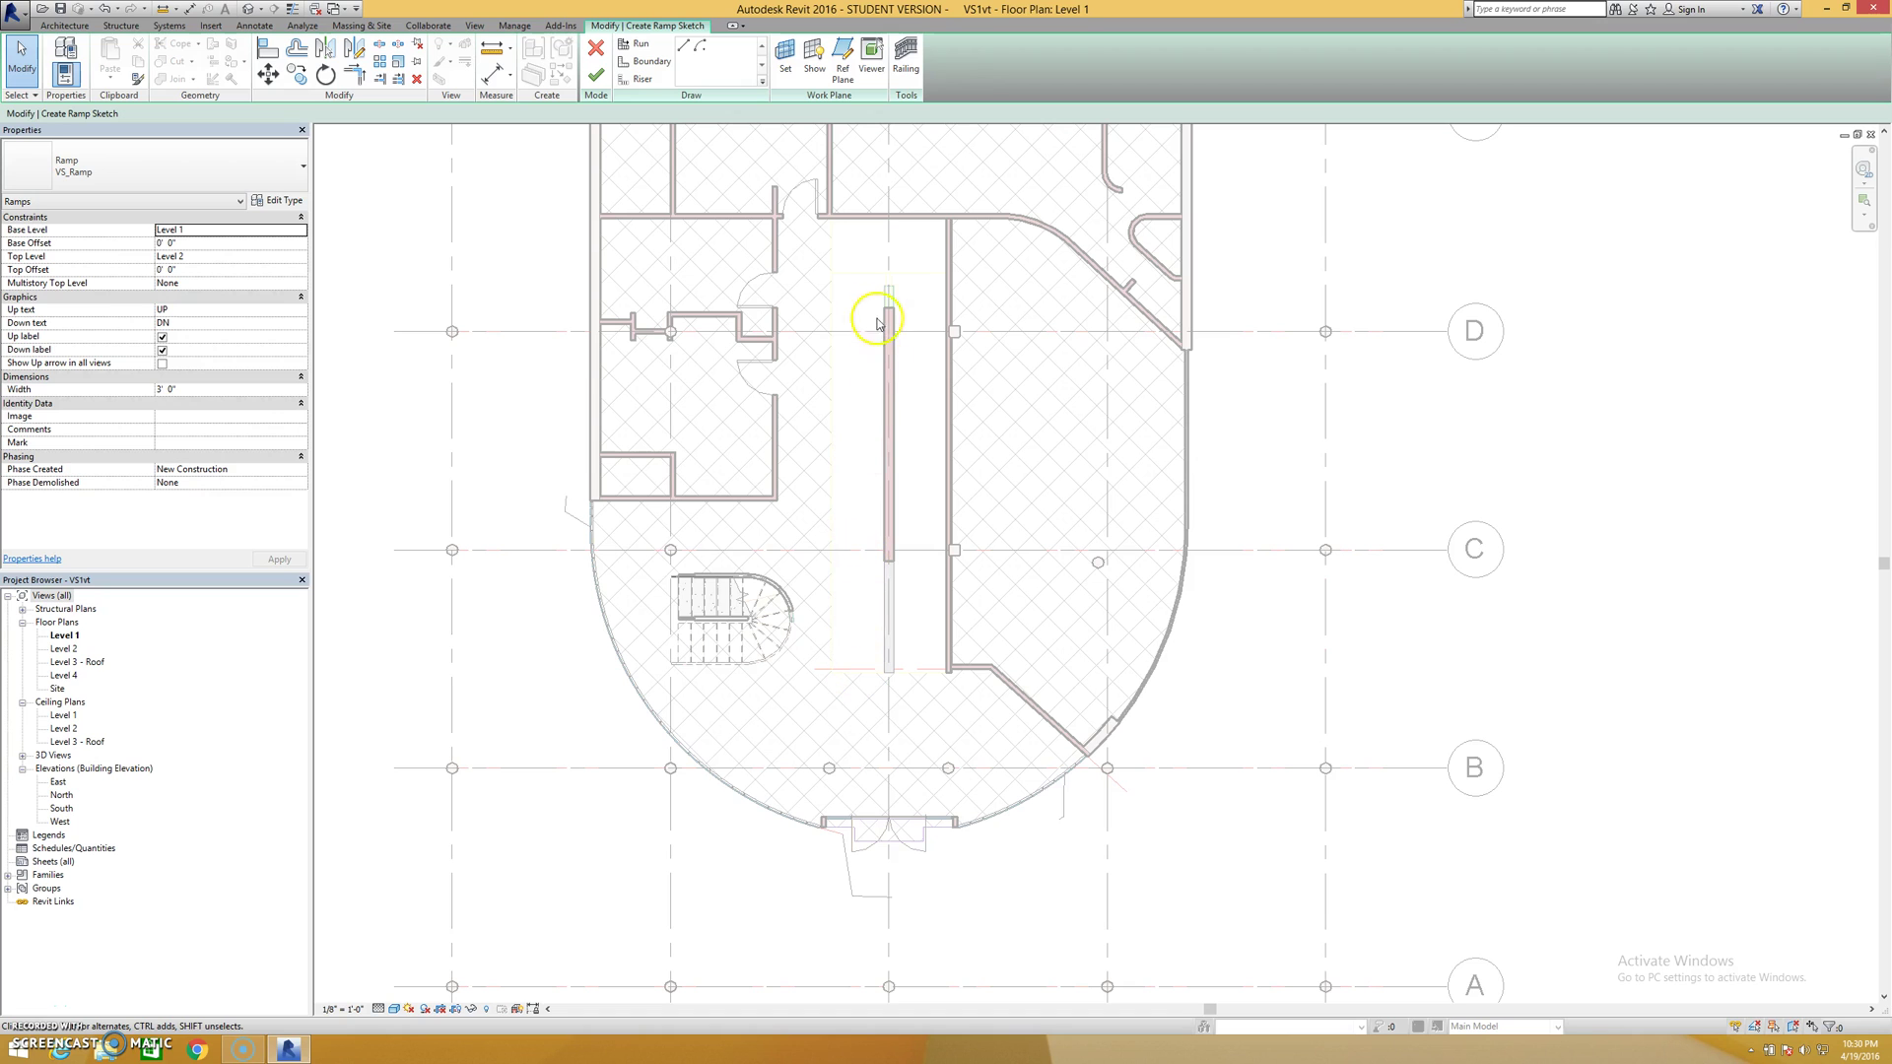
# Complete the ramp sketch, deselect the new ramp and zoom out on the Level 1 plan
pyautogui.click(596, 75)
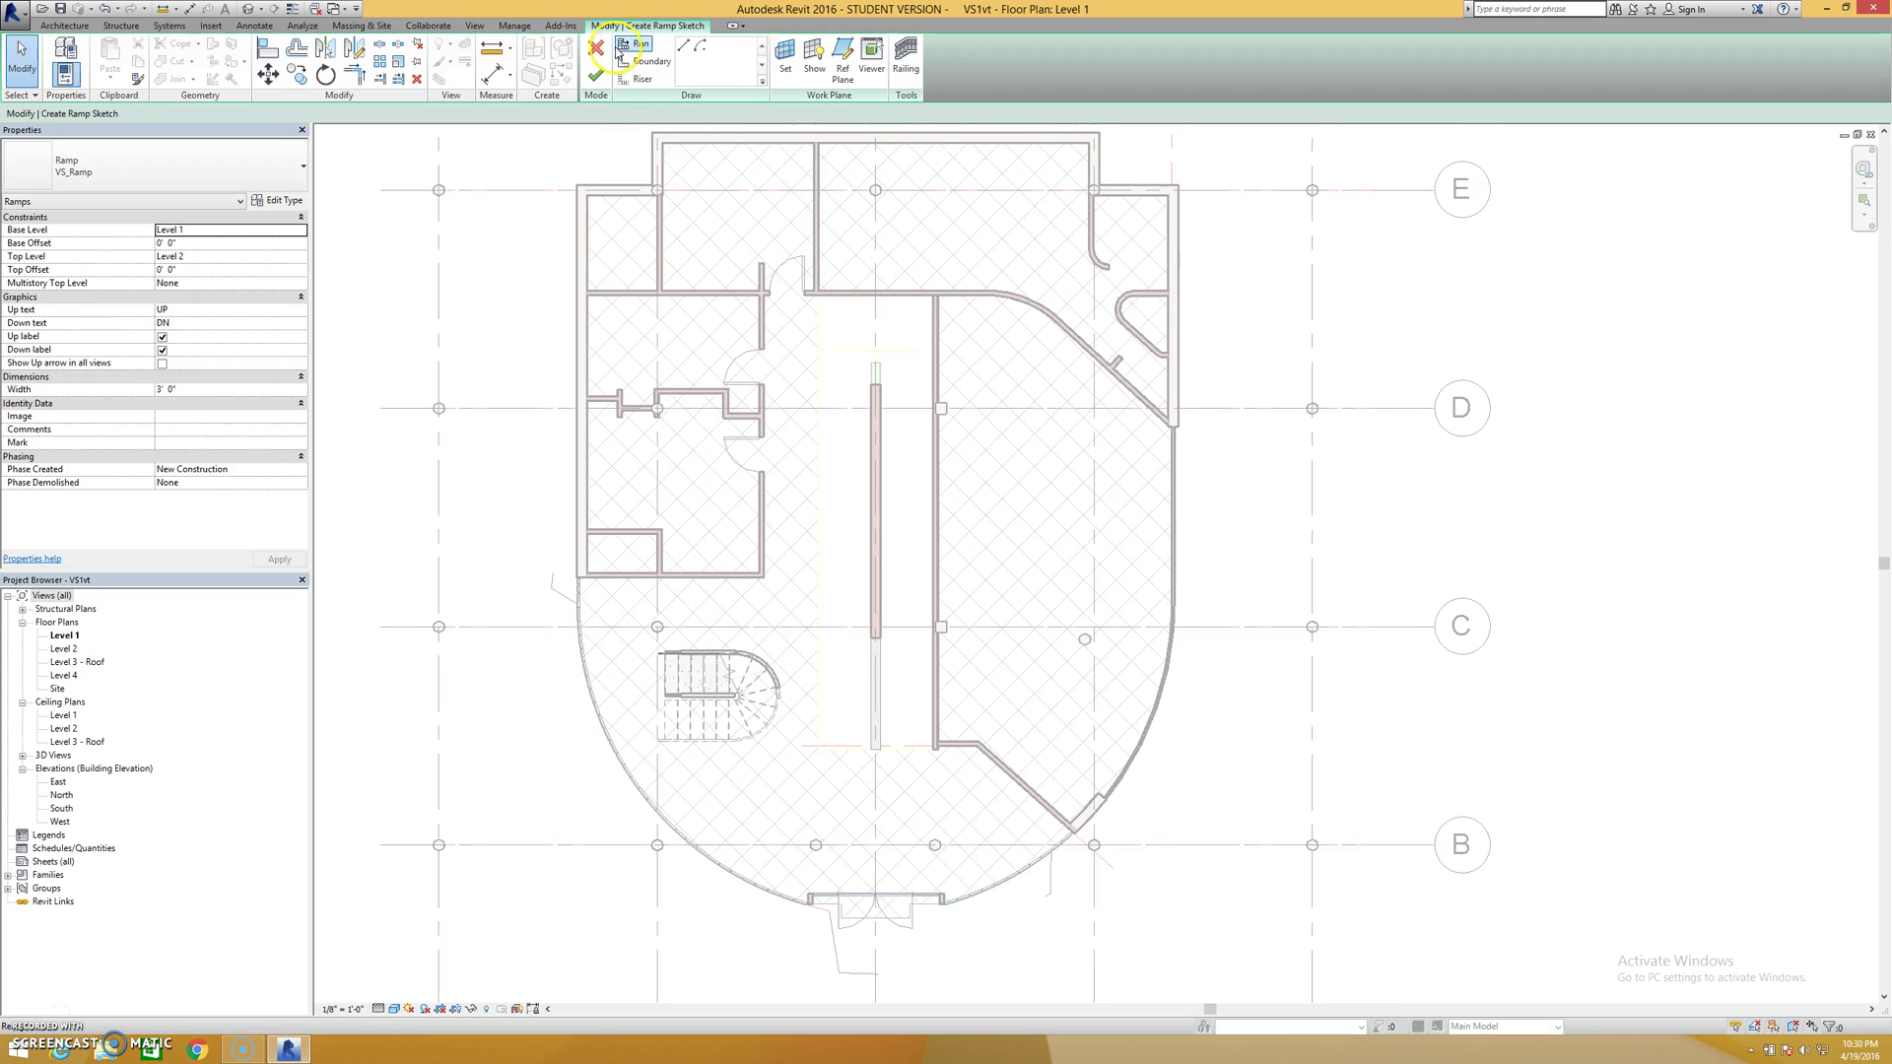
pyautogui.click(751, 259)
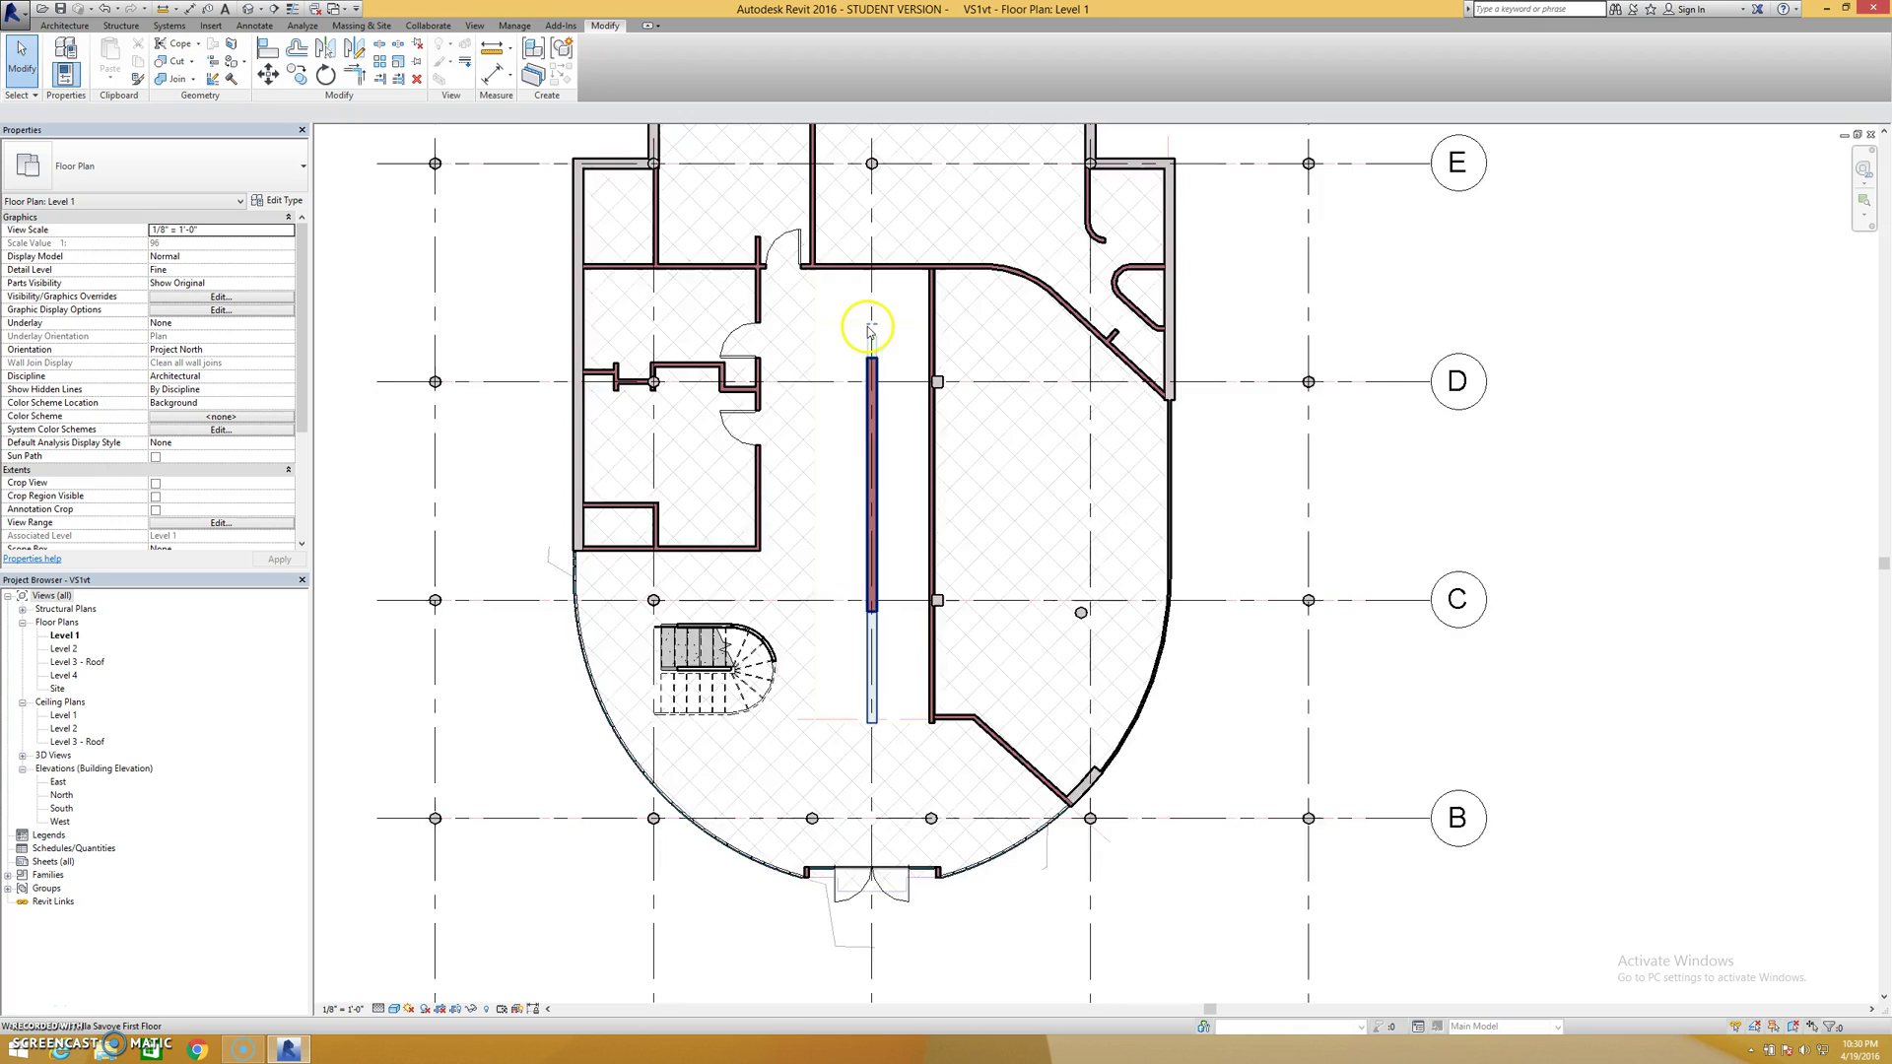
pyautogui.scroll(-2, 867, 330)
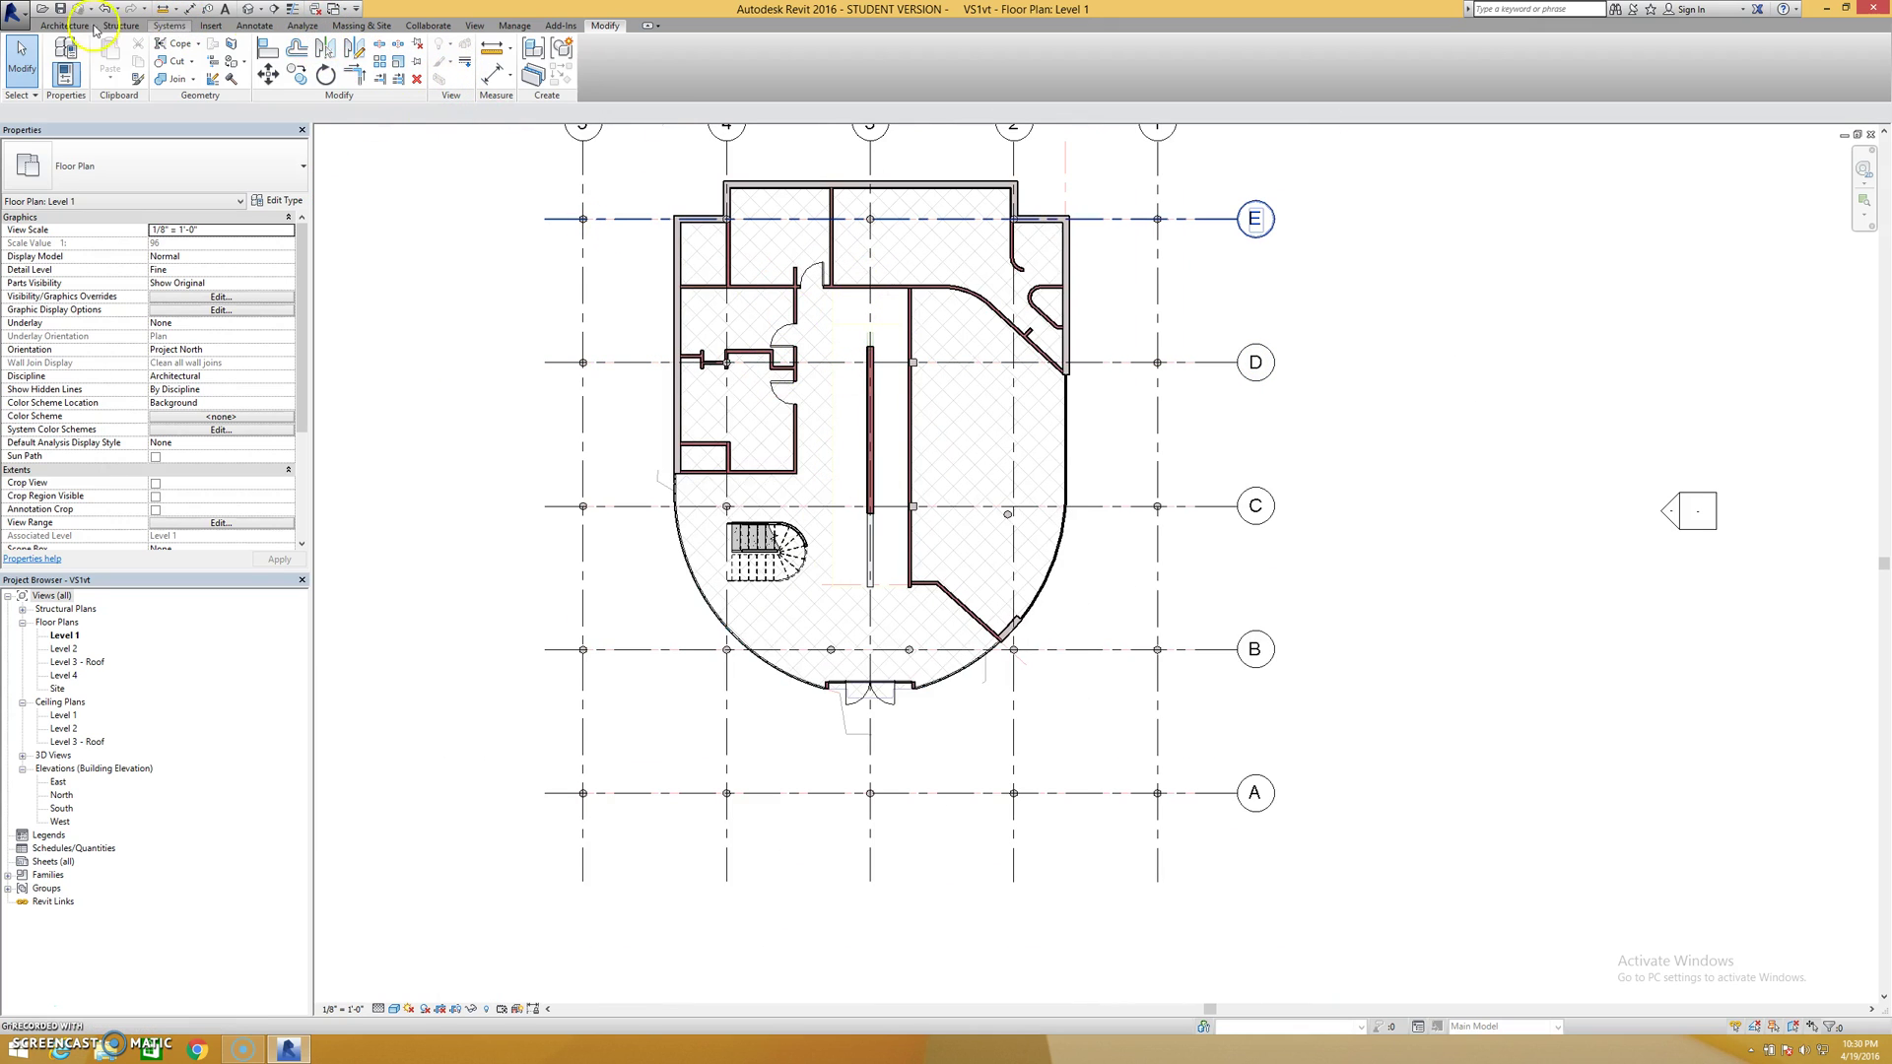
# Start a new VS_Ramp ramp sketch running from Level 1 to Level 2 and zoom in
pyautogui.click(59, 26)
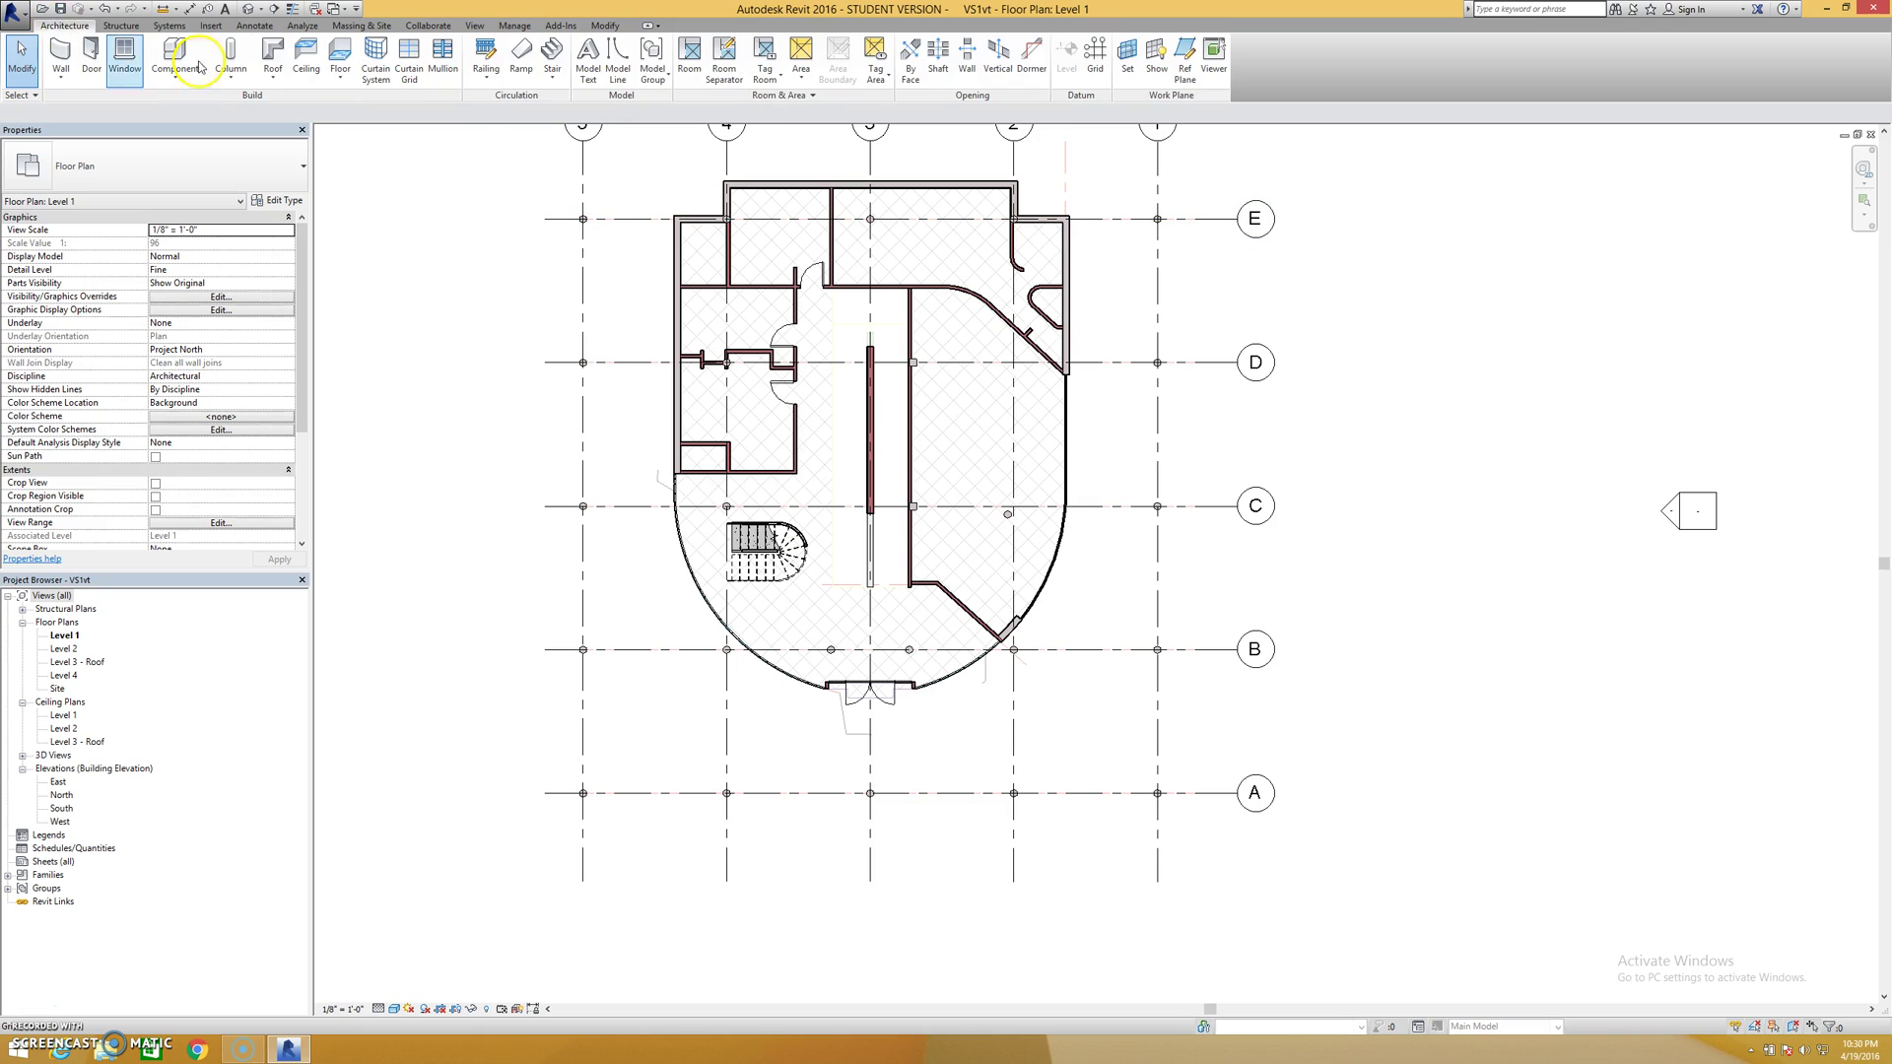
pyautogui.click(522, 61)
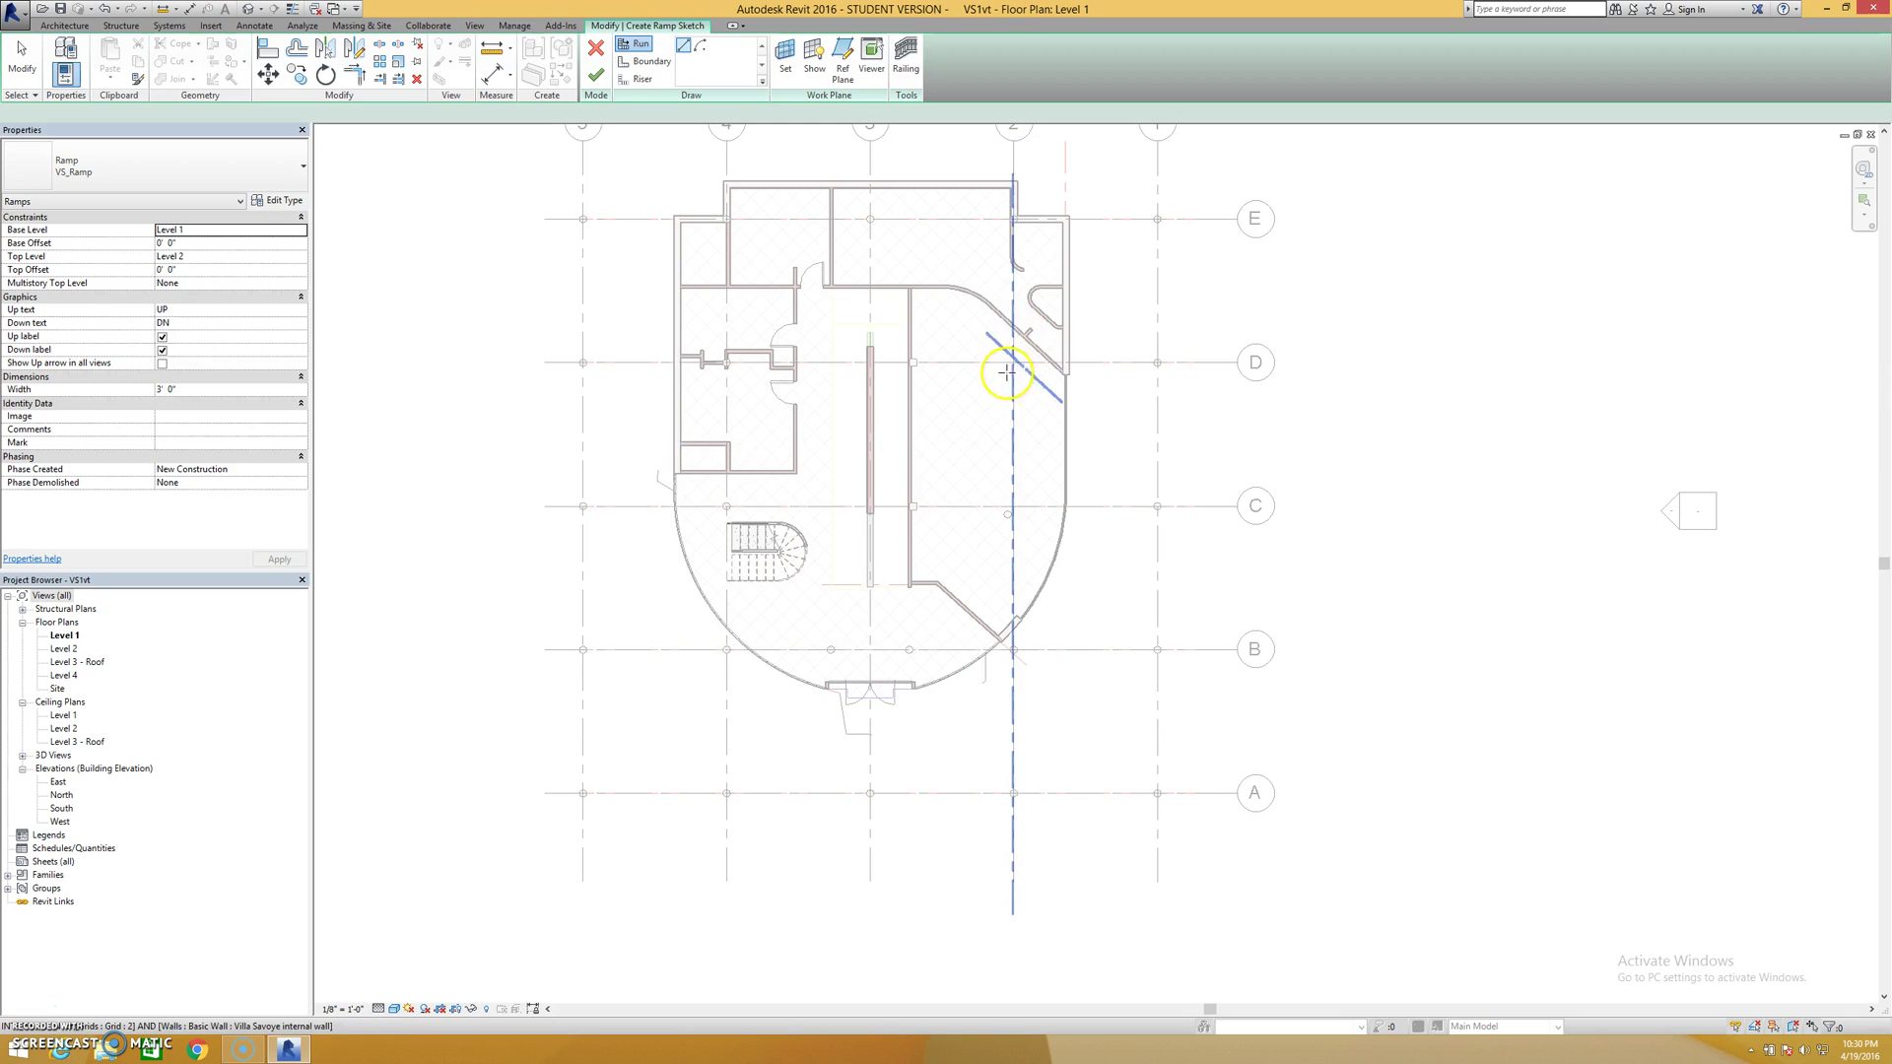
pyautogui.scroll(3, 1015, 345)
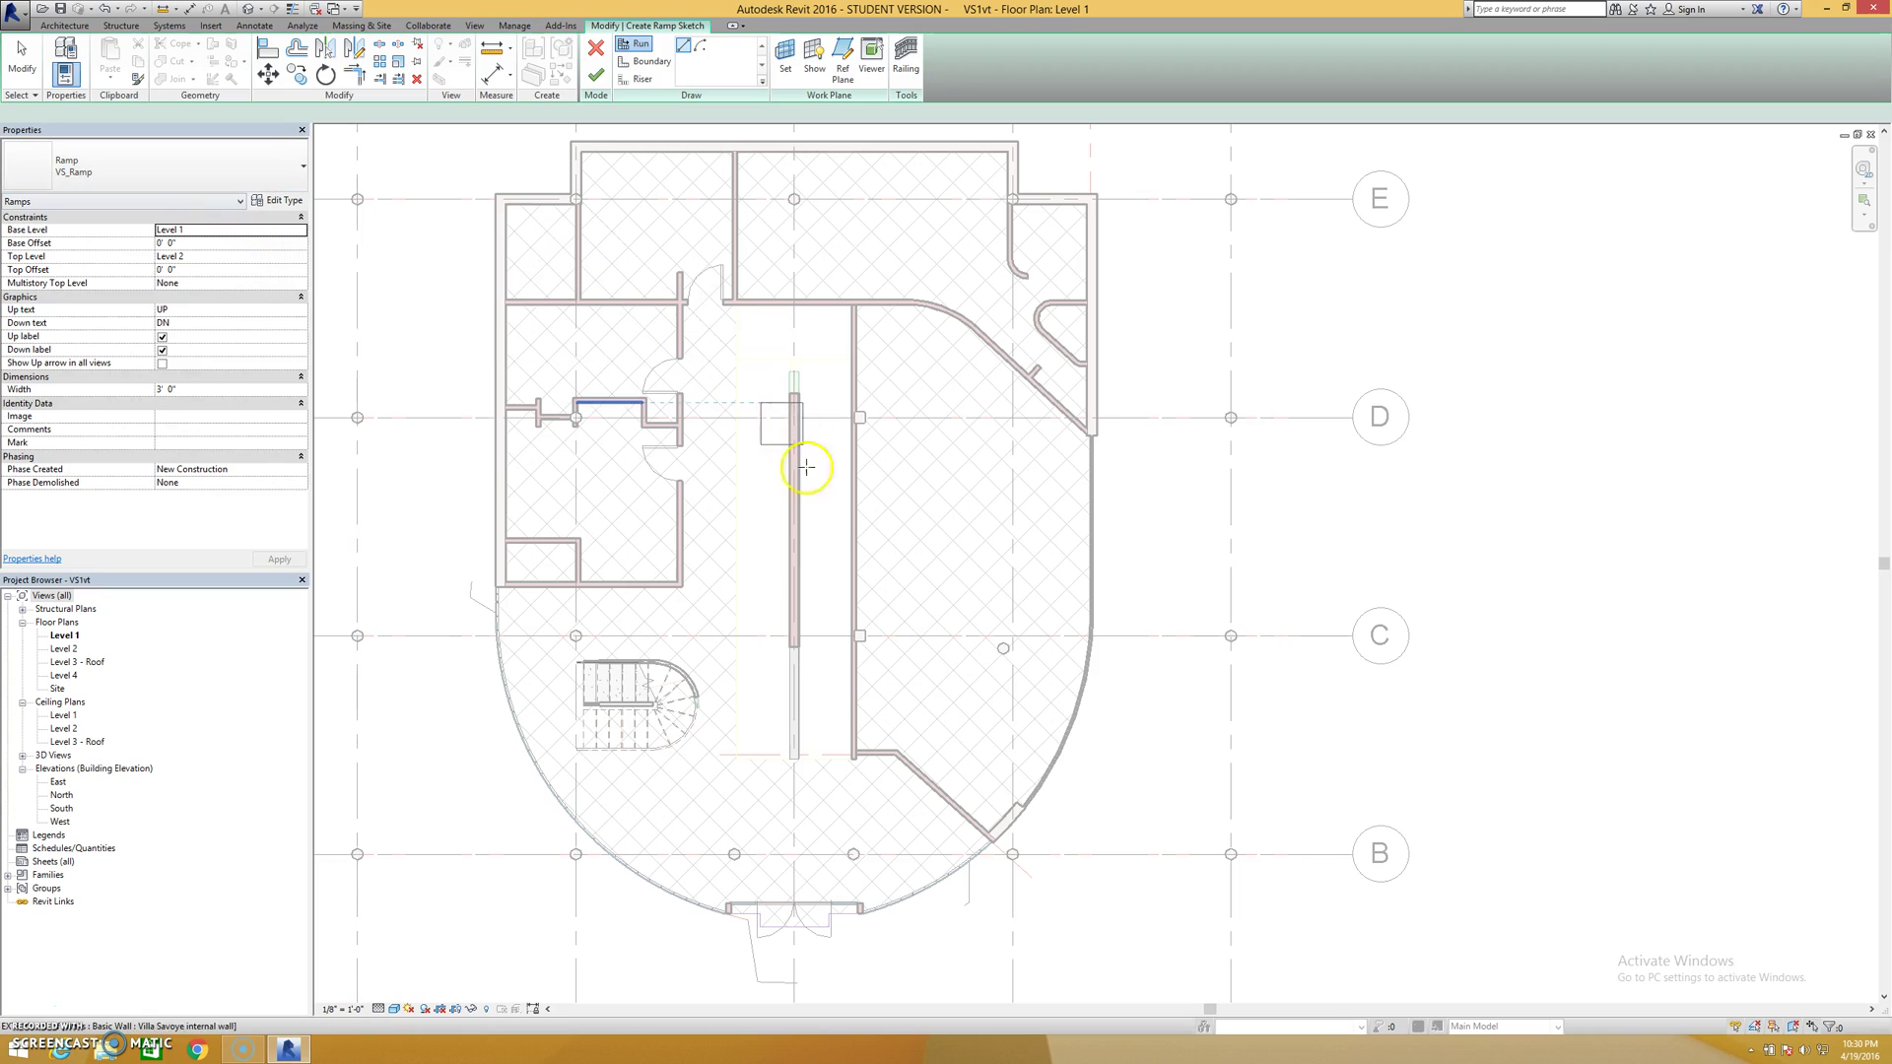
pyautogui.click(192, 162)
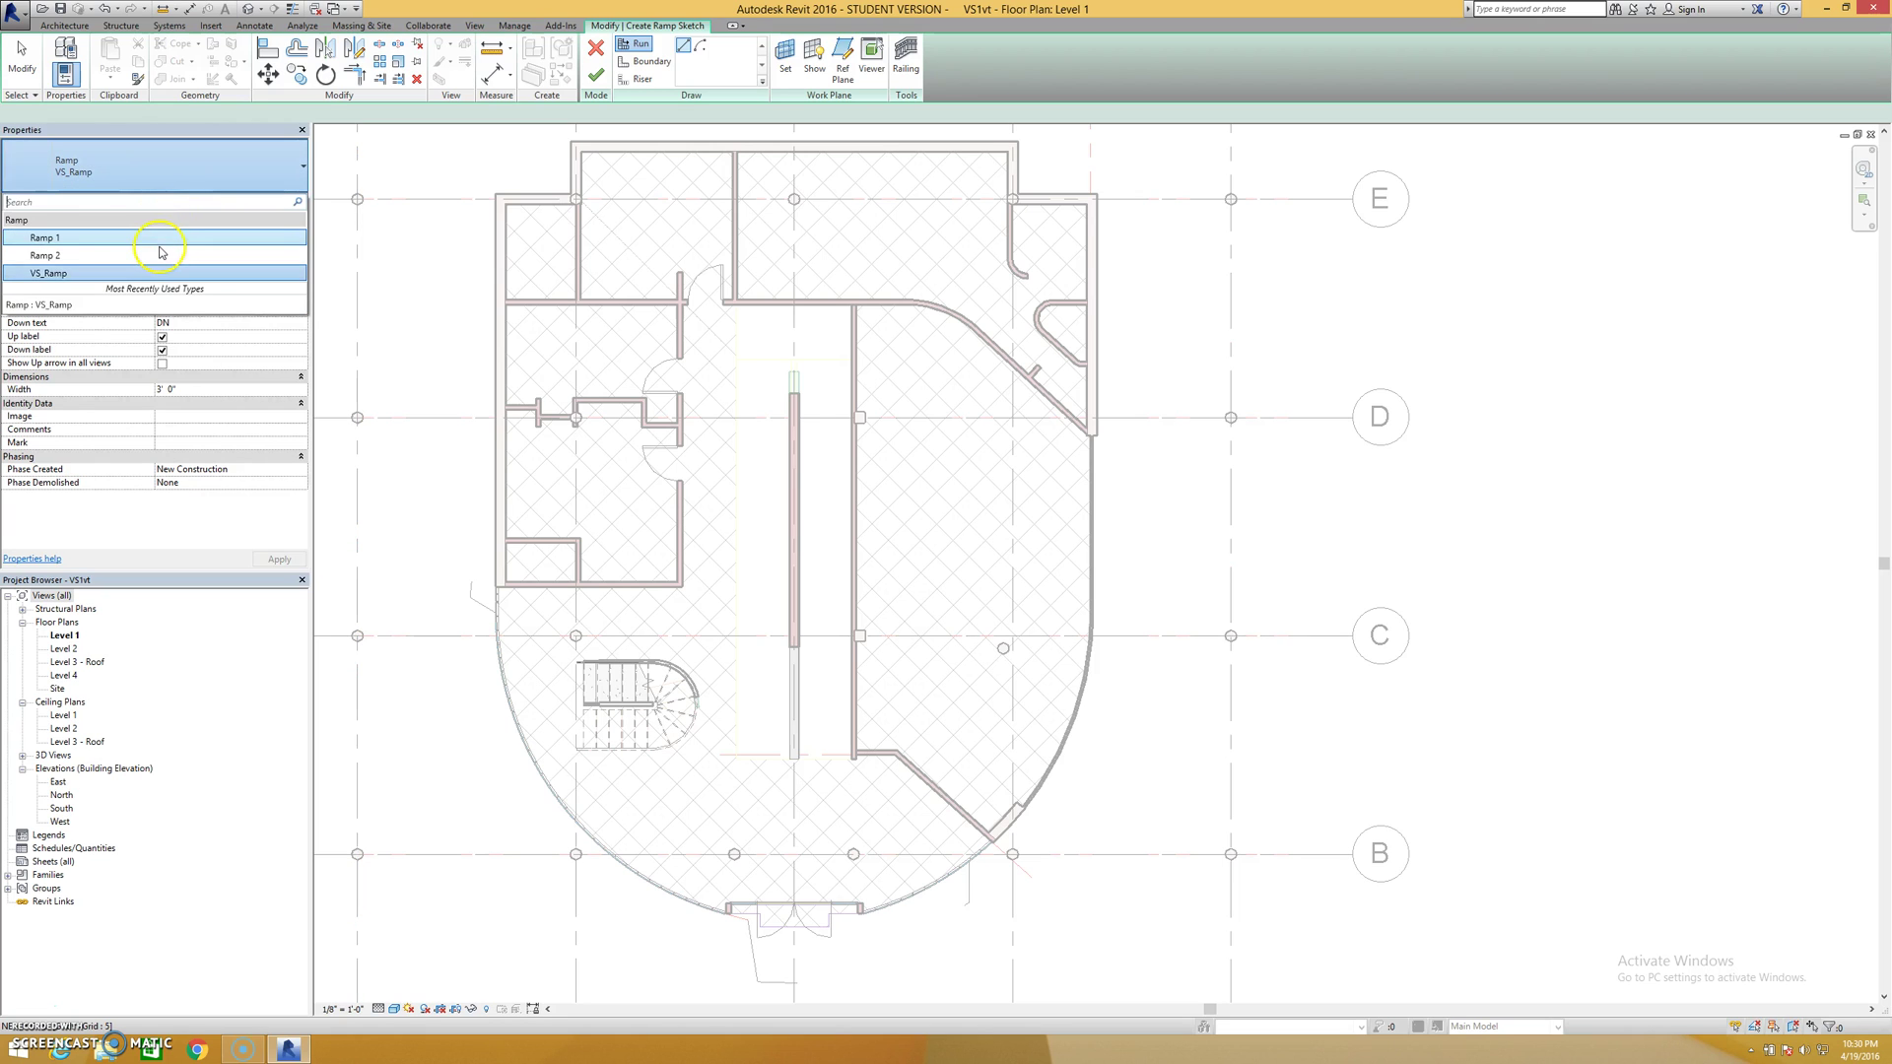
pyautogui.click(192, 238)
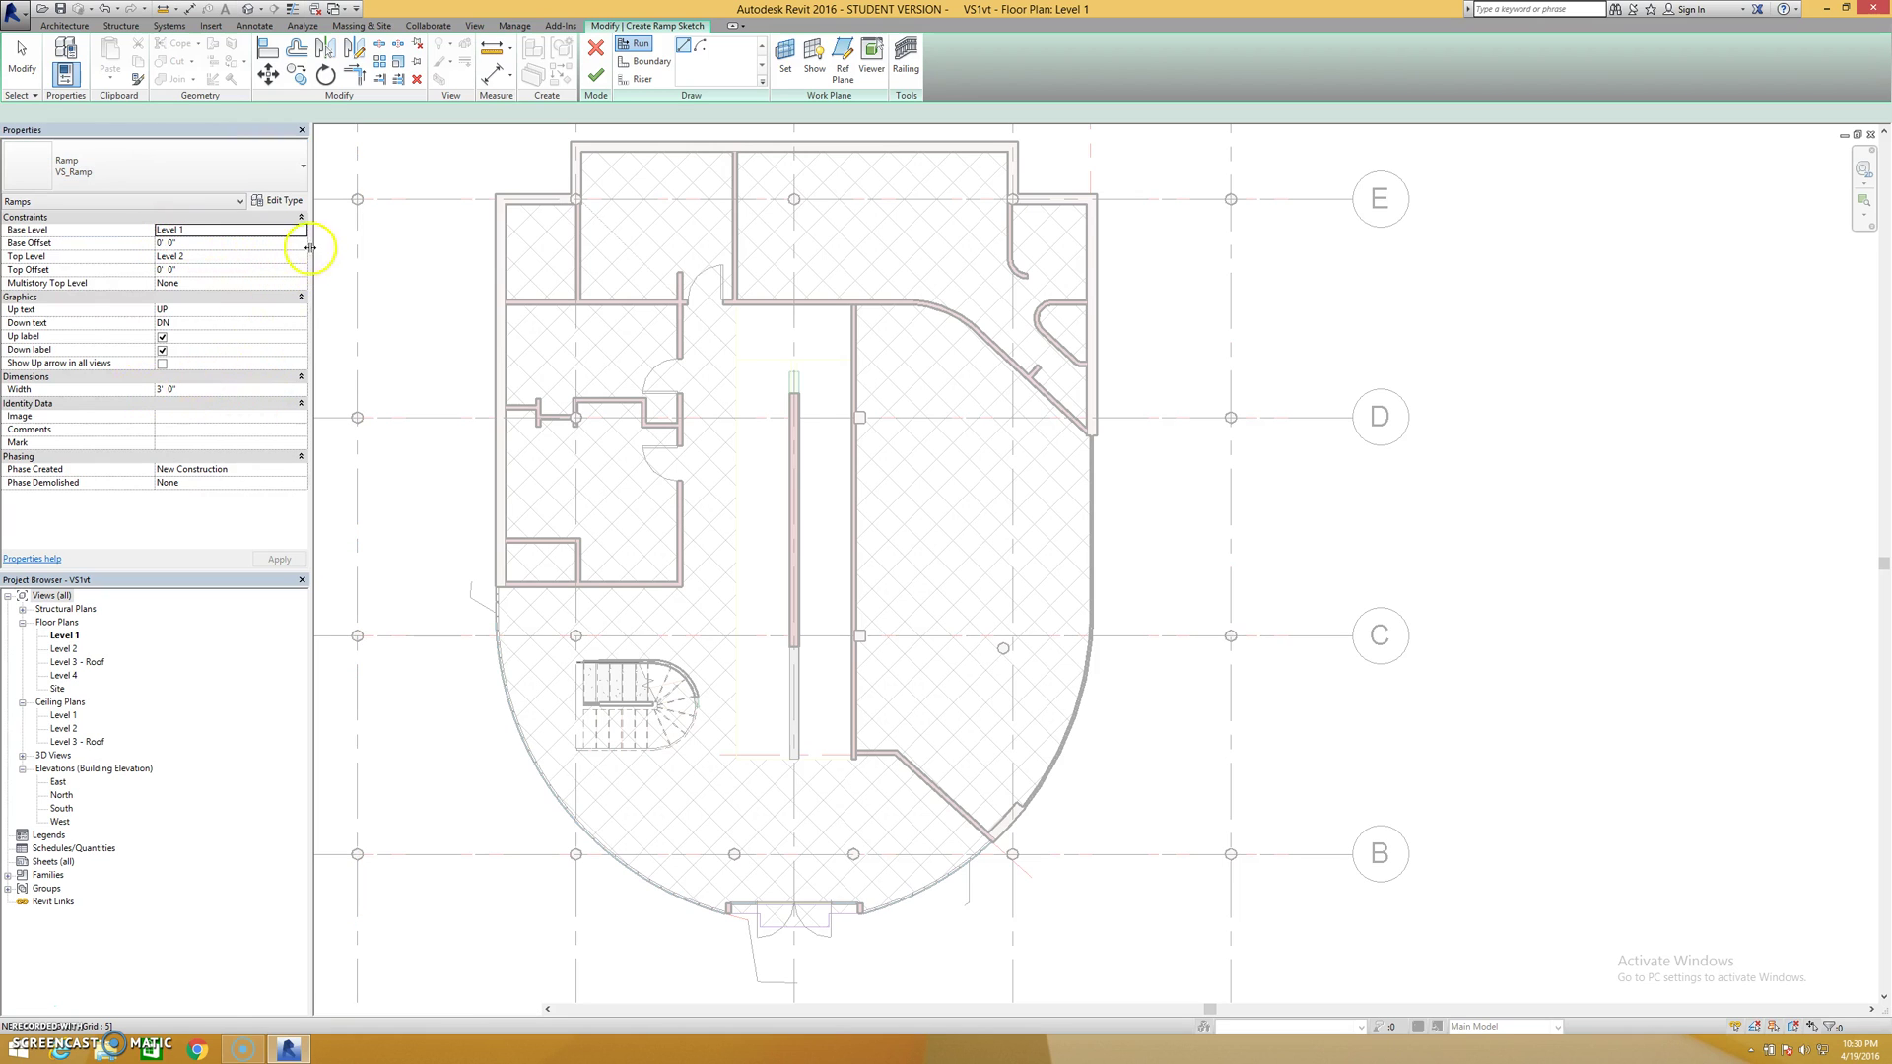
pyautogui.click(277, 201)
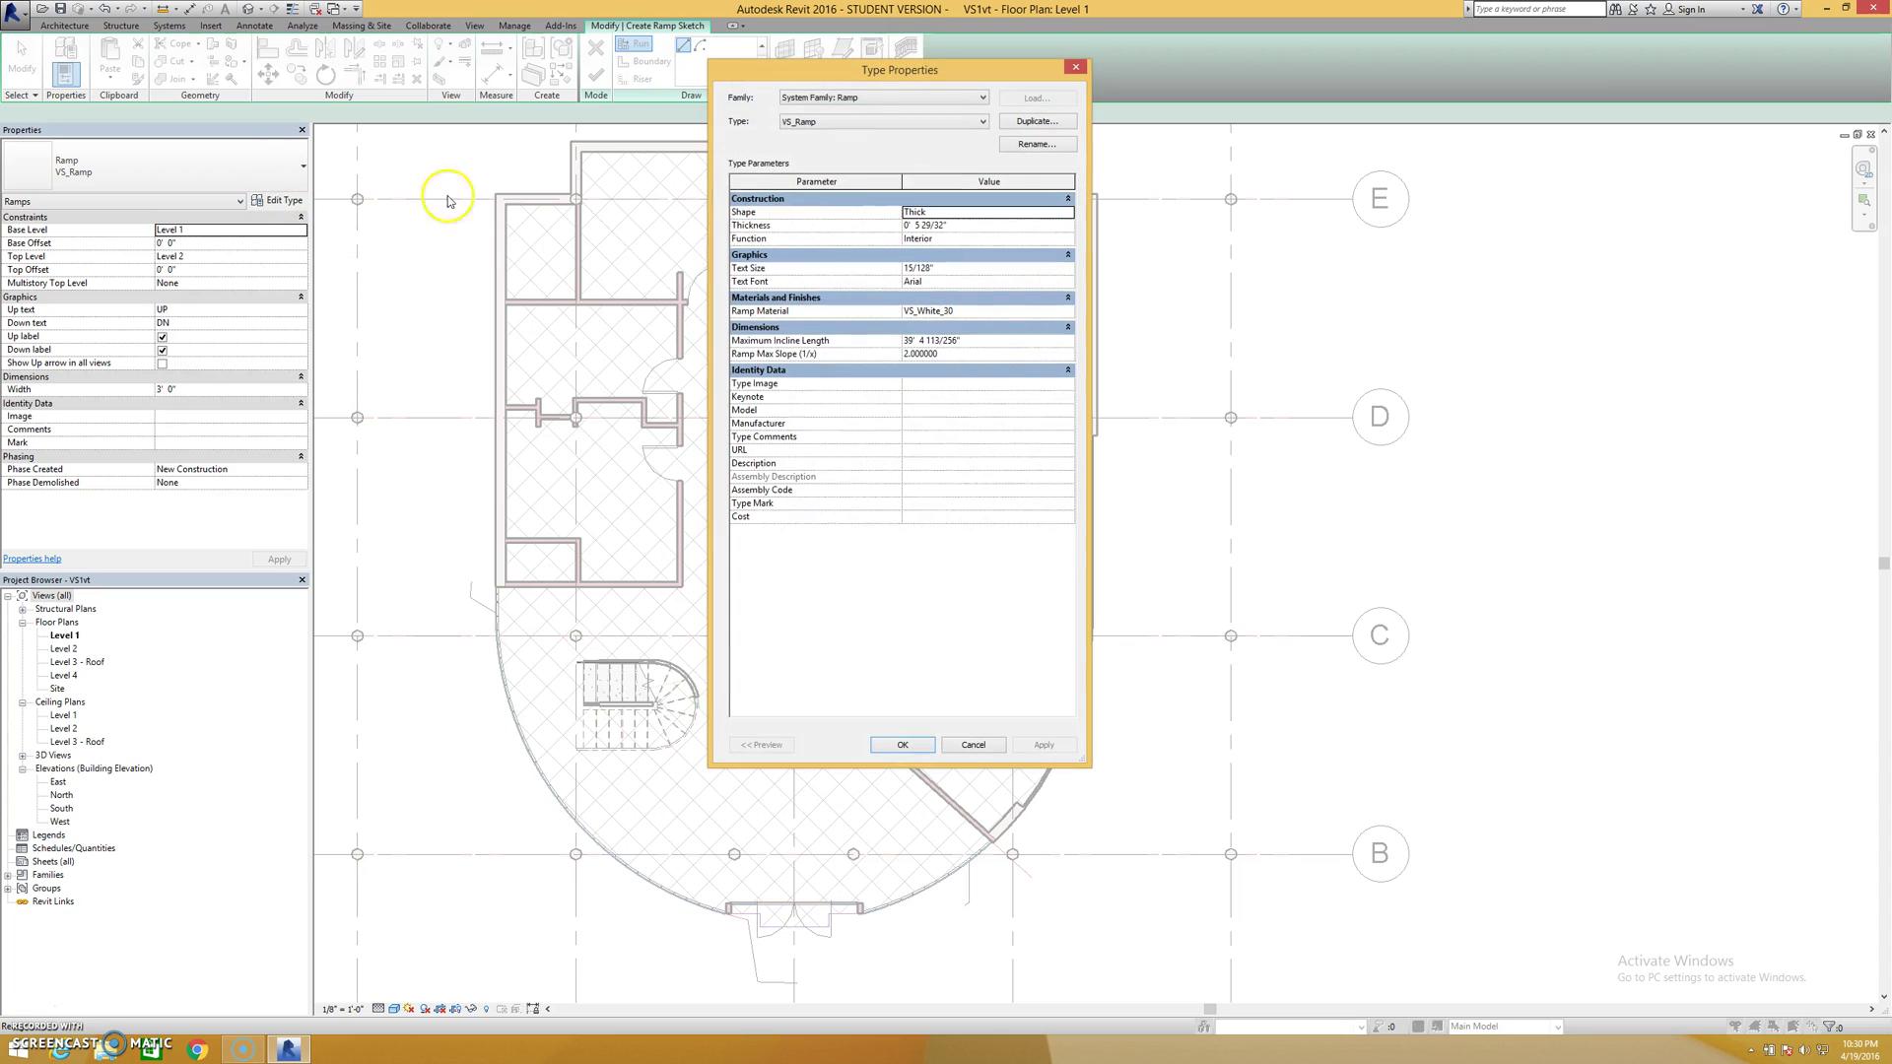
pyautogui.click(835, 121)
pyautogui.click(833, 135)
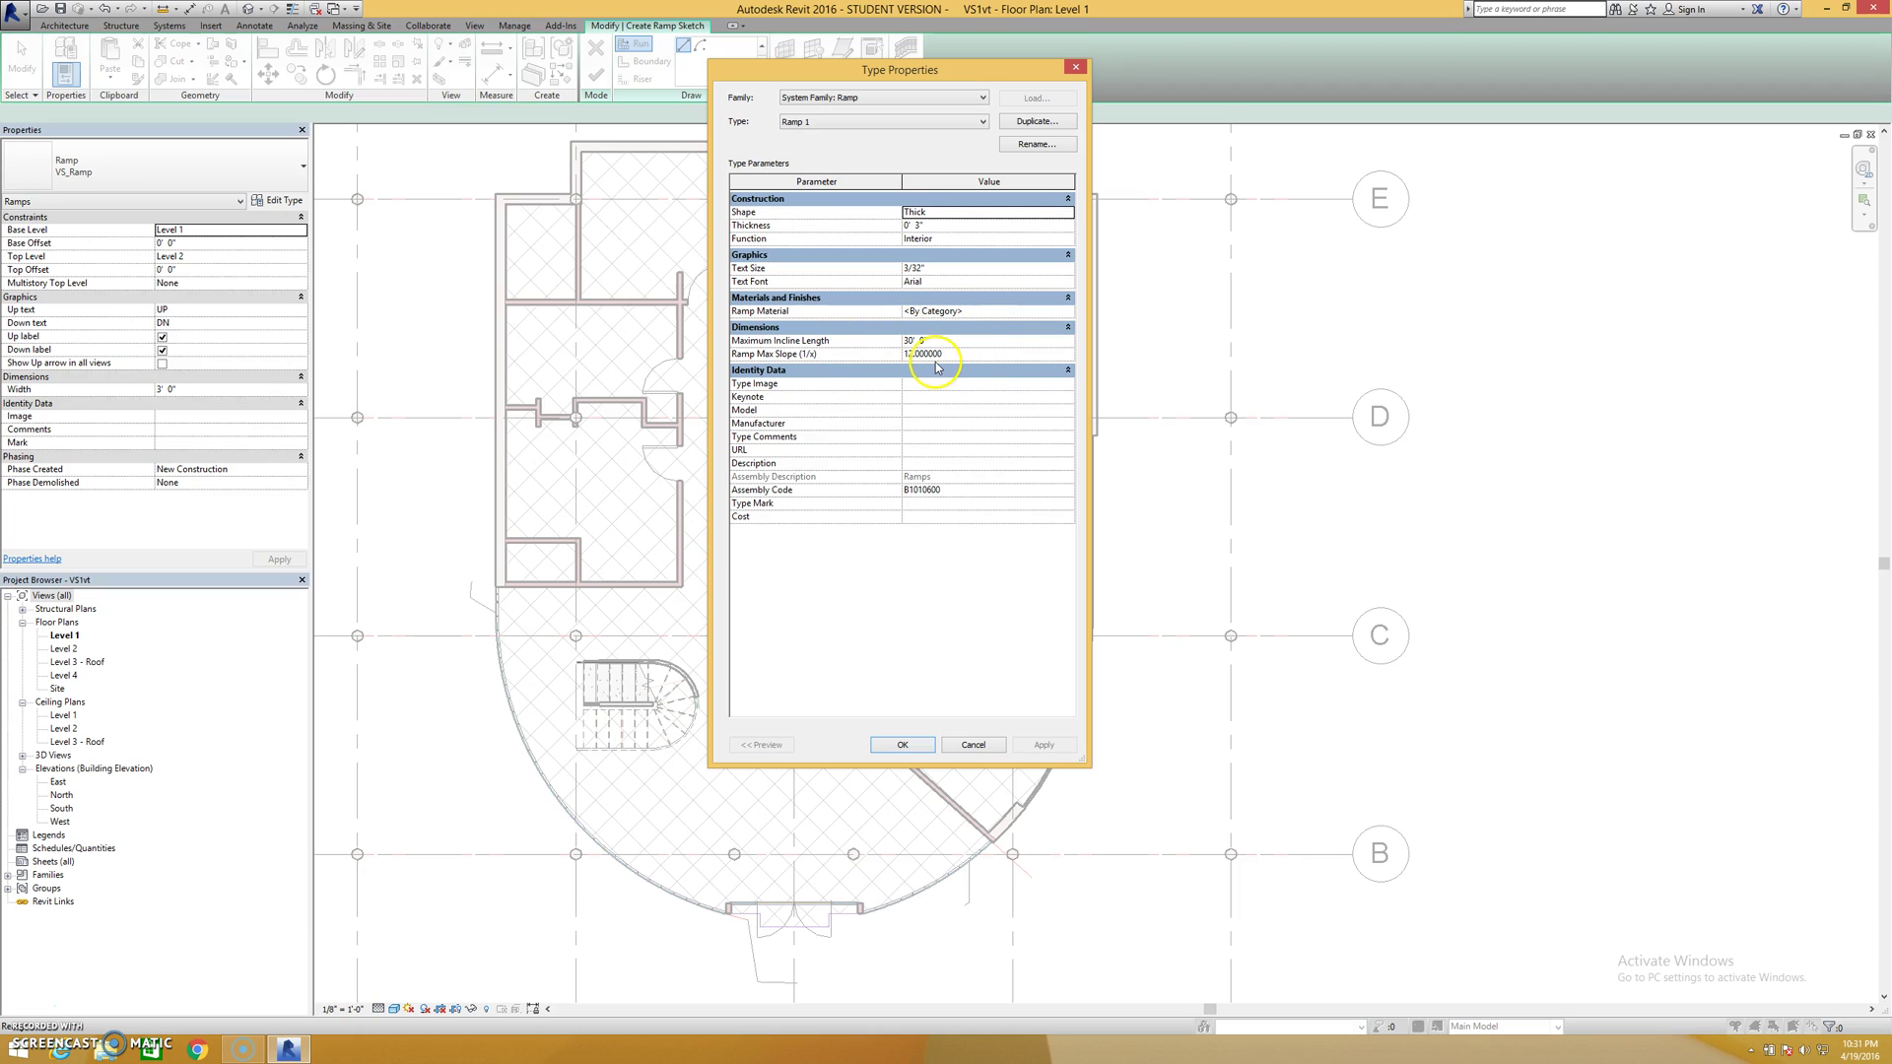
pyautogui.click(907, 122)
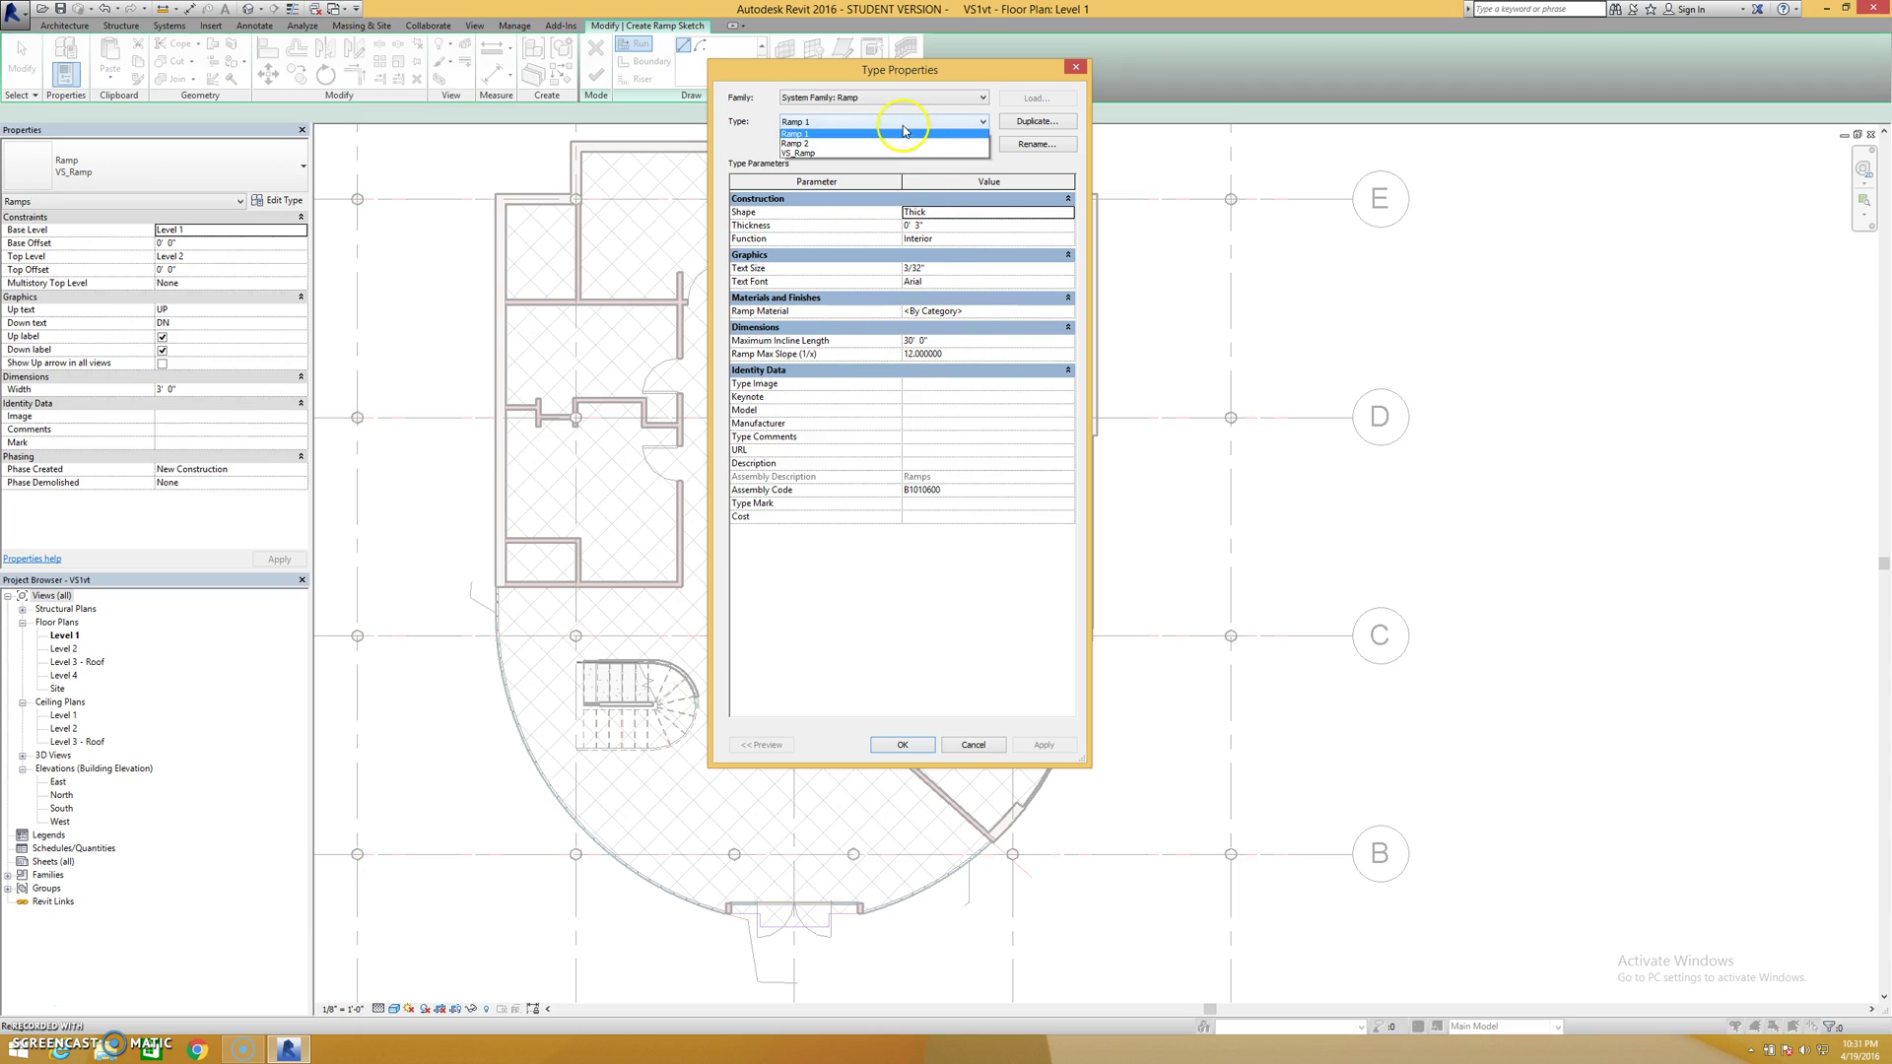
pyautogui.click(900, 155)
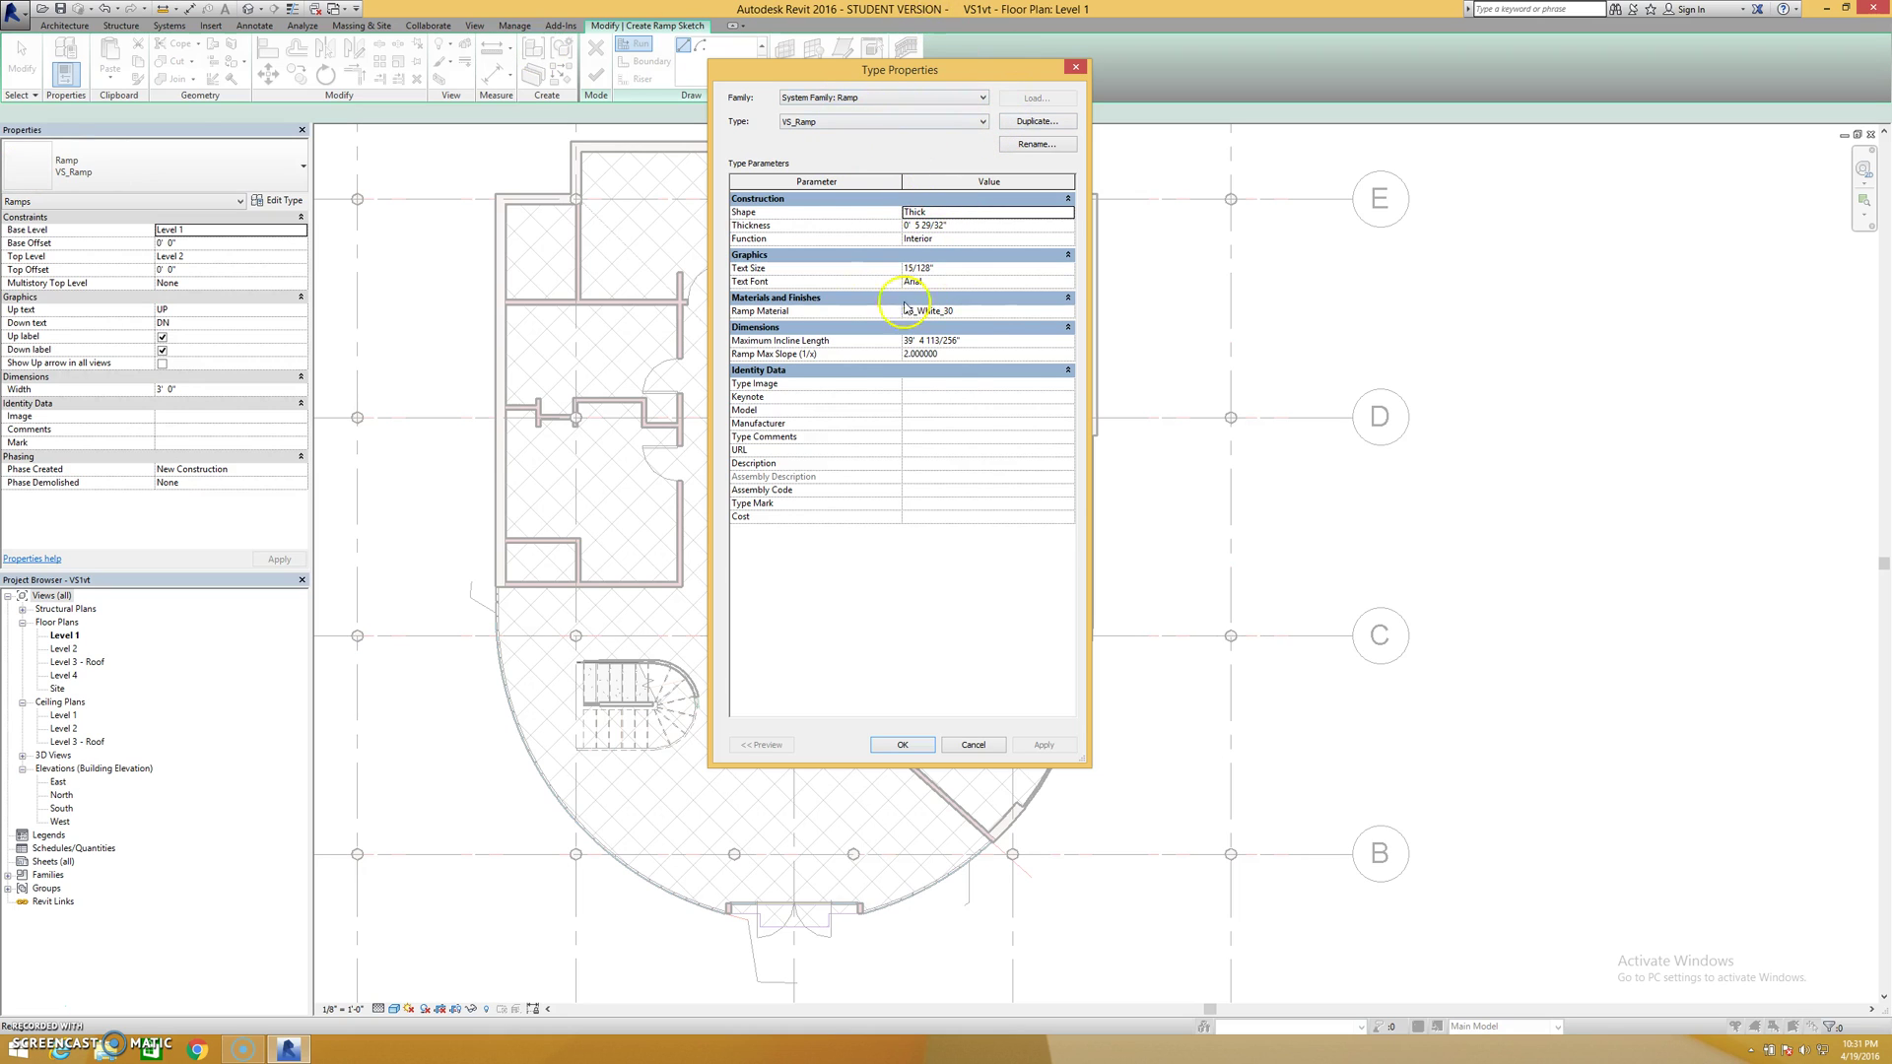
pyautogui.click(926, 746)
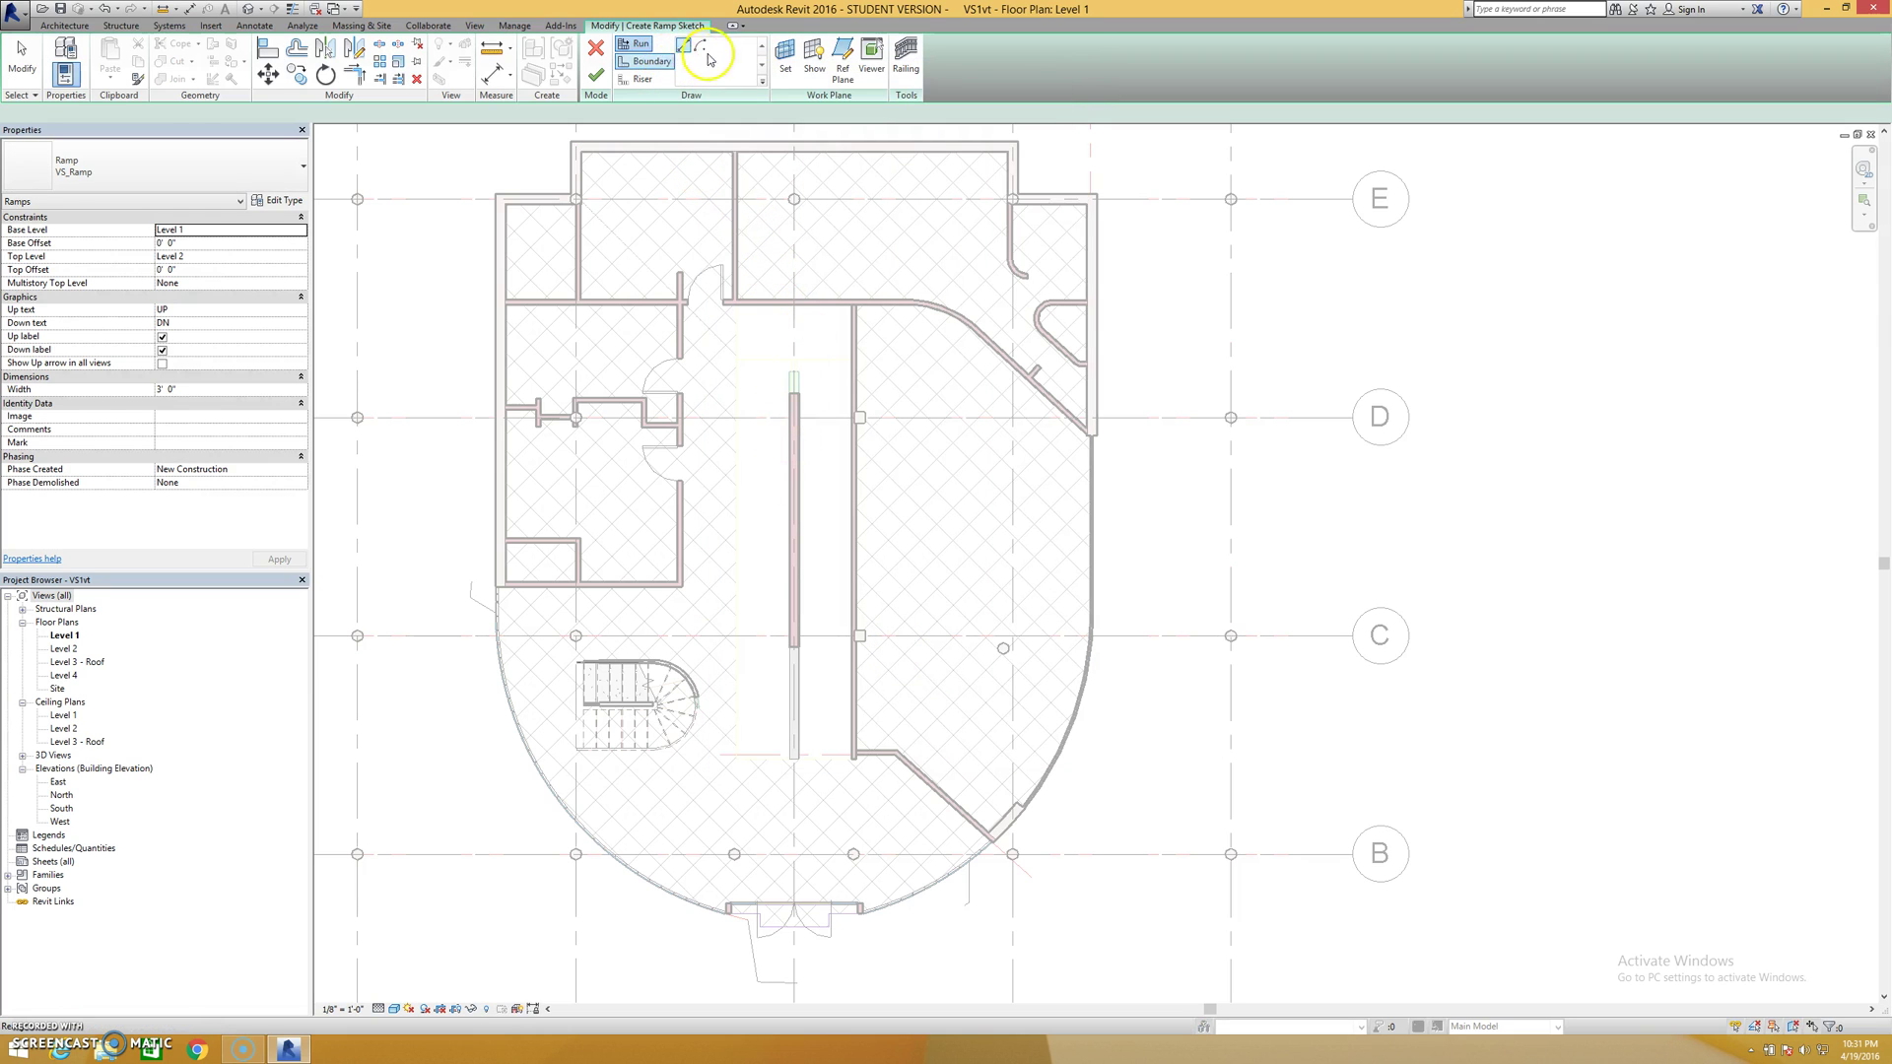
# Pick the corridor's left line, top wall, right wall and central wall end as ramp boundaries
pyautogui.click(749, 62)
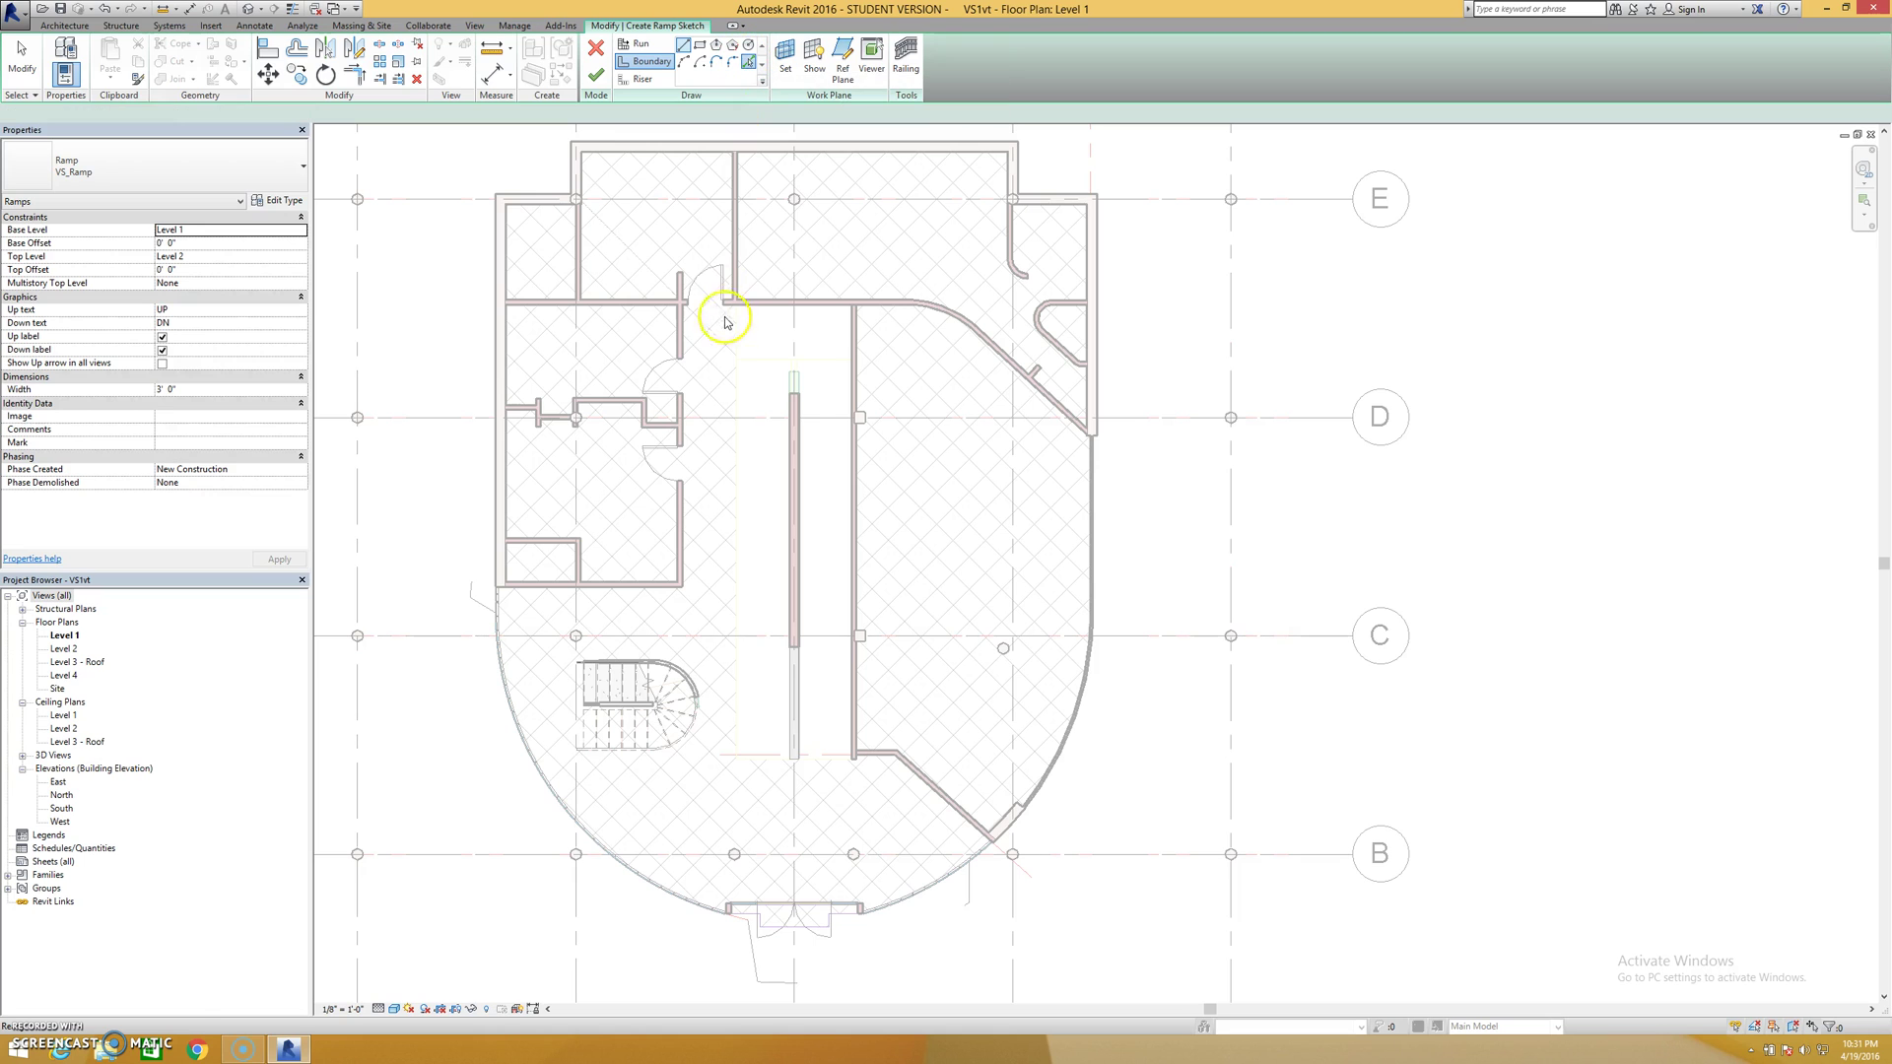
pyautogui.scroll(1, 740, 341)
pyautogui.scroll(1, 740, 341)
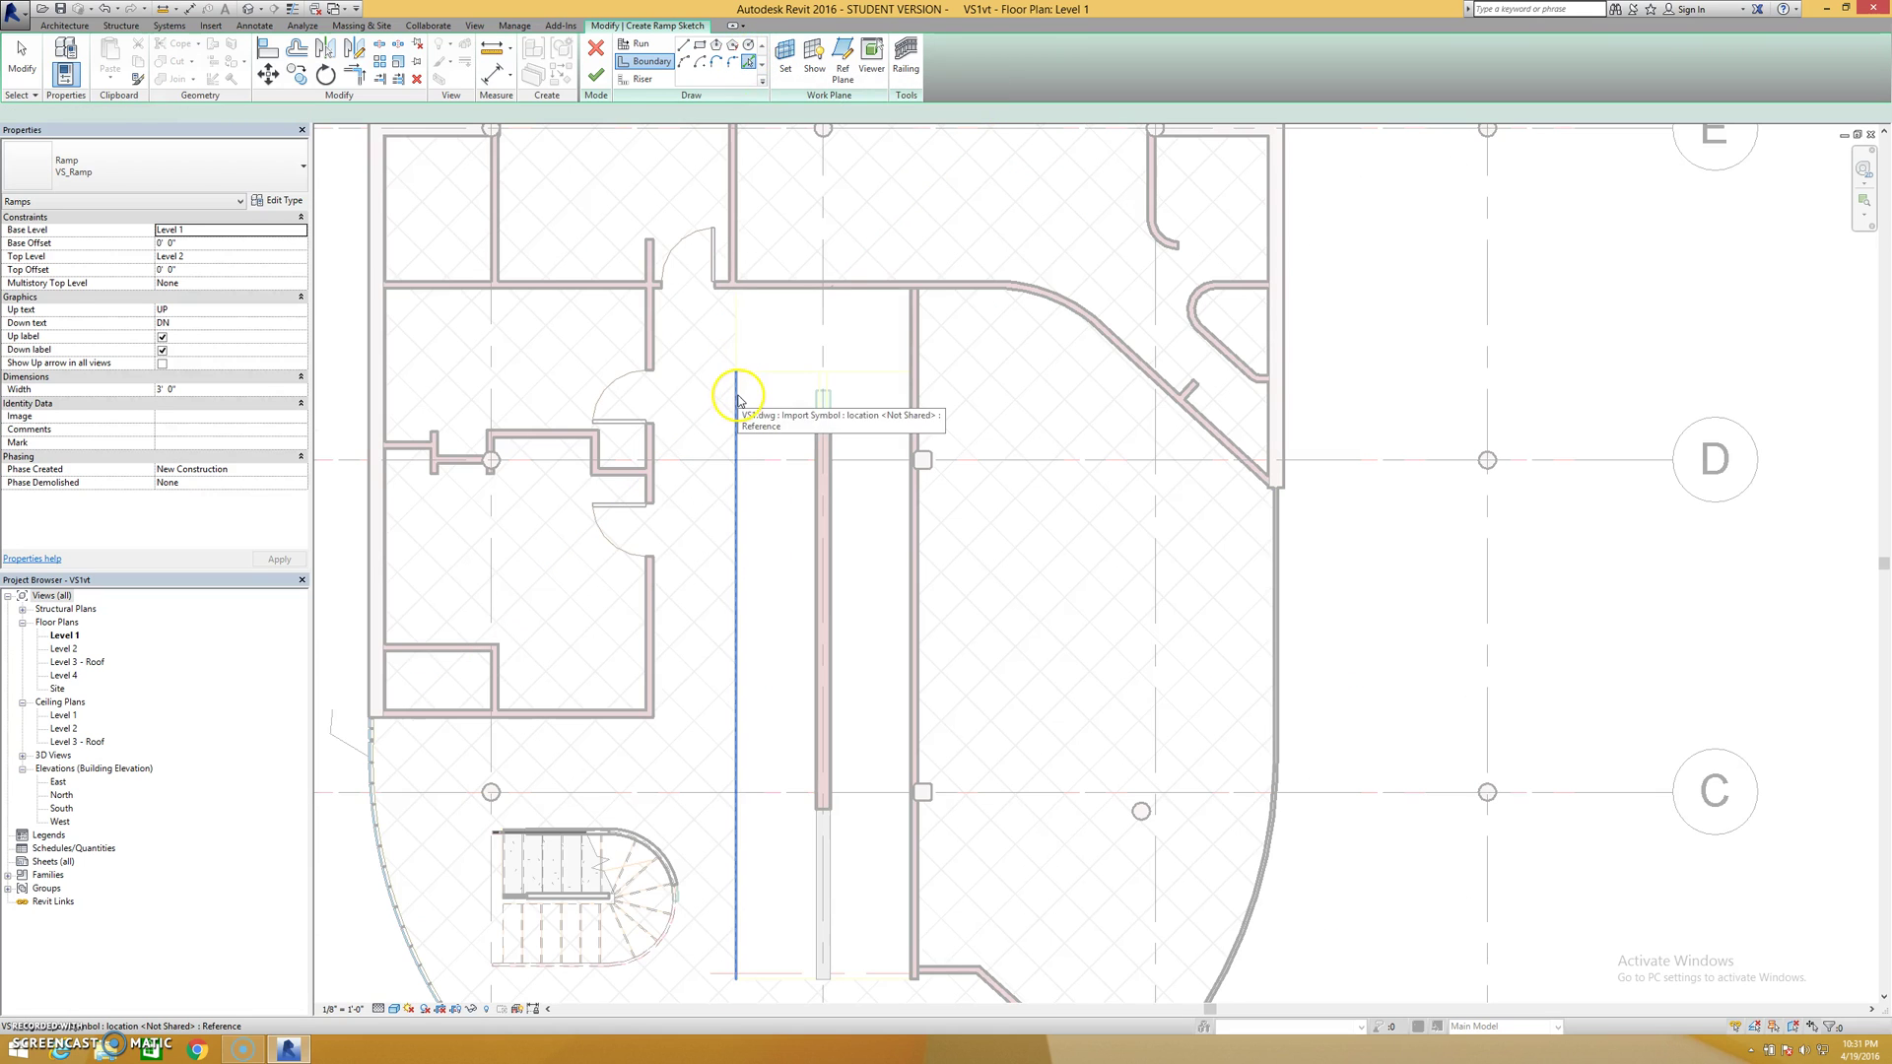
pyautogui.click(735, 380)
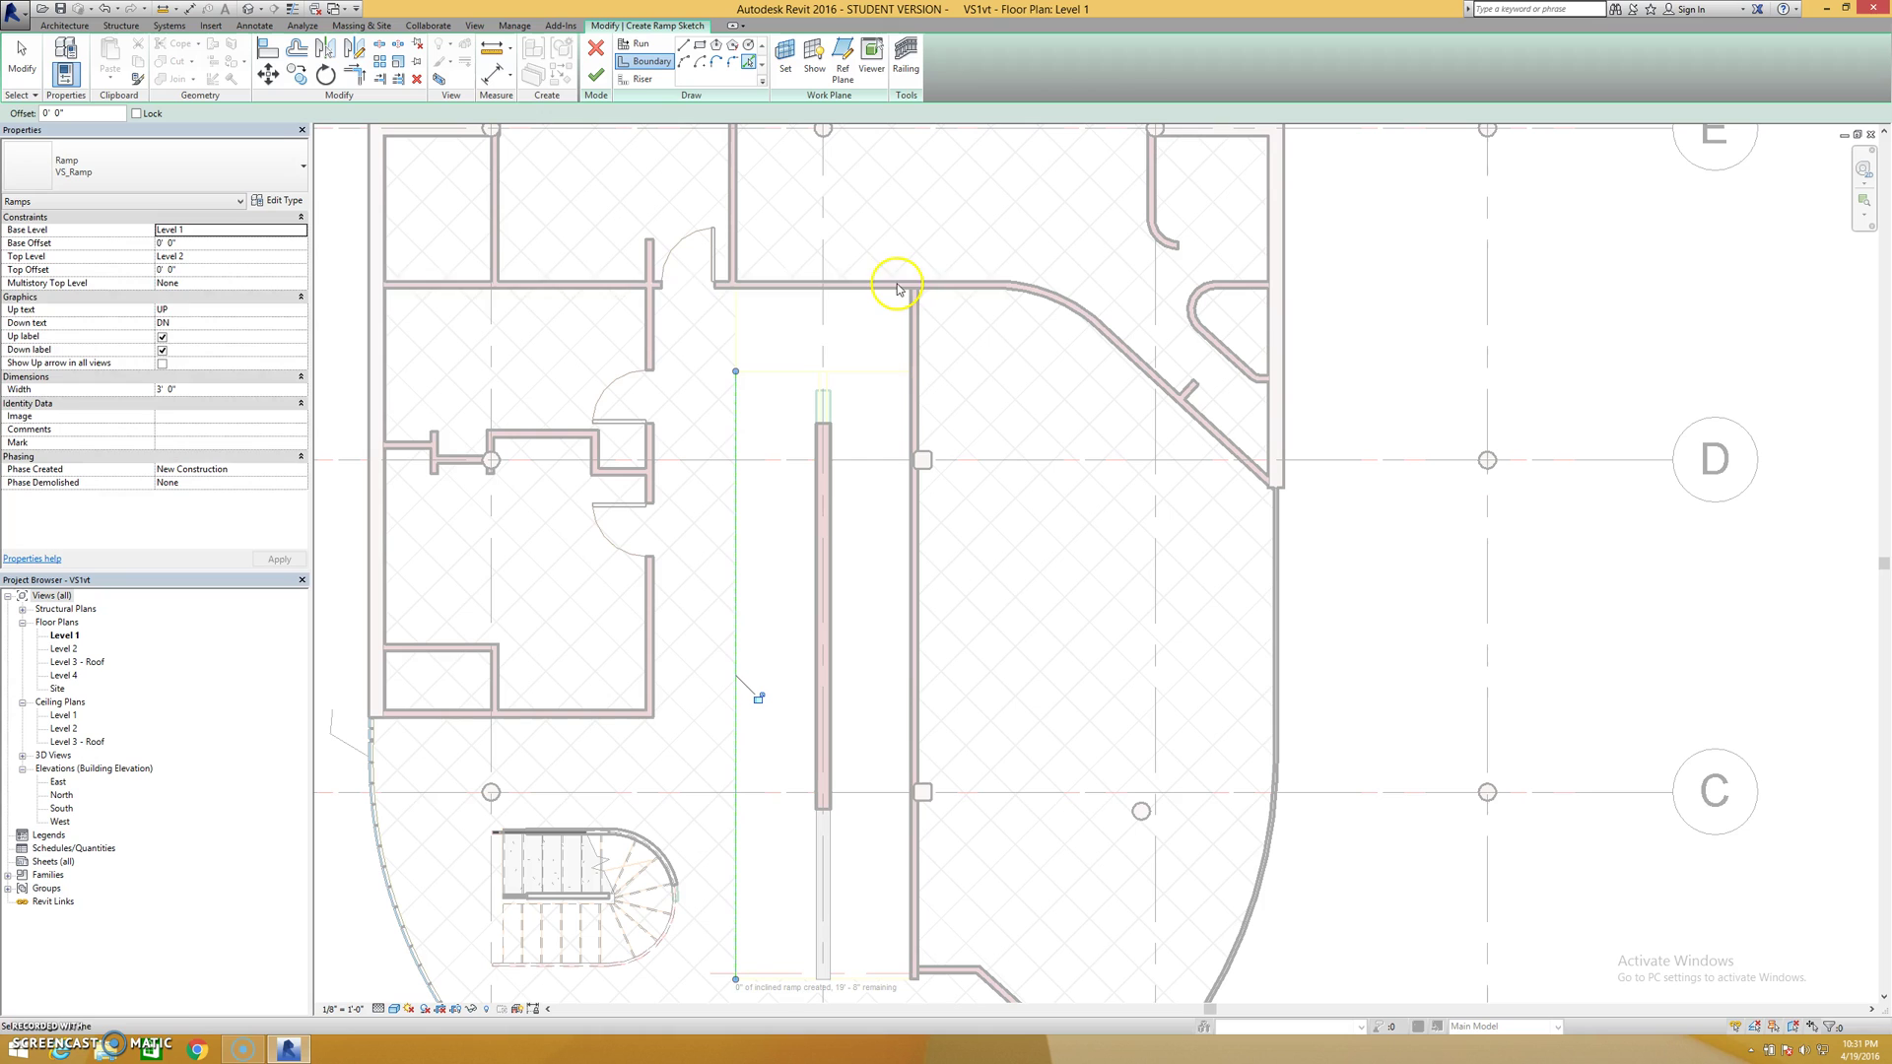
pyautogui.click(902, 300)
pyautogui.click(904, 300)
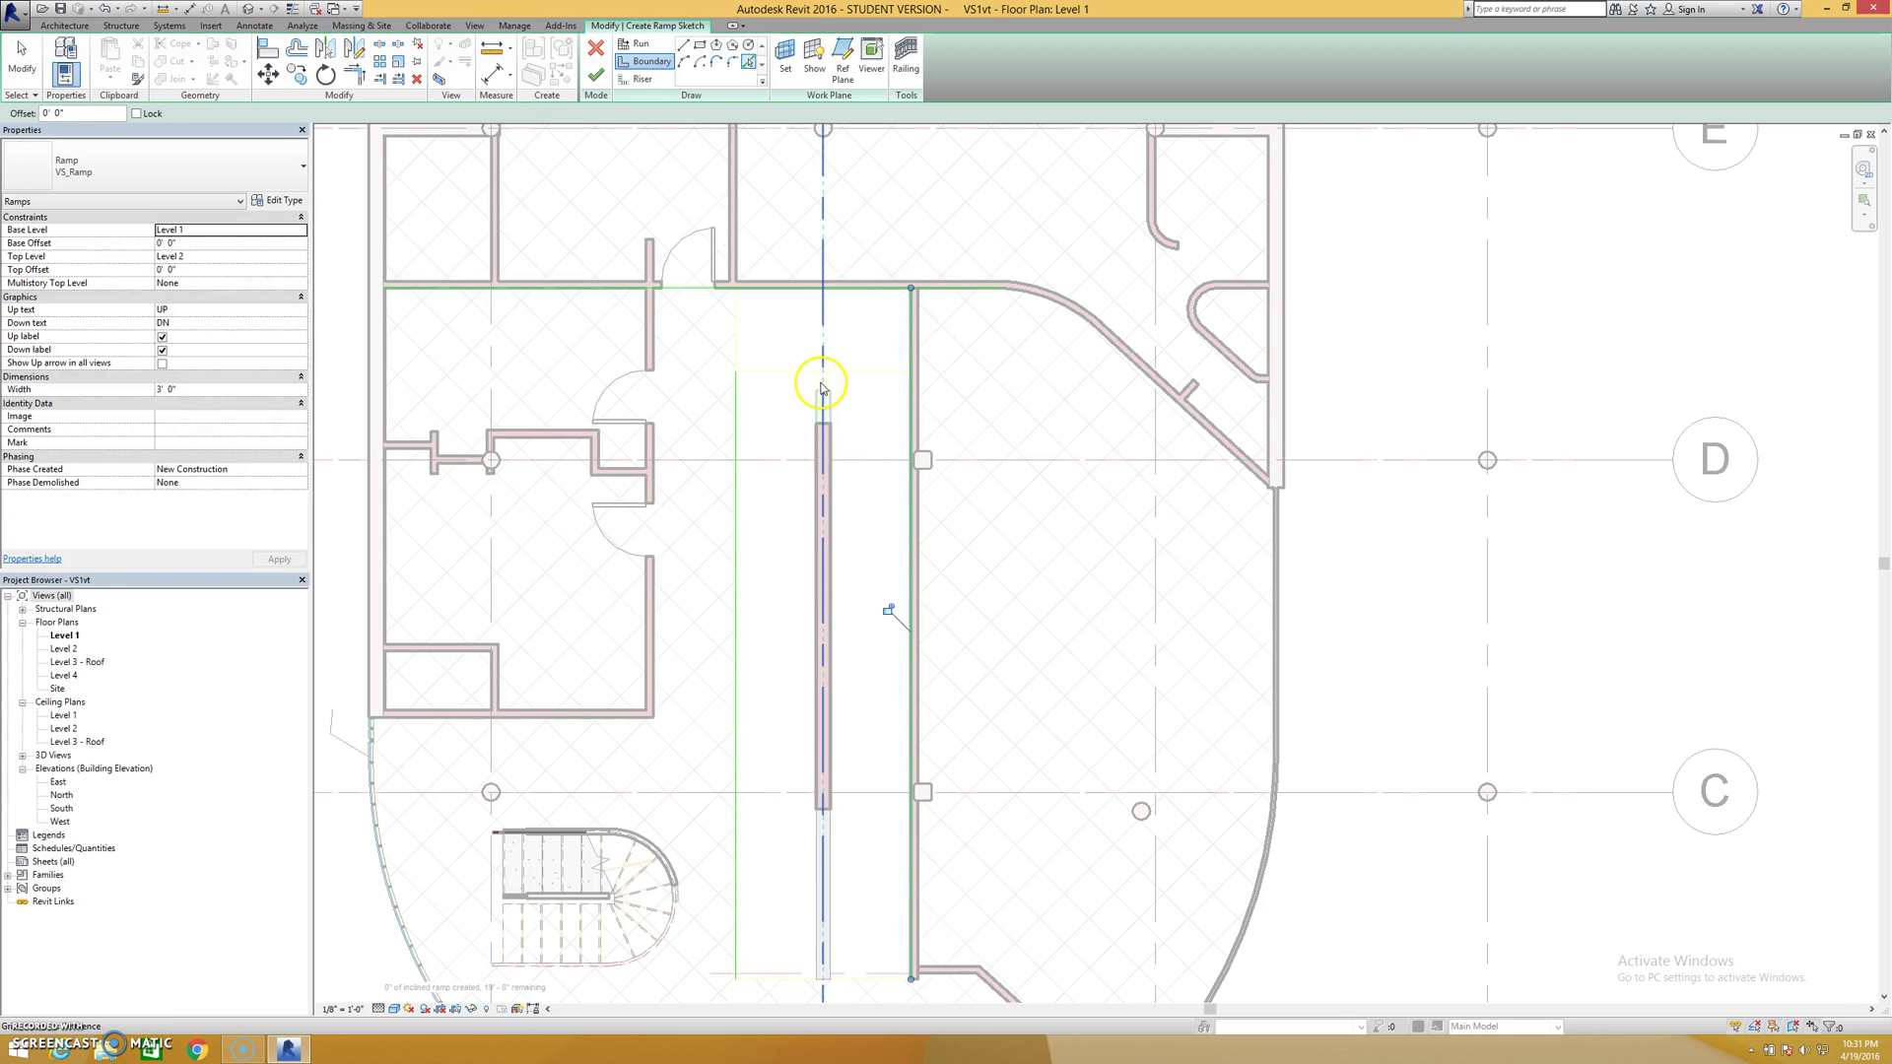
pyautogui.scroll(2, 823, 387)
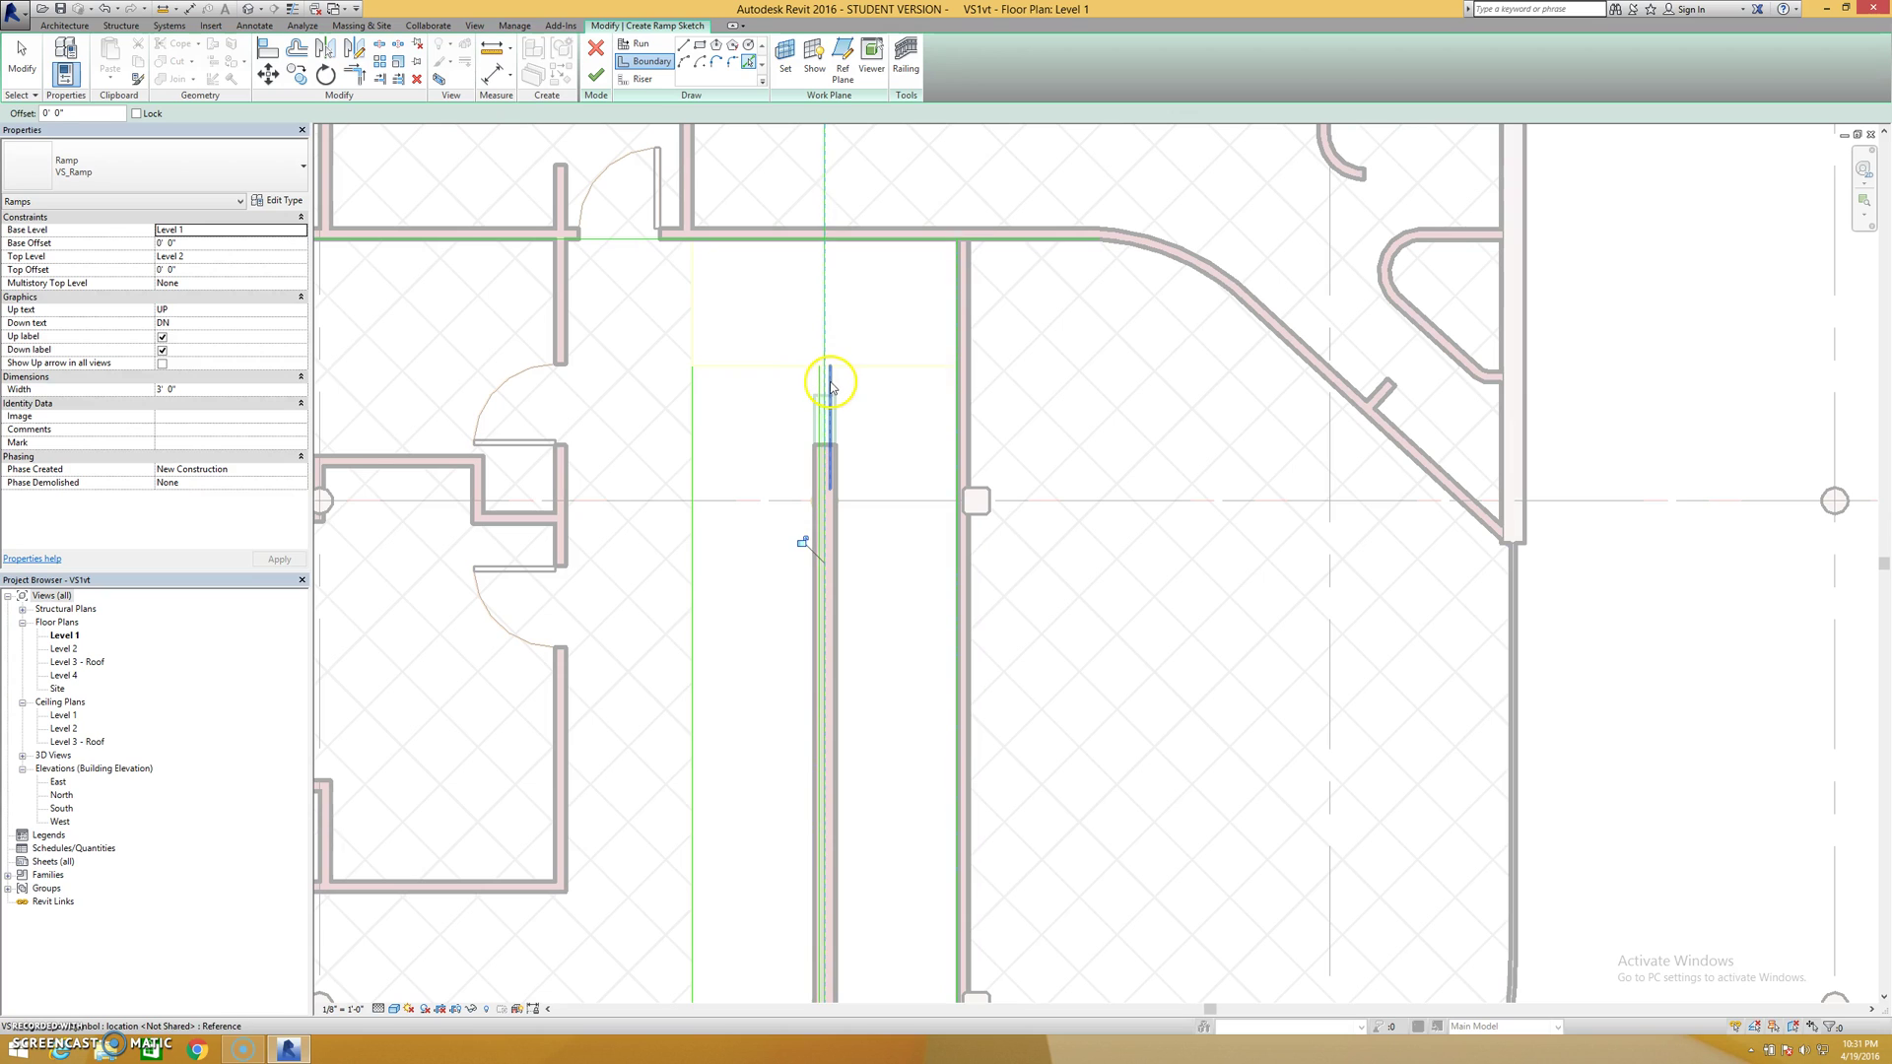
pyautogui.click(830, 385)
pyautogui.press('Escape')
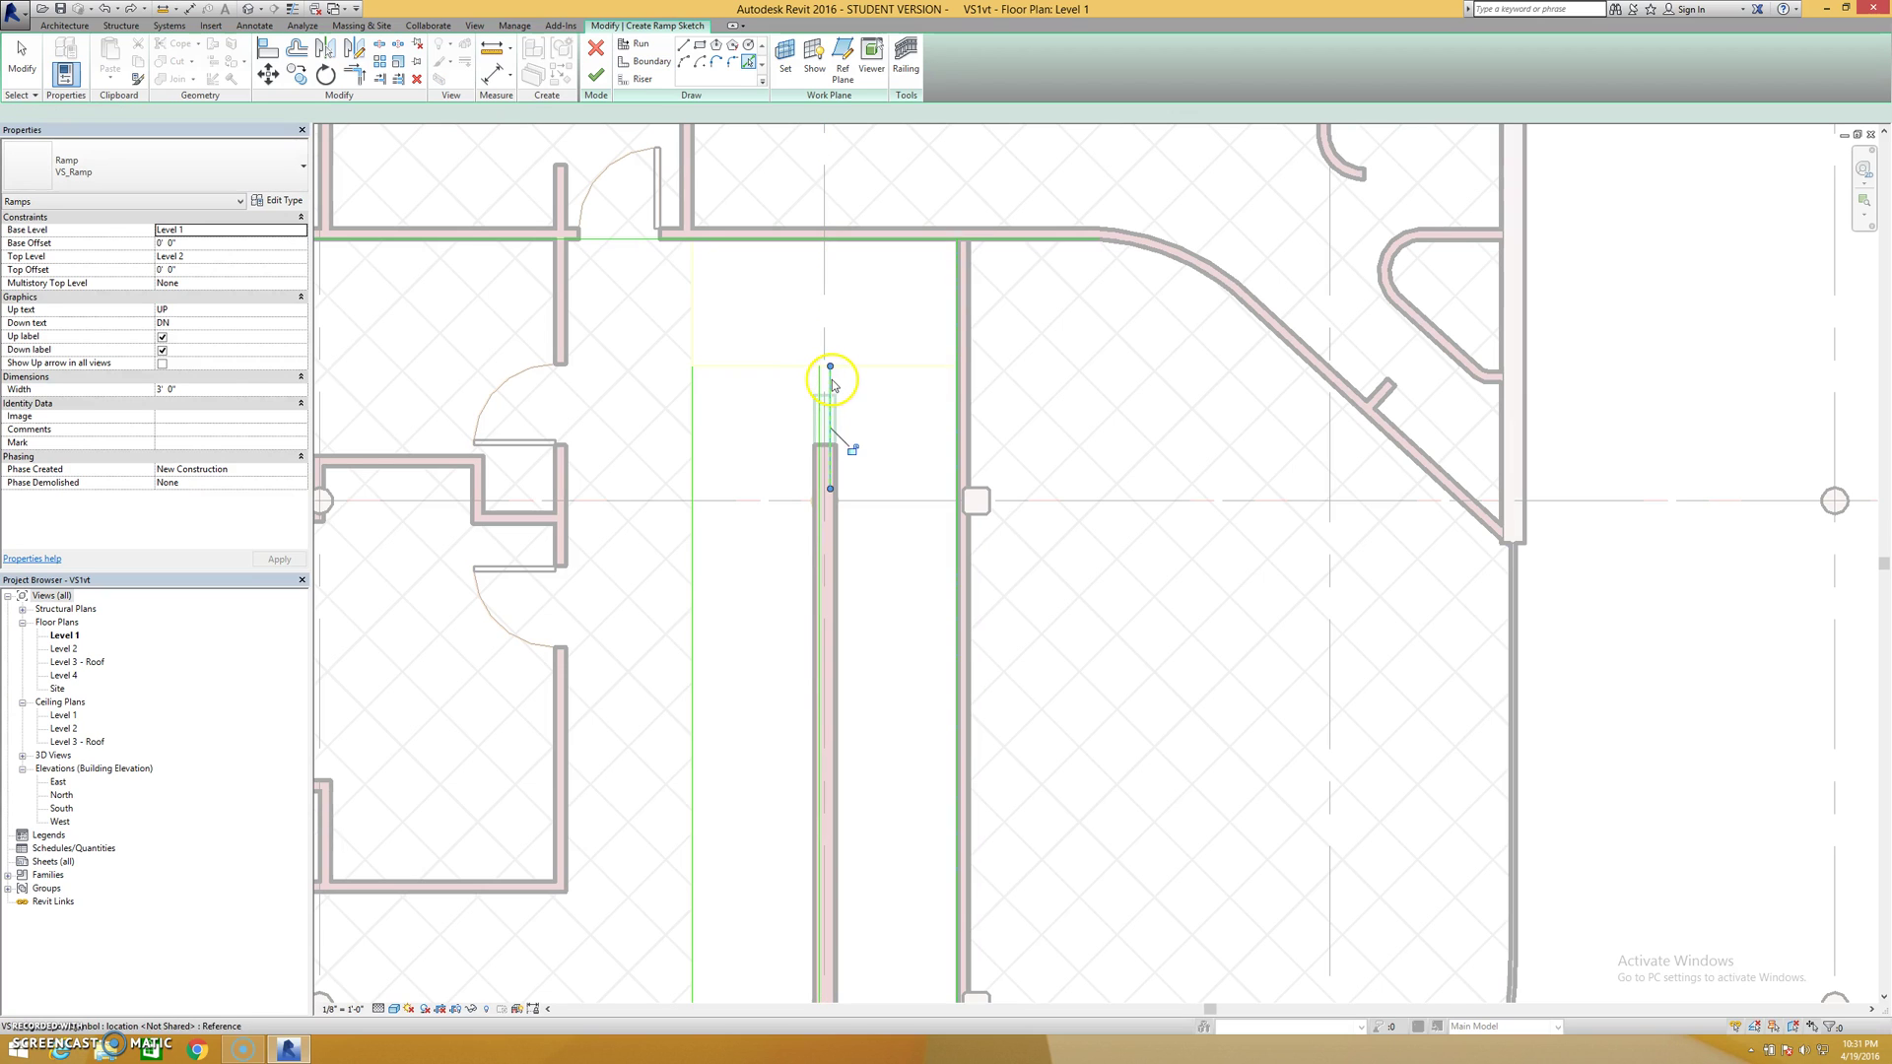
# Sketch an extra boundary line from the central boundary's top endpoint and check the short top segment
pyautogui.press('Return')
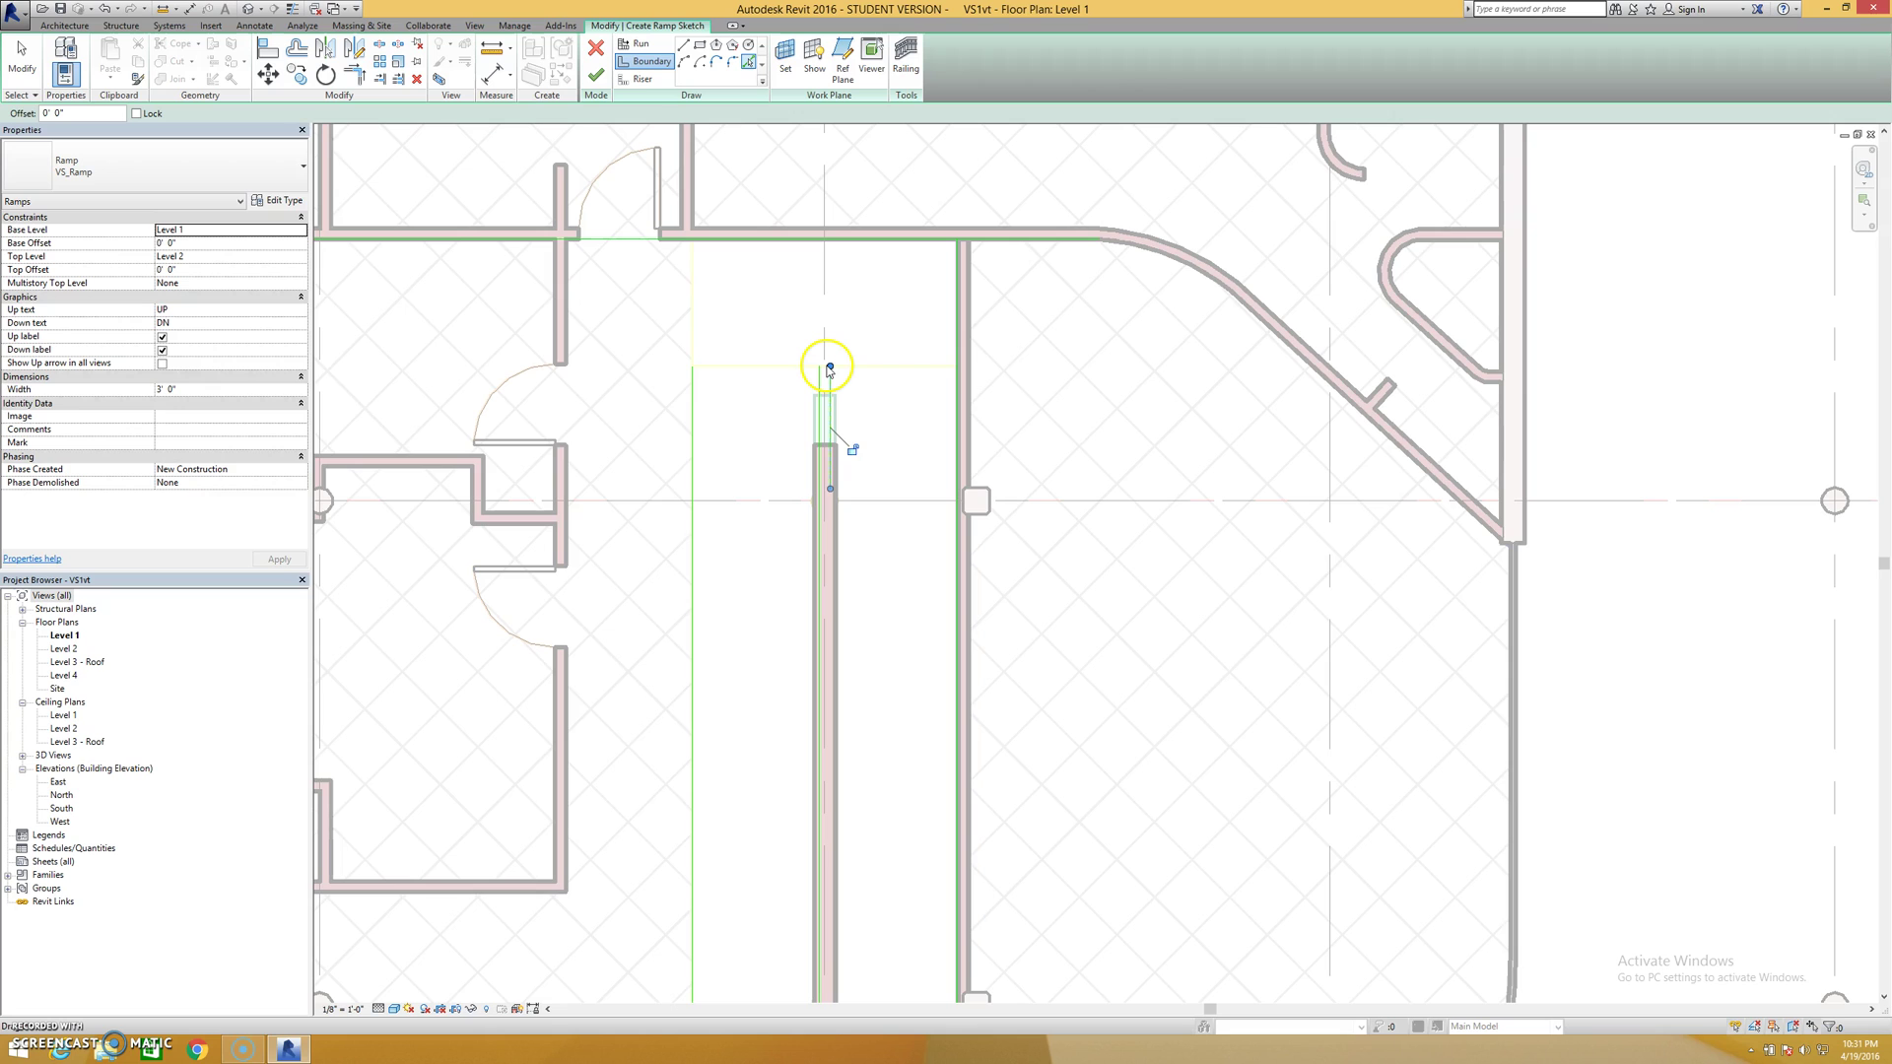
pyautogui.scroll(2, 825, 370)
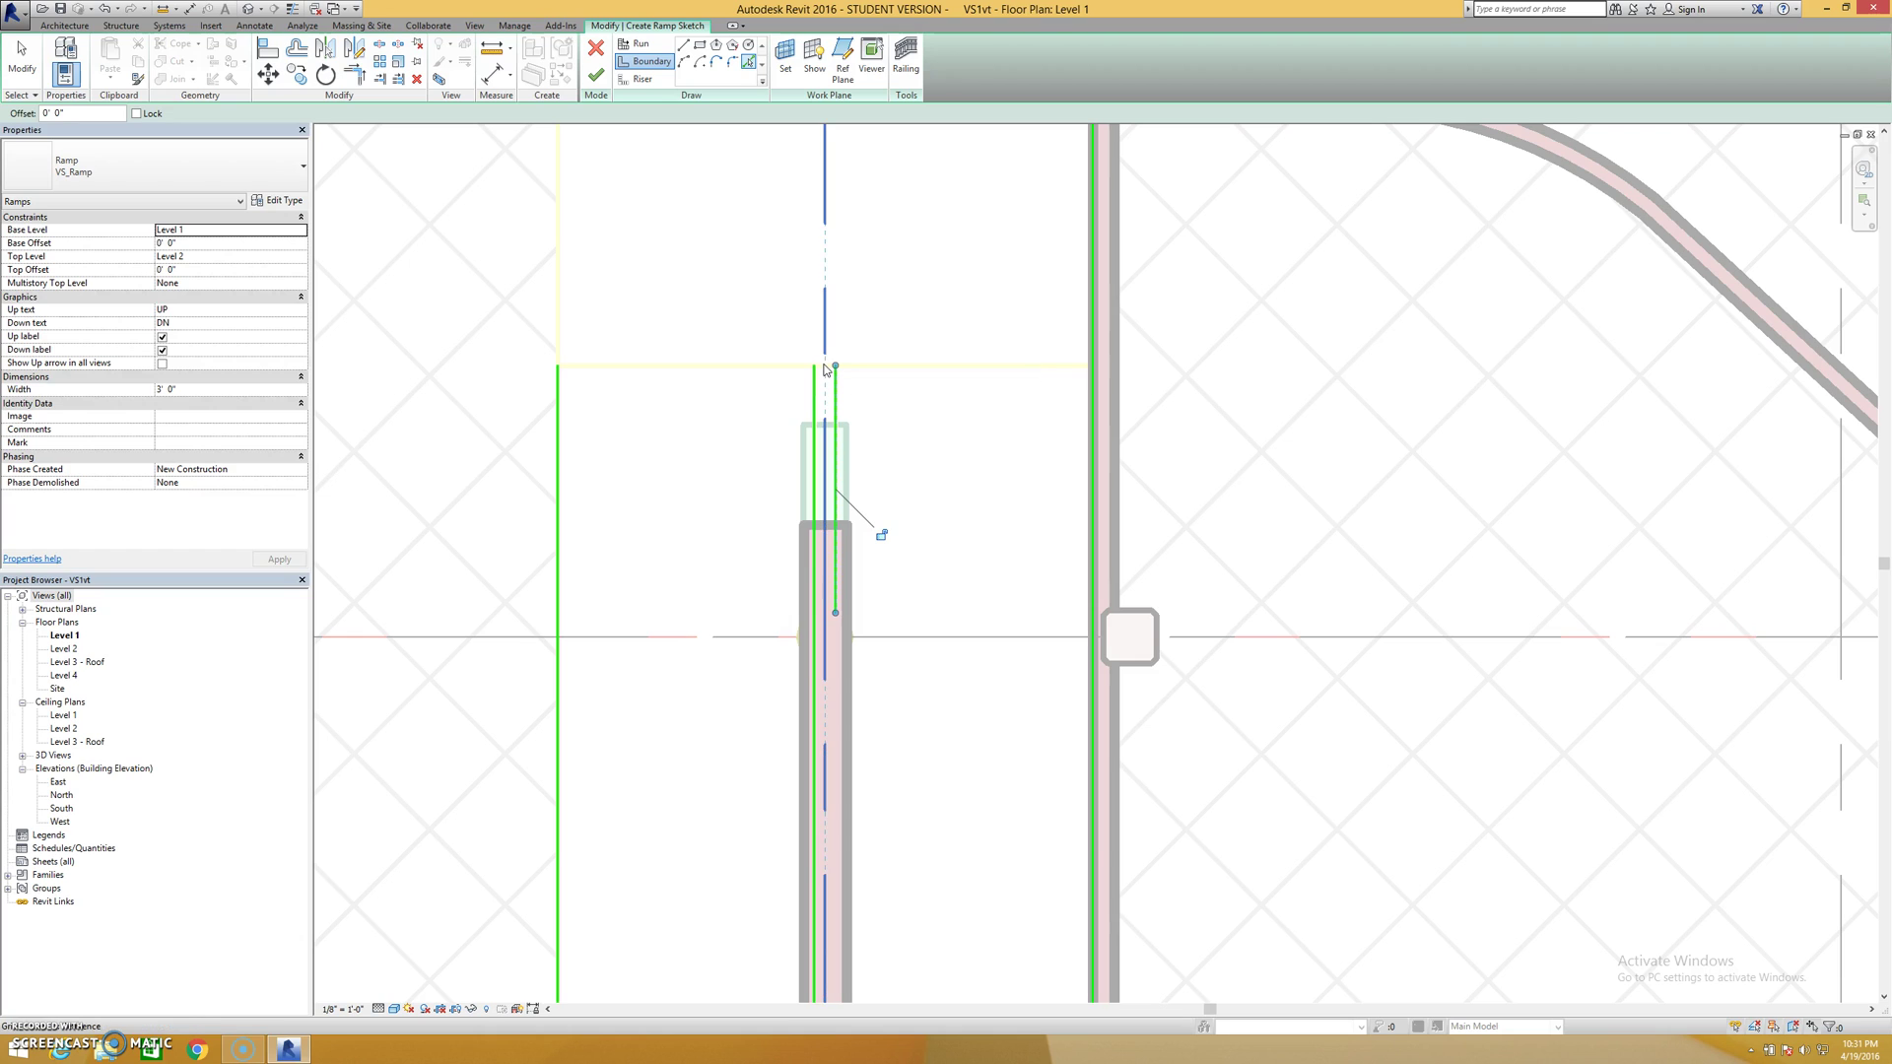
pyautogui.click(833, 366)
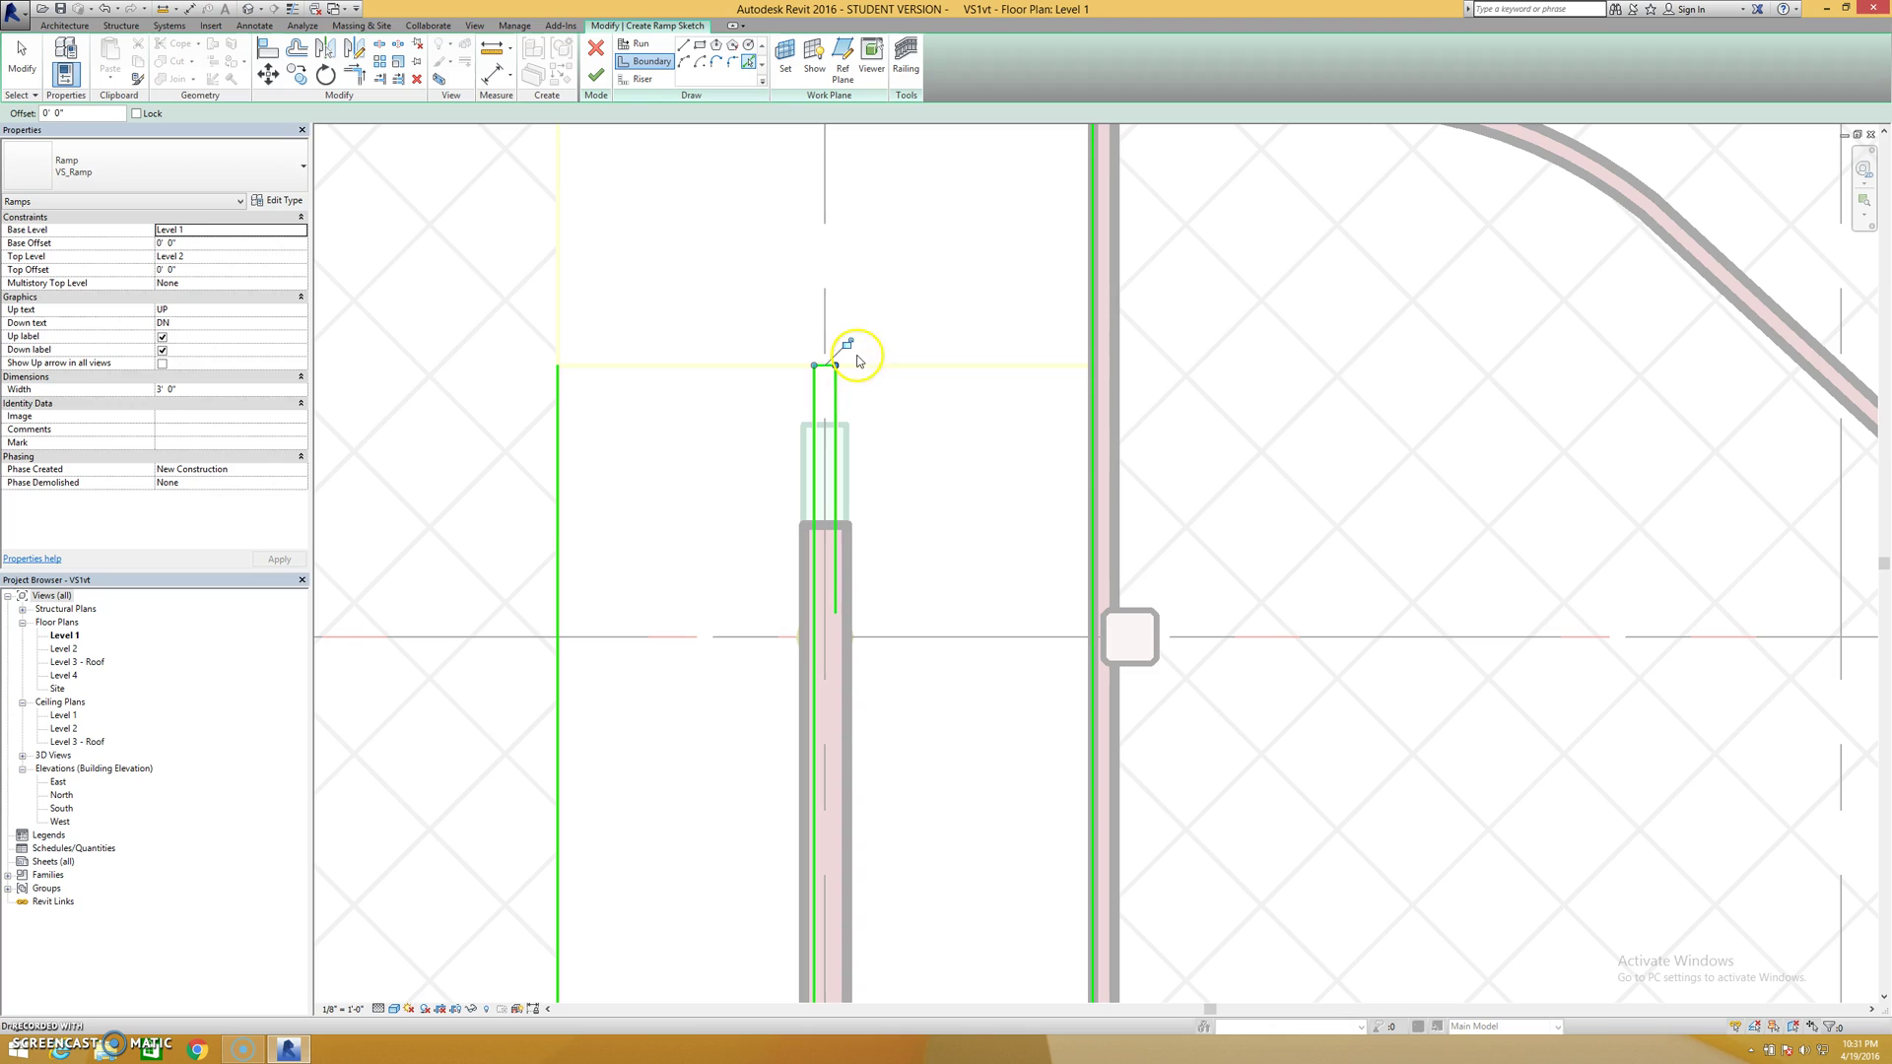
pyautogui.click(685, 46)
pyautogui.press('Escape')
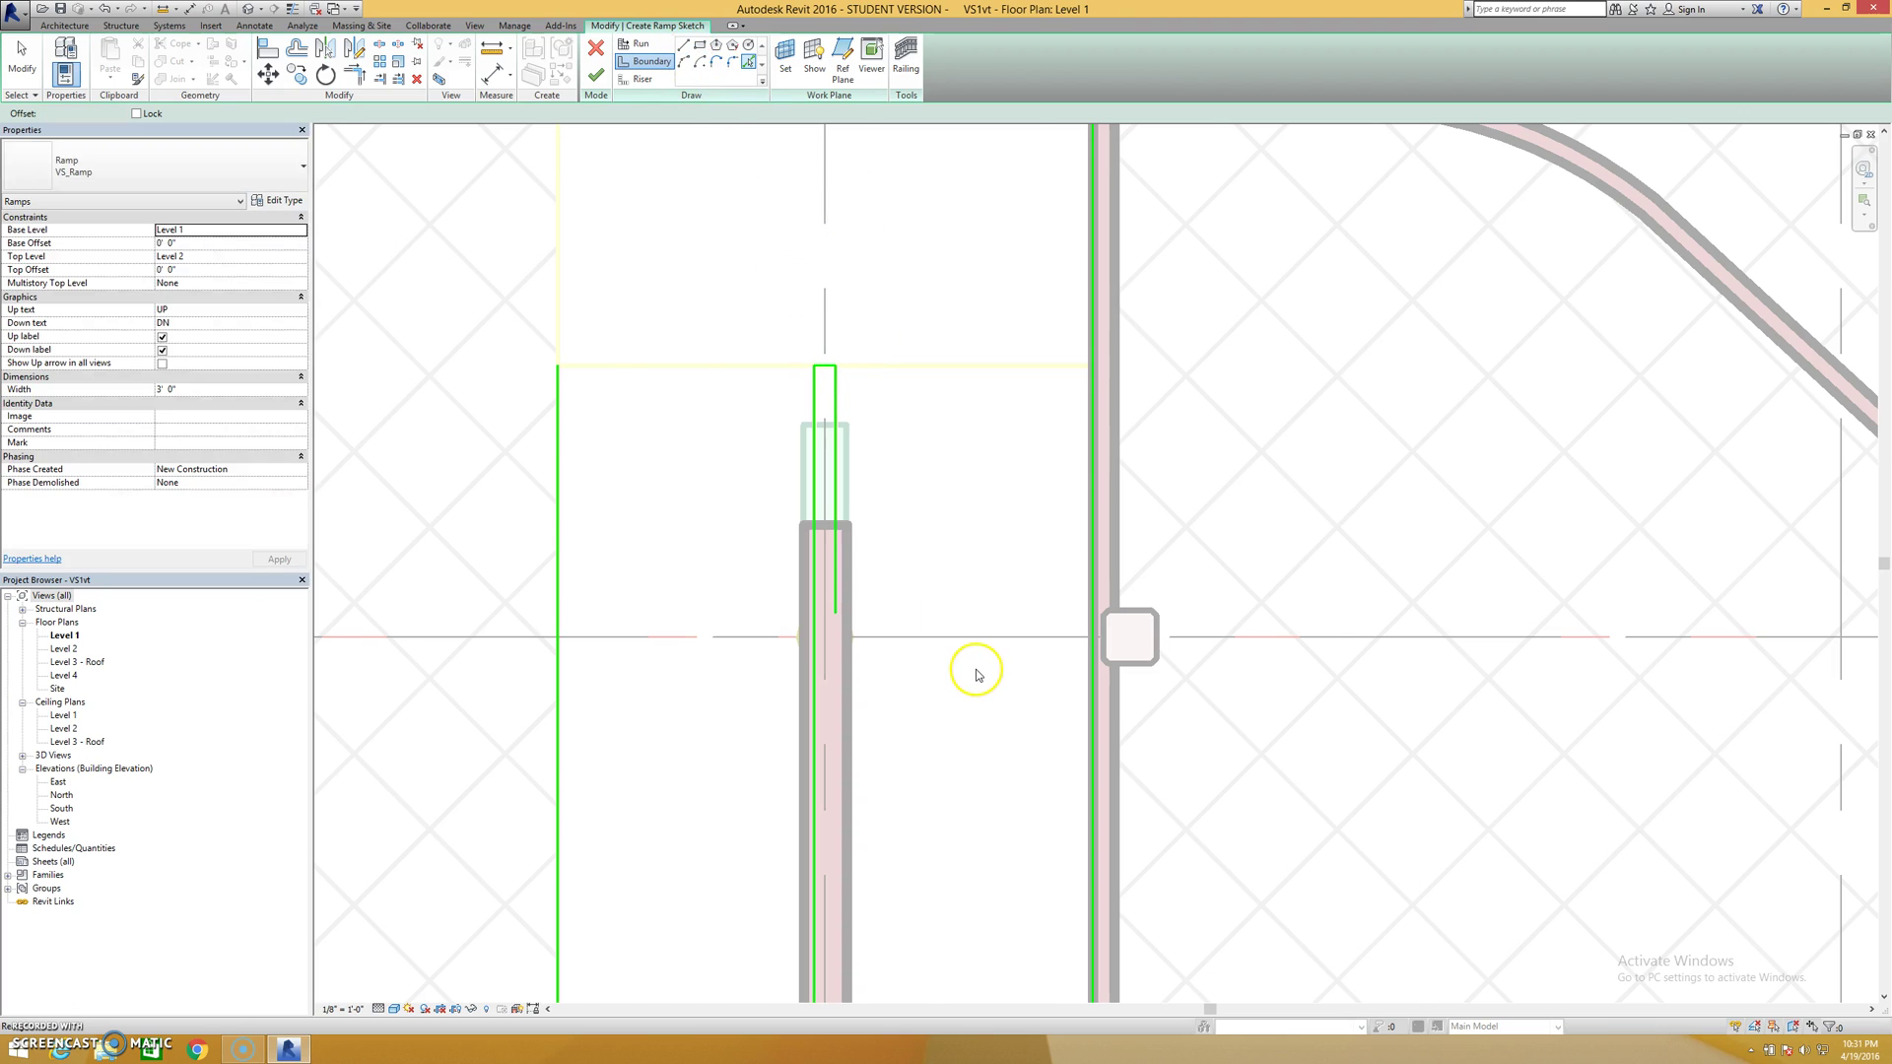
pyautogui.scroll(-5, 972, 667)
pyautogui.scroll(3, 963, 621)
# Stretch a ramp boundary line to 28'-0 long
pyautogui.press('Escape')
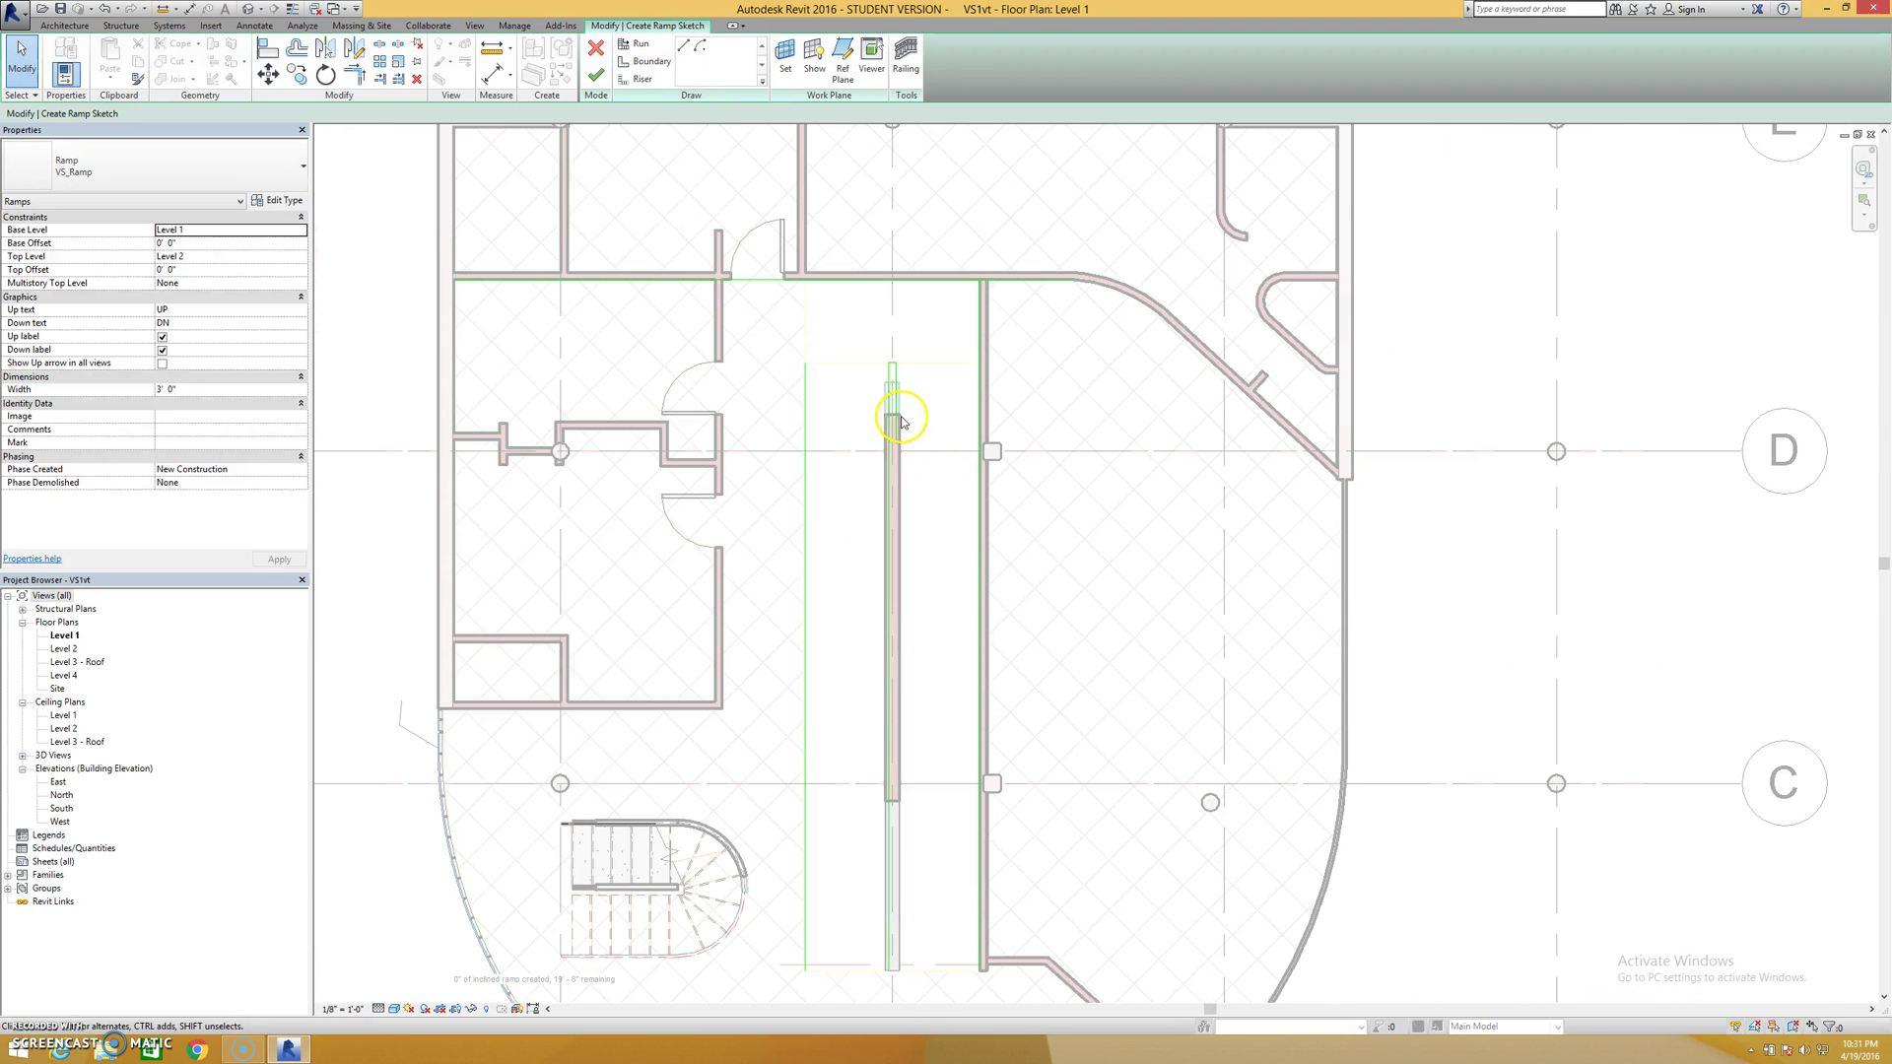
pyautogui.click(897, 420)
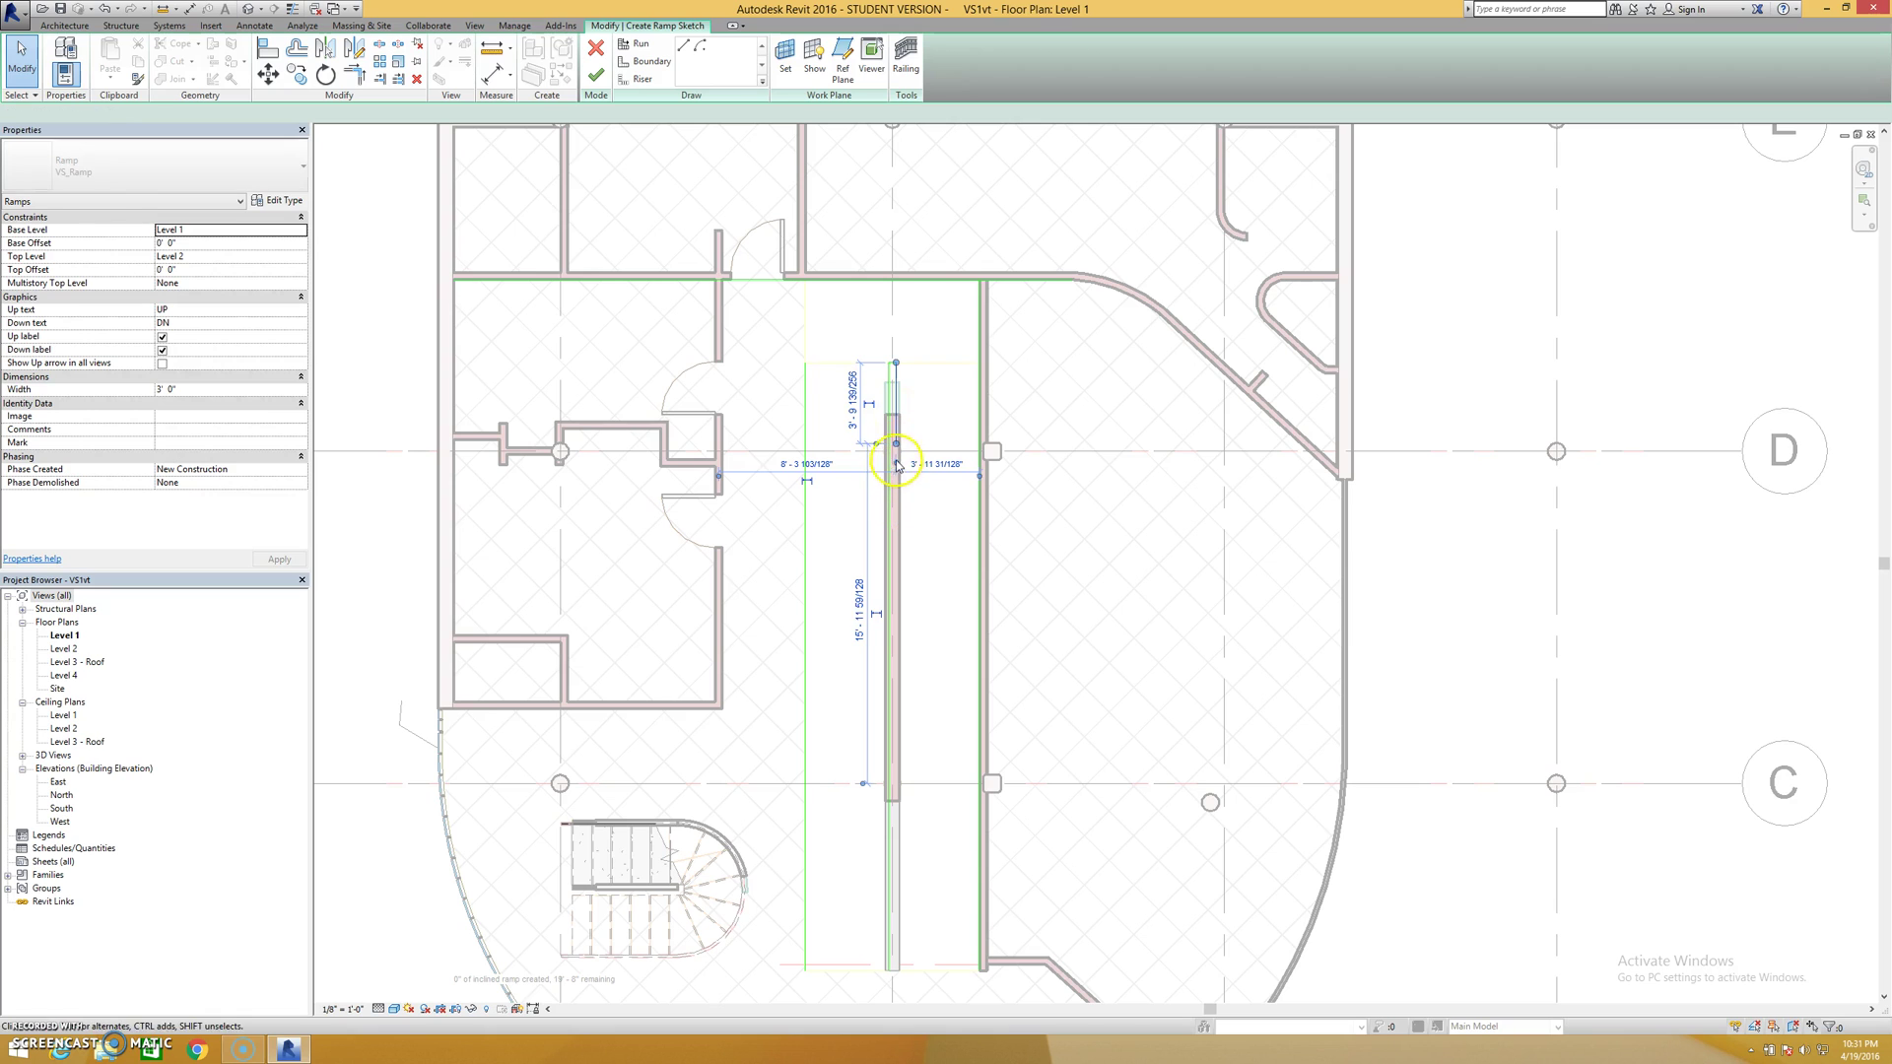
pyautogui.moveTo(900, 926); pyautogui.dragTo(897, 966)
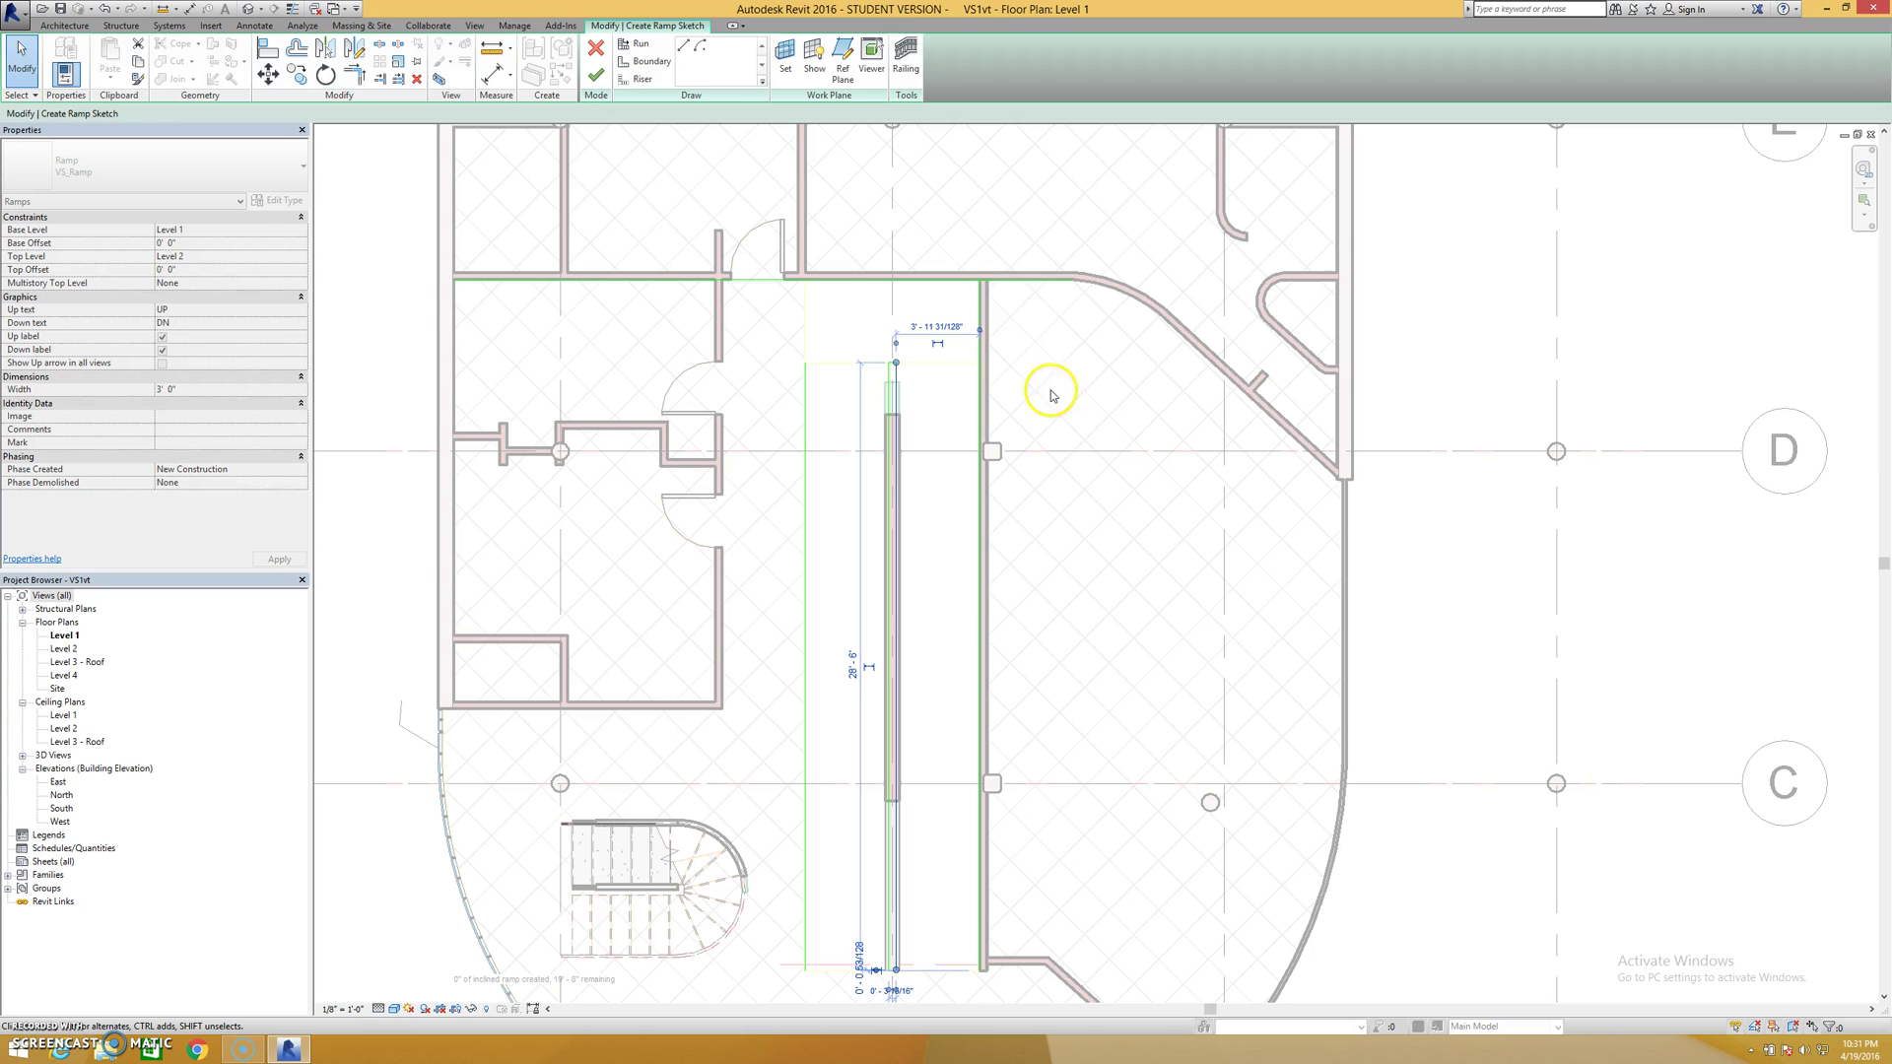
# Trim the top boundary into clean corners with the right and left boundaries using TR
pyautogui.press('t')
pyautogui.press('r')
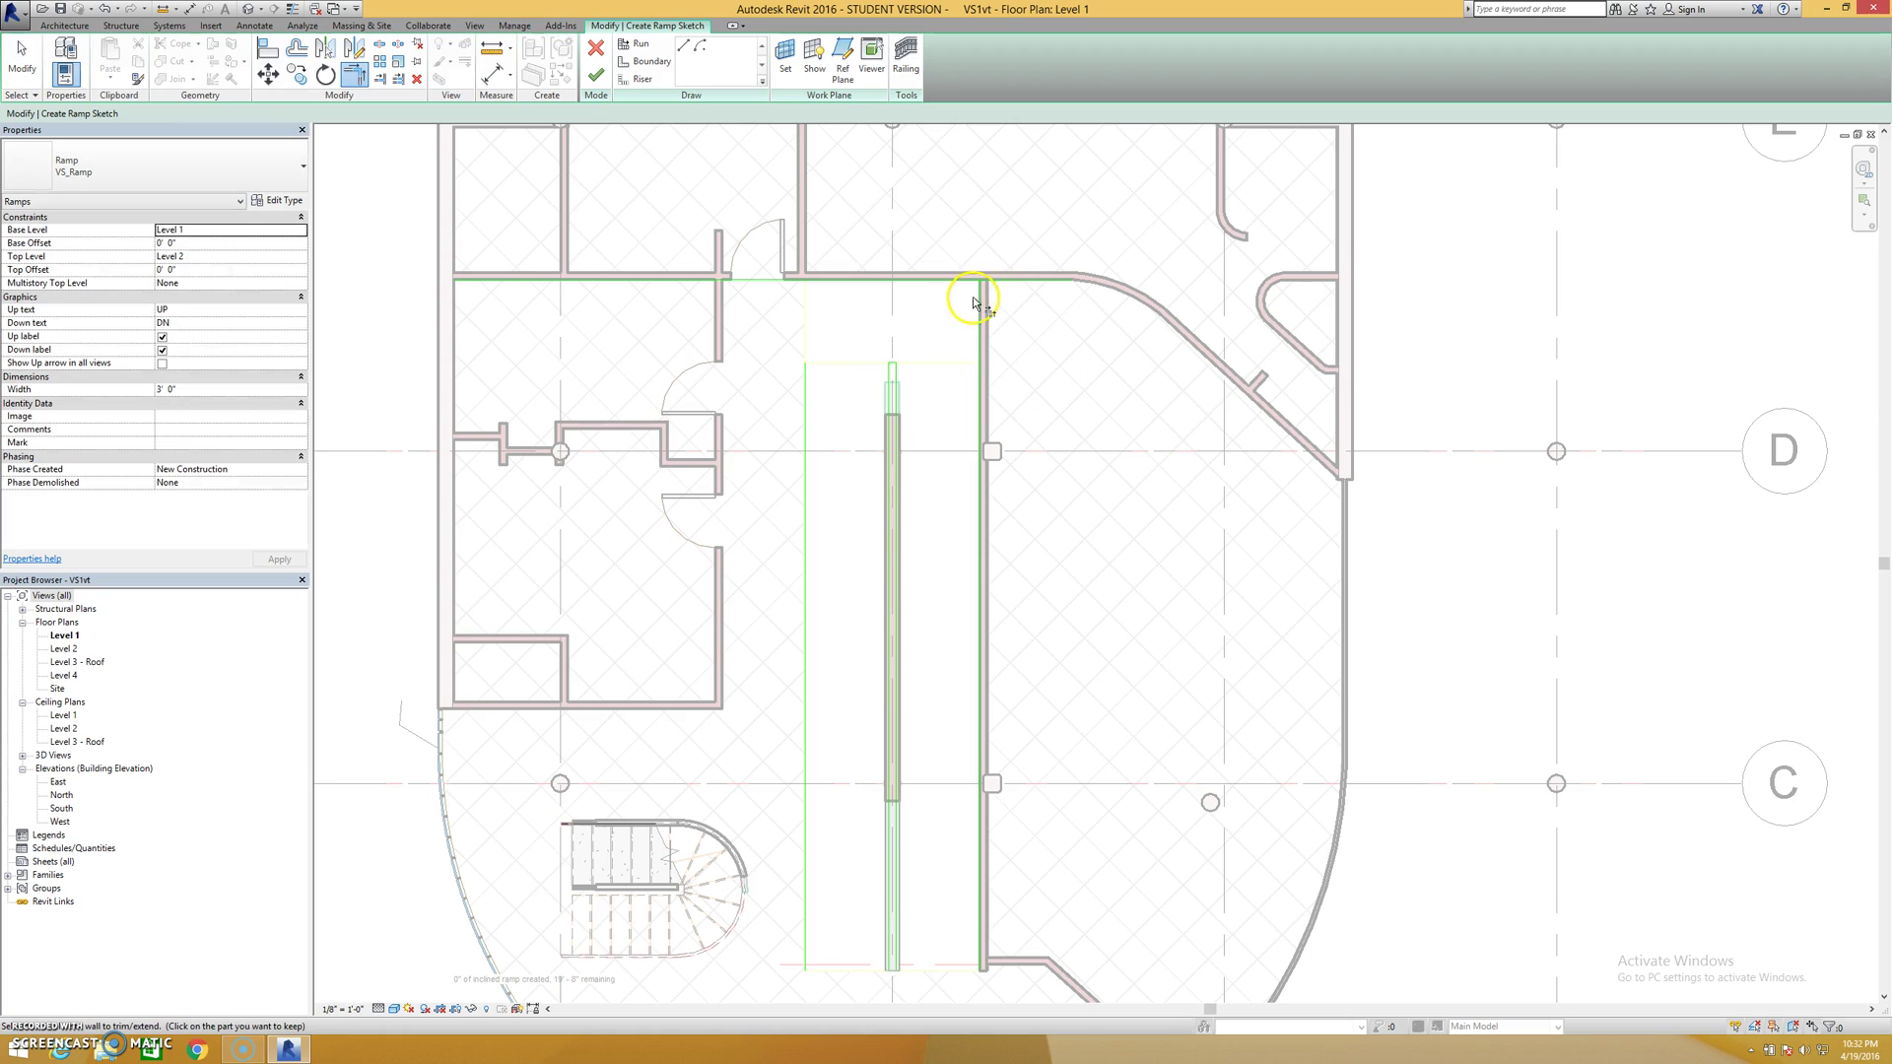
pyautogui.click(980, 298)
pyautogui.click(971, 282)
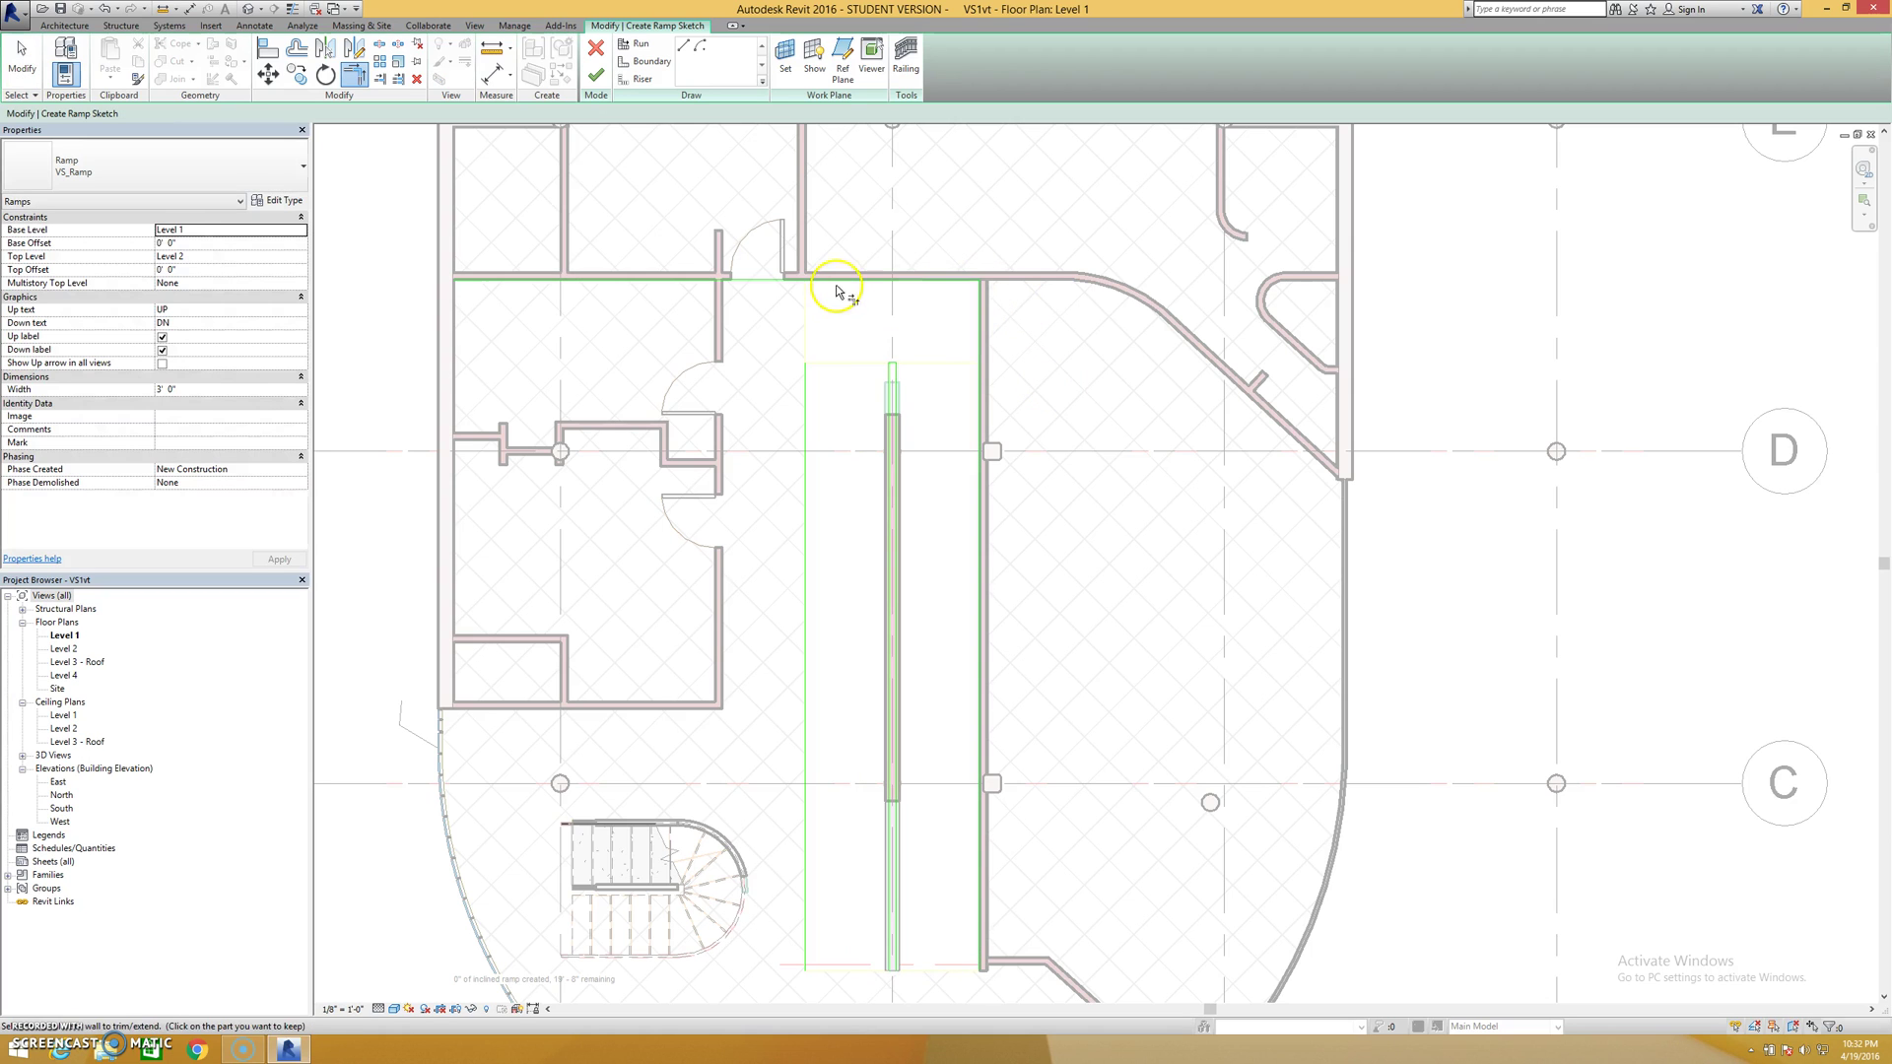
pyautogui.click(805, 384)
pyautogui.click(885, 280)
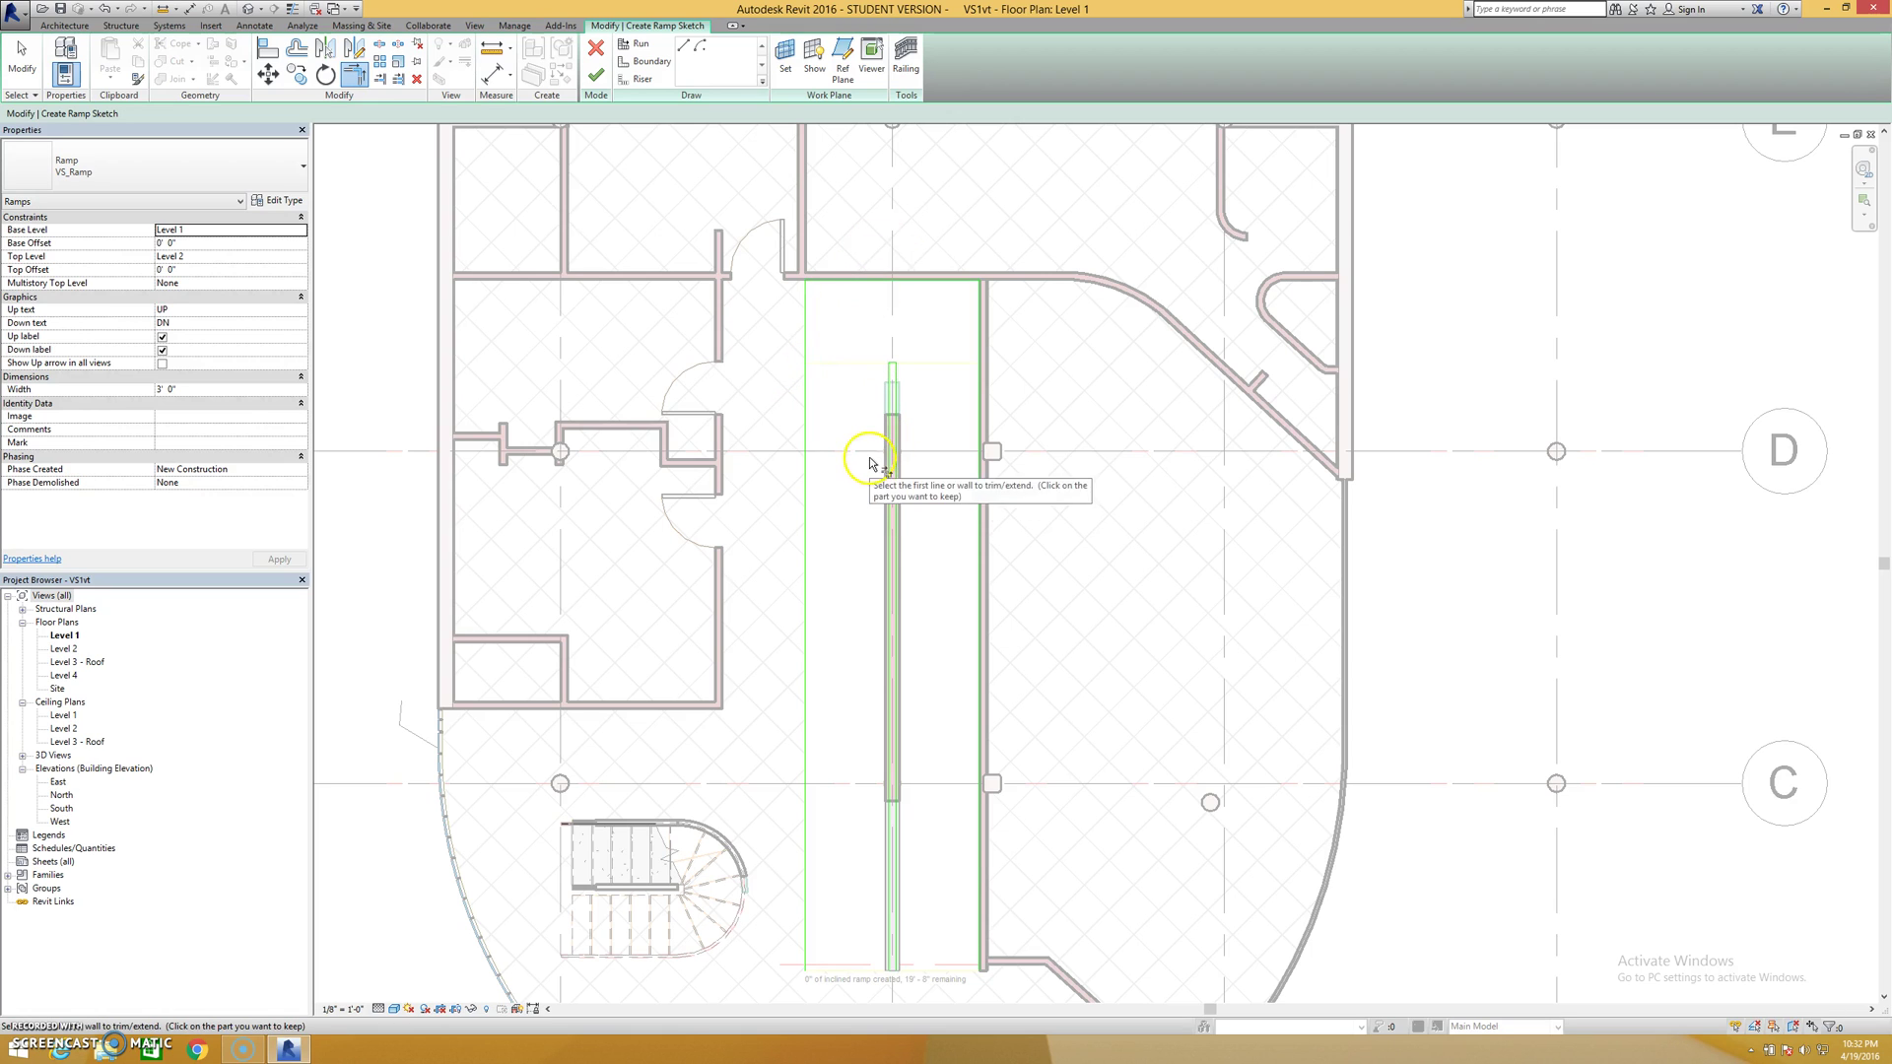
# Draw a riser line across the ramp's bottom end
pyautogui.click(644, 79)
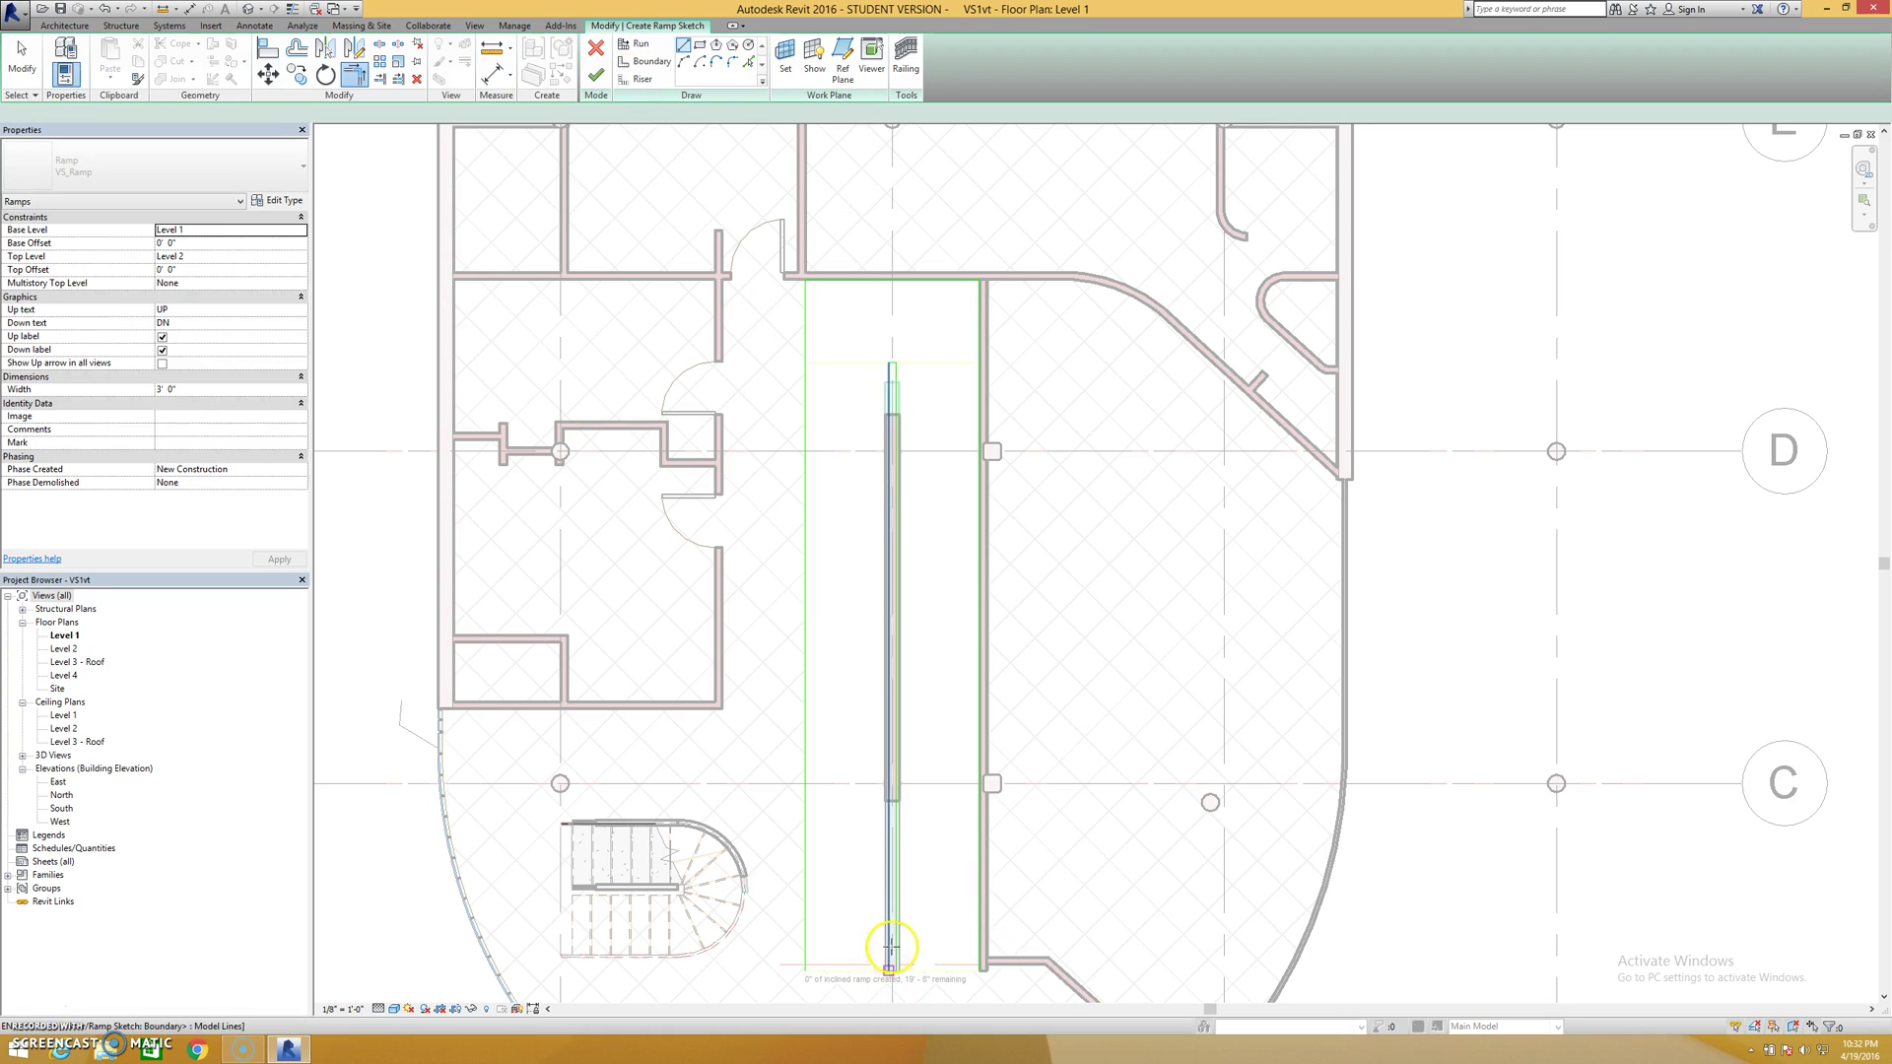
pyautogui.moveTo(886, 827)
pyautogui.mouseDown(button='middle')
pyautogui.moveTo(894, 726)
pyautogui.moveTo(880, 779)
pyautogui.mouseUp(button='middle')
pyautogui.scroll(4, 880, 780)
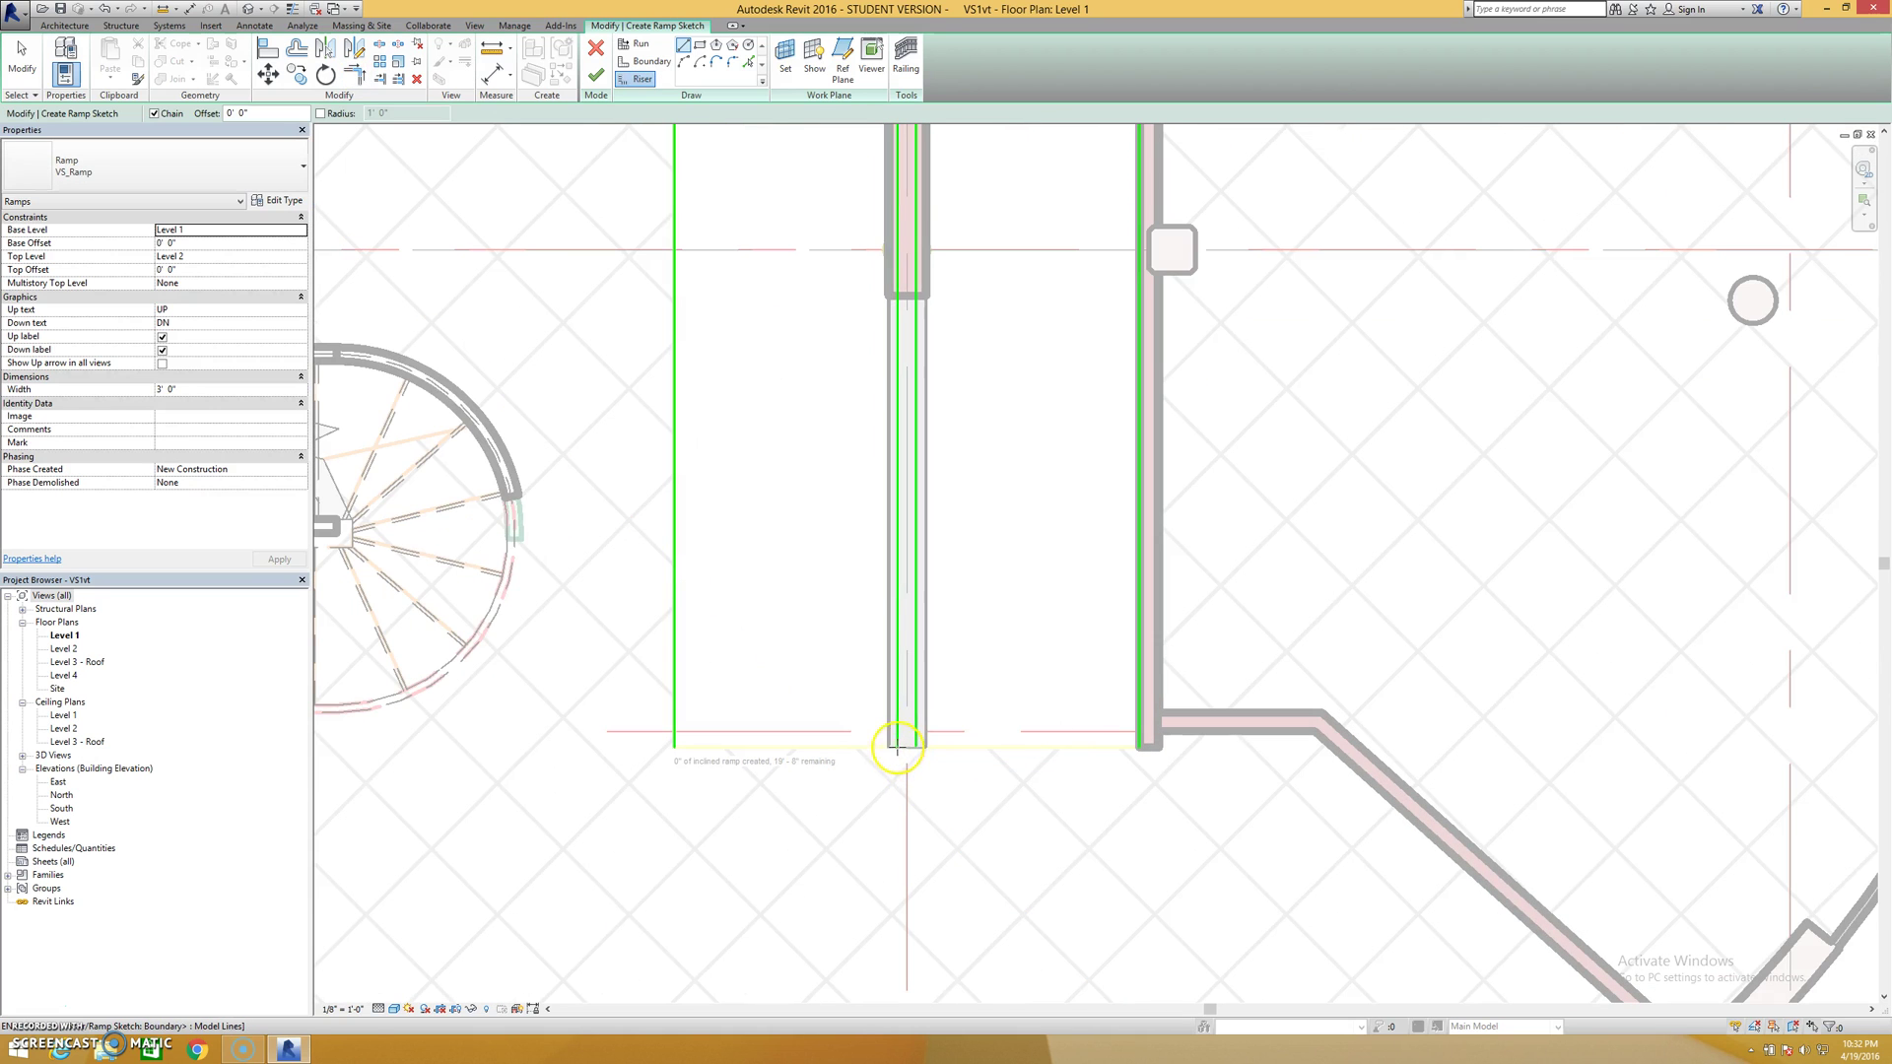
pyautogui.click(896, 746)
pyautogui.click(674, 746)
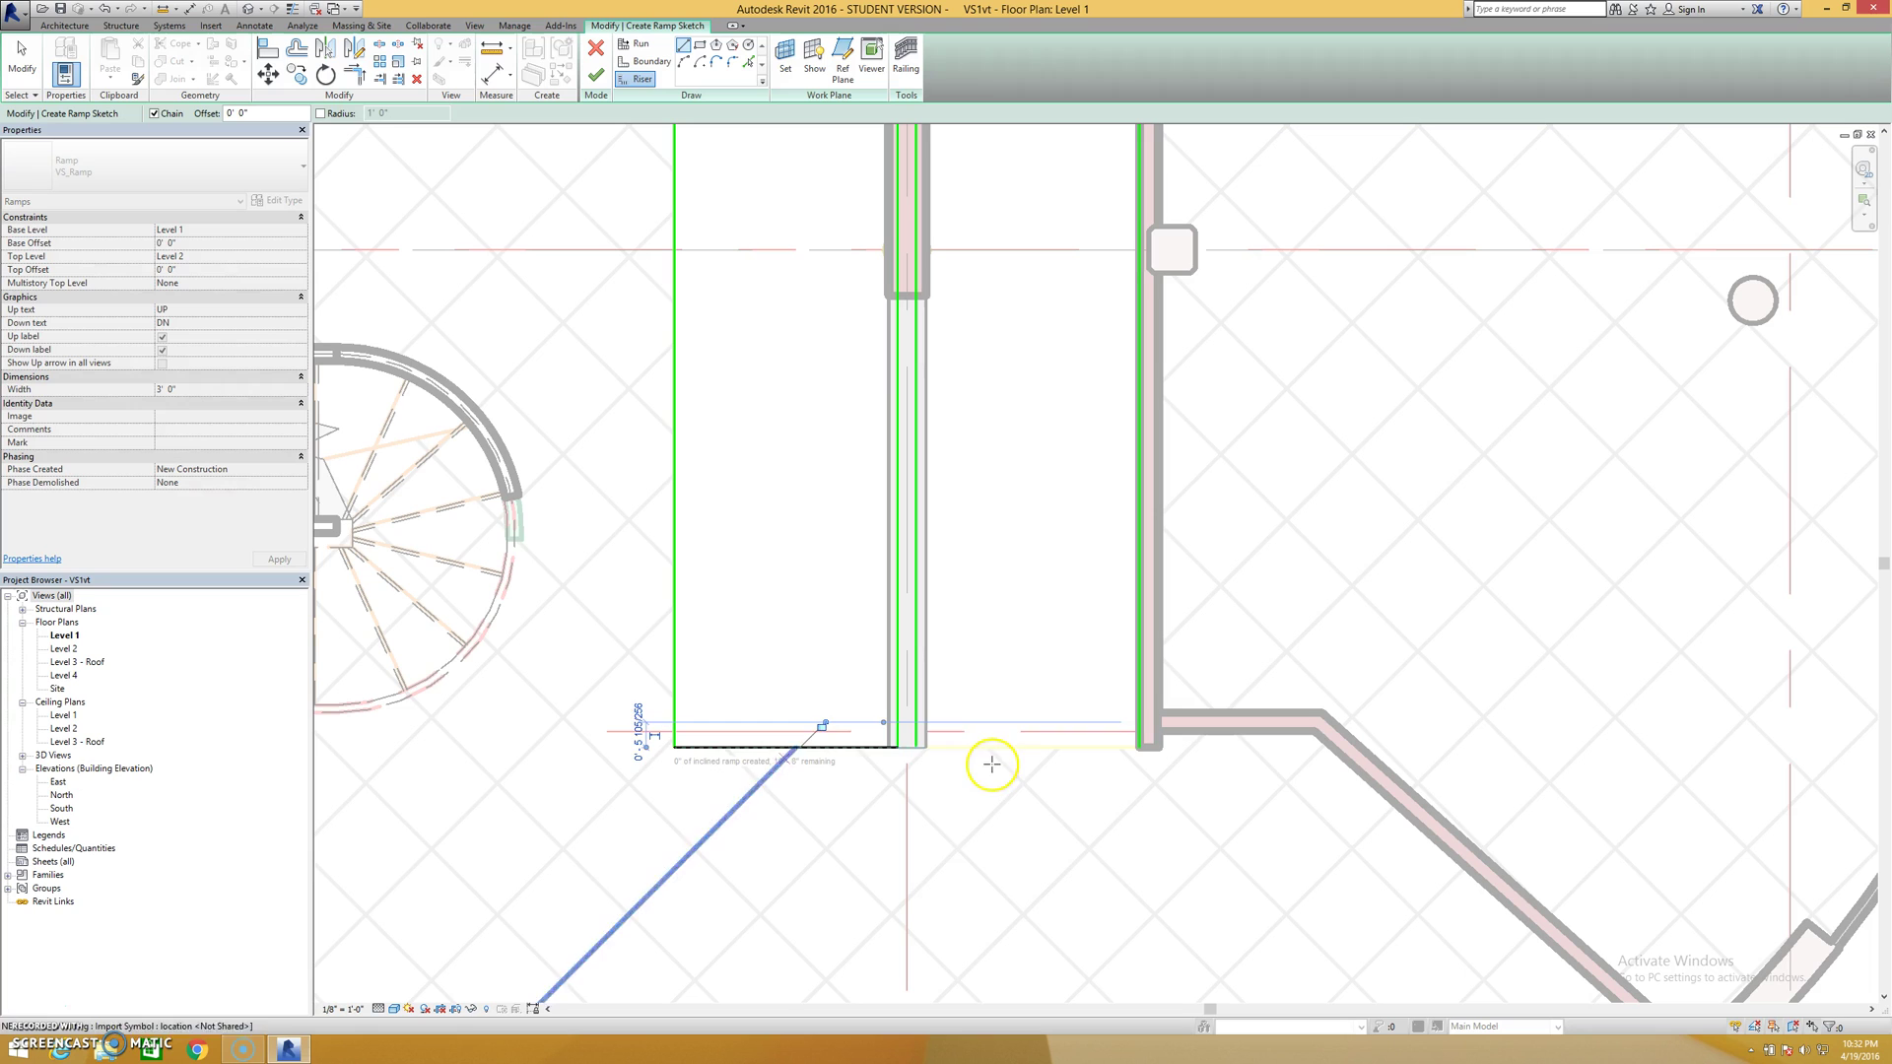
pyautogui.press('Escape')
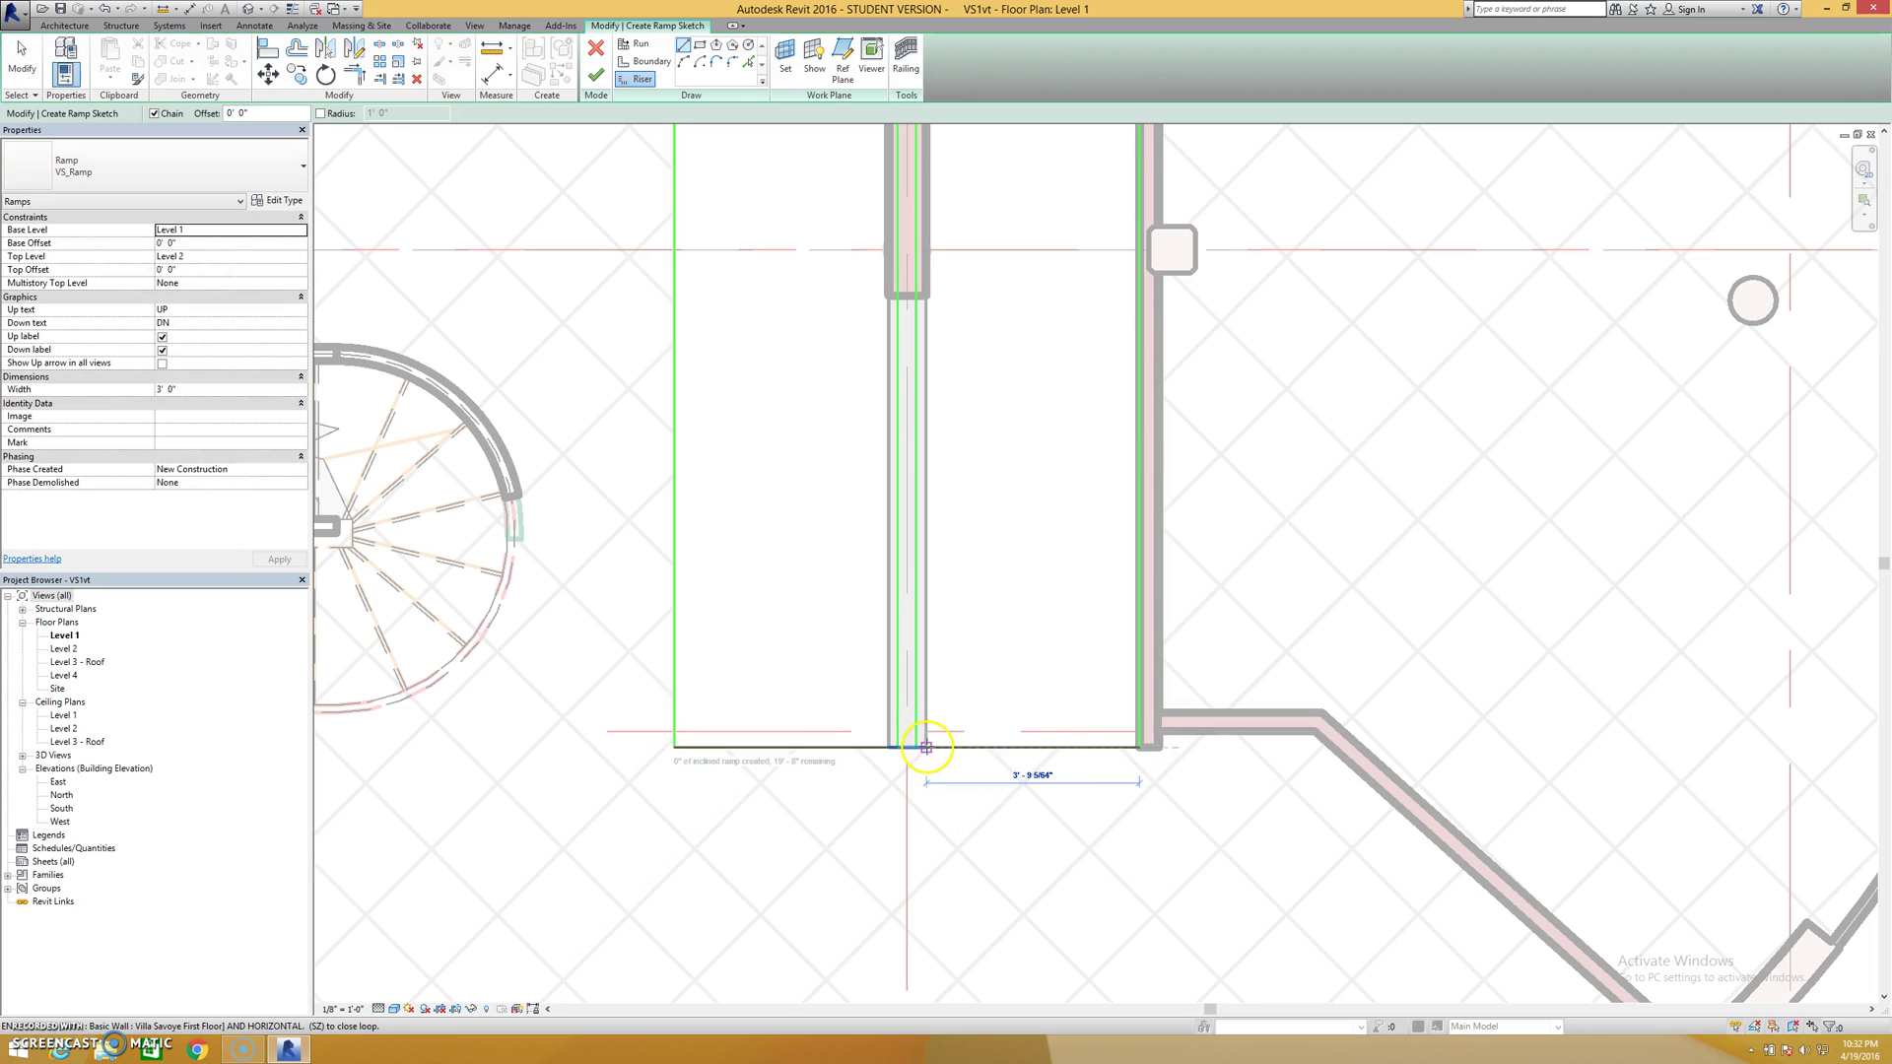
pyautogui.click(926, 747)
pyautogui.press('Escape')
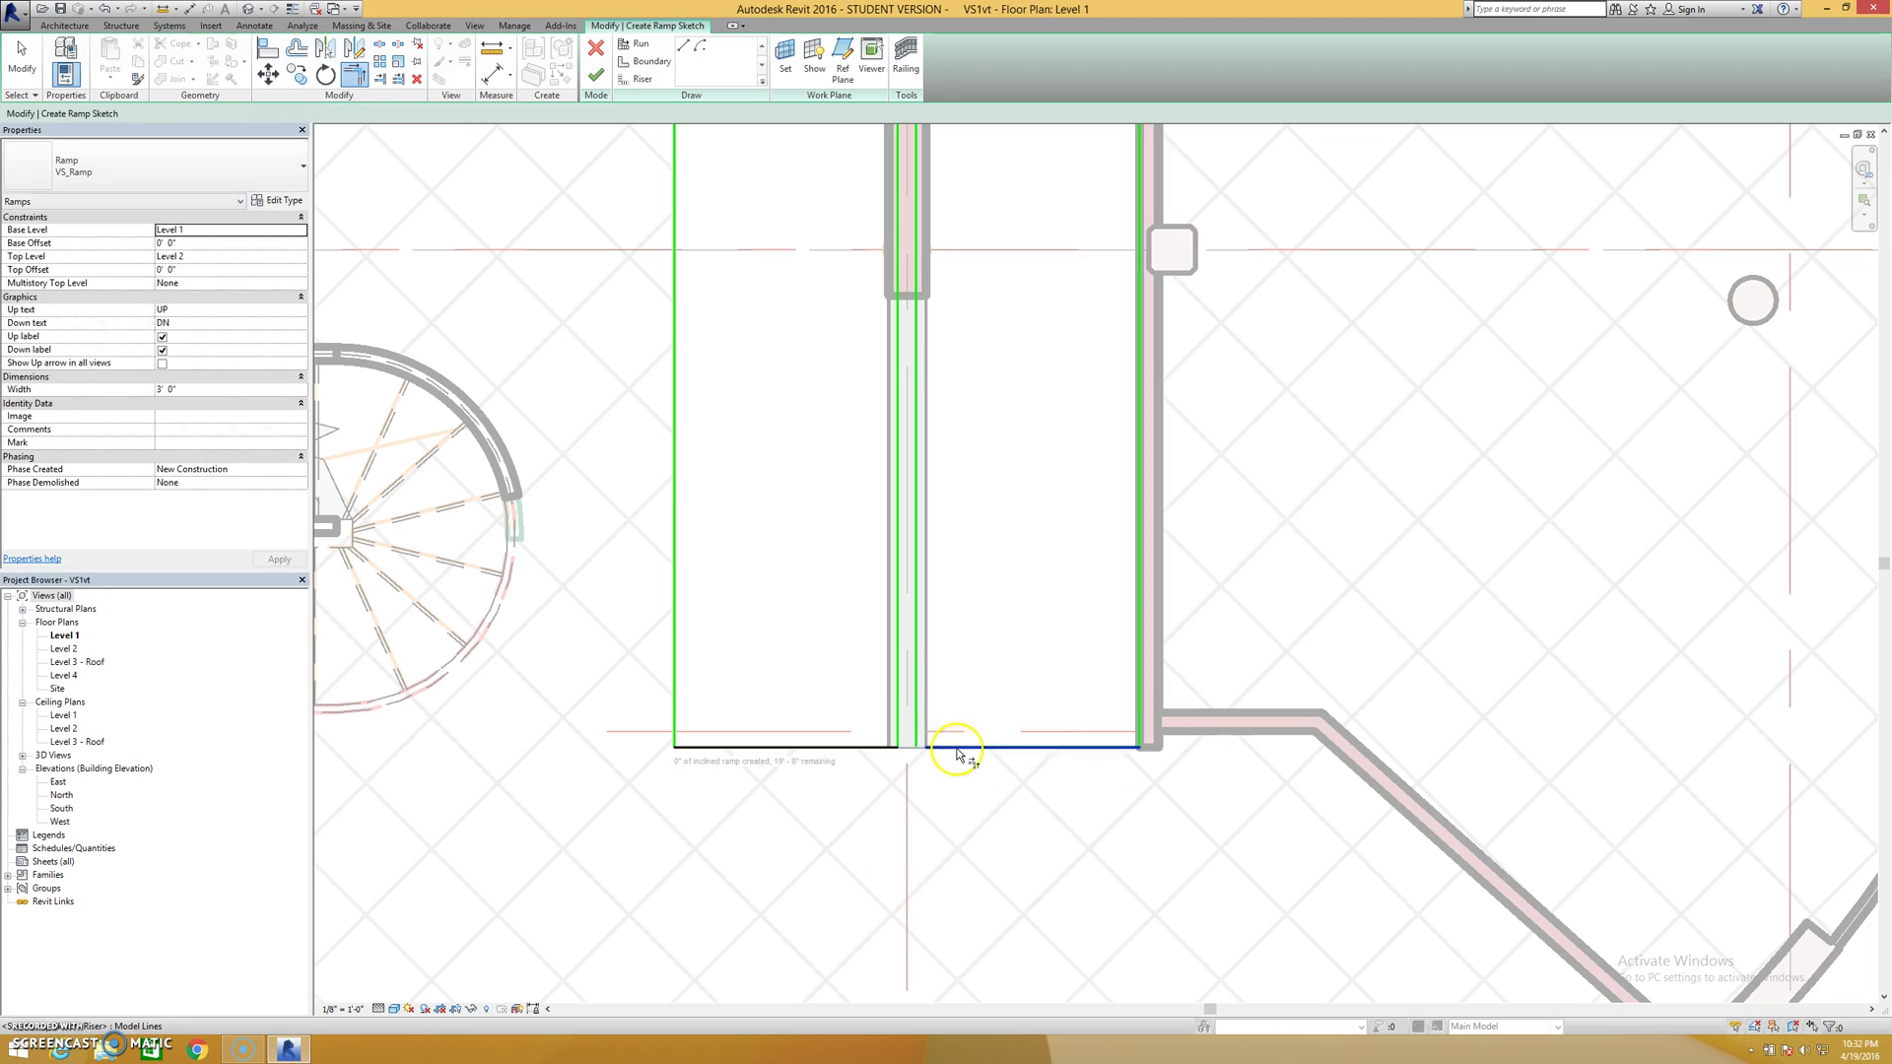
# Draw a riser across the upper ramp from left to right edge, then review the ramp type properties unchanged
pyautogui.scroll(-3, 985, 726)
pyautogui.moveTo(985, 727); pyautogui.dragTo(970, 883, button='middle')
pyautogui.scroll(-3, 971, 884)
pyautogui.scroll(2, 979, 191)
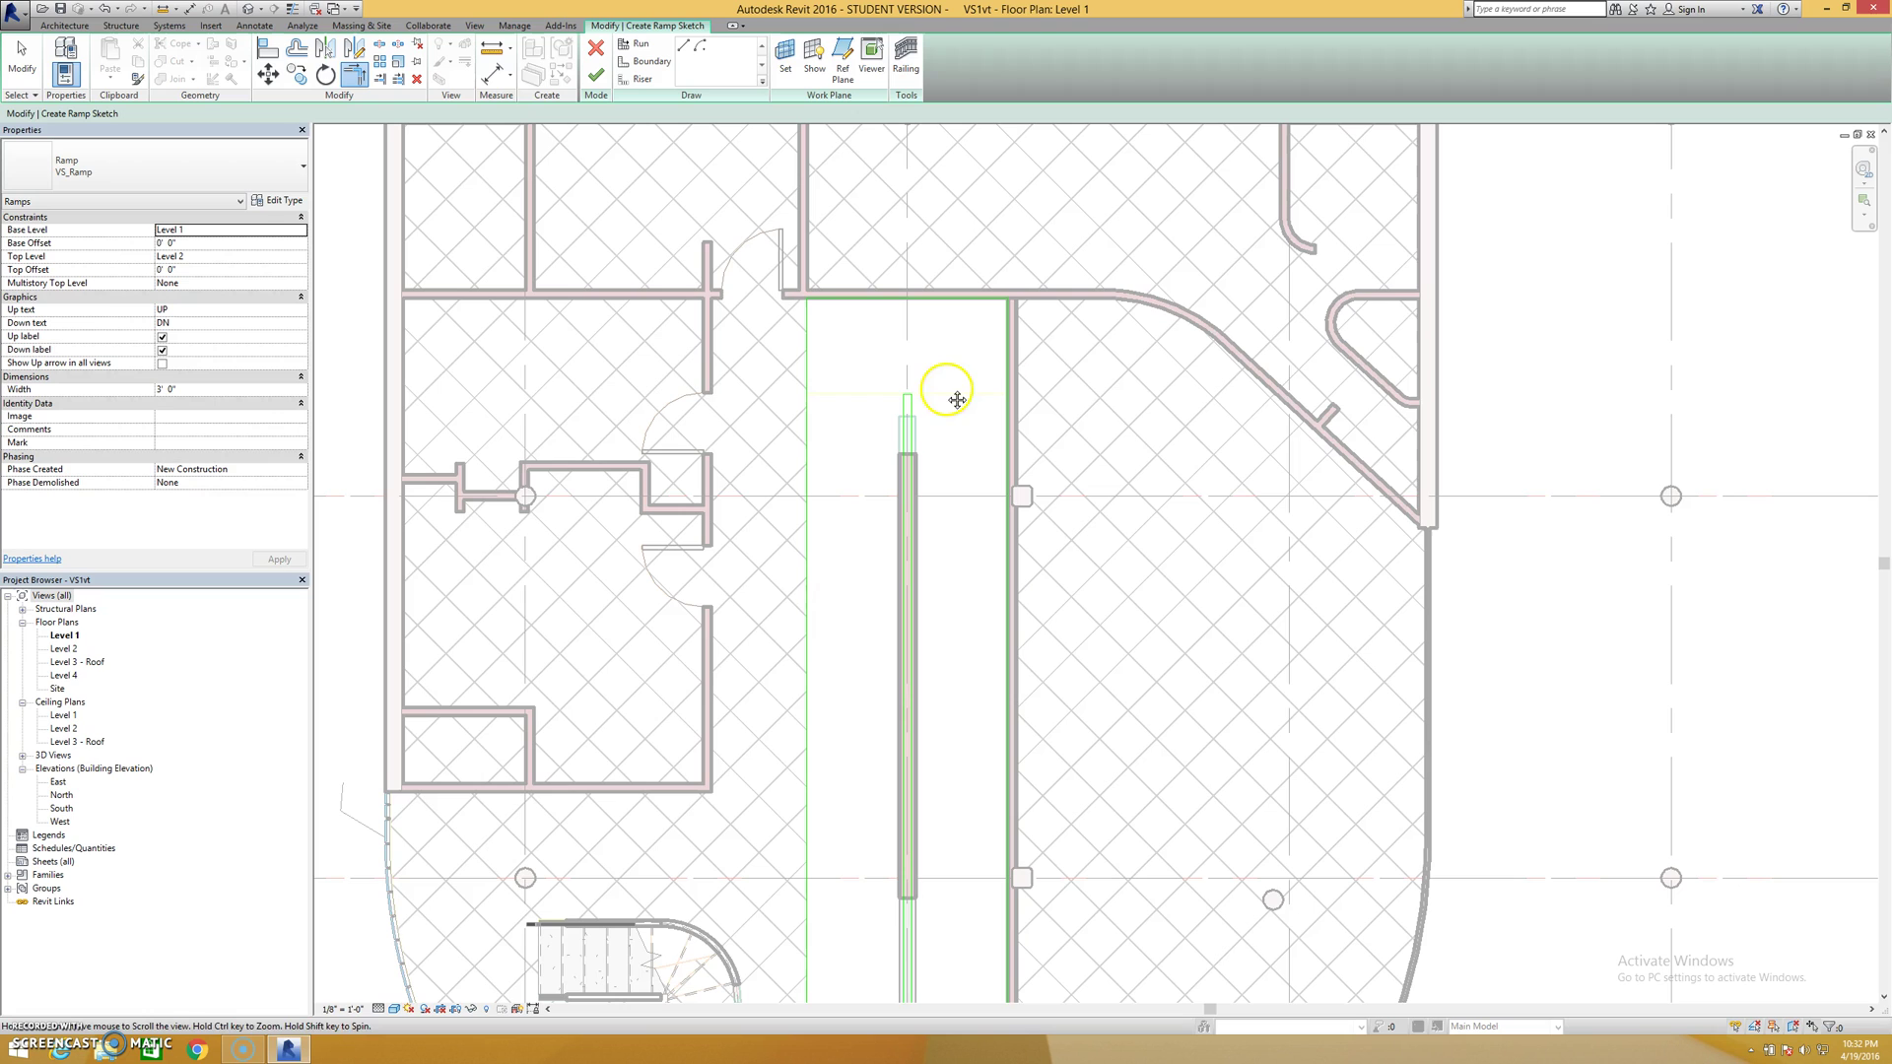
pyautogui.scroll(3, 910, 376)
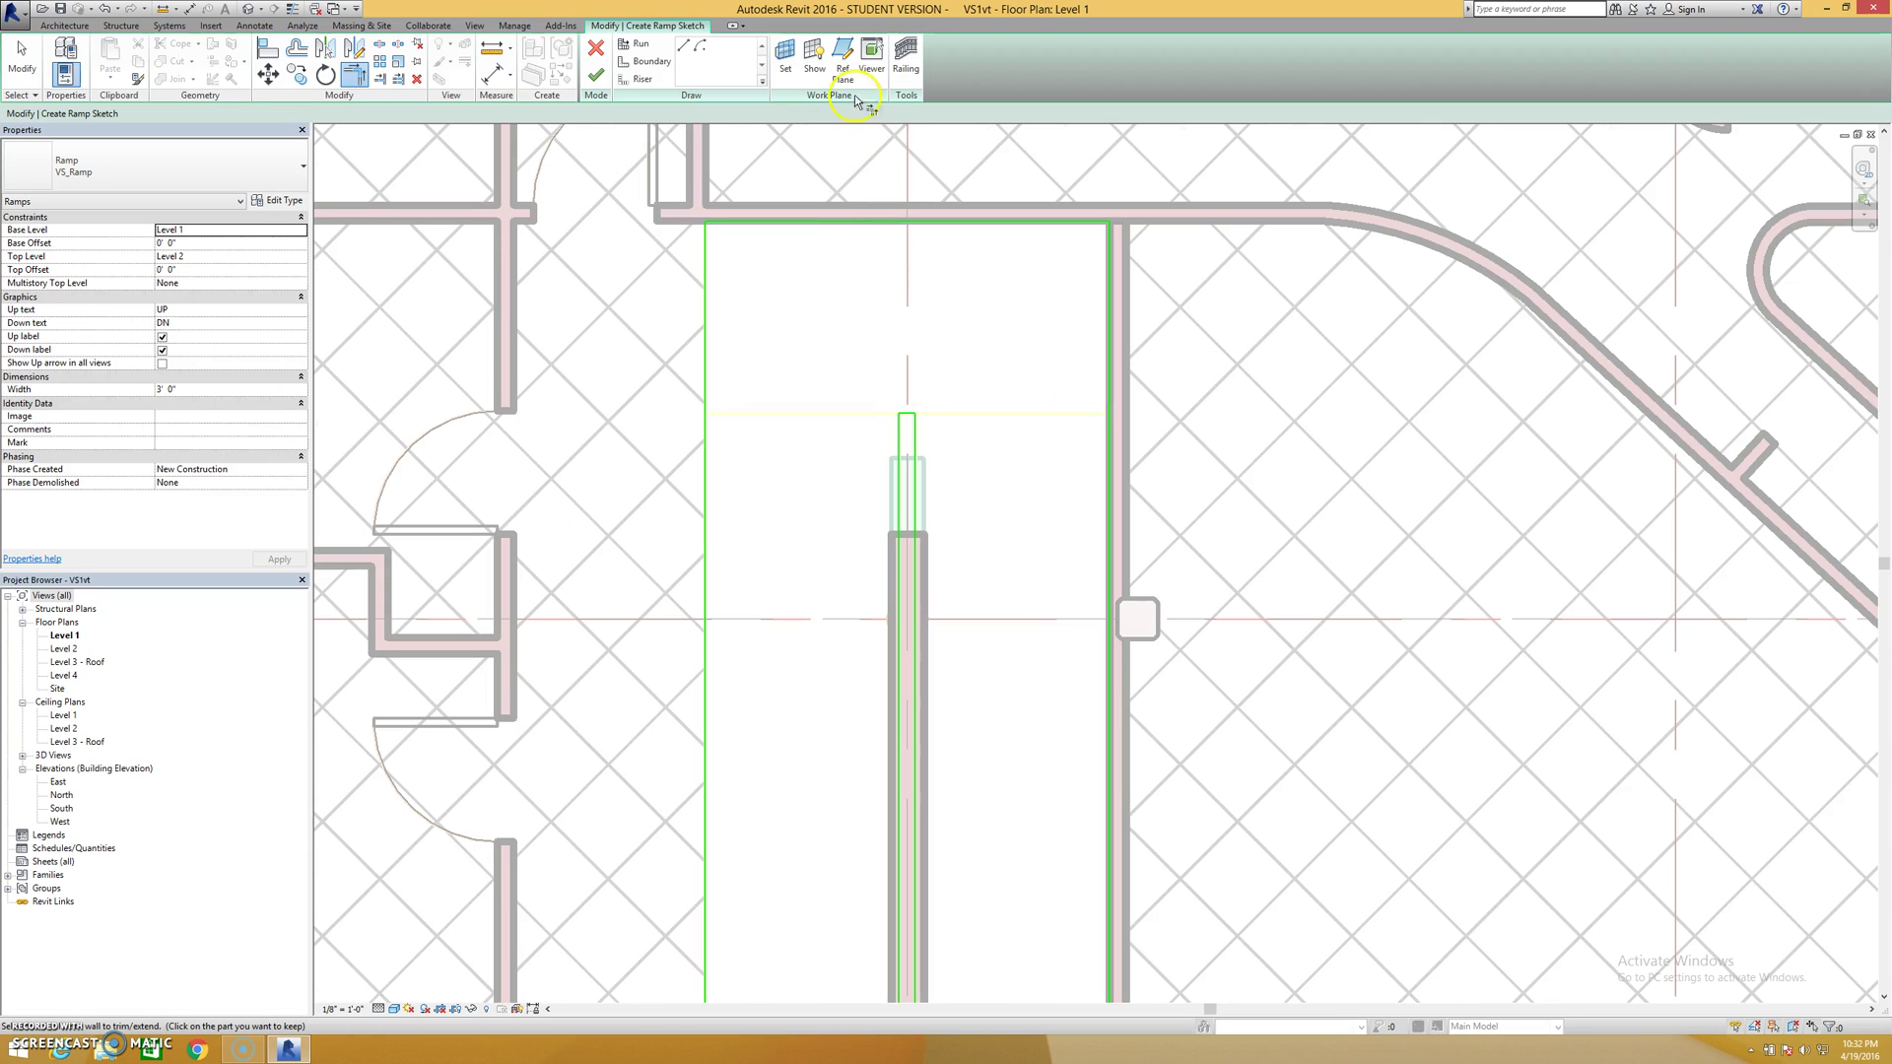
pyautogui.click(642, 63)
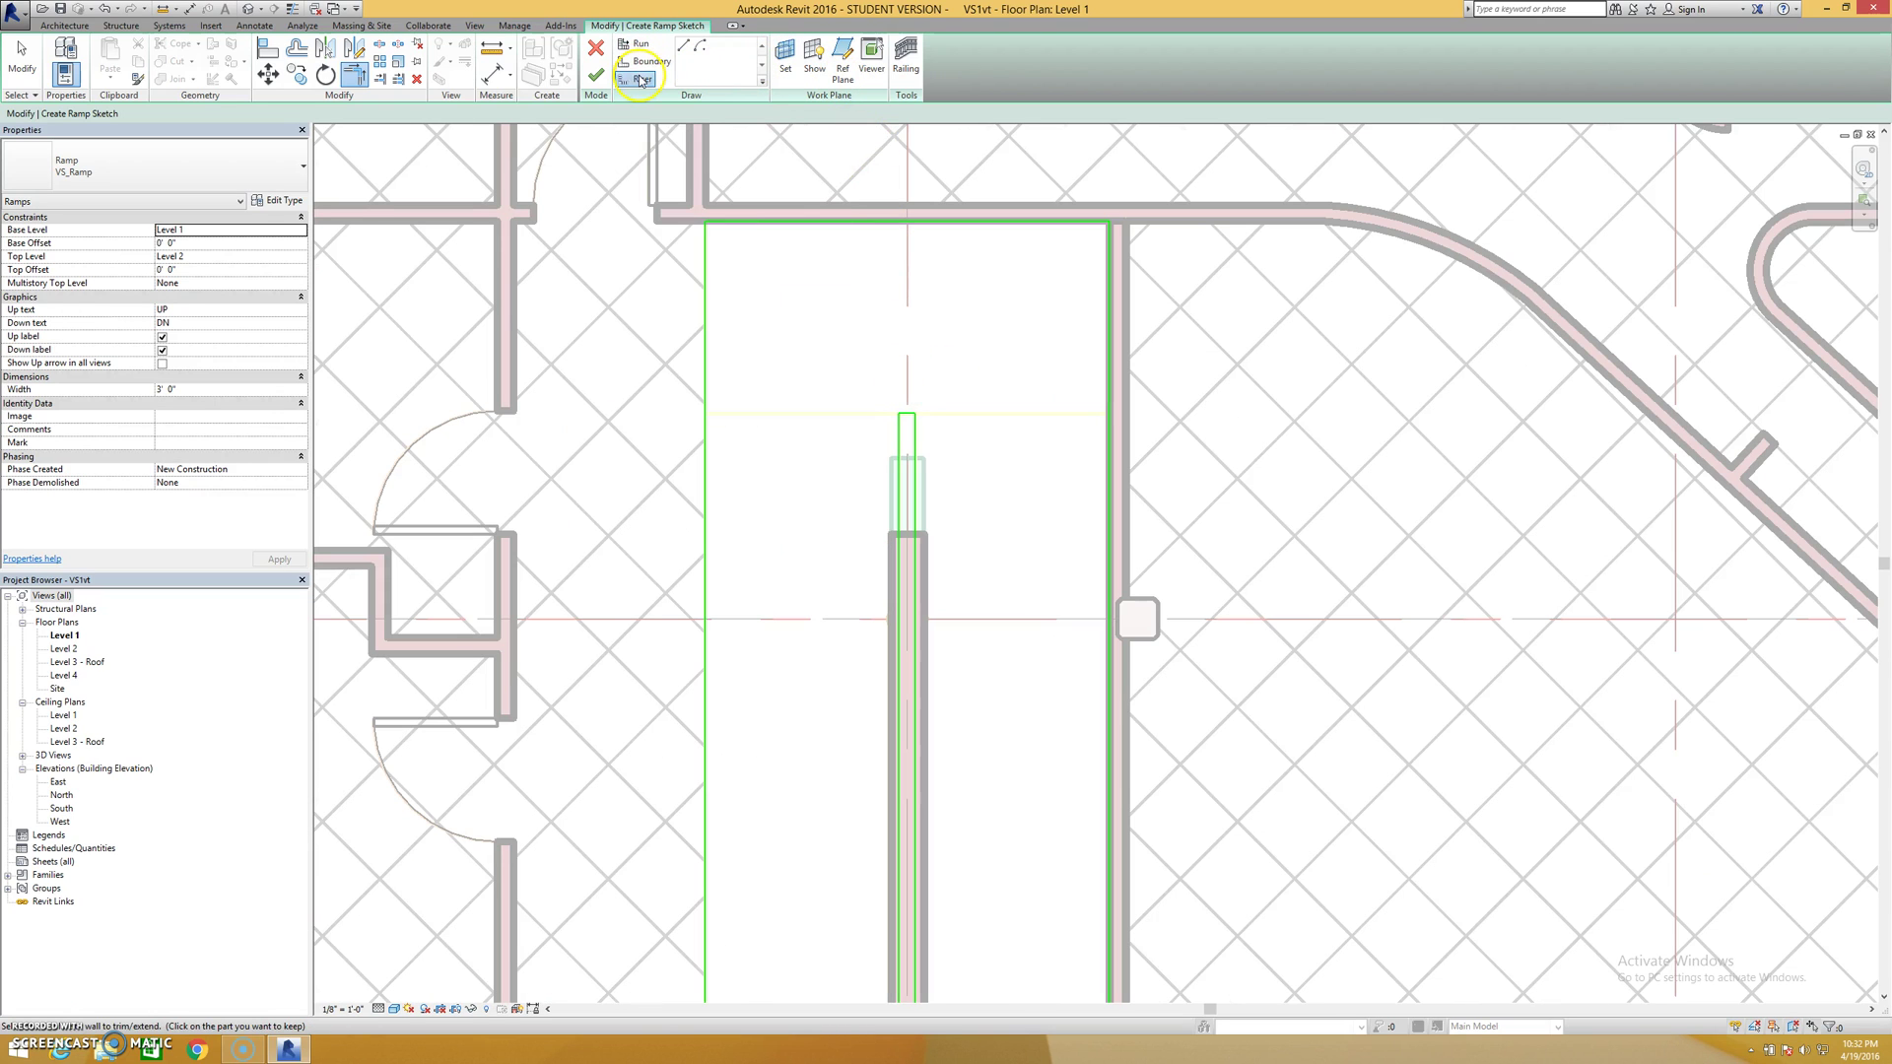
pyautogui.click(704, 413)
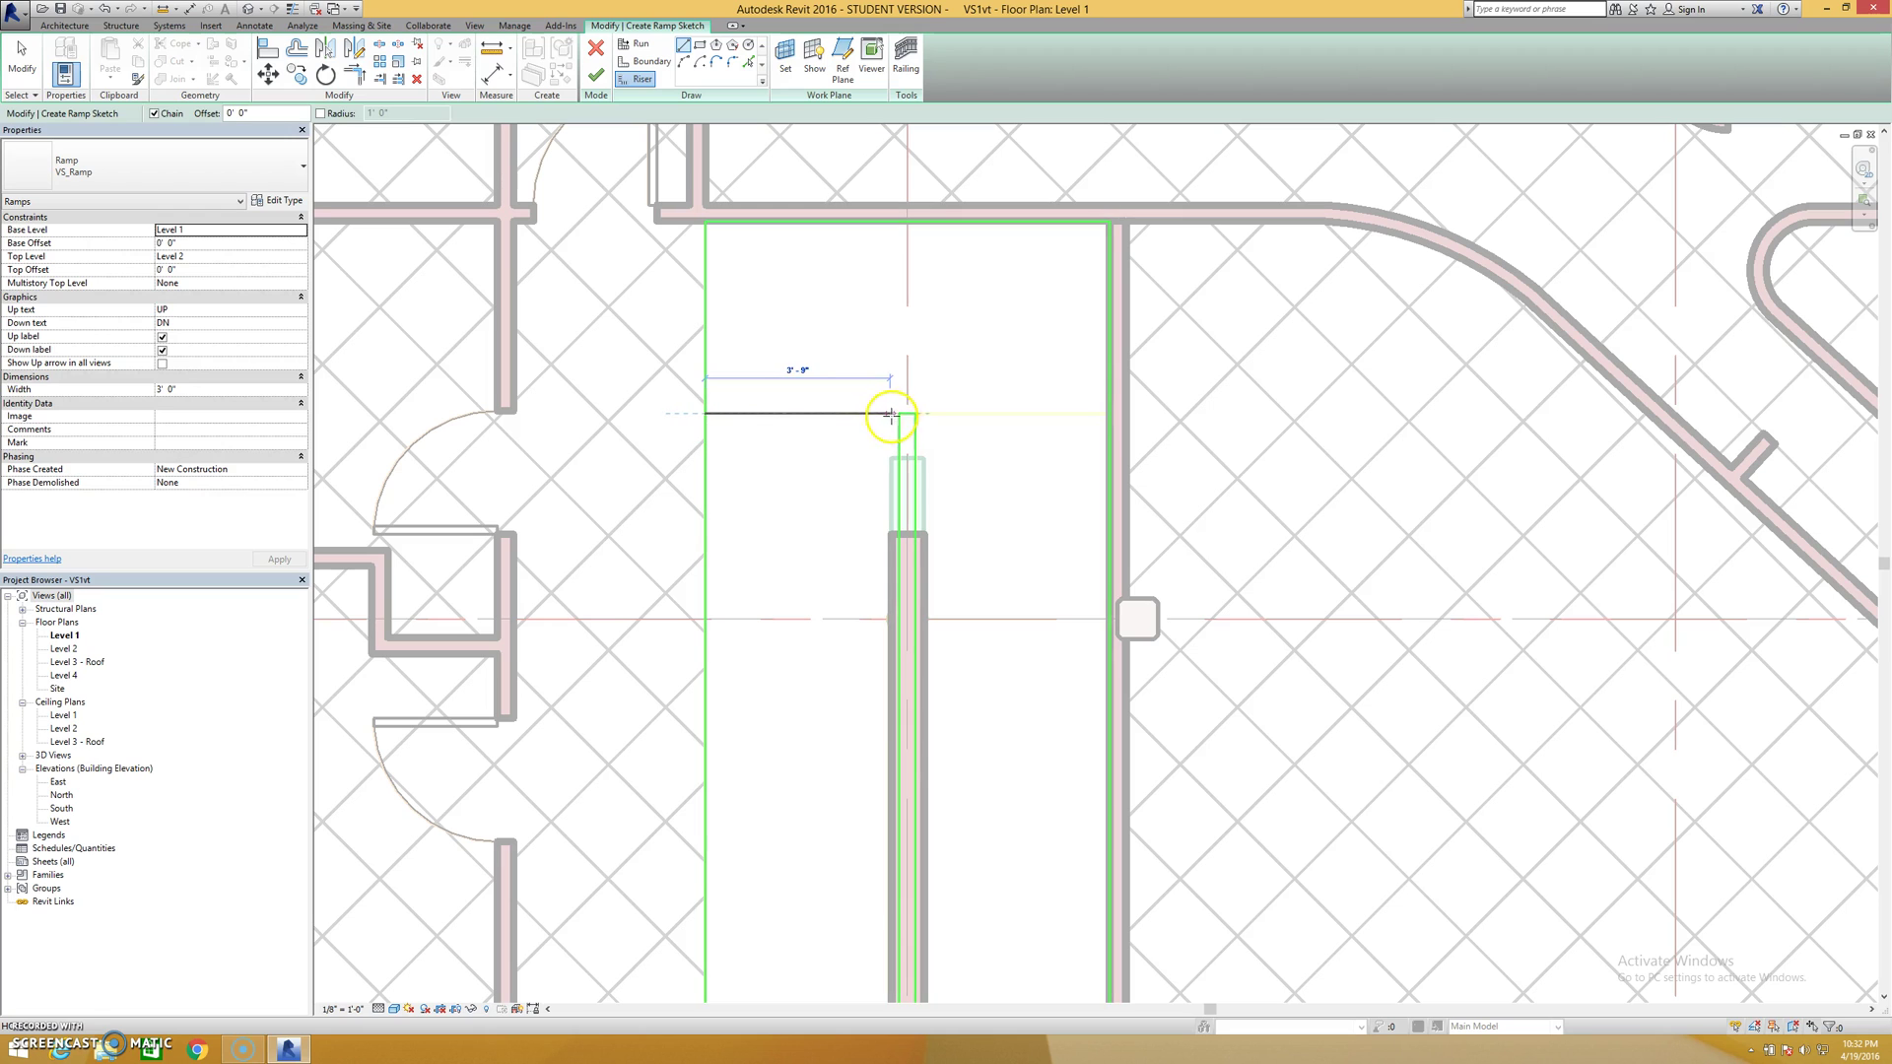
pyautogui.click(901, 413)
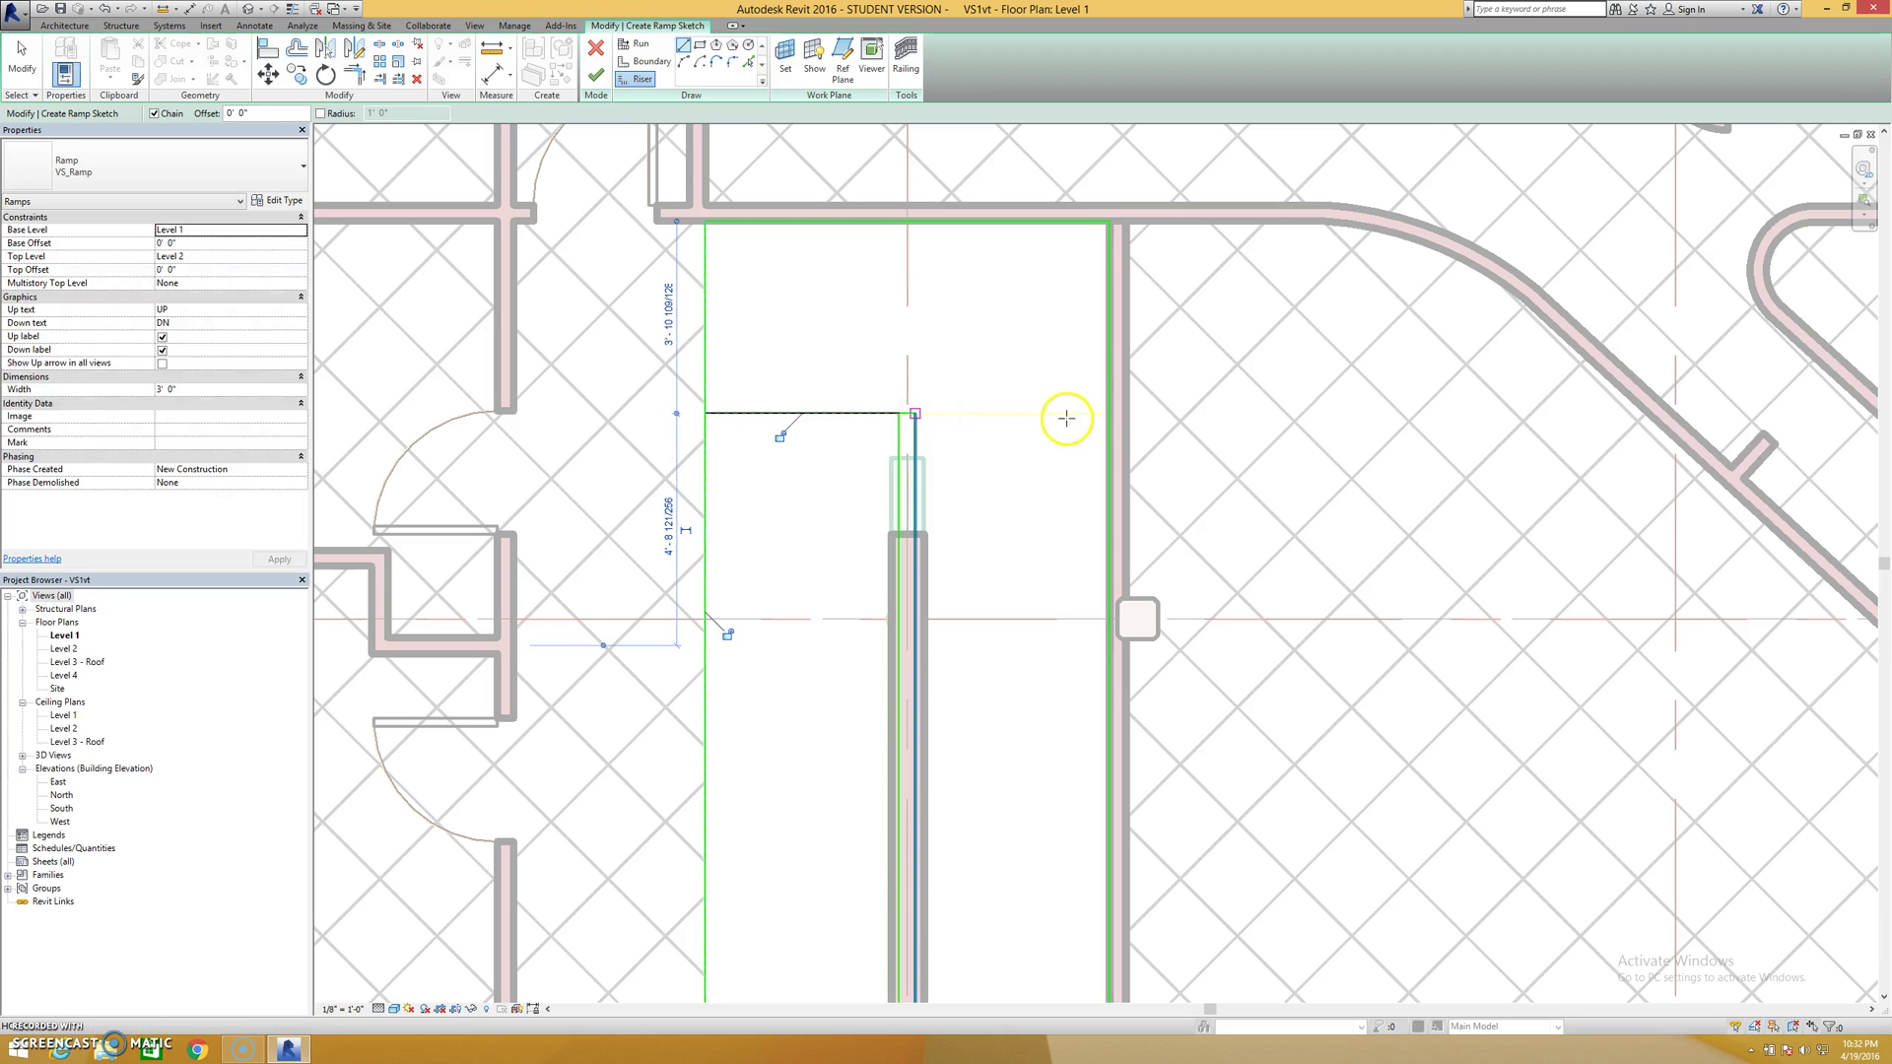
pyautogui.click(1108, 414)
pyautogui.scroll(-2, 1026, 464)
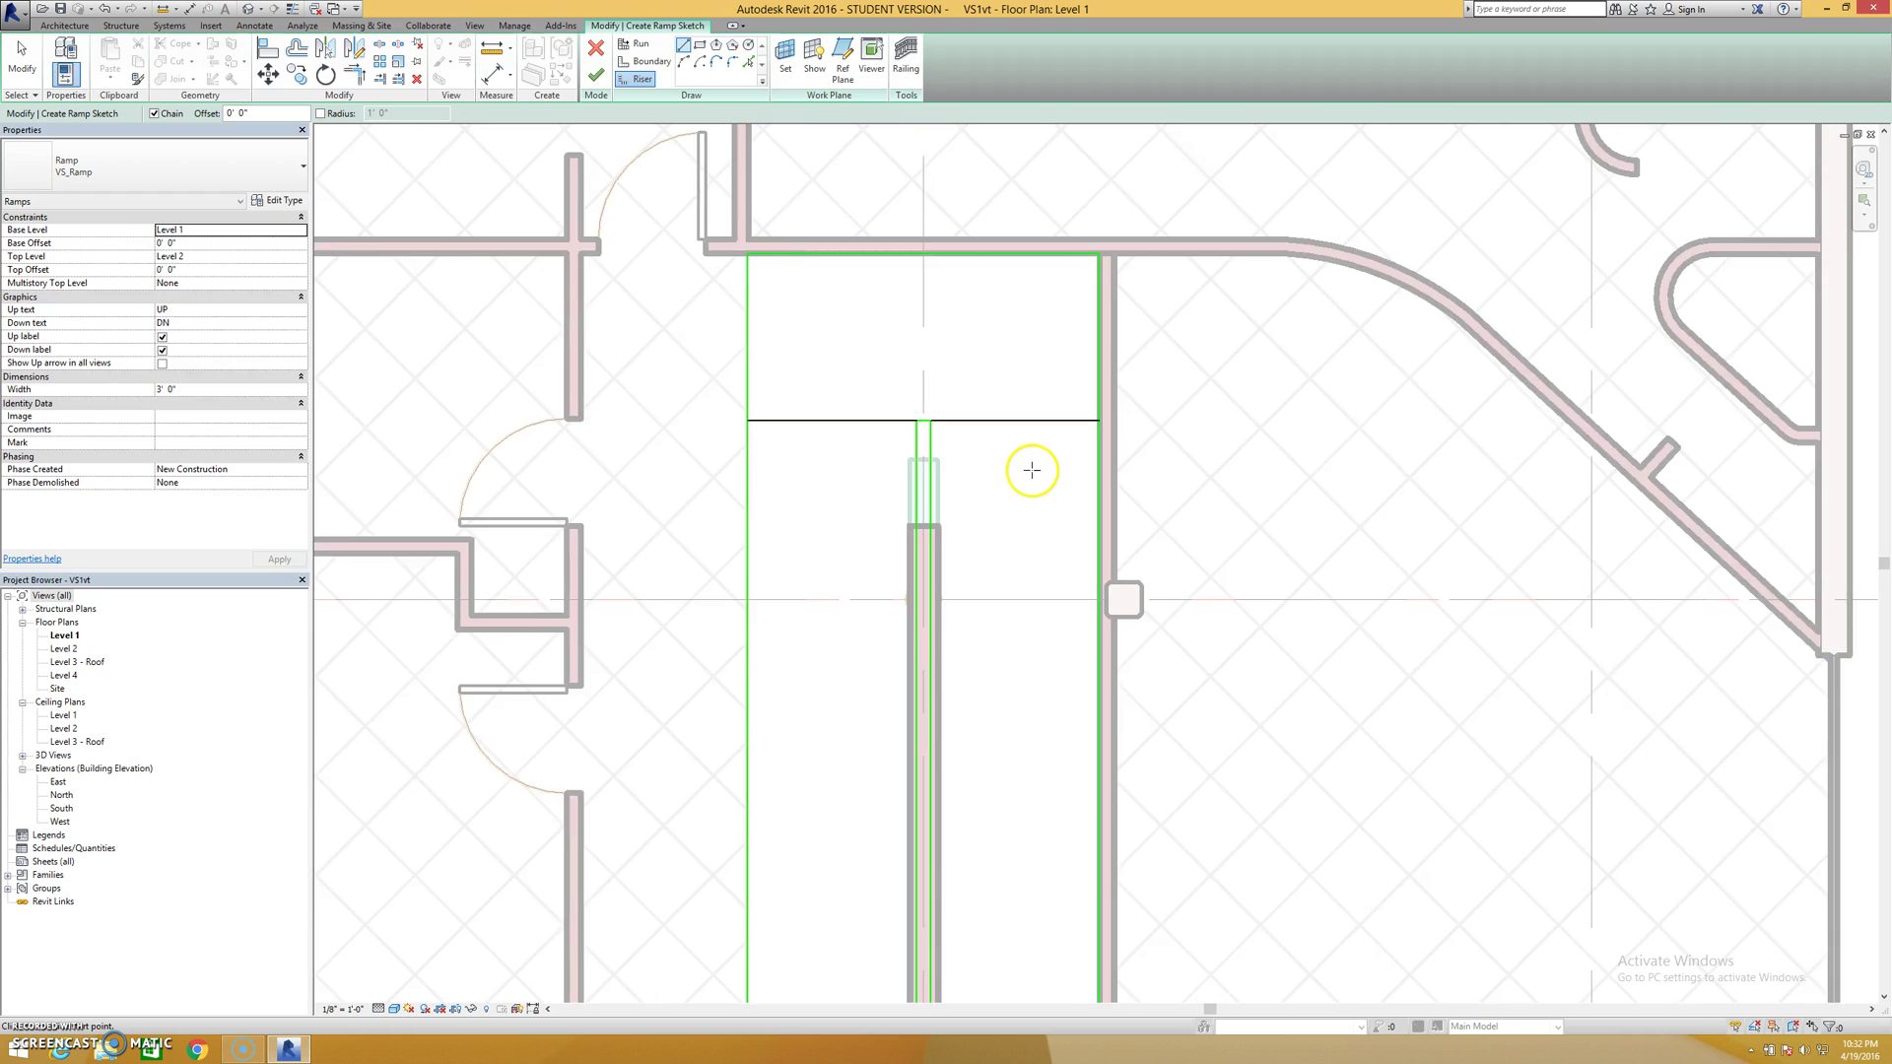
pyautogui.press('Escape')
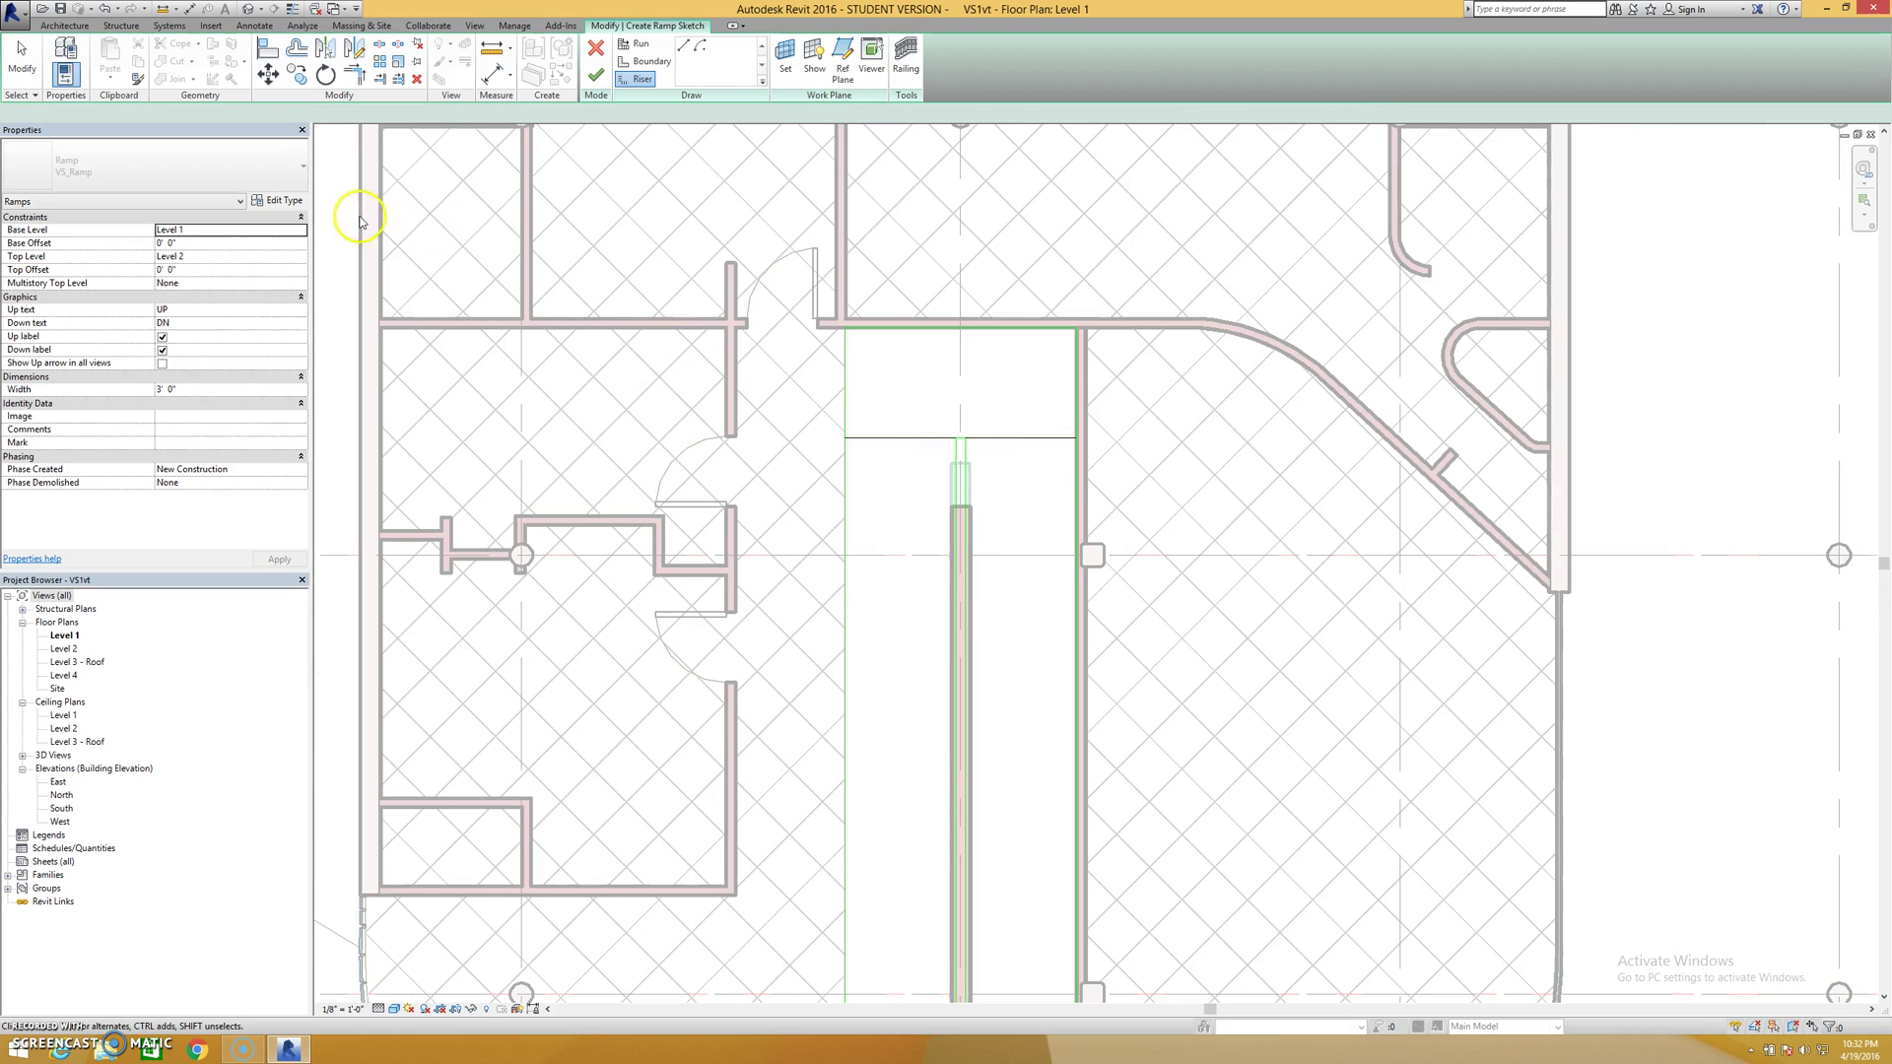
pyautogui.click(278, 200)
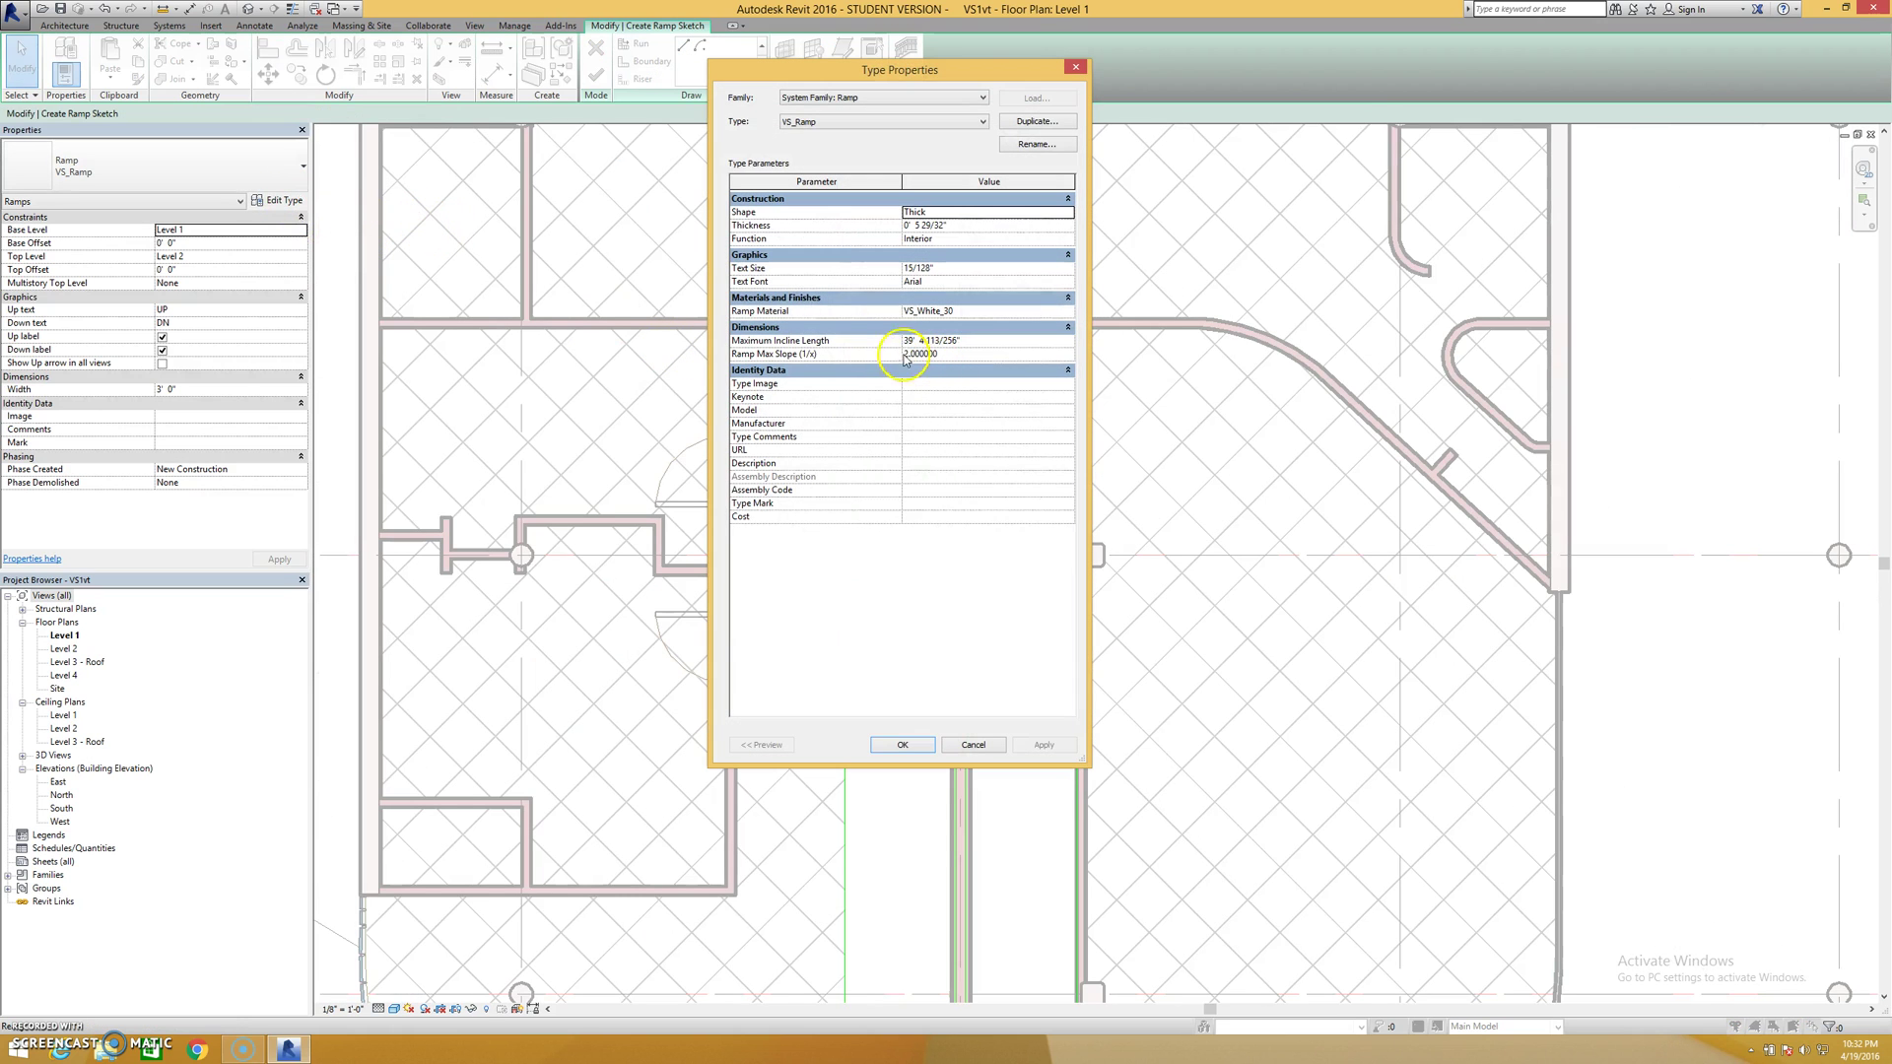
pyautogui.click(972, 745)
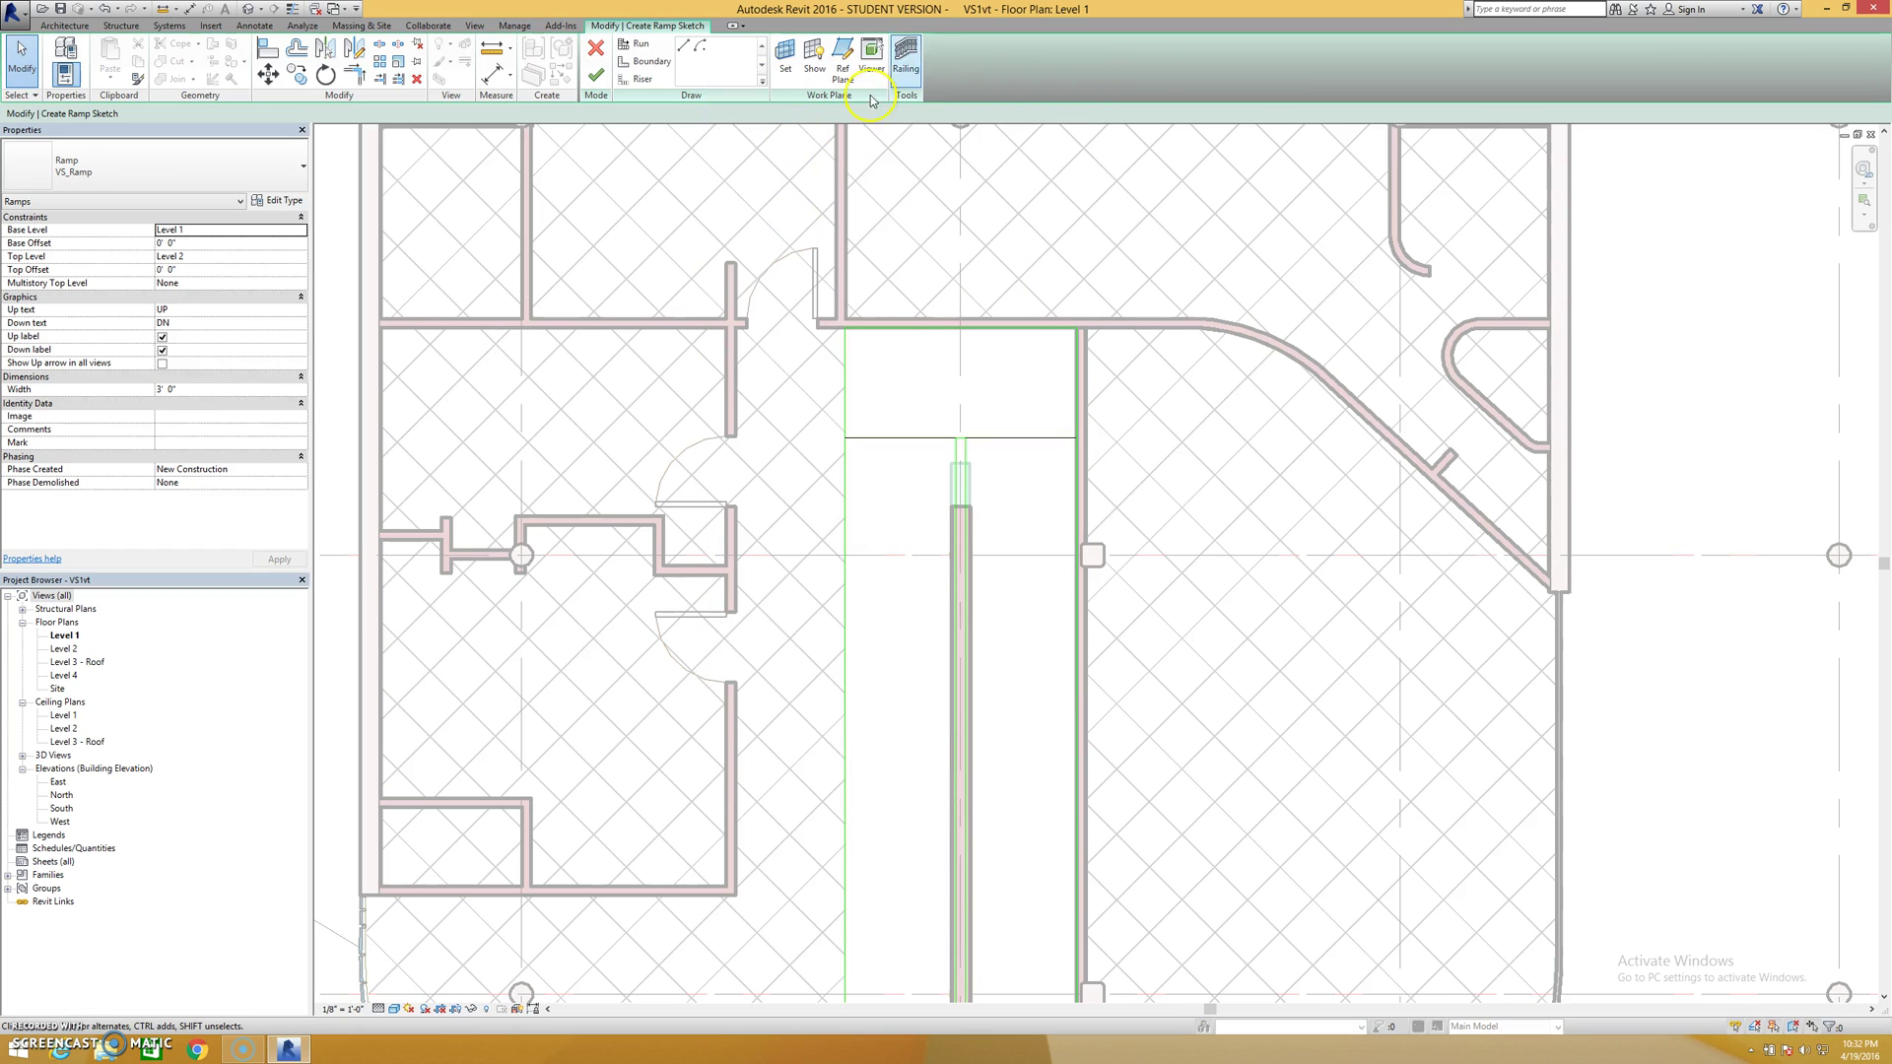
# Set the ramp's railing type to None and finish the ramp
pyautogui.click(906, 59)
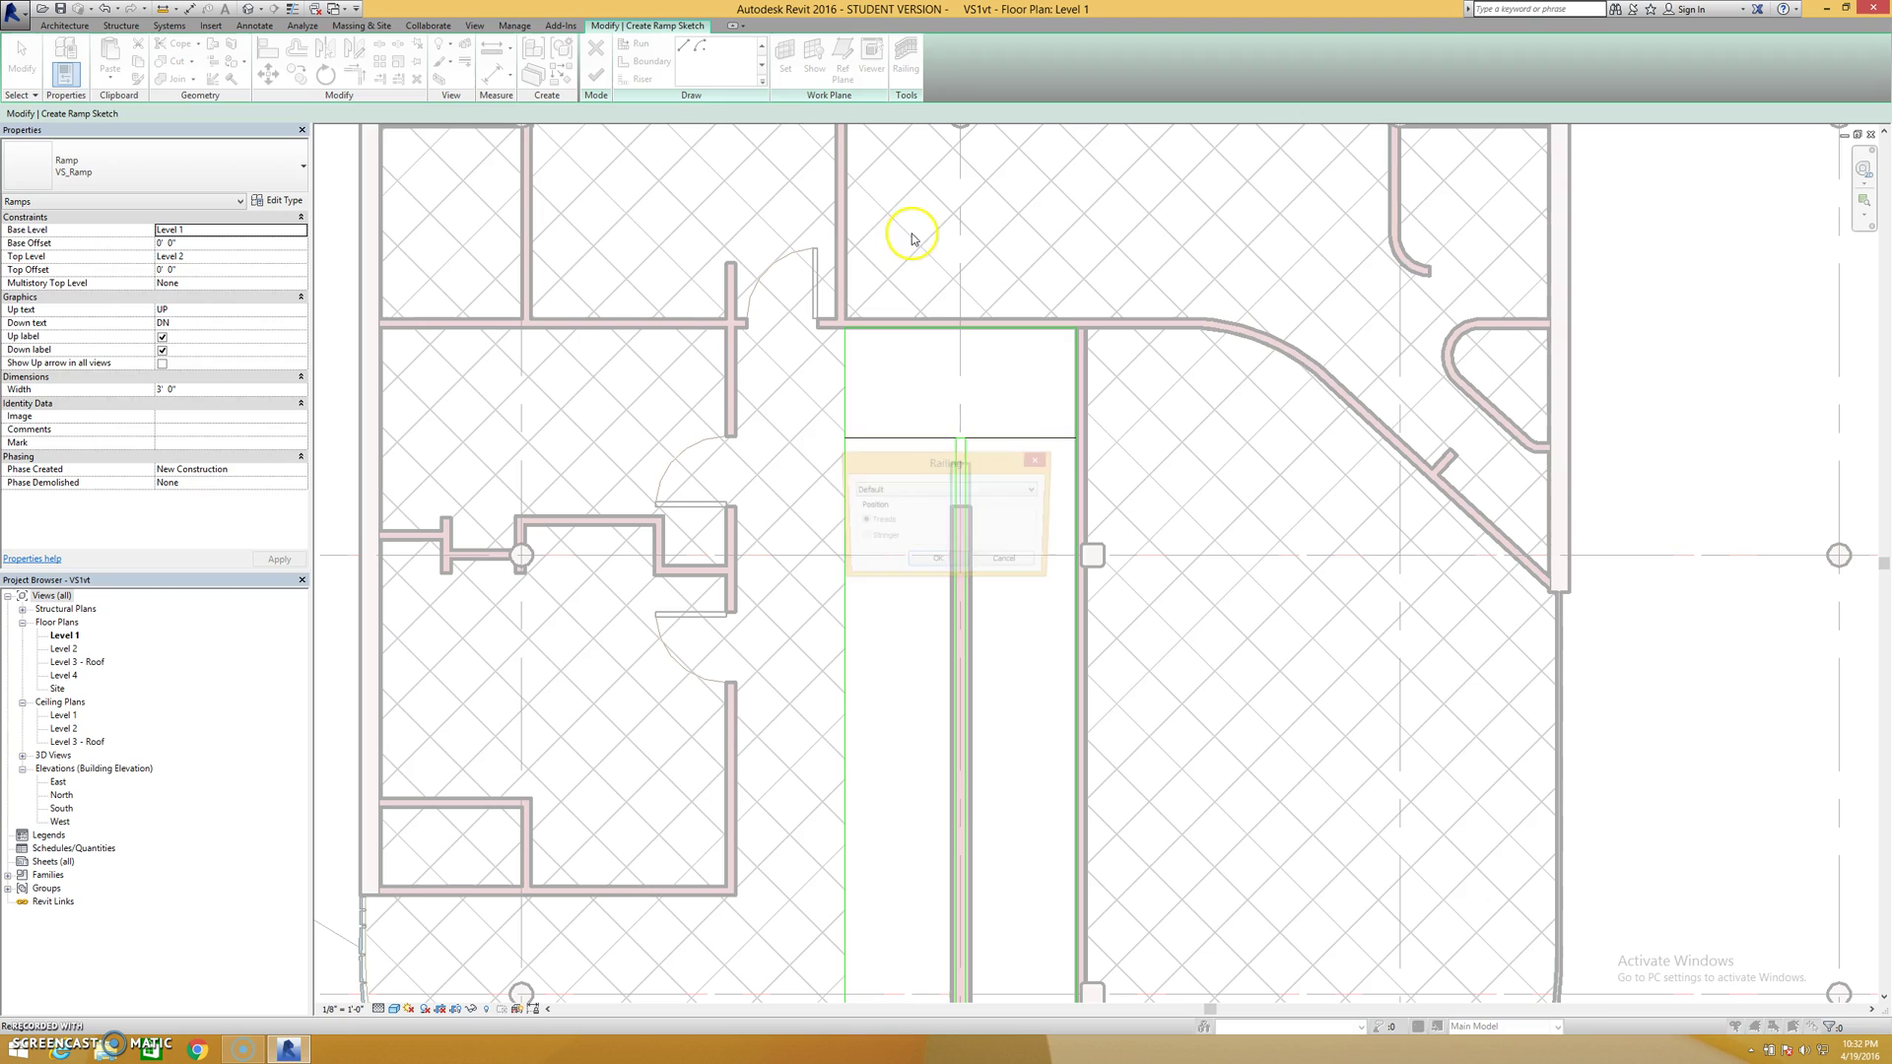
pyautogui.click(911, 489)
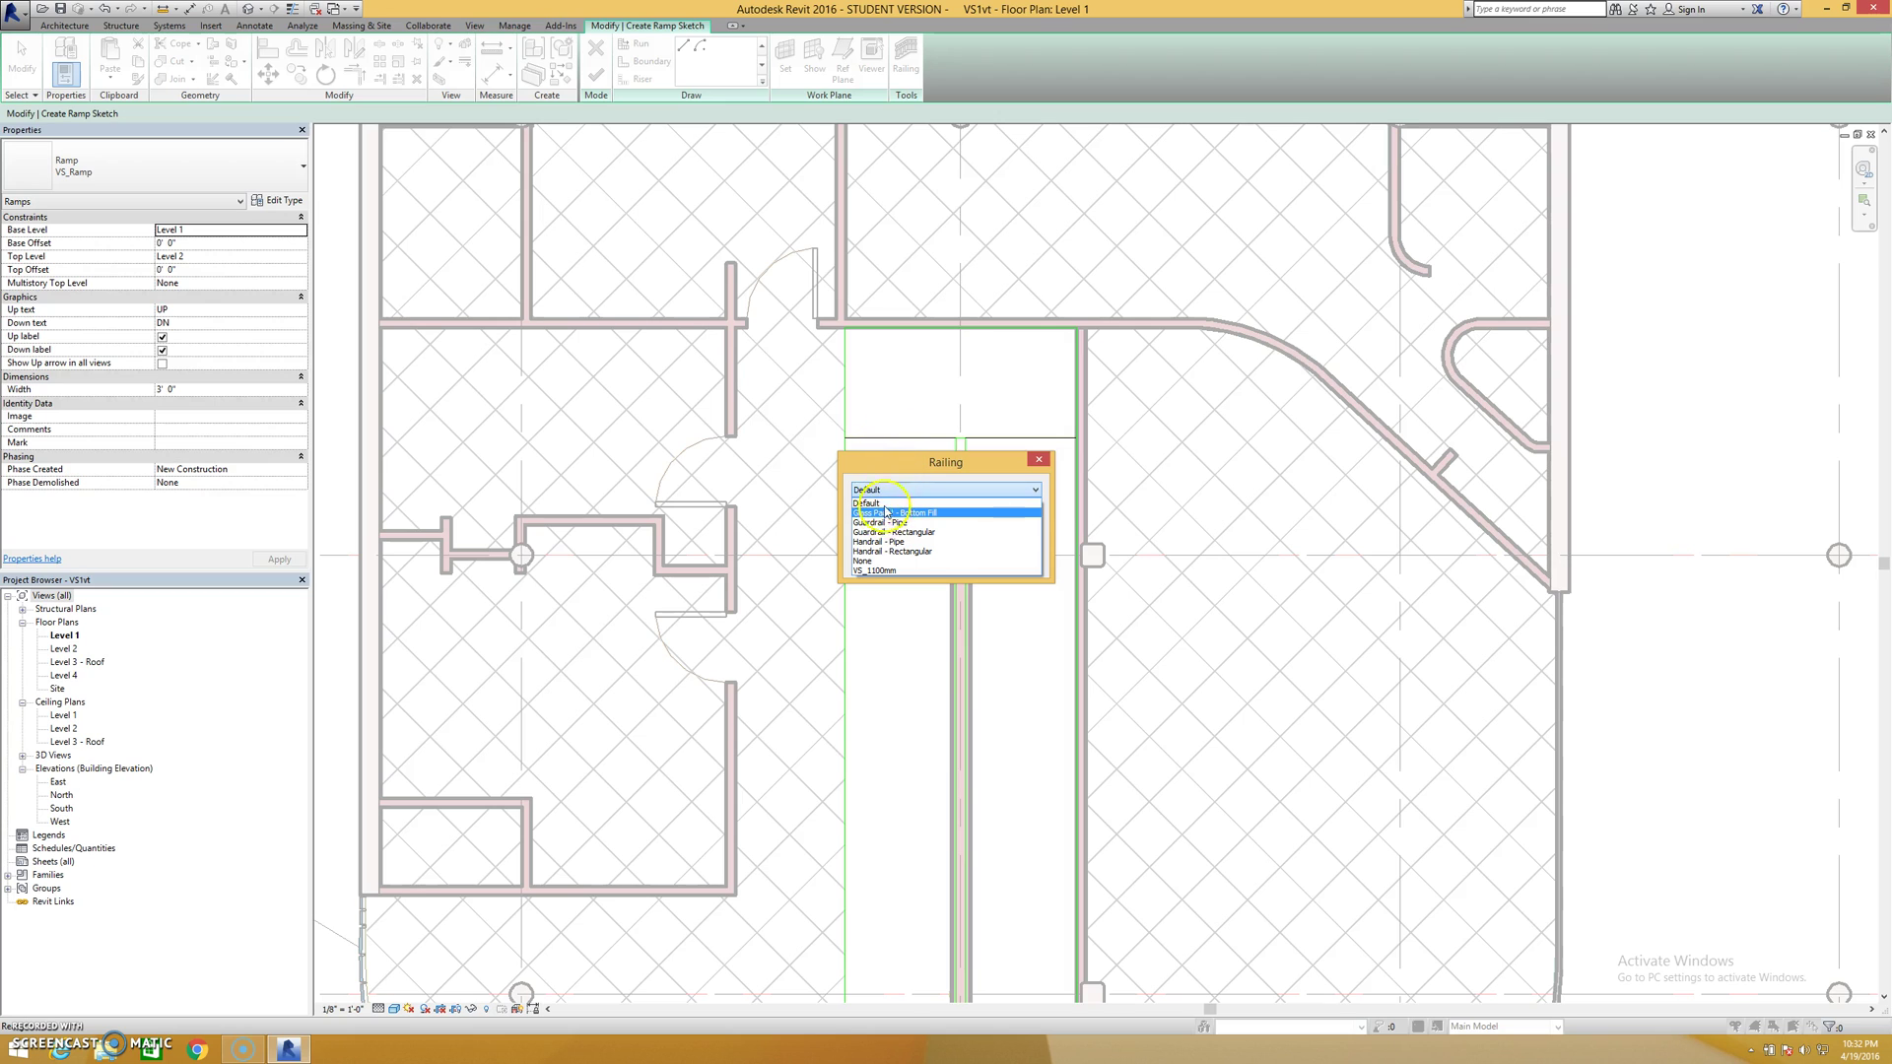
pyautogui.click(883, 561)
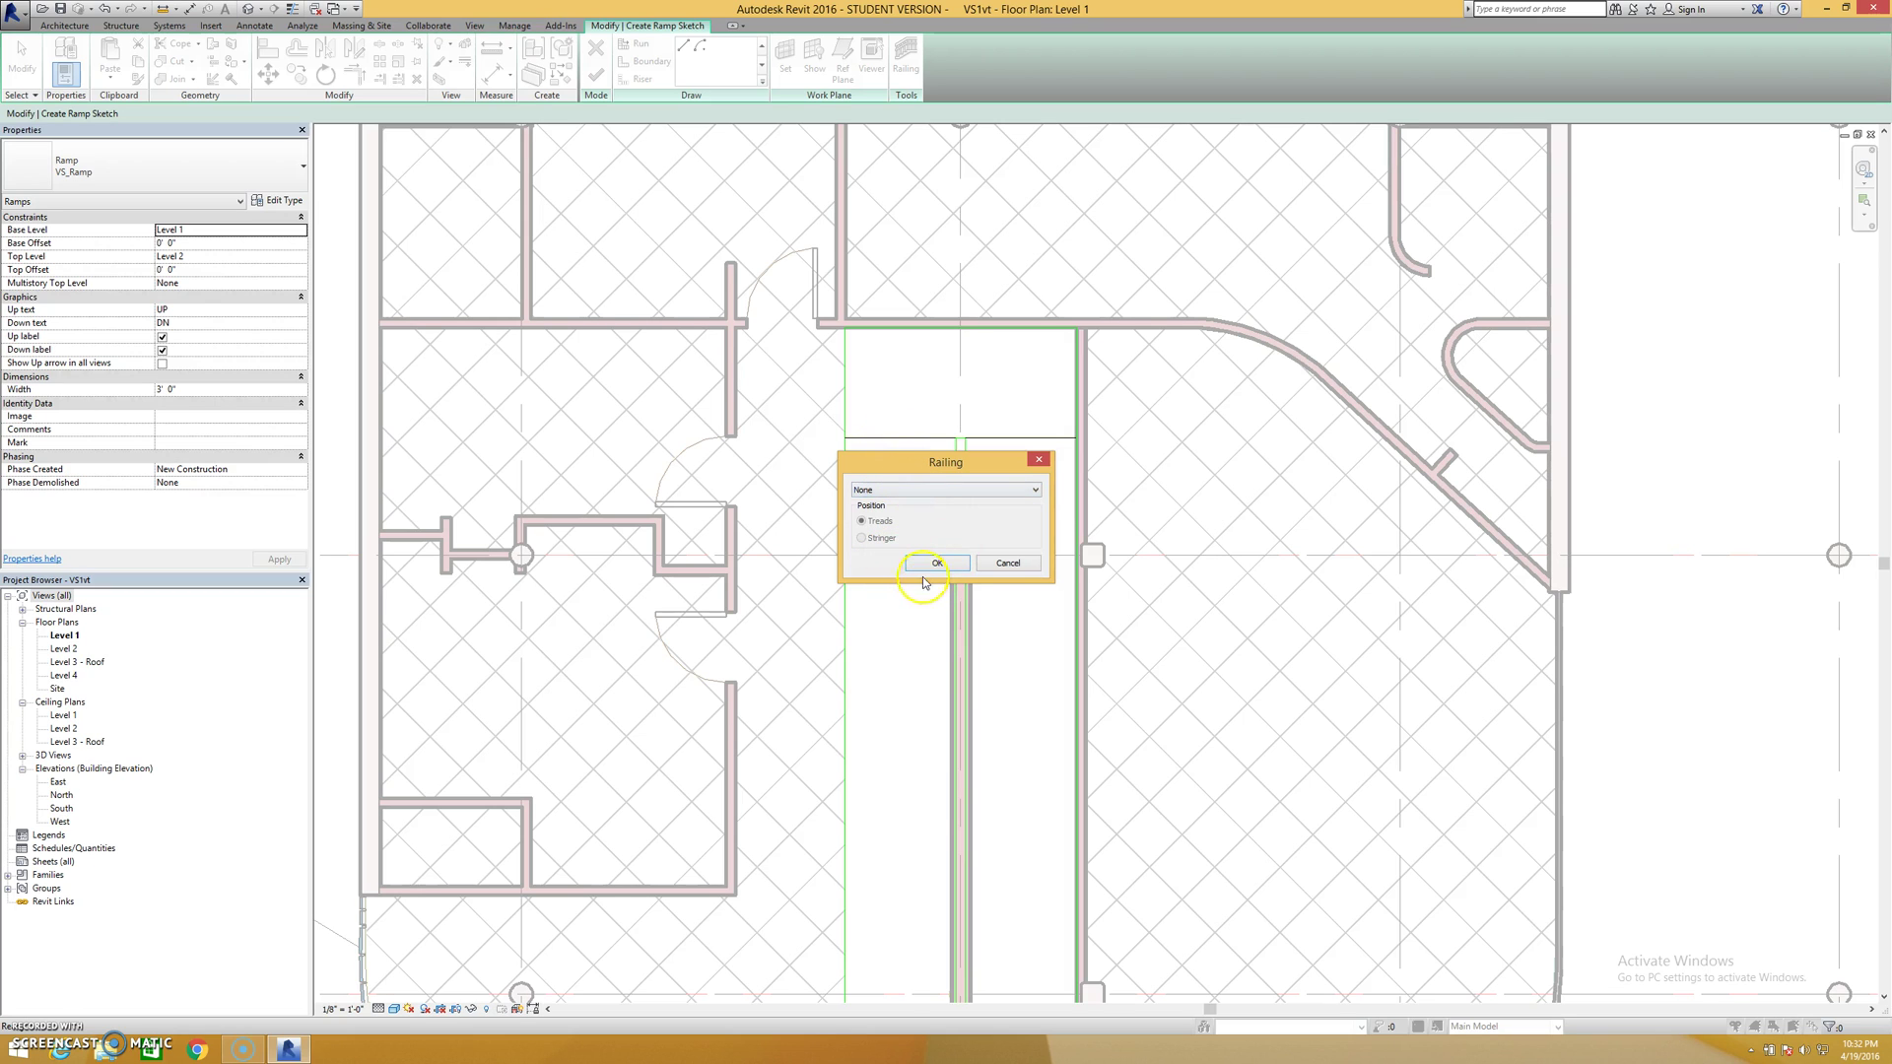
pyautogui.click(910, 490)
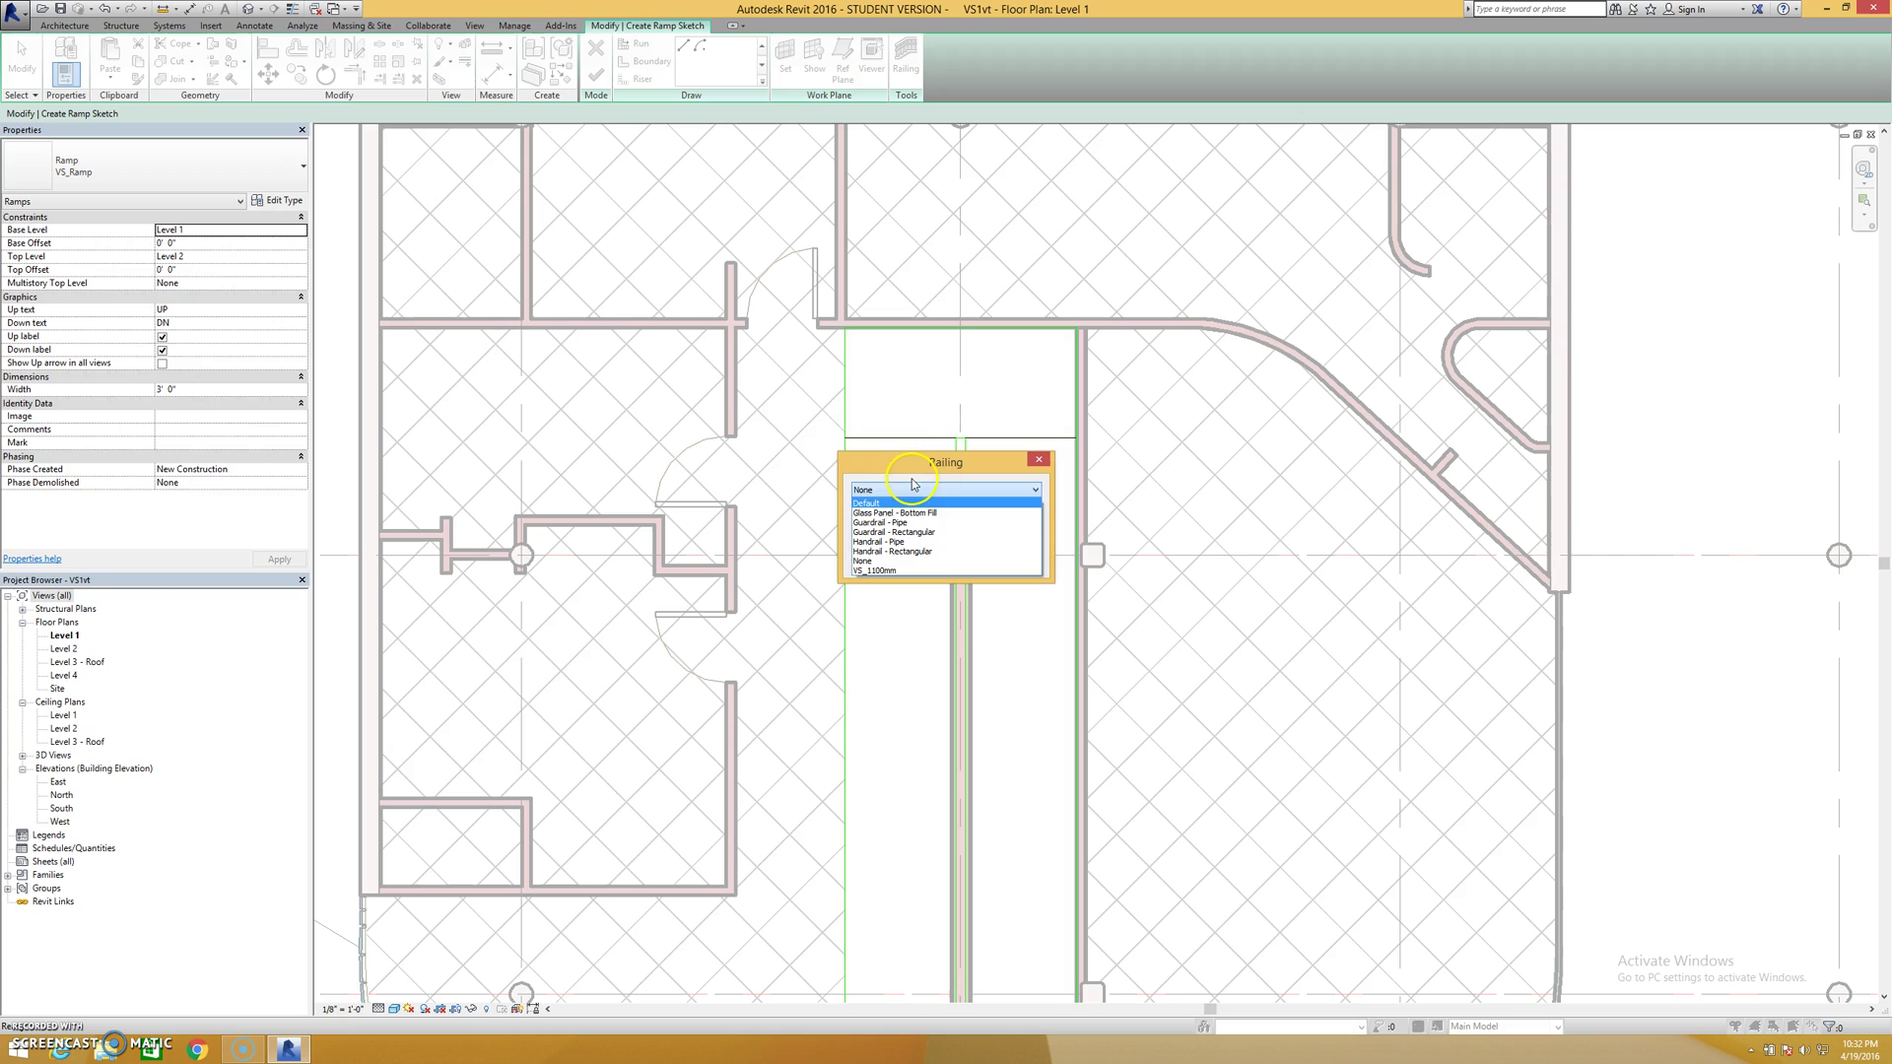
pyautogui.click(913, 474)
pyautogui.click(923, 562)
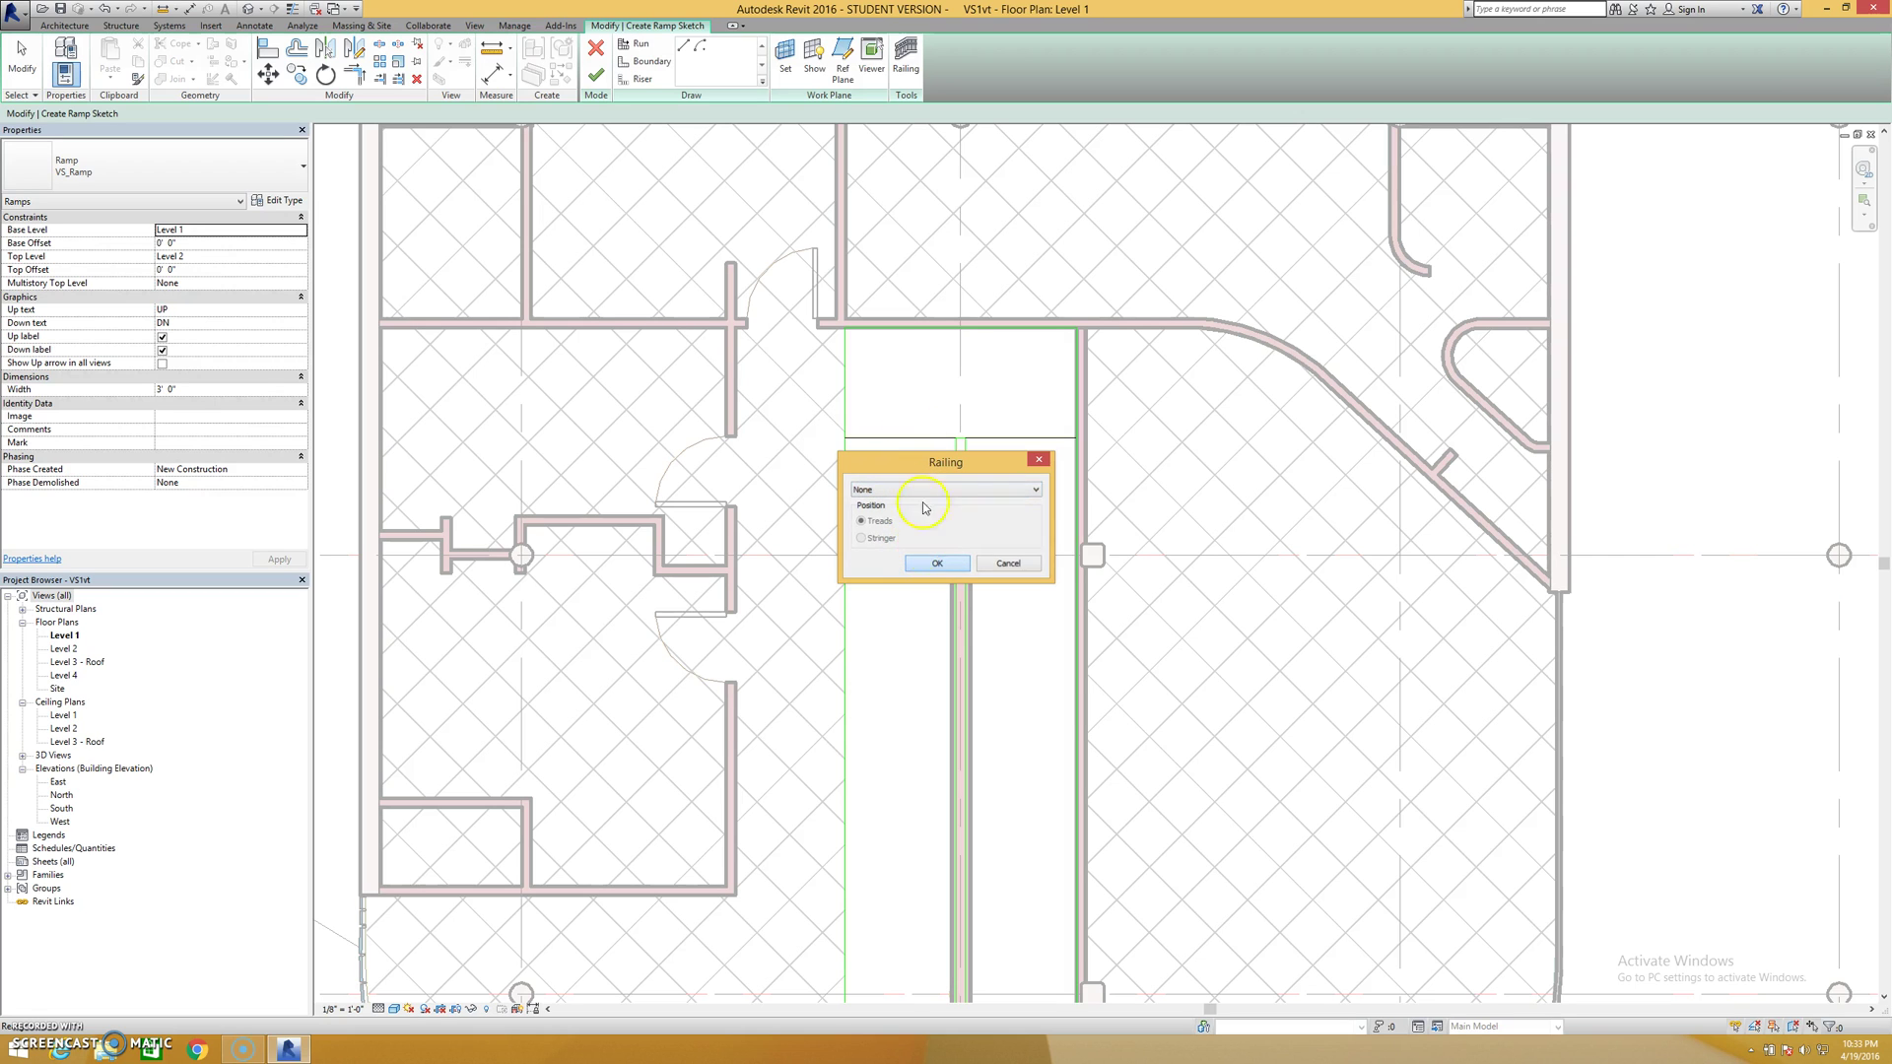
pyautogui.click(596, 74)
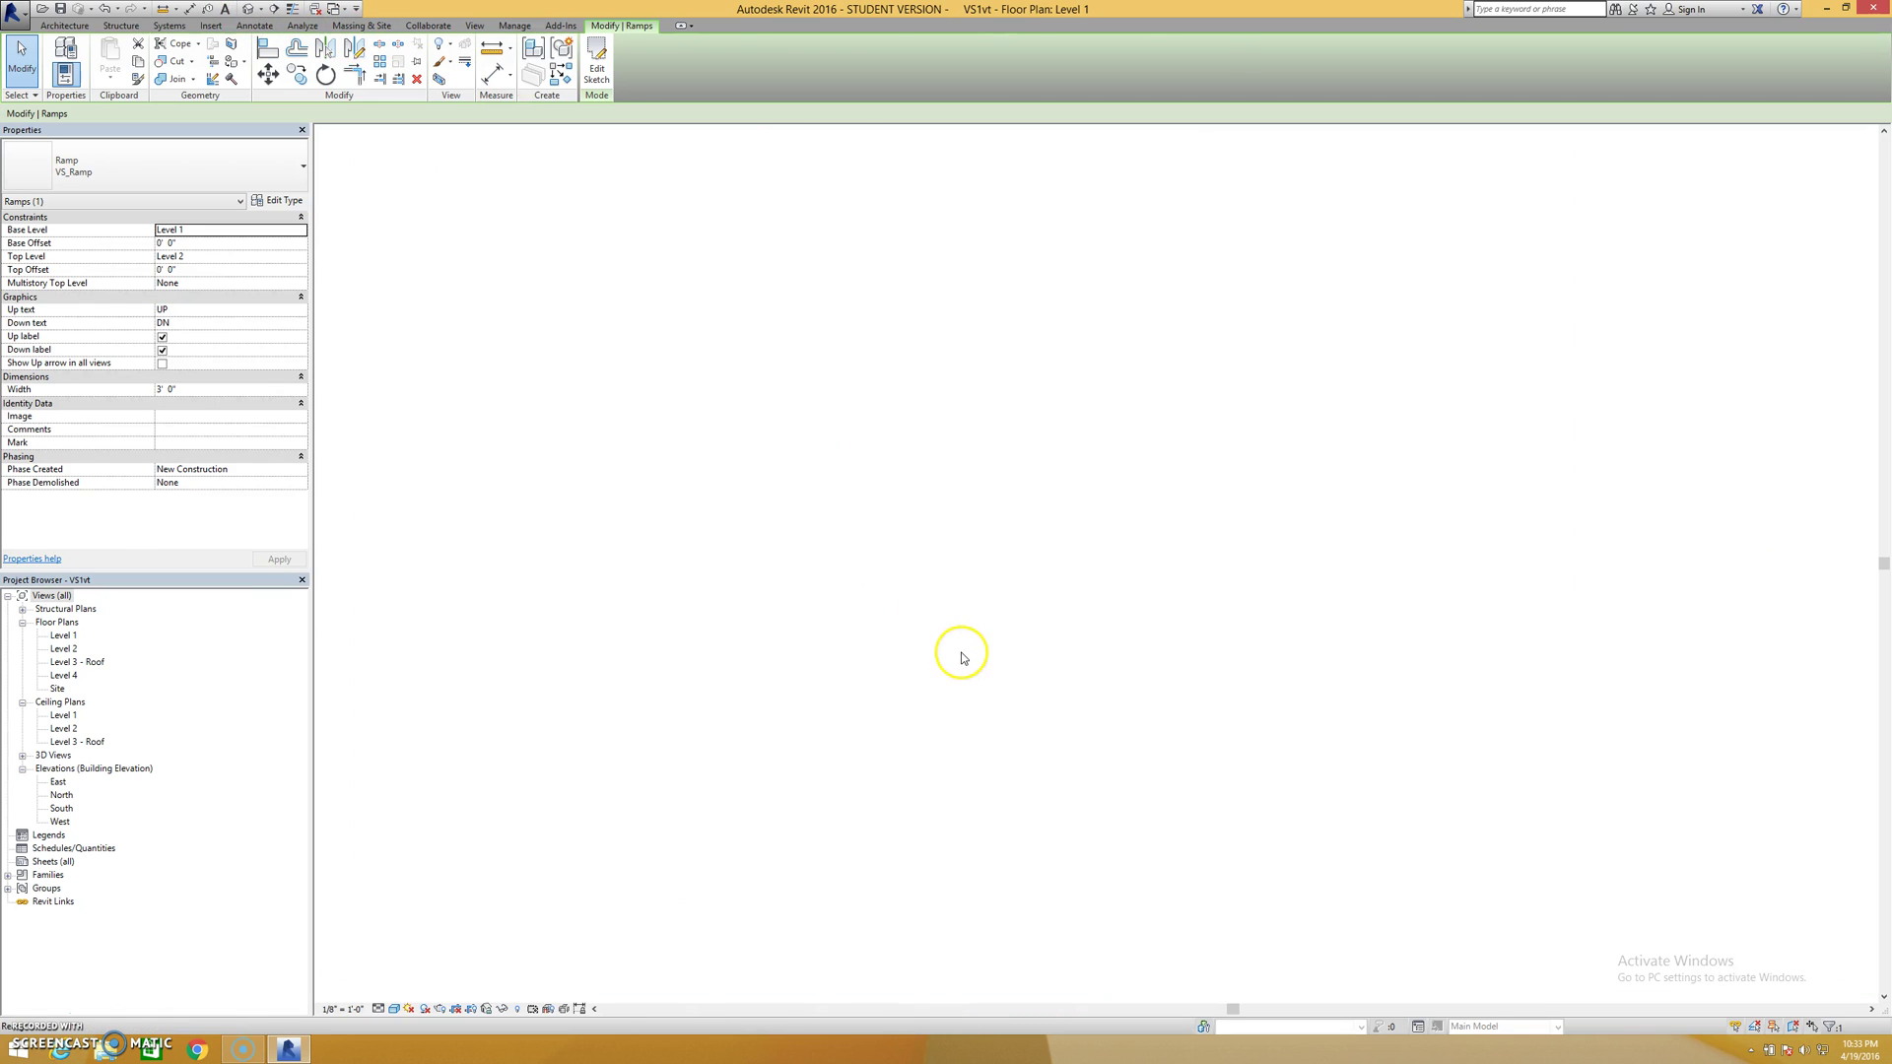
# Orbit the 3D view to look down on the new ramp beside the spiral stair
pyautogui.keyDown('shift'); pyautogui.moveTo(824, 470); pyautogui.dragTo(1192, 488, button='middle'); pyautogui.keyUp('shift')
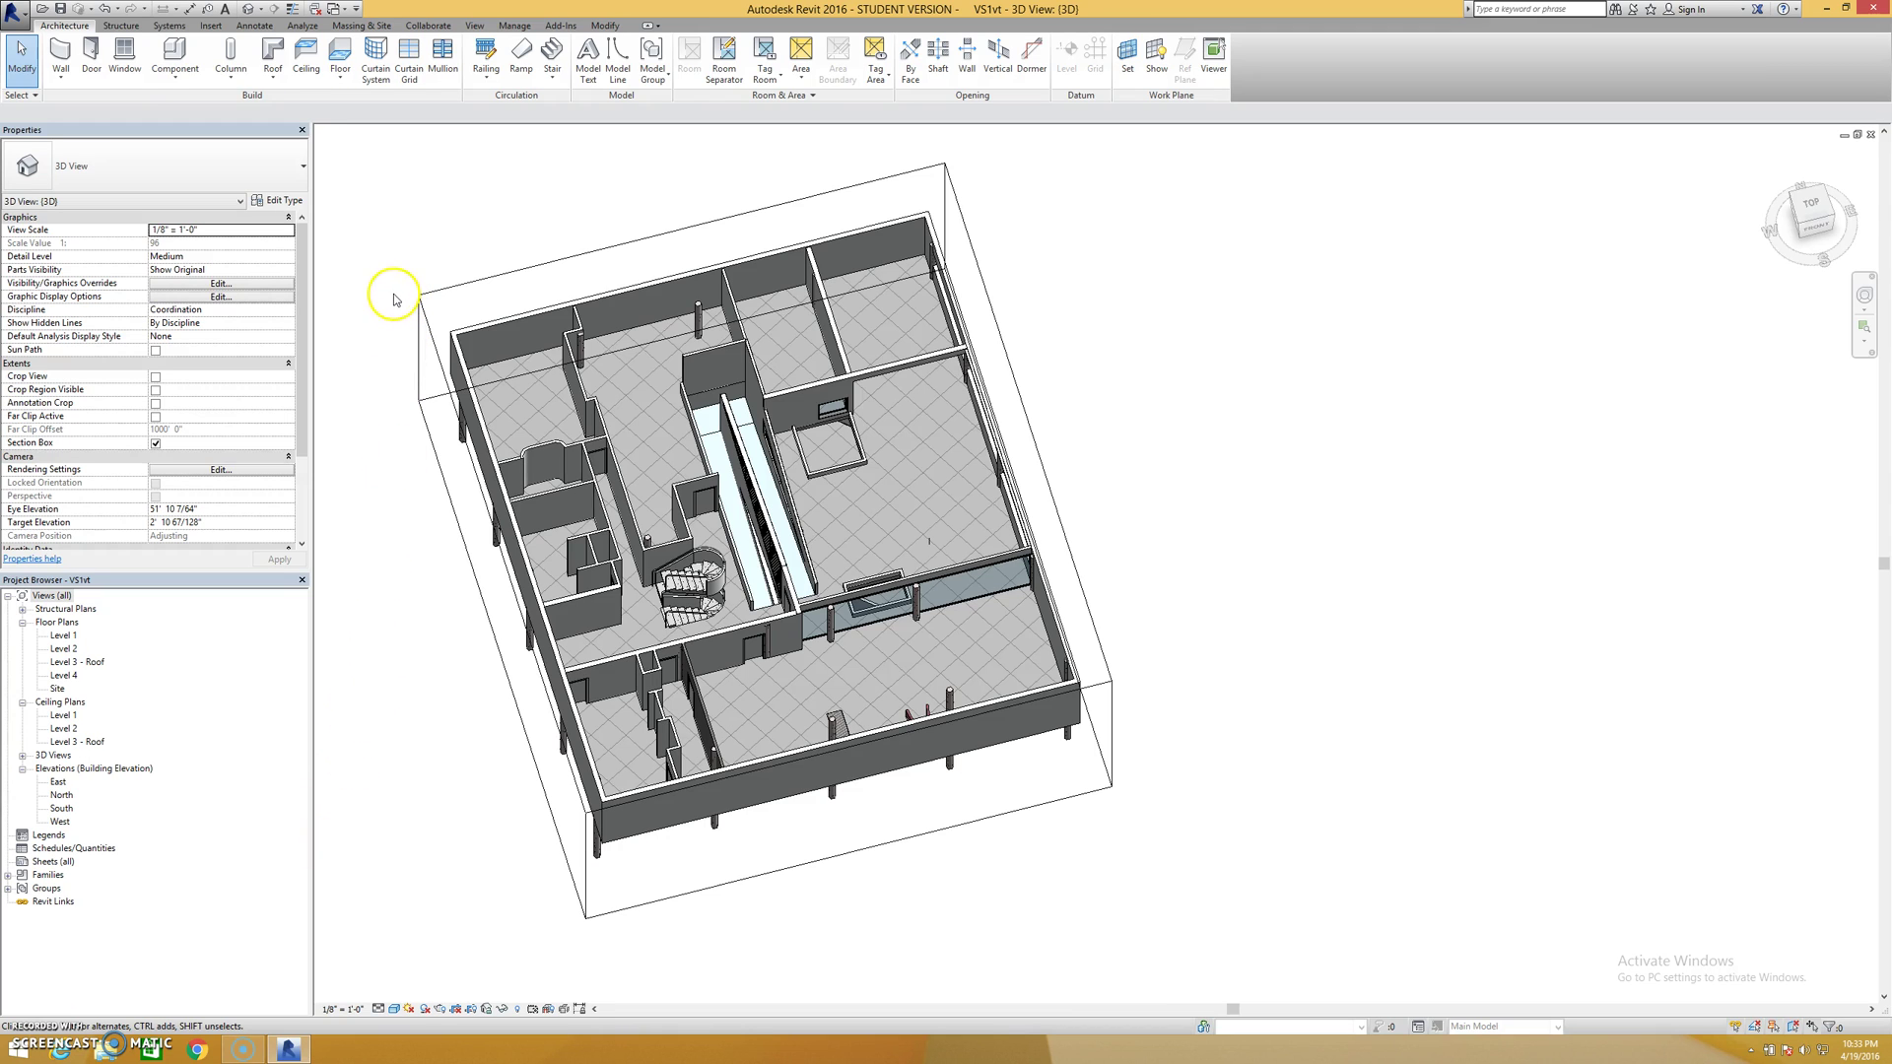
# Flip the ramp on Level 1 so it rises along the right-hand run, then return to Default 3D View
pyautogui.doubleClick(59, 637)
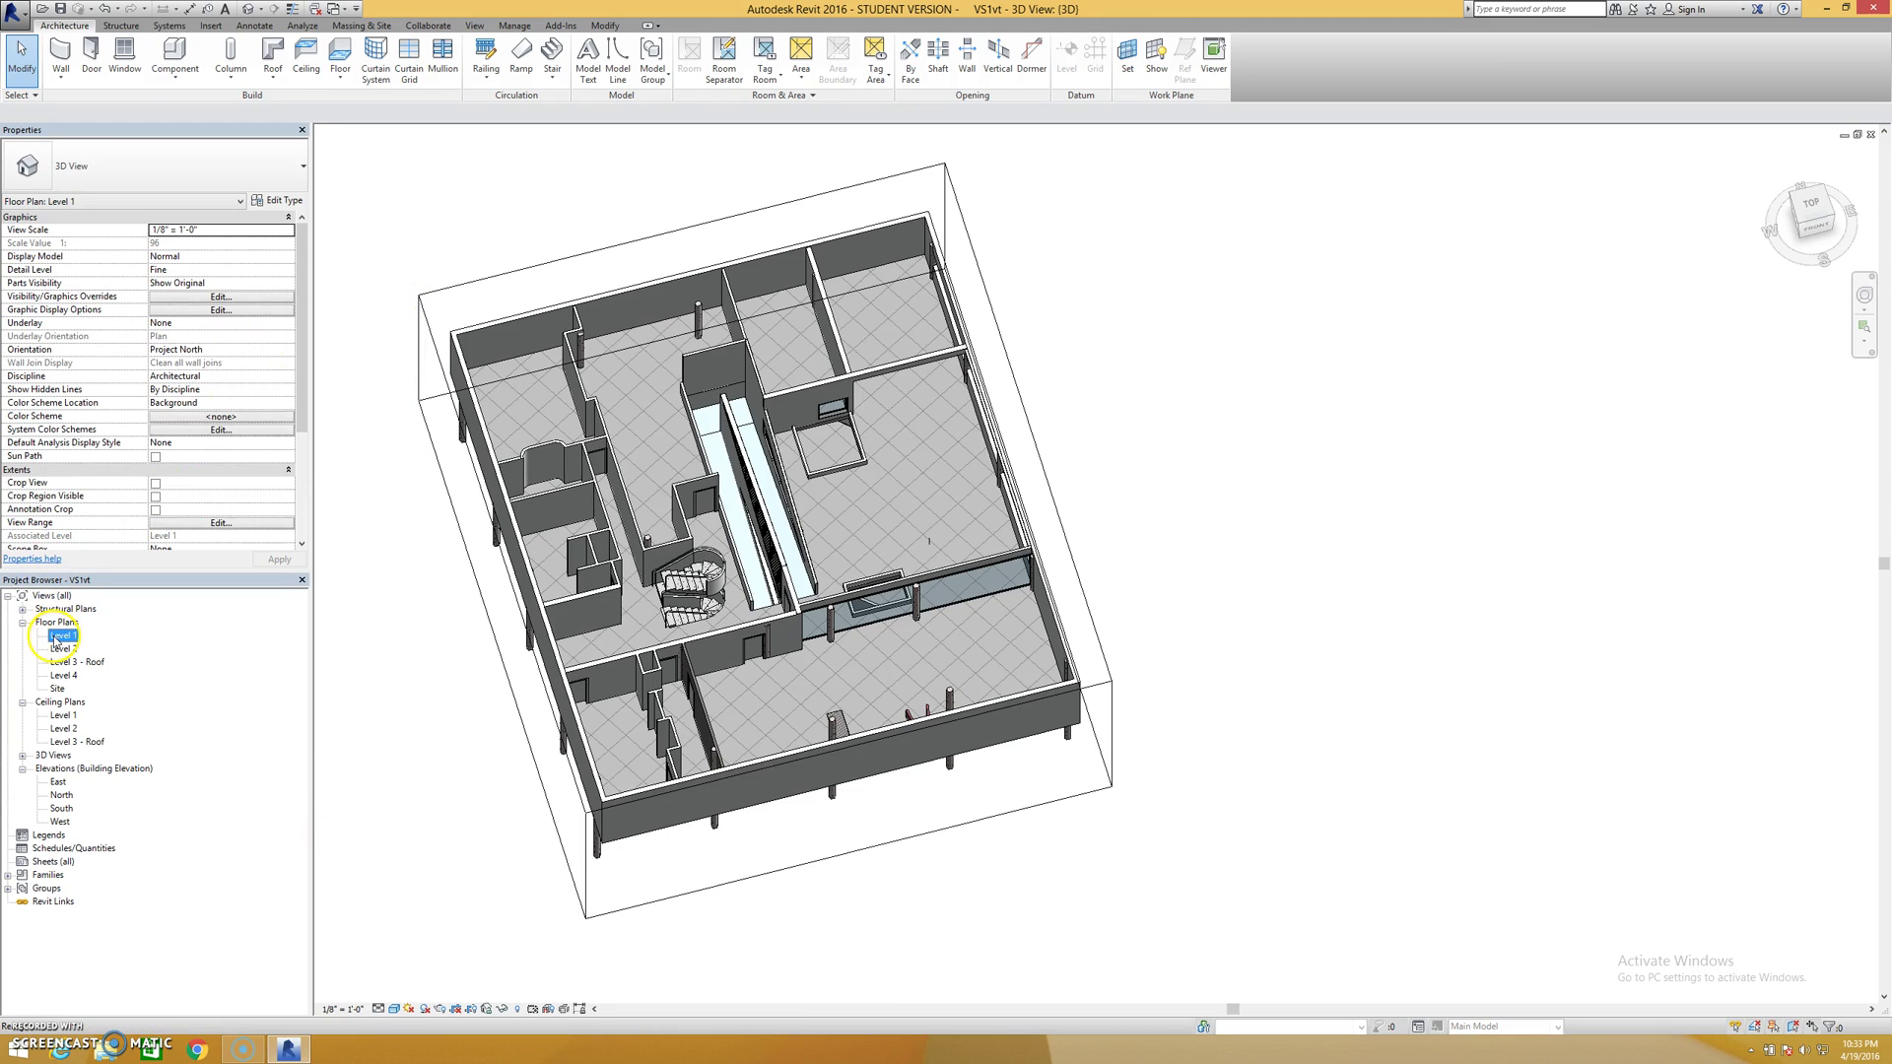
pyautogui.scroll(-4, 908, 450)
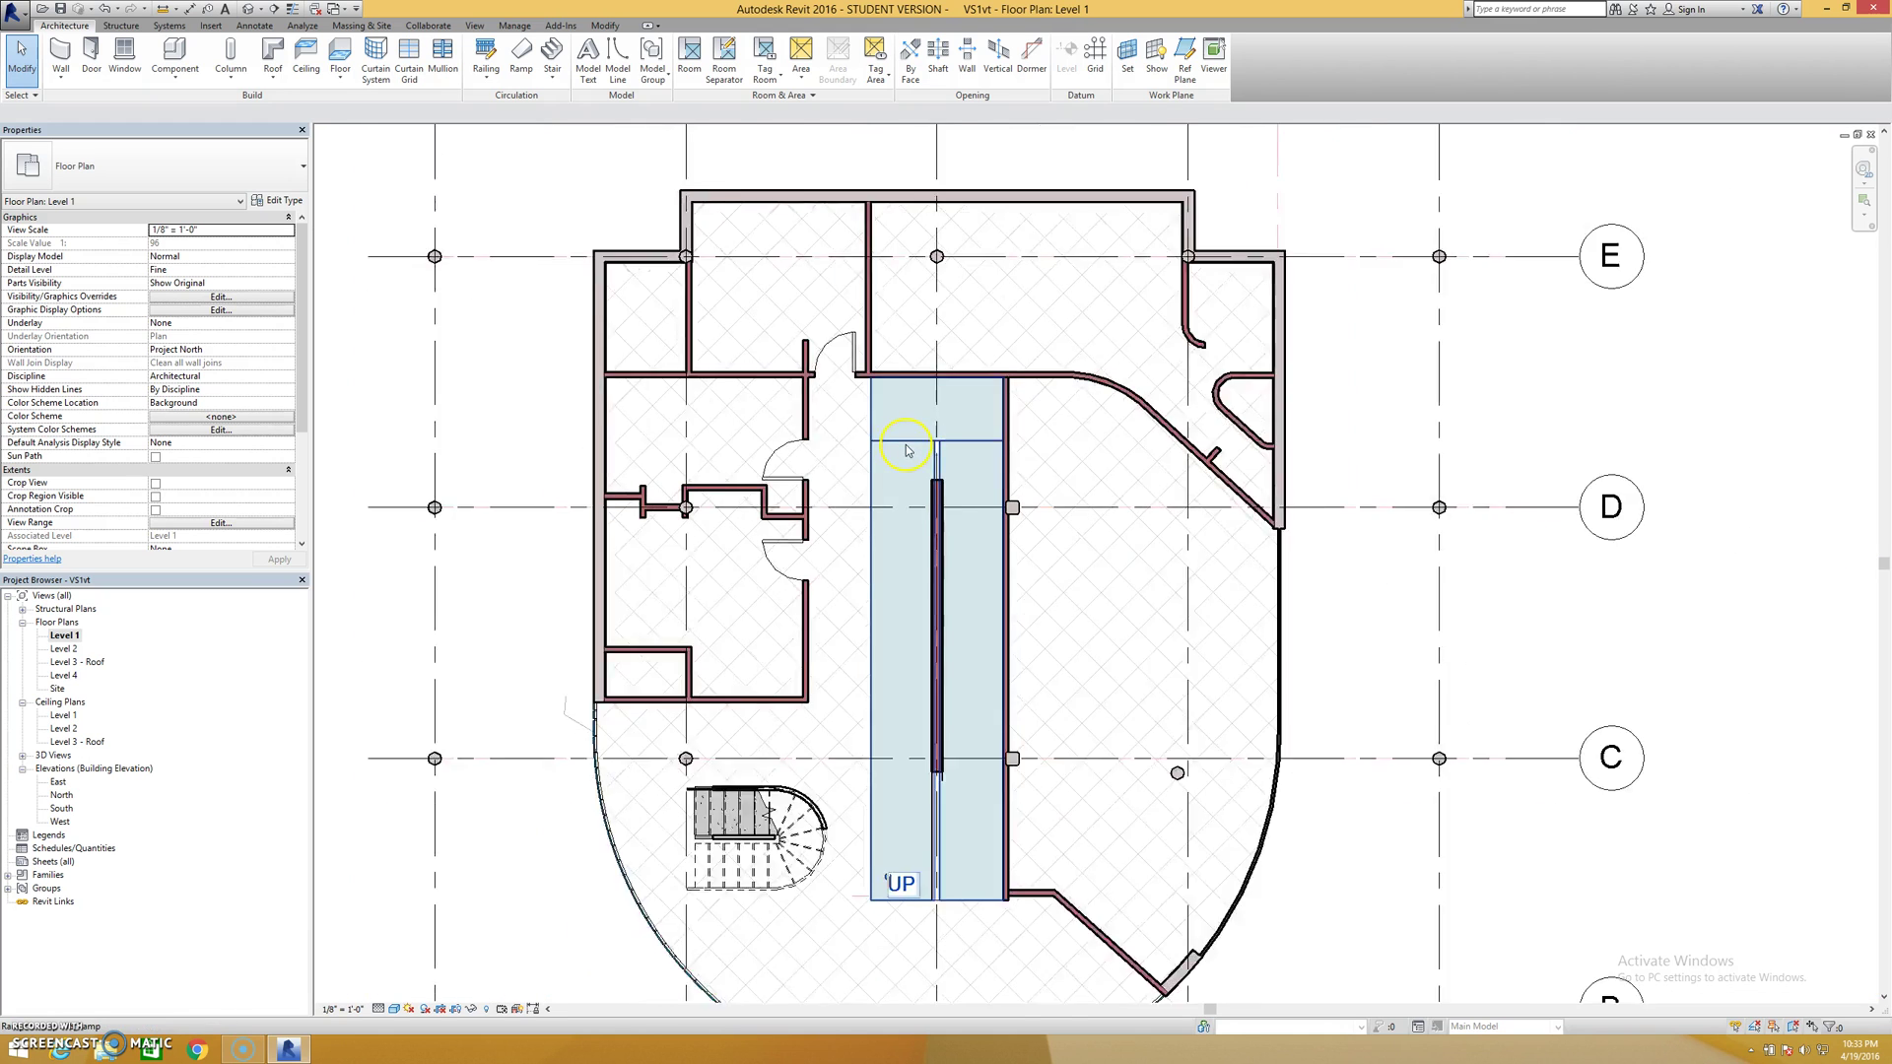
pyautogui.scroll(2, 899, 773)
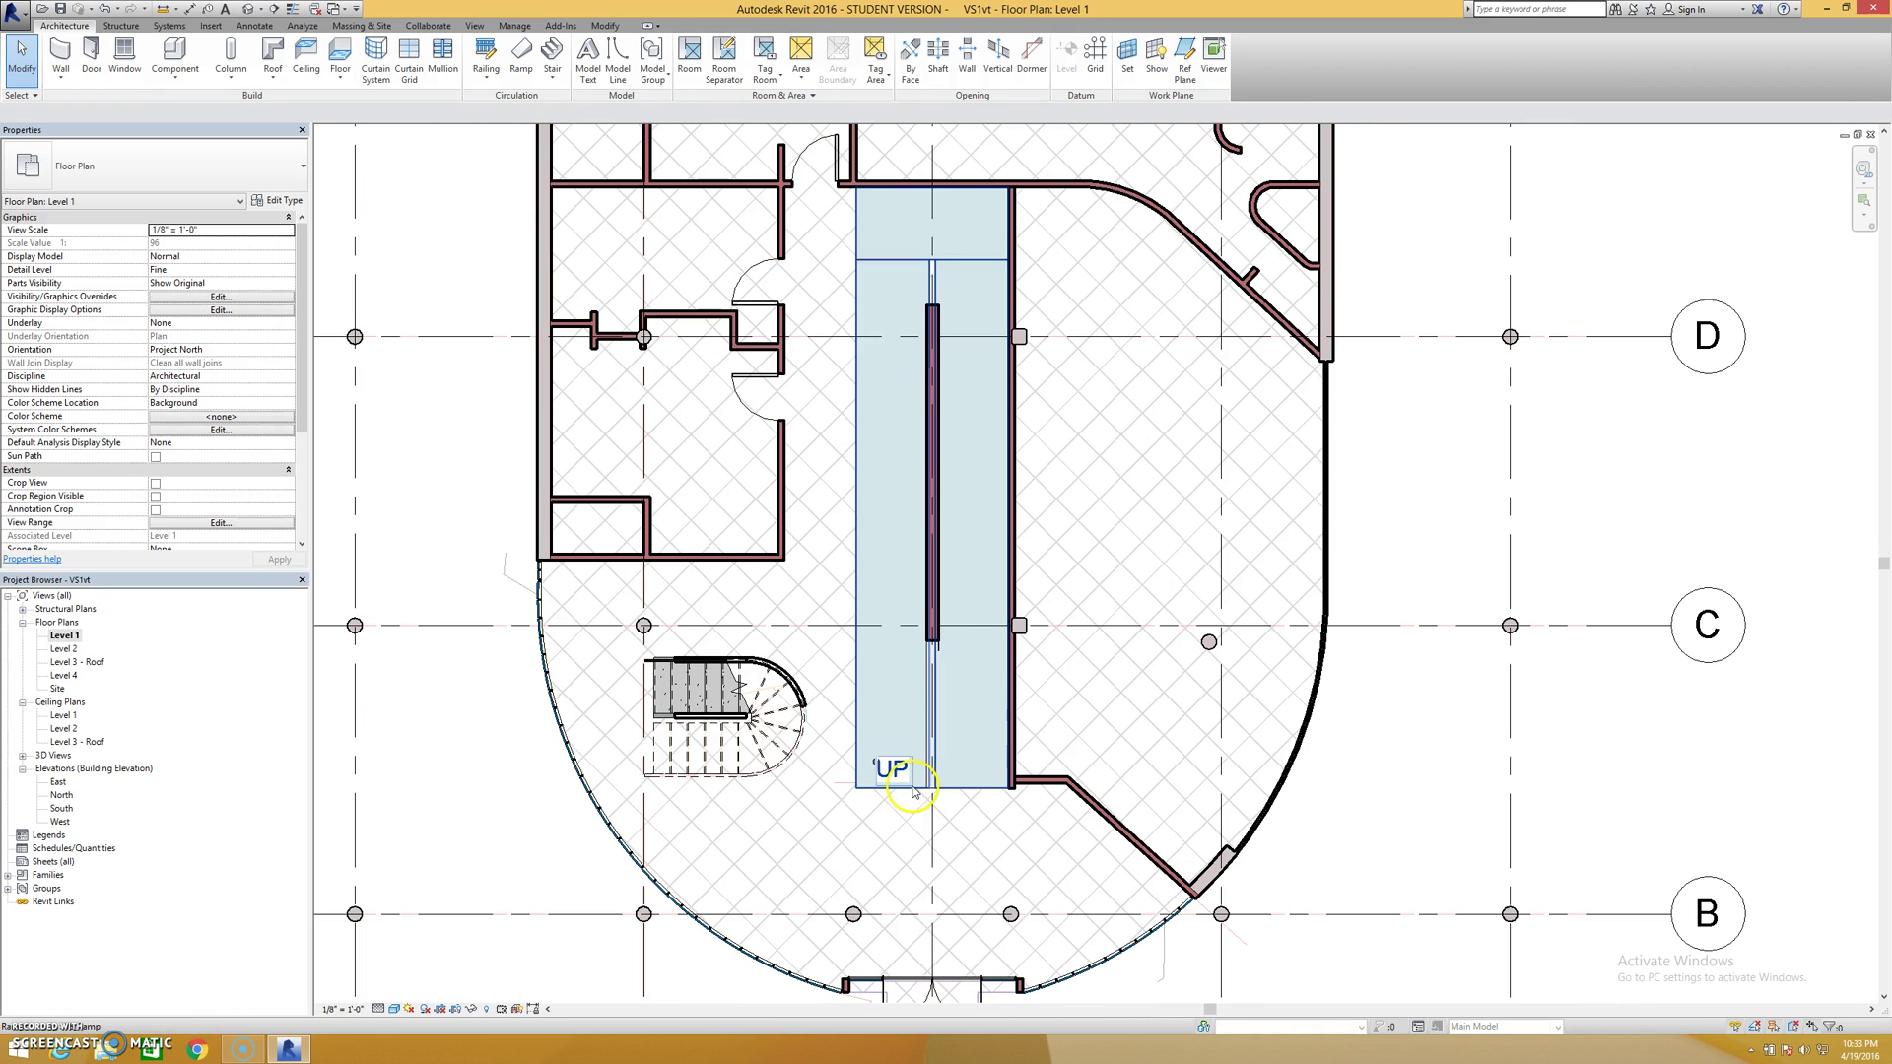
pyautogui.click(912, 789)
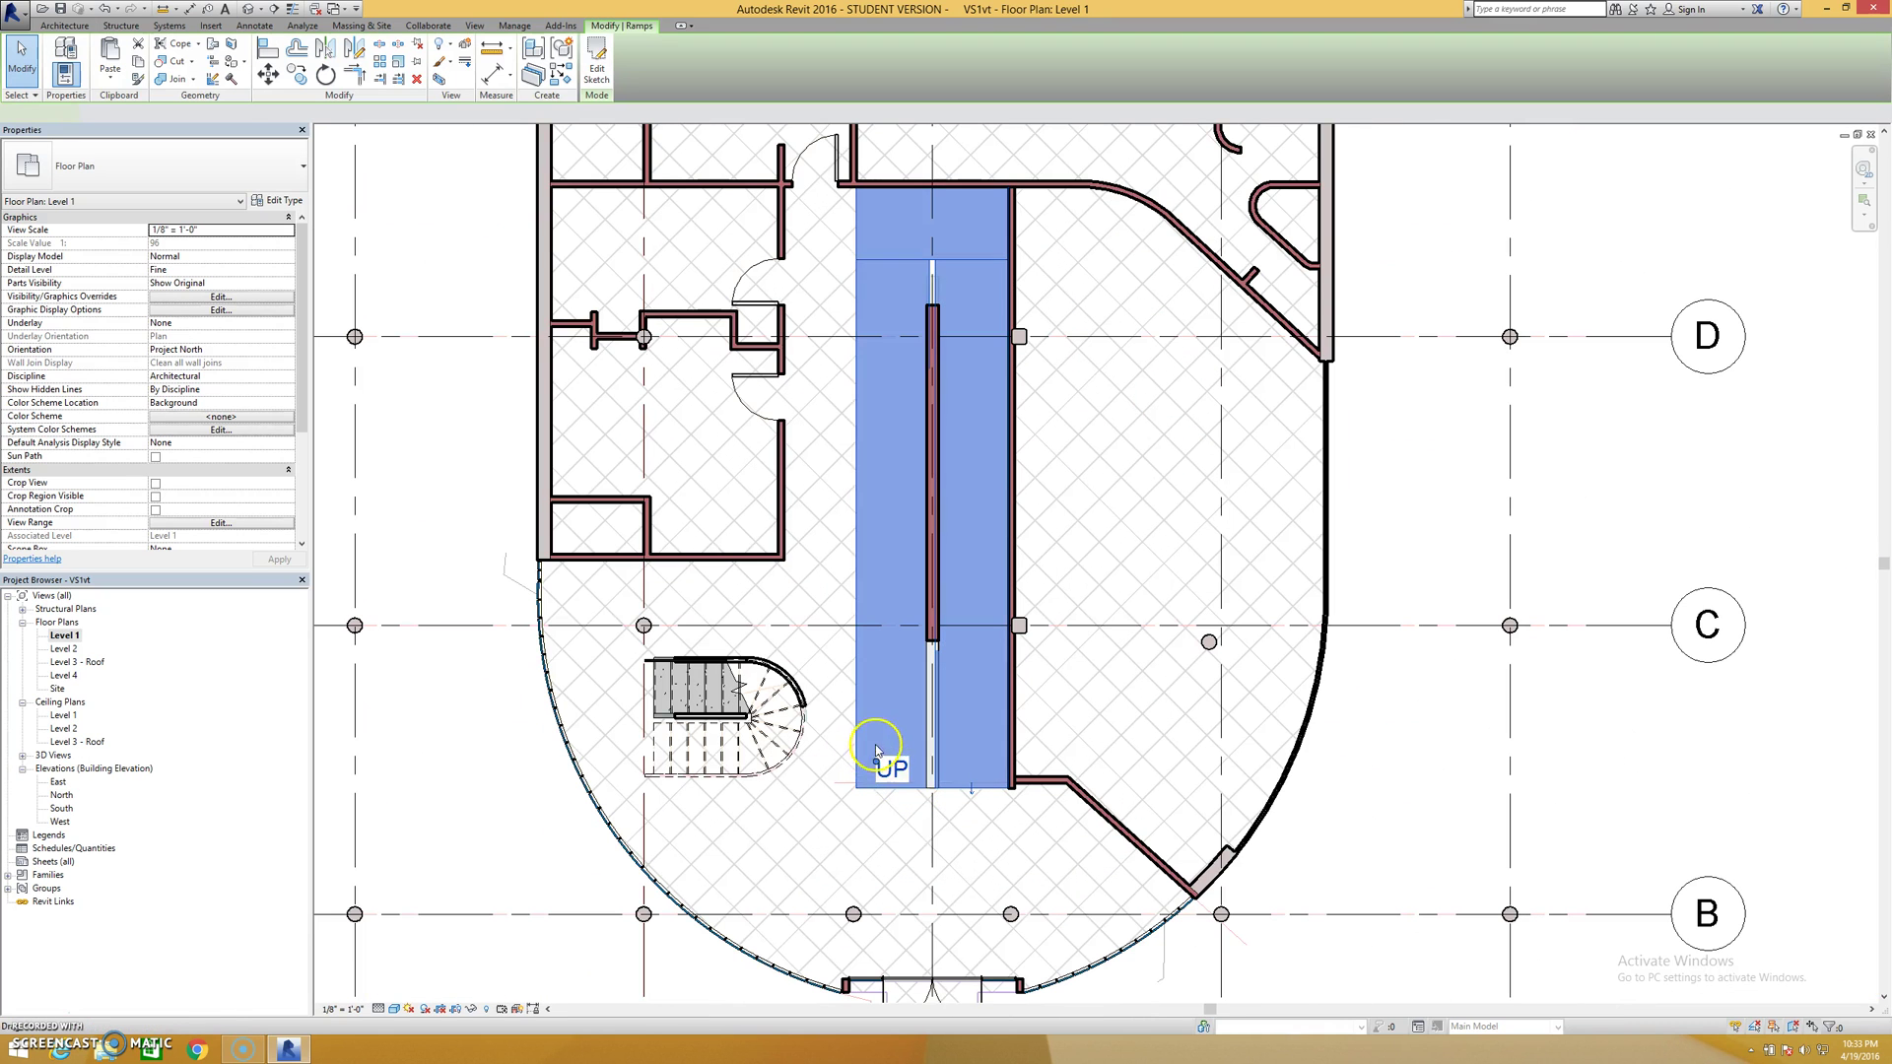
pyautogui.click(979, 785)
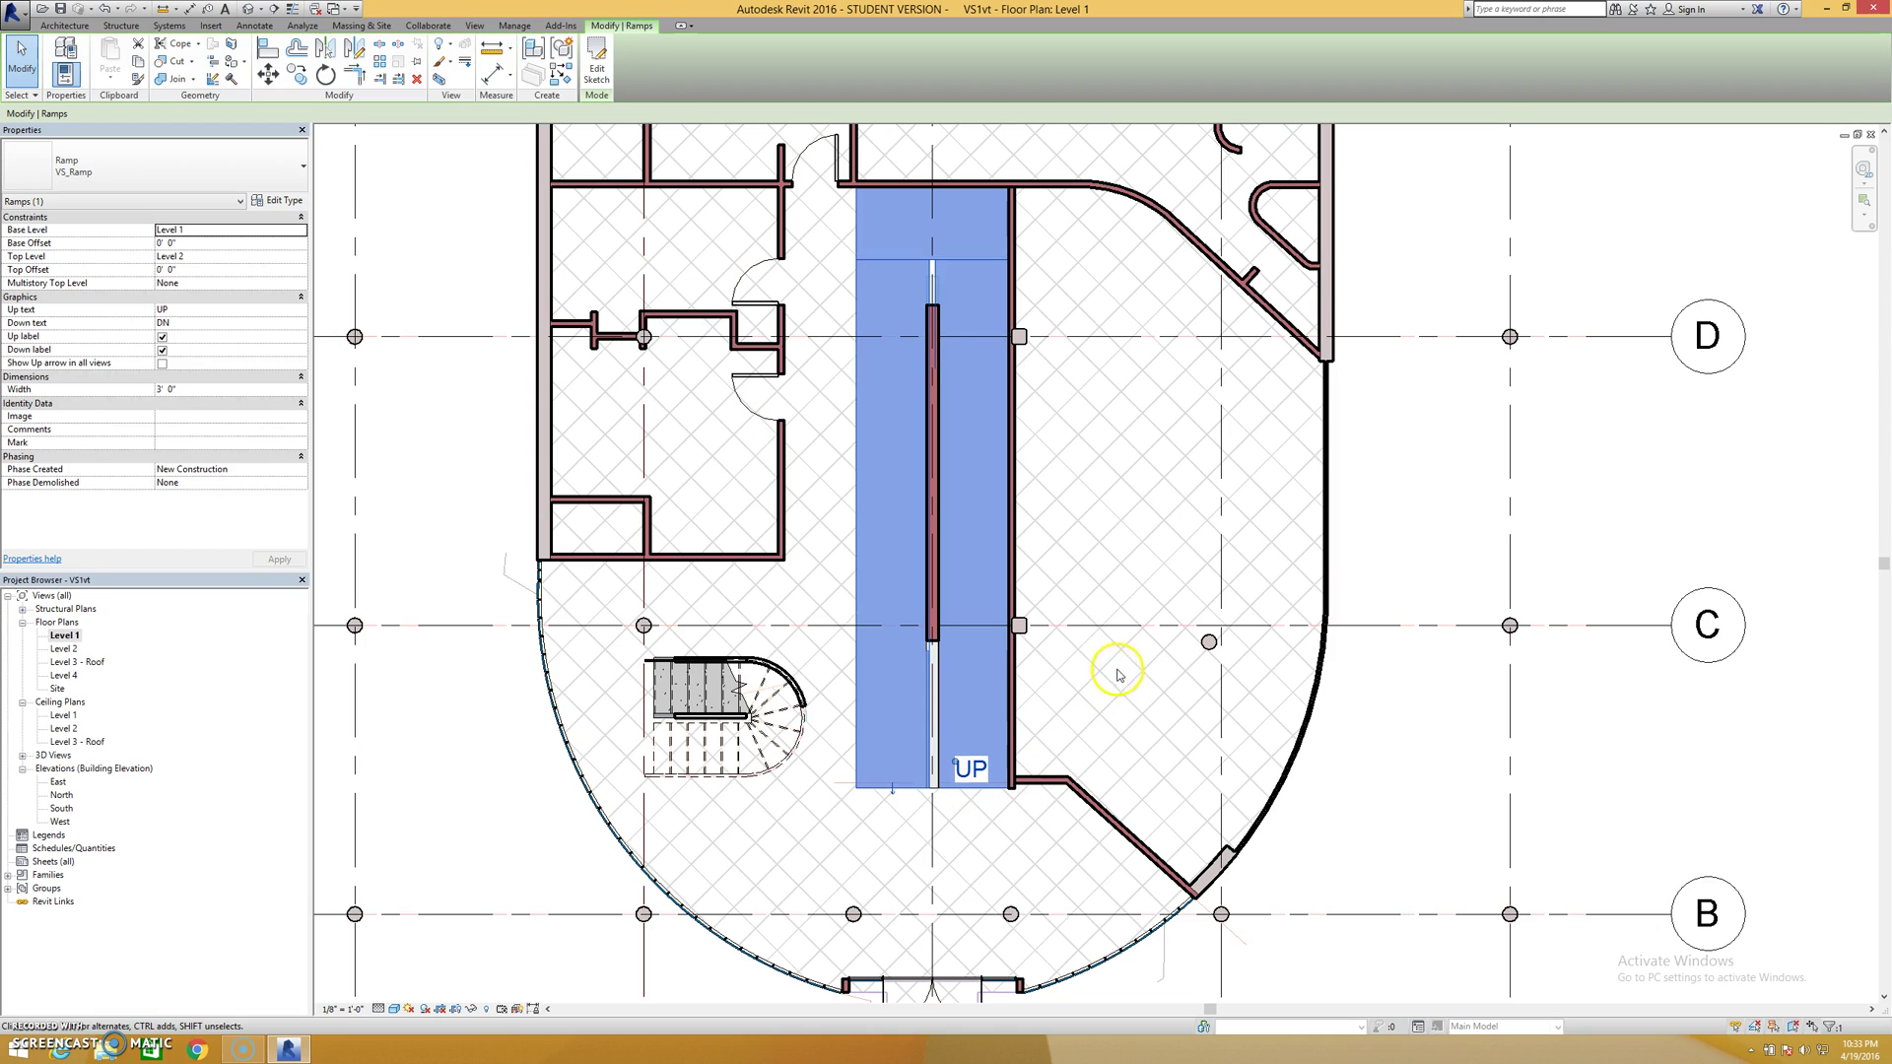
pyautogui.click(1415, 549)
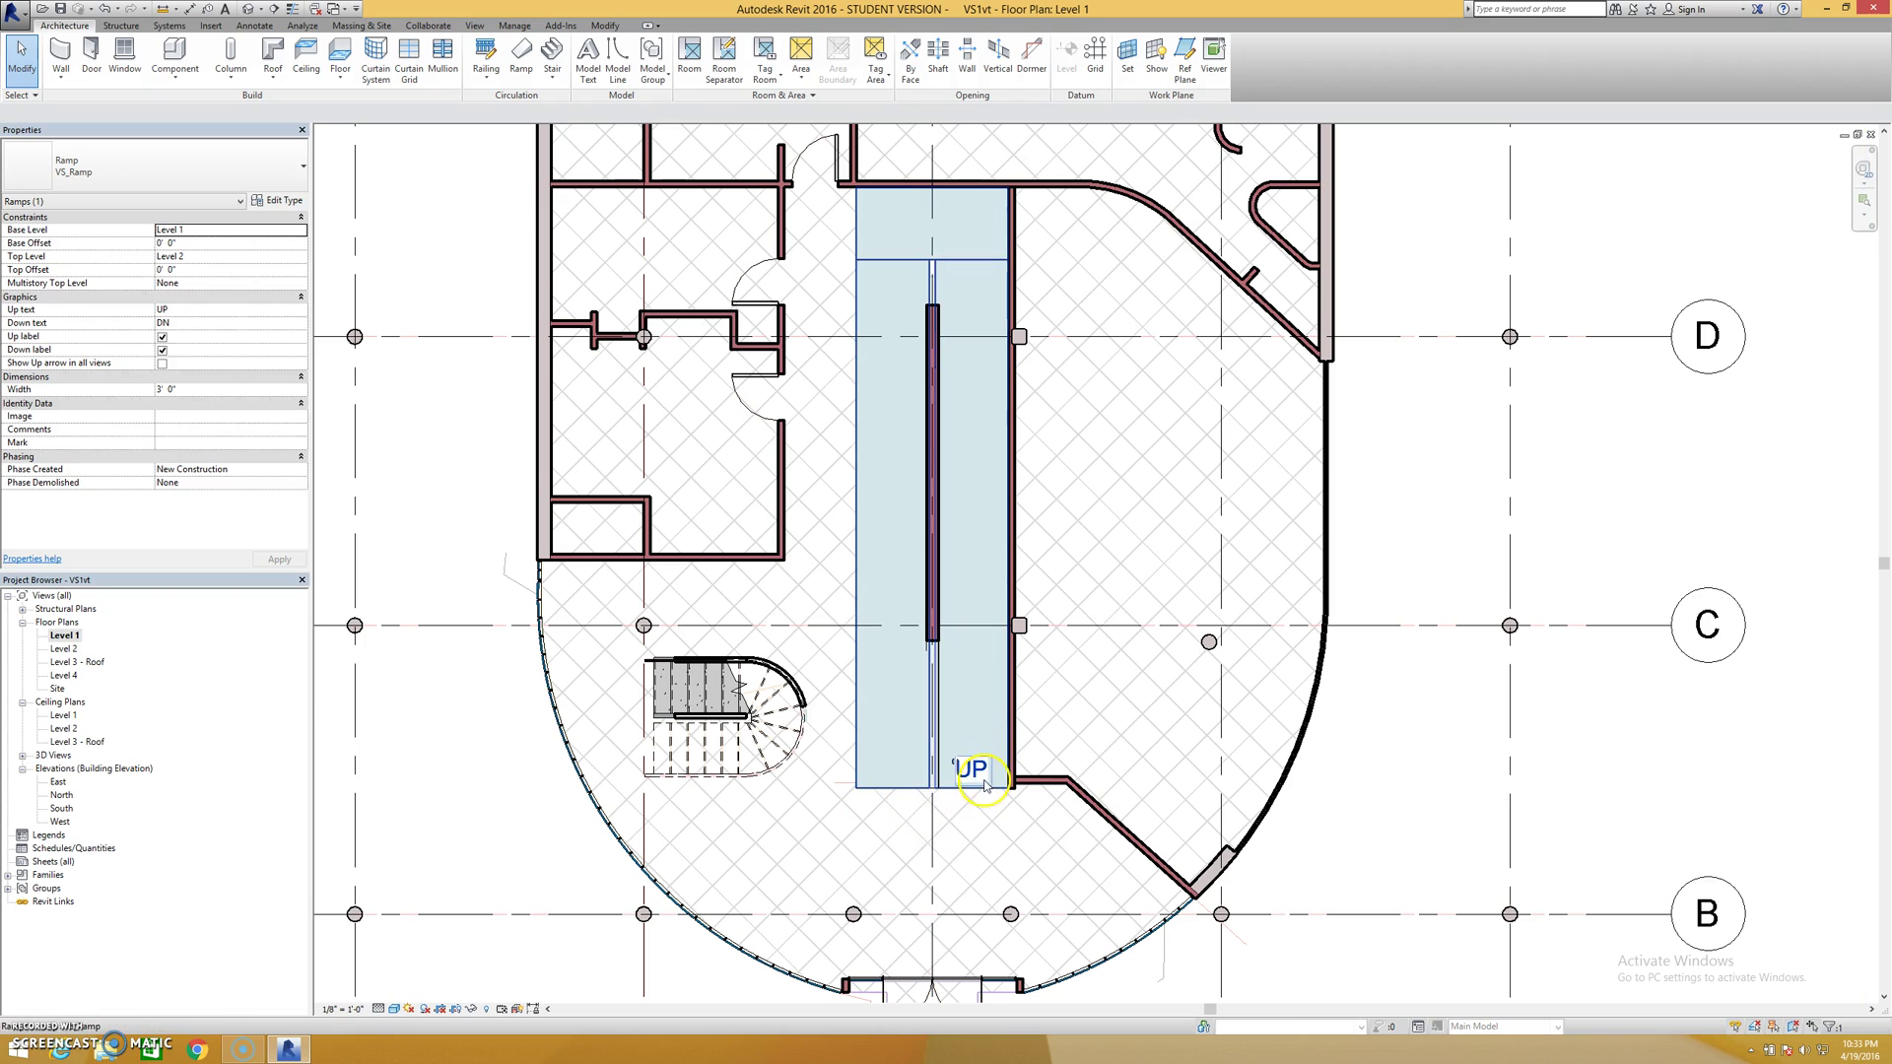
pyautogui.click(248, 9)
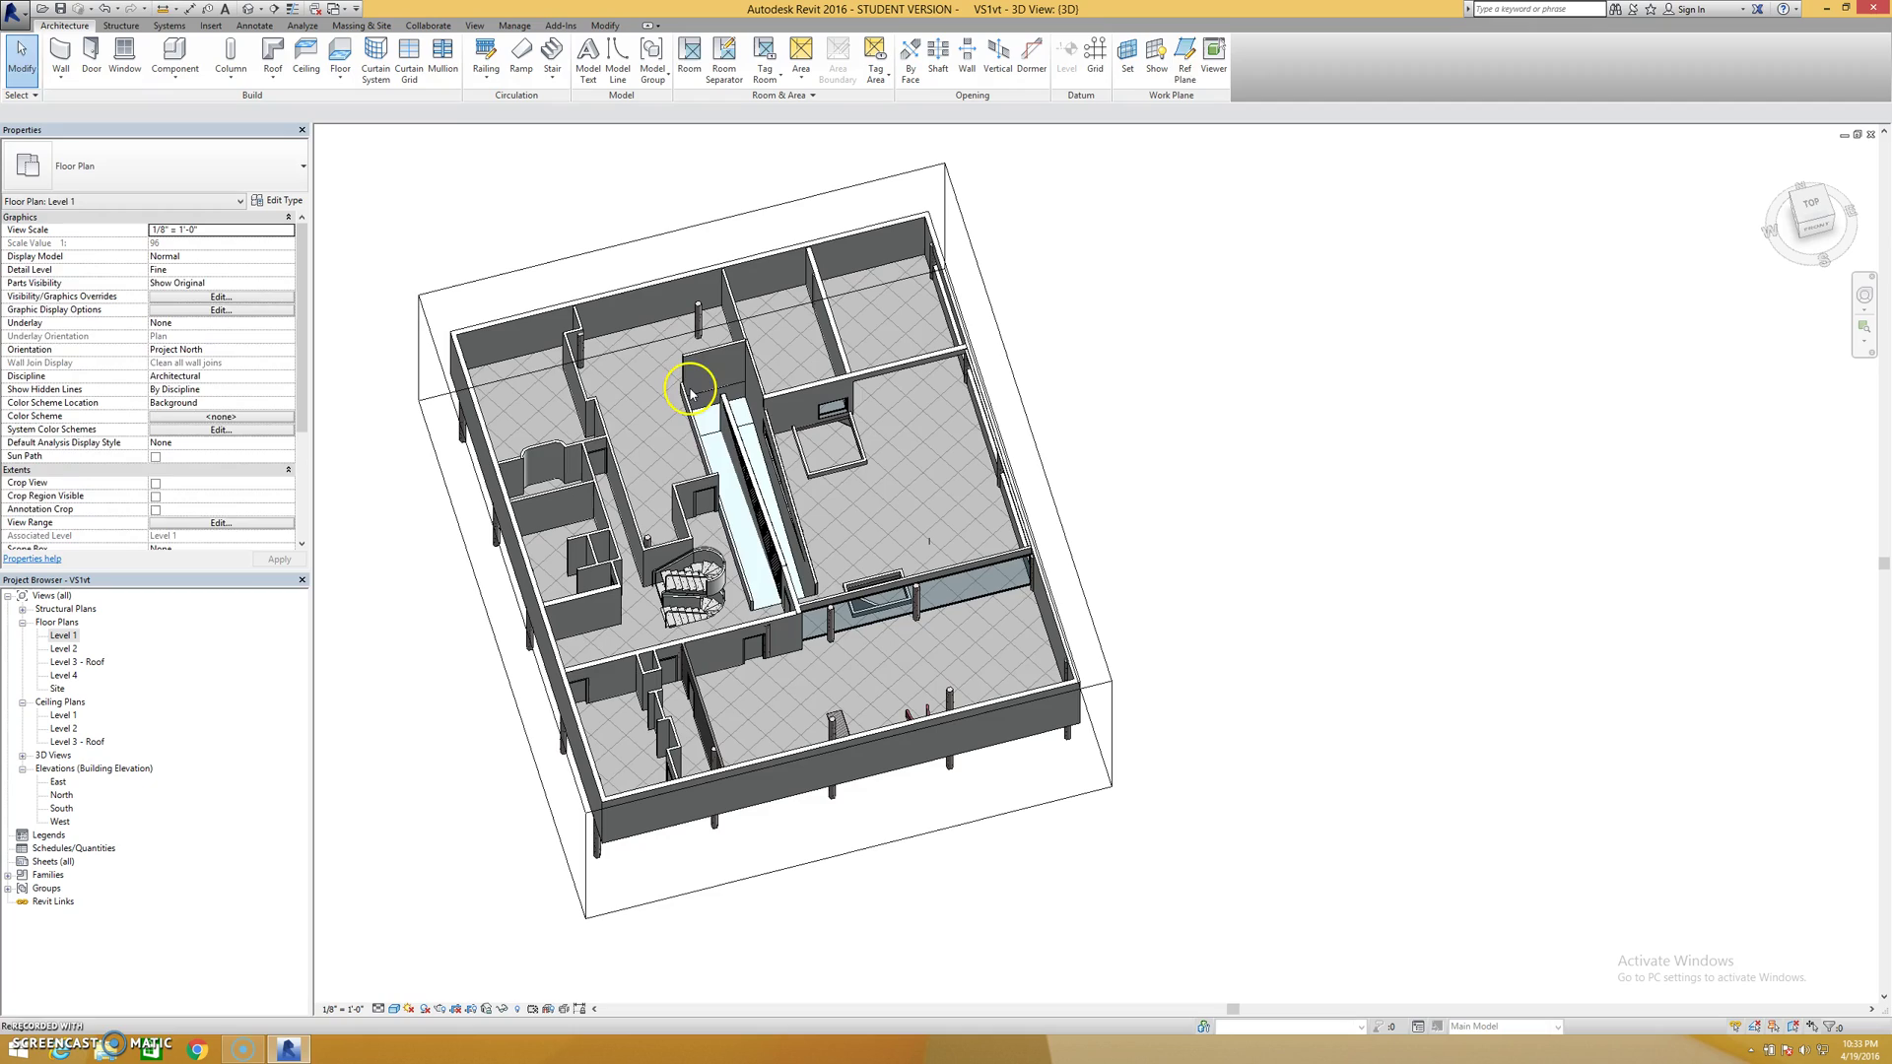
# Orbit around the ramp and switch off the 3D view's Section Box
pyautogui.scroll(2, 734, 414)
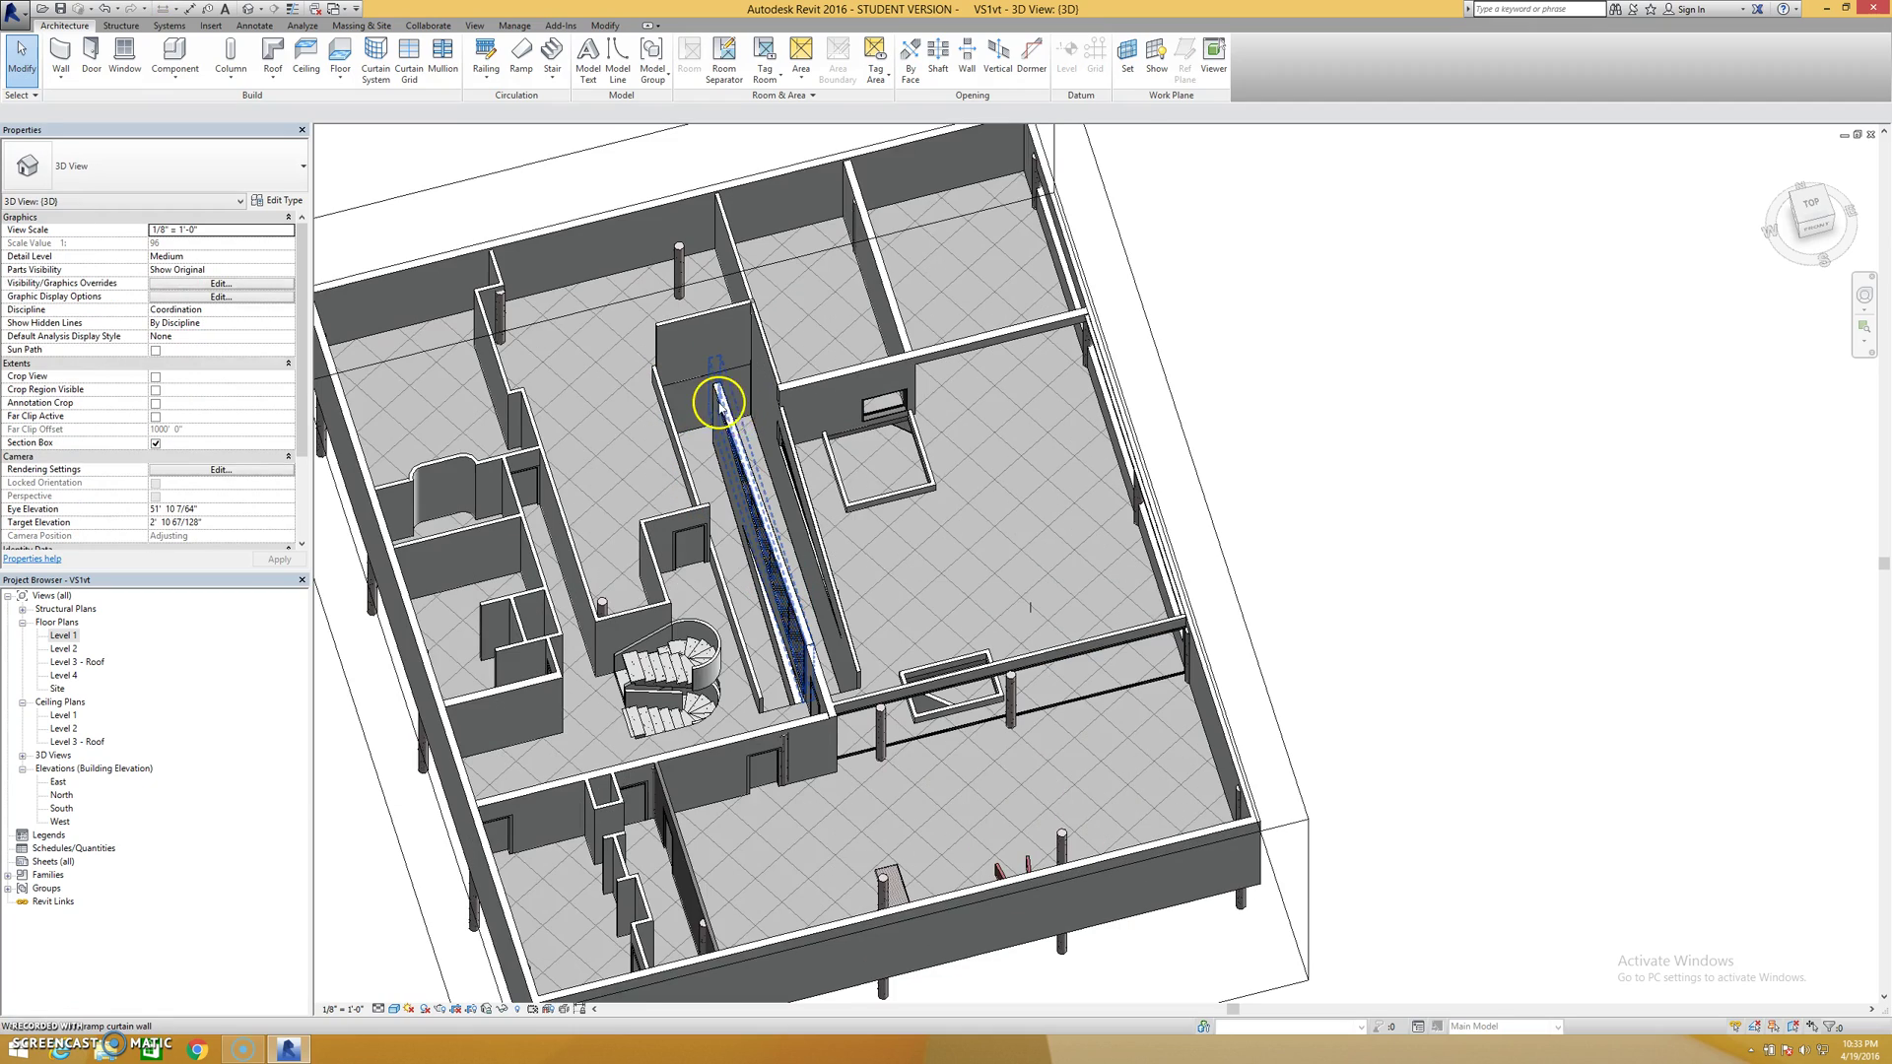
pyautogui.scroll(2, 718, 404)
pyautogui.keyDown('shift'); pyautogui.moveTo(751, 427); pyautogui.dragTo(578, 388, button='middle'); pyautogui.keyUp('shift')
pyautogui.scroll(-5, 734, 493)
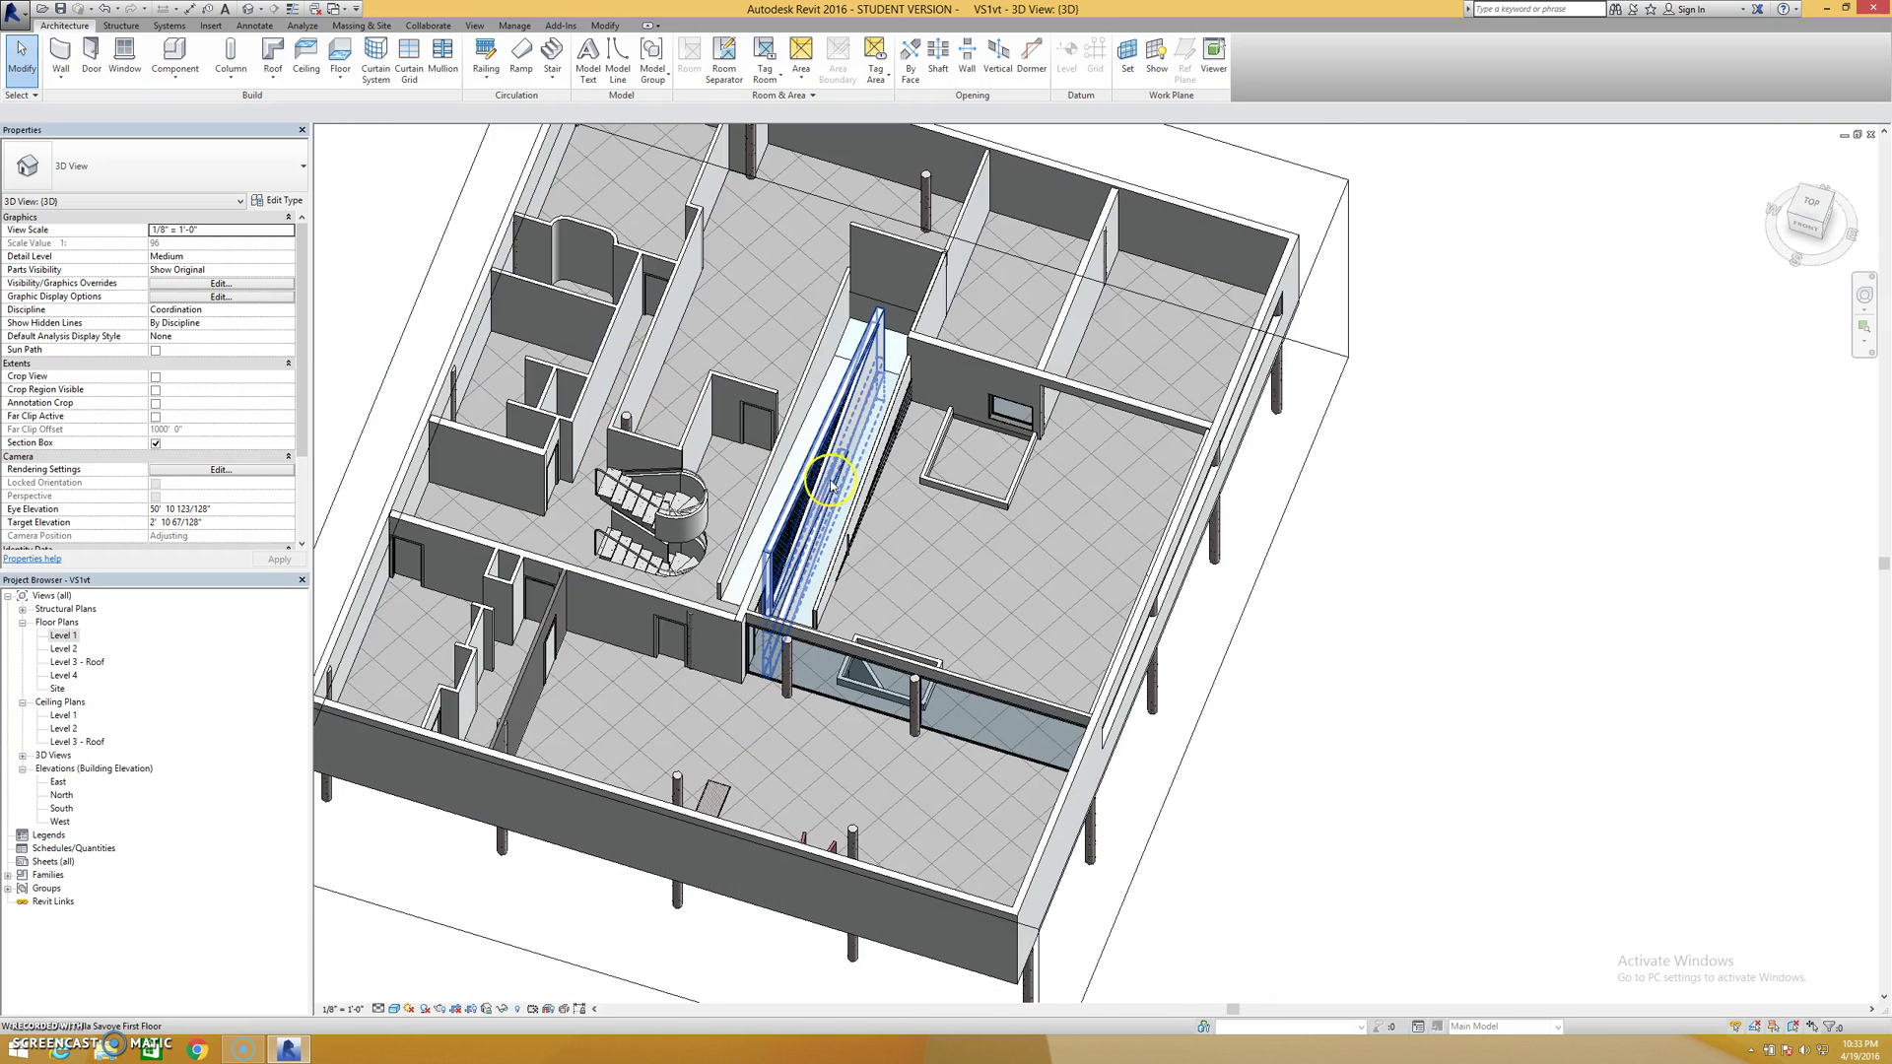
pyautogui.click(155, 443)
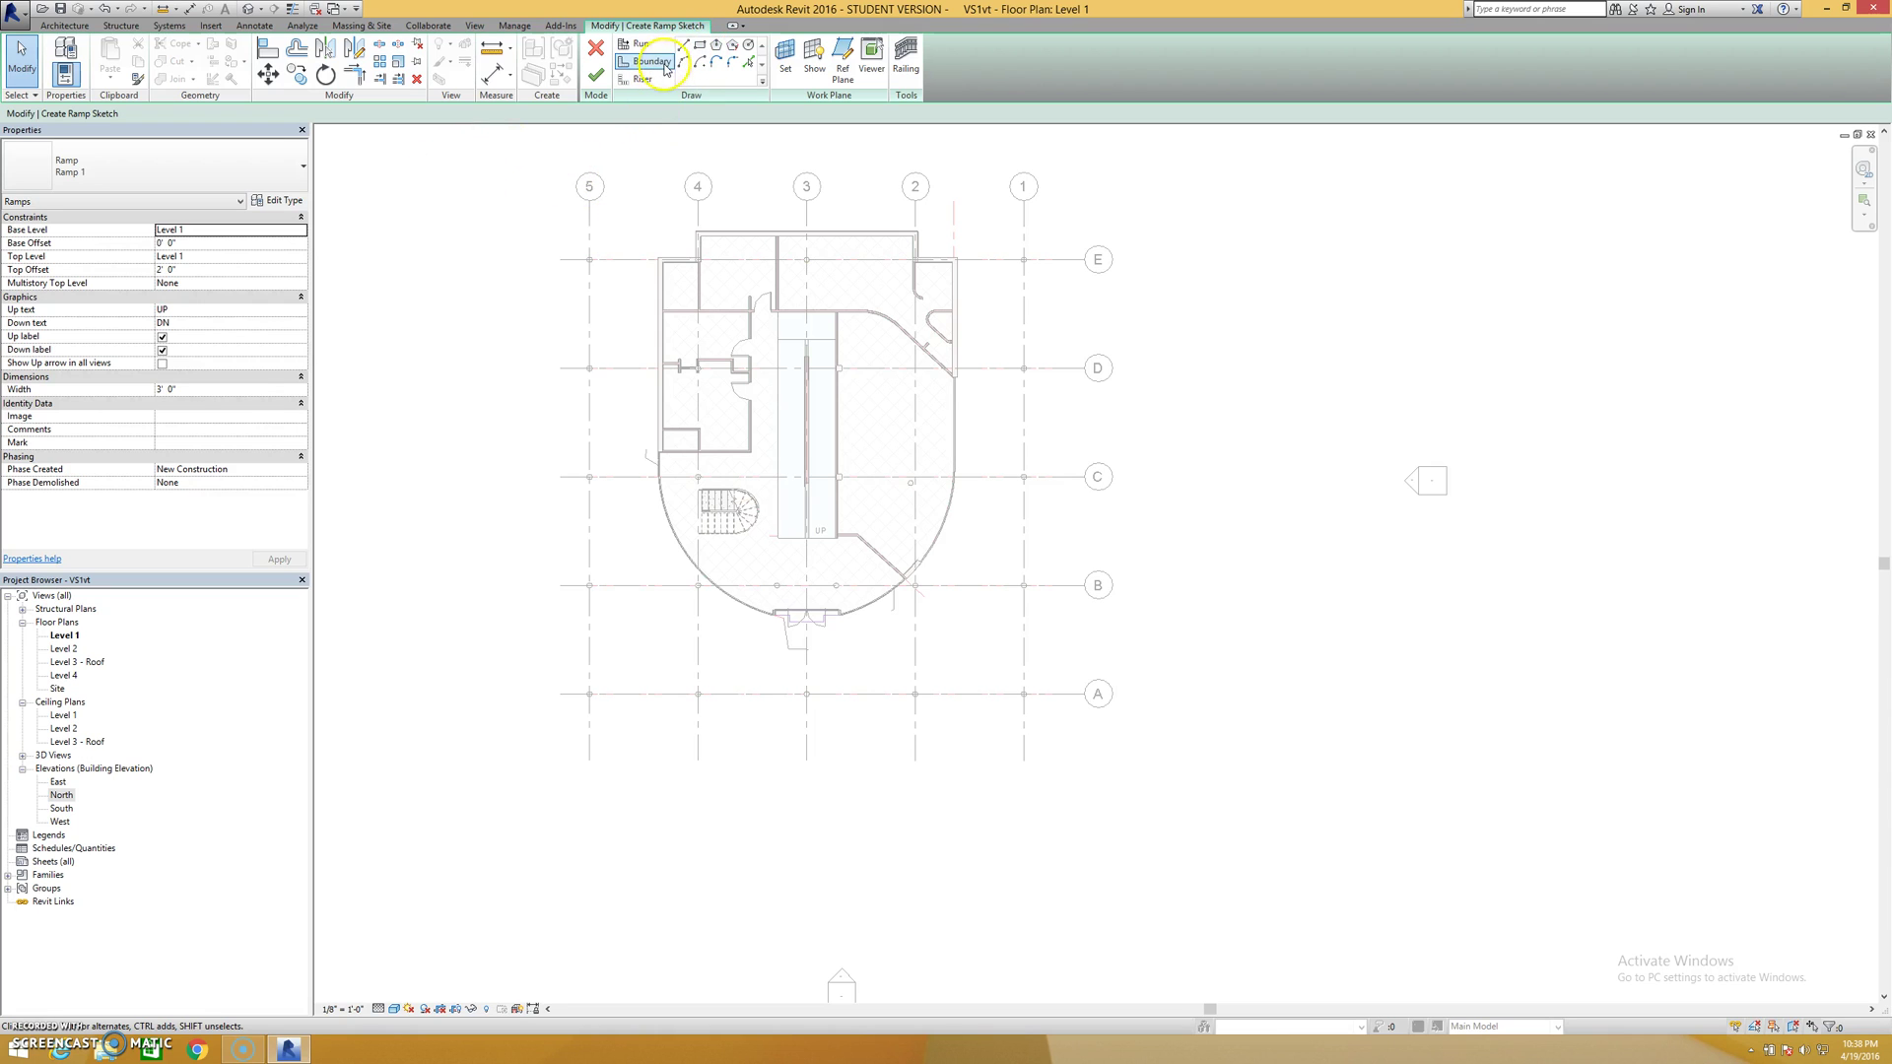
# Sketch a straight ramp run east of the villa near grid C
pyautogui.click(640, 46)
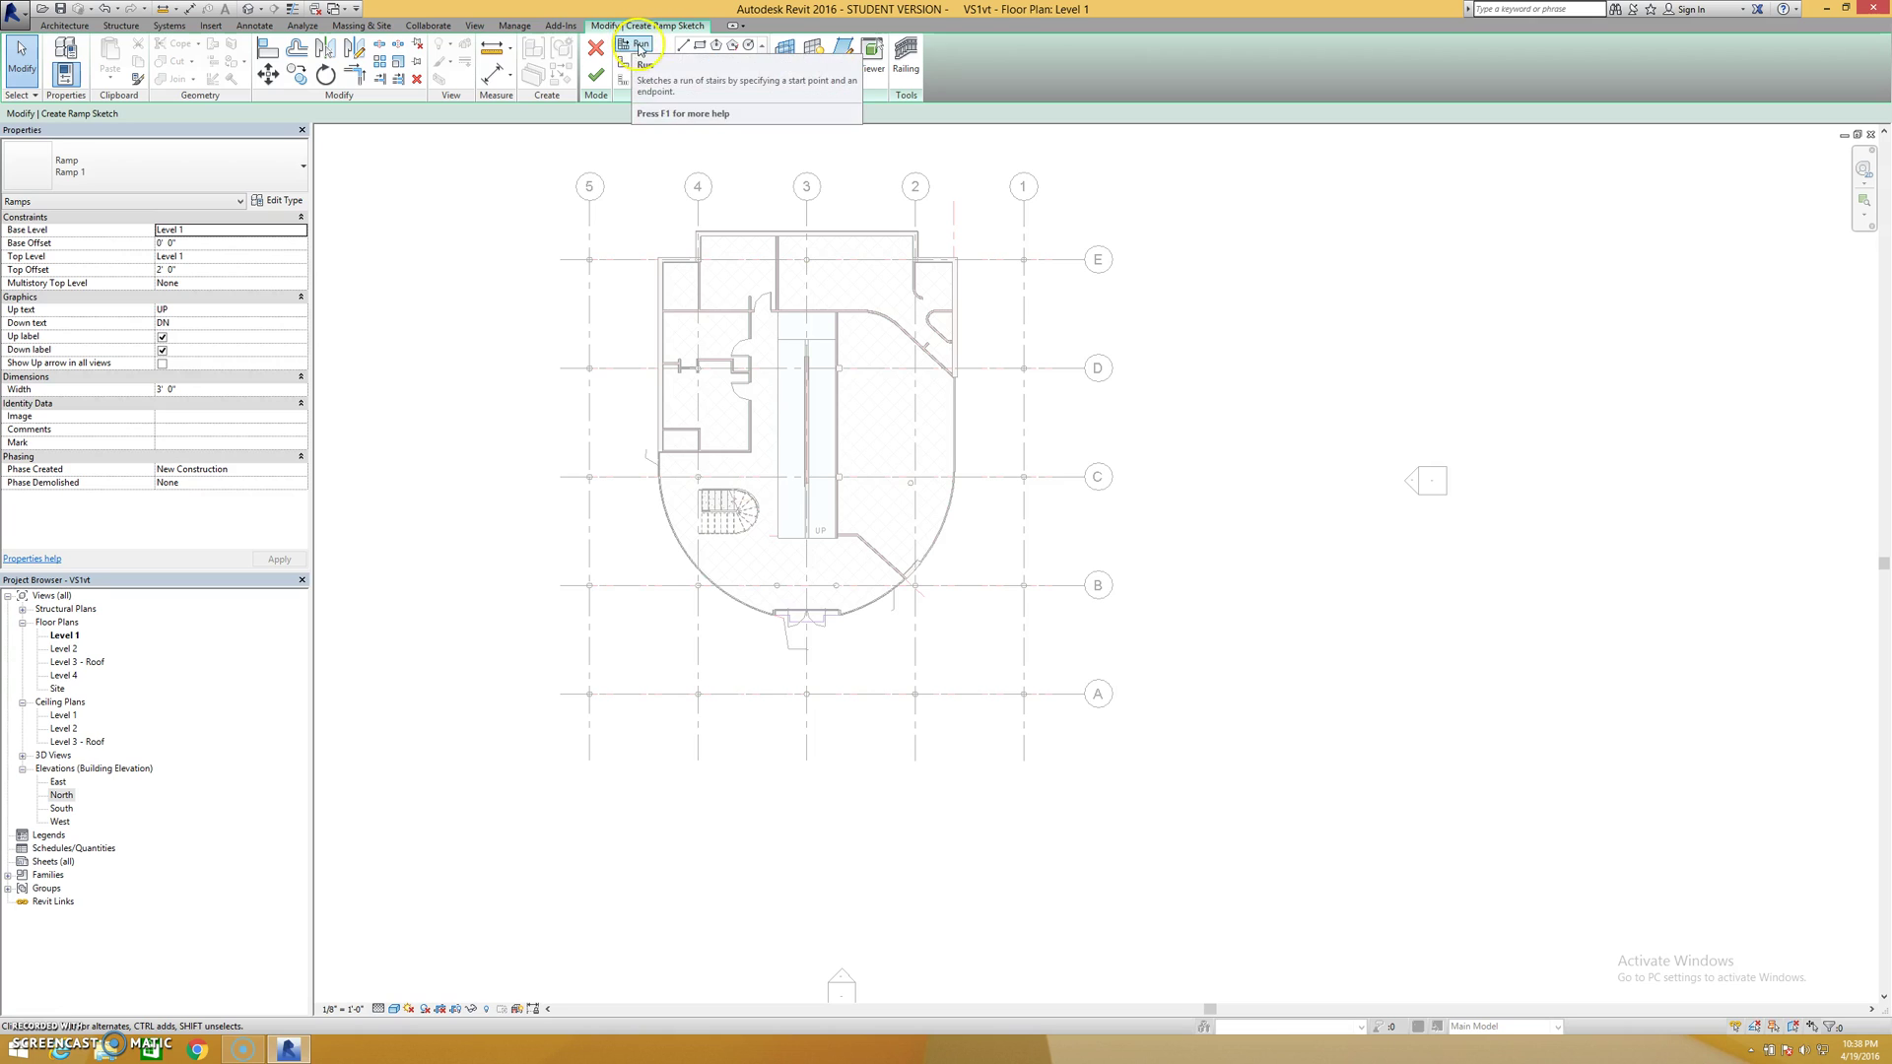
pyautogui.click(634, 46)
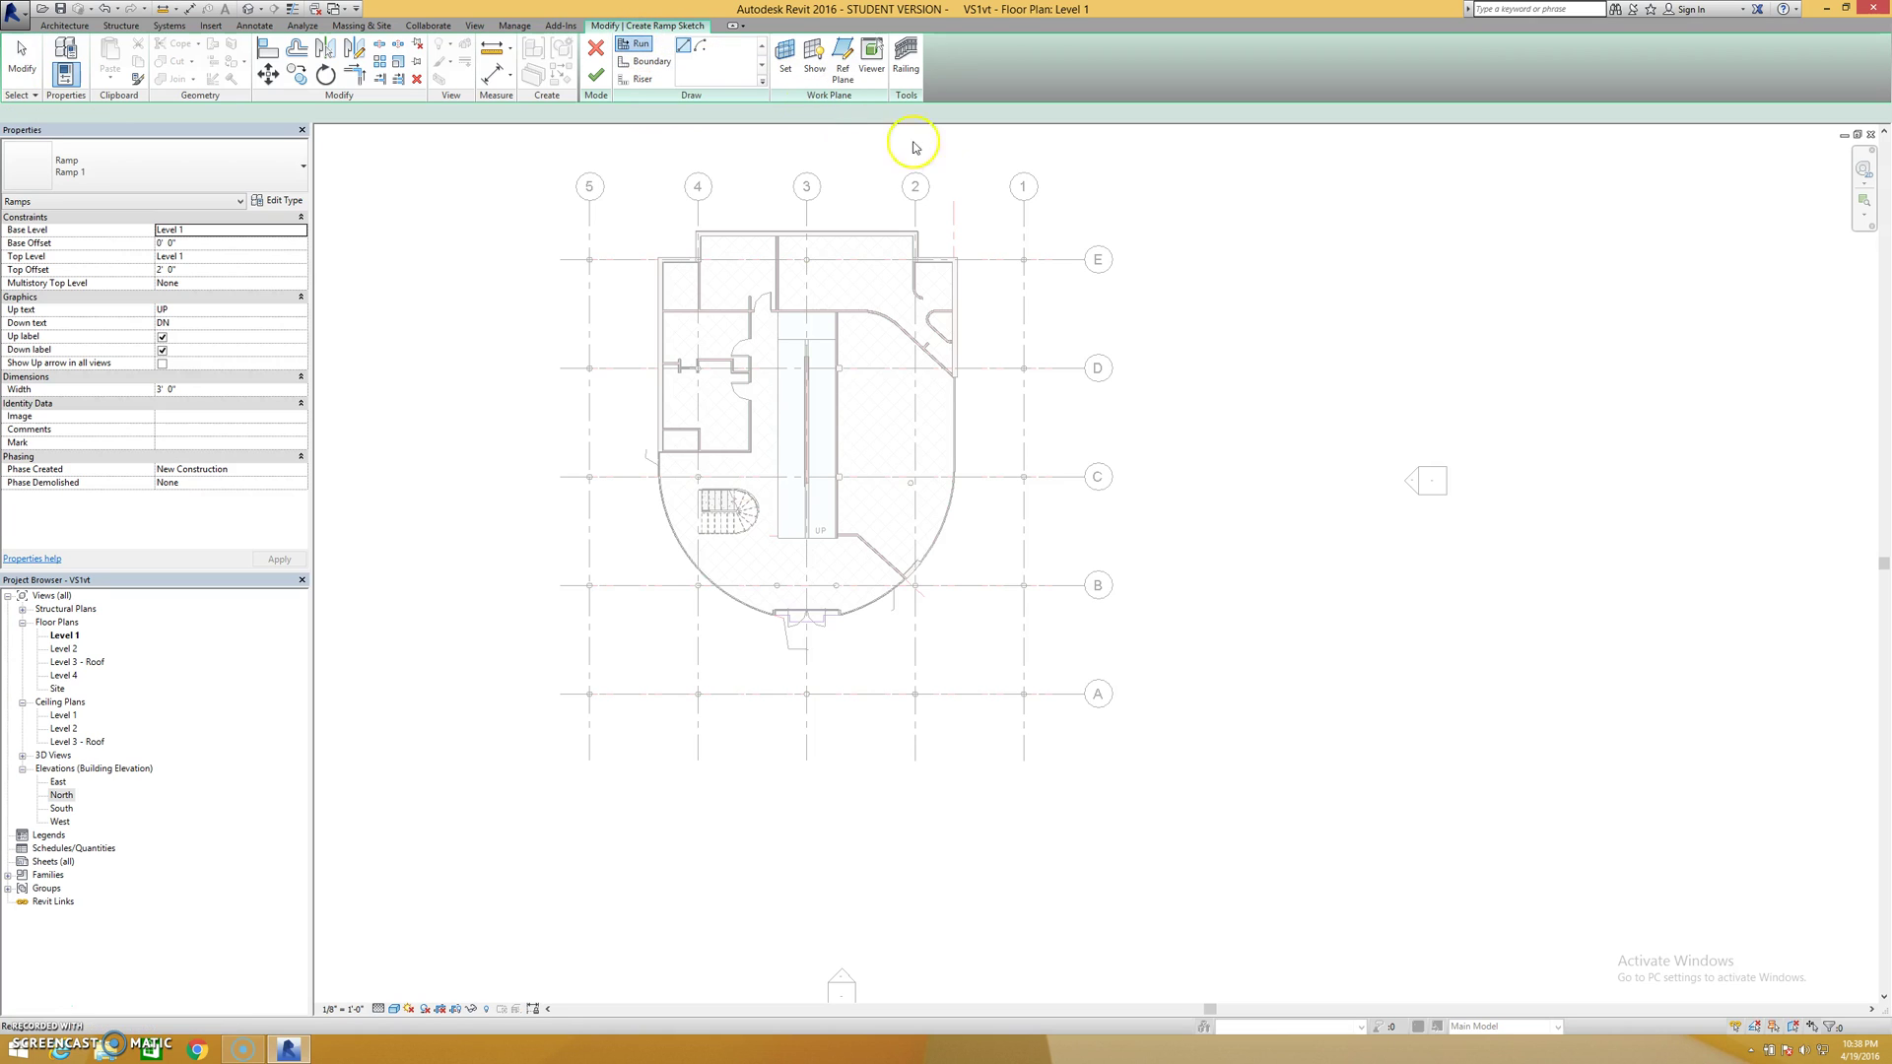
pyautogui.click(989, 555)
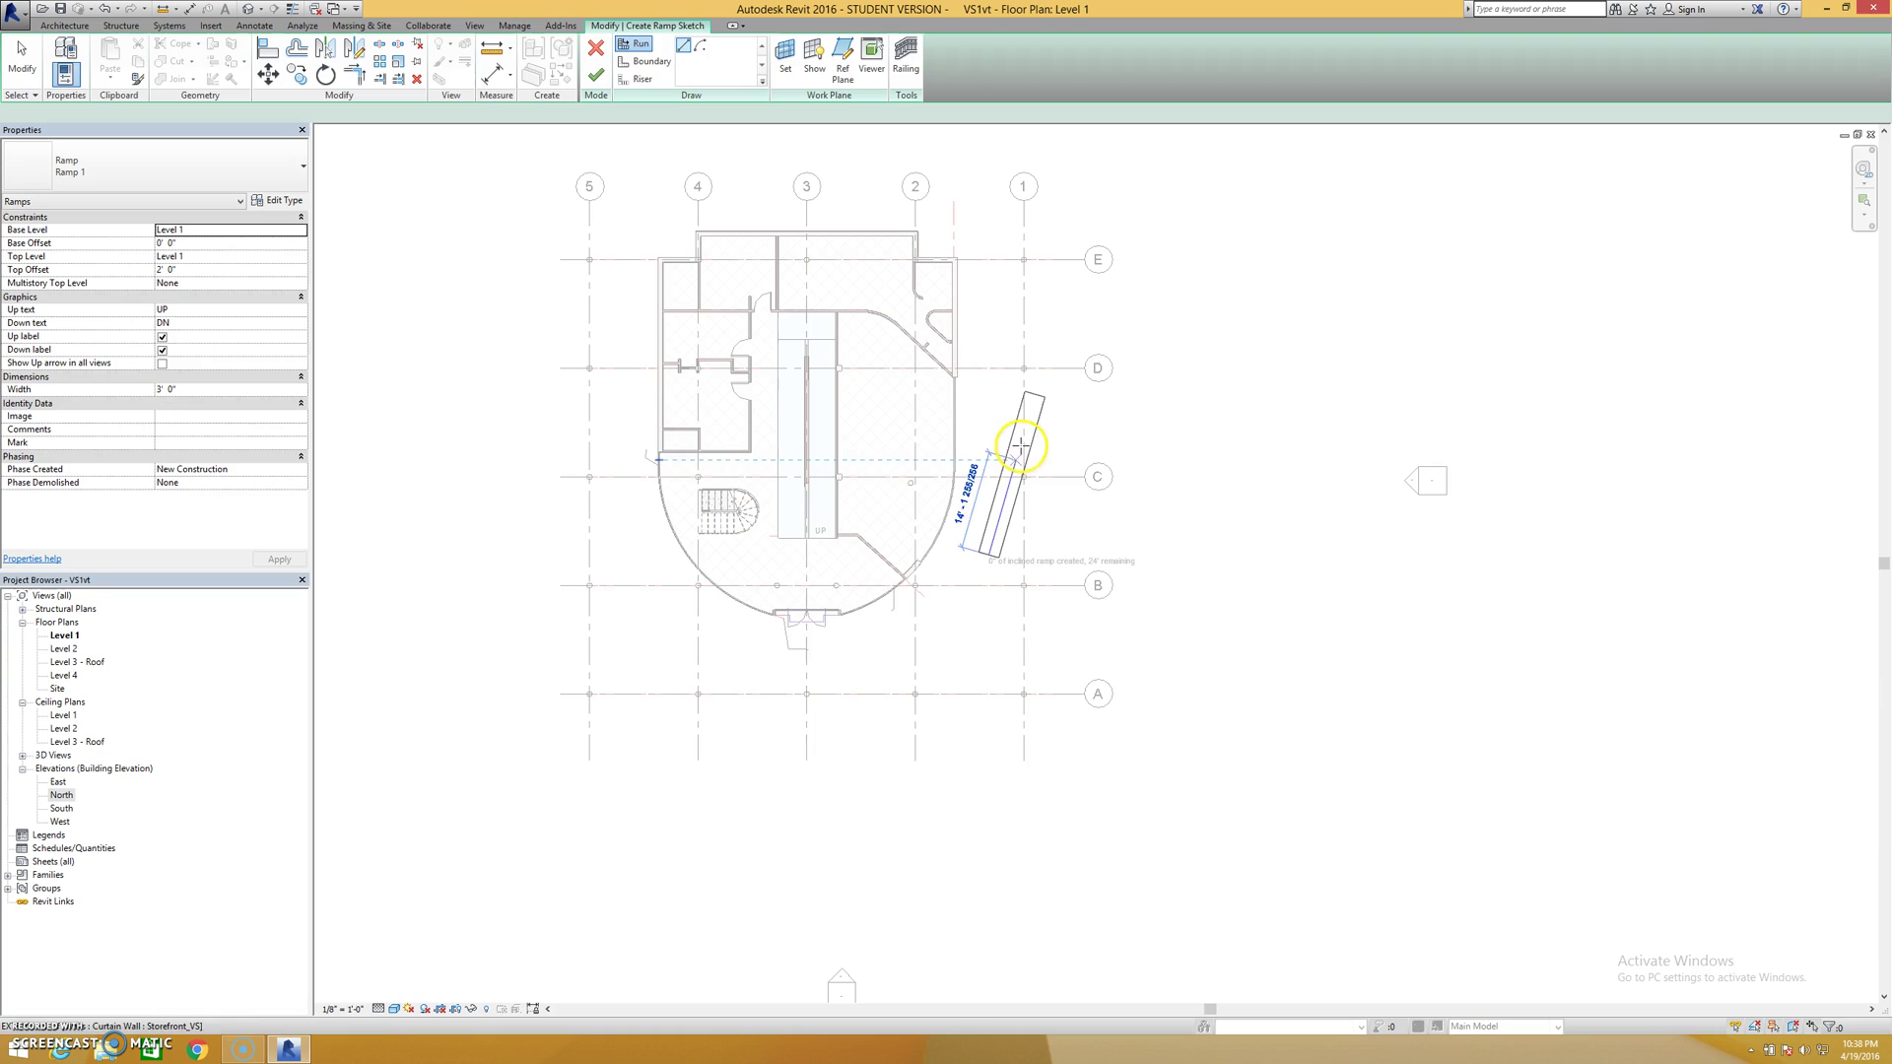
pyautogui.click(1036, 387)
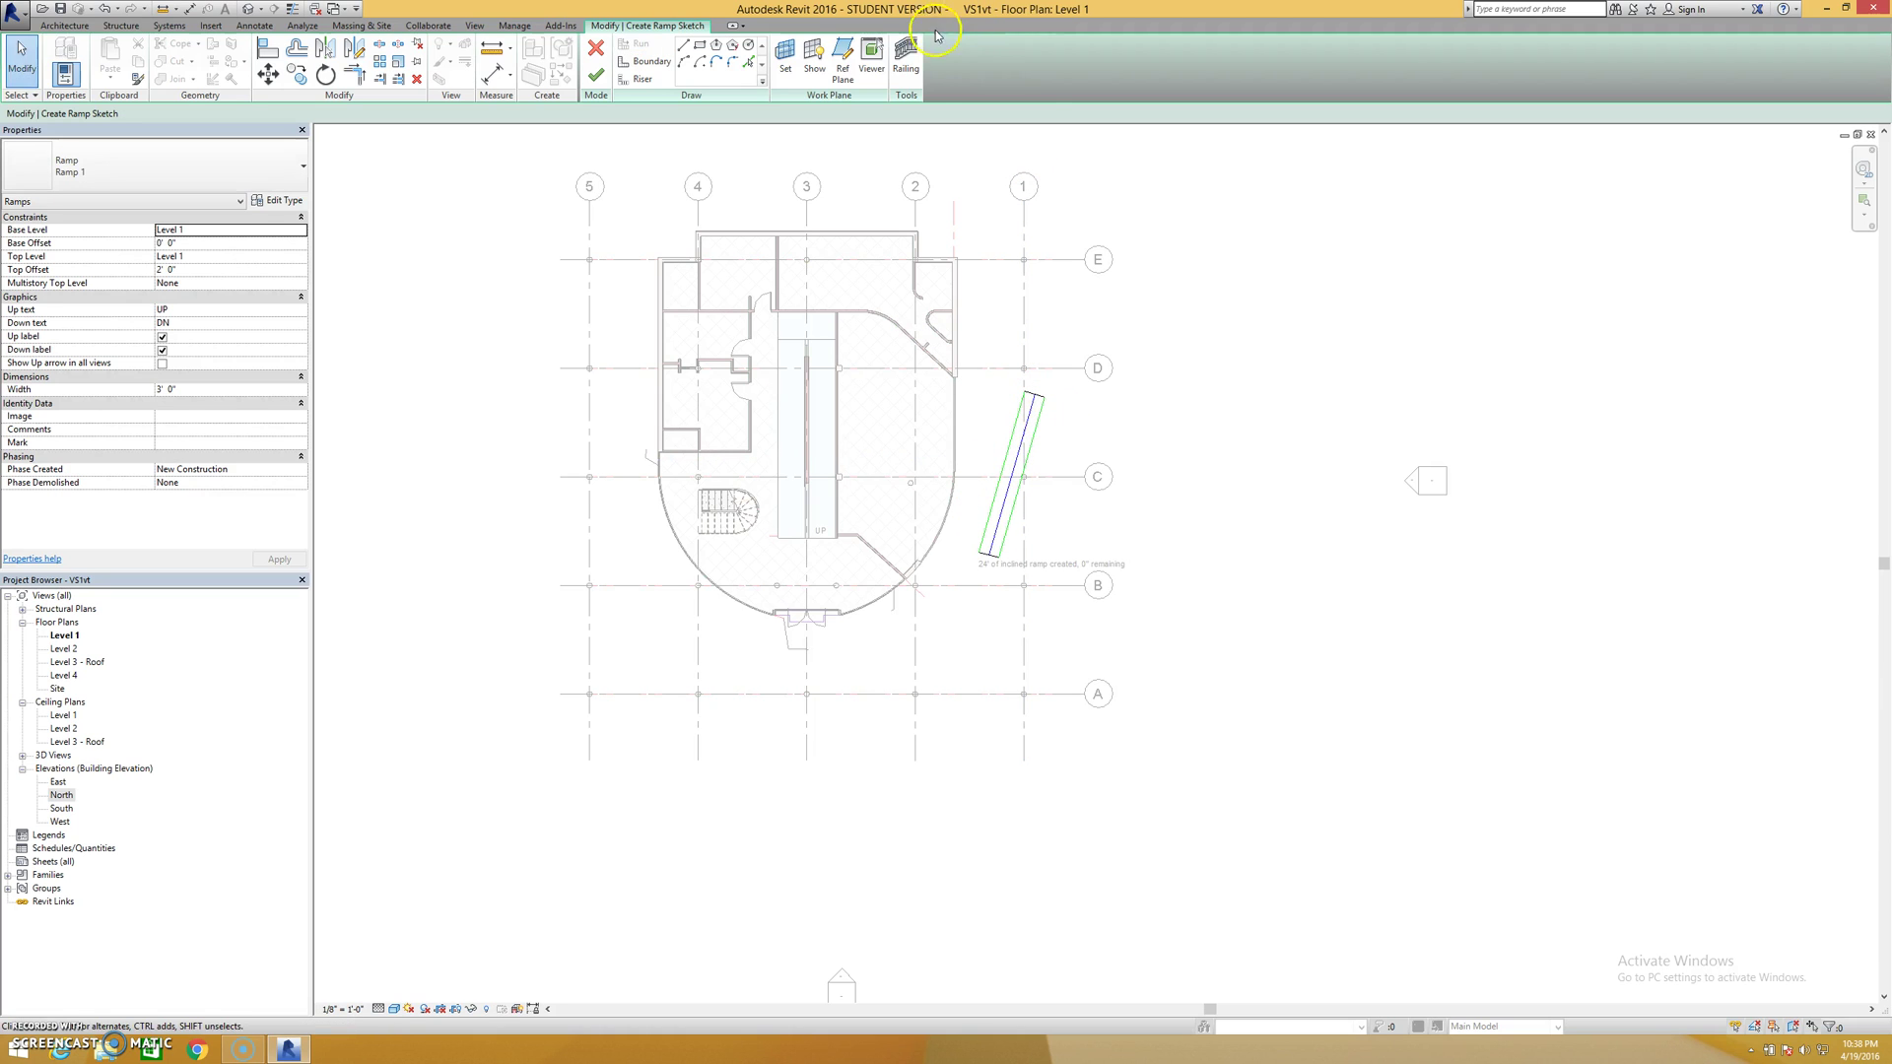
# Give the ramp Guardrail - Pipe railing, finish it and view it in Default 3D View
pyautogui.click(905, 57)
pyautogui.click(918, 490)
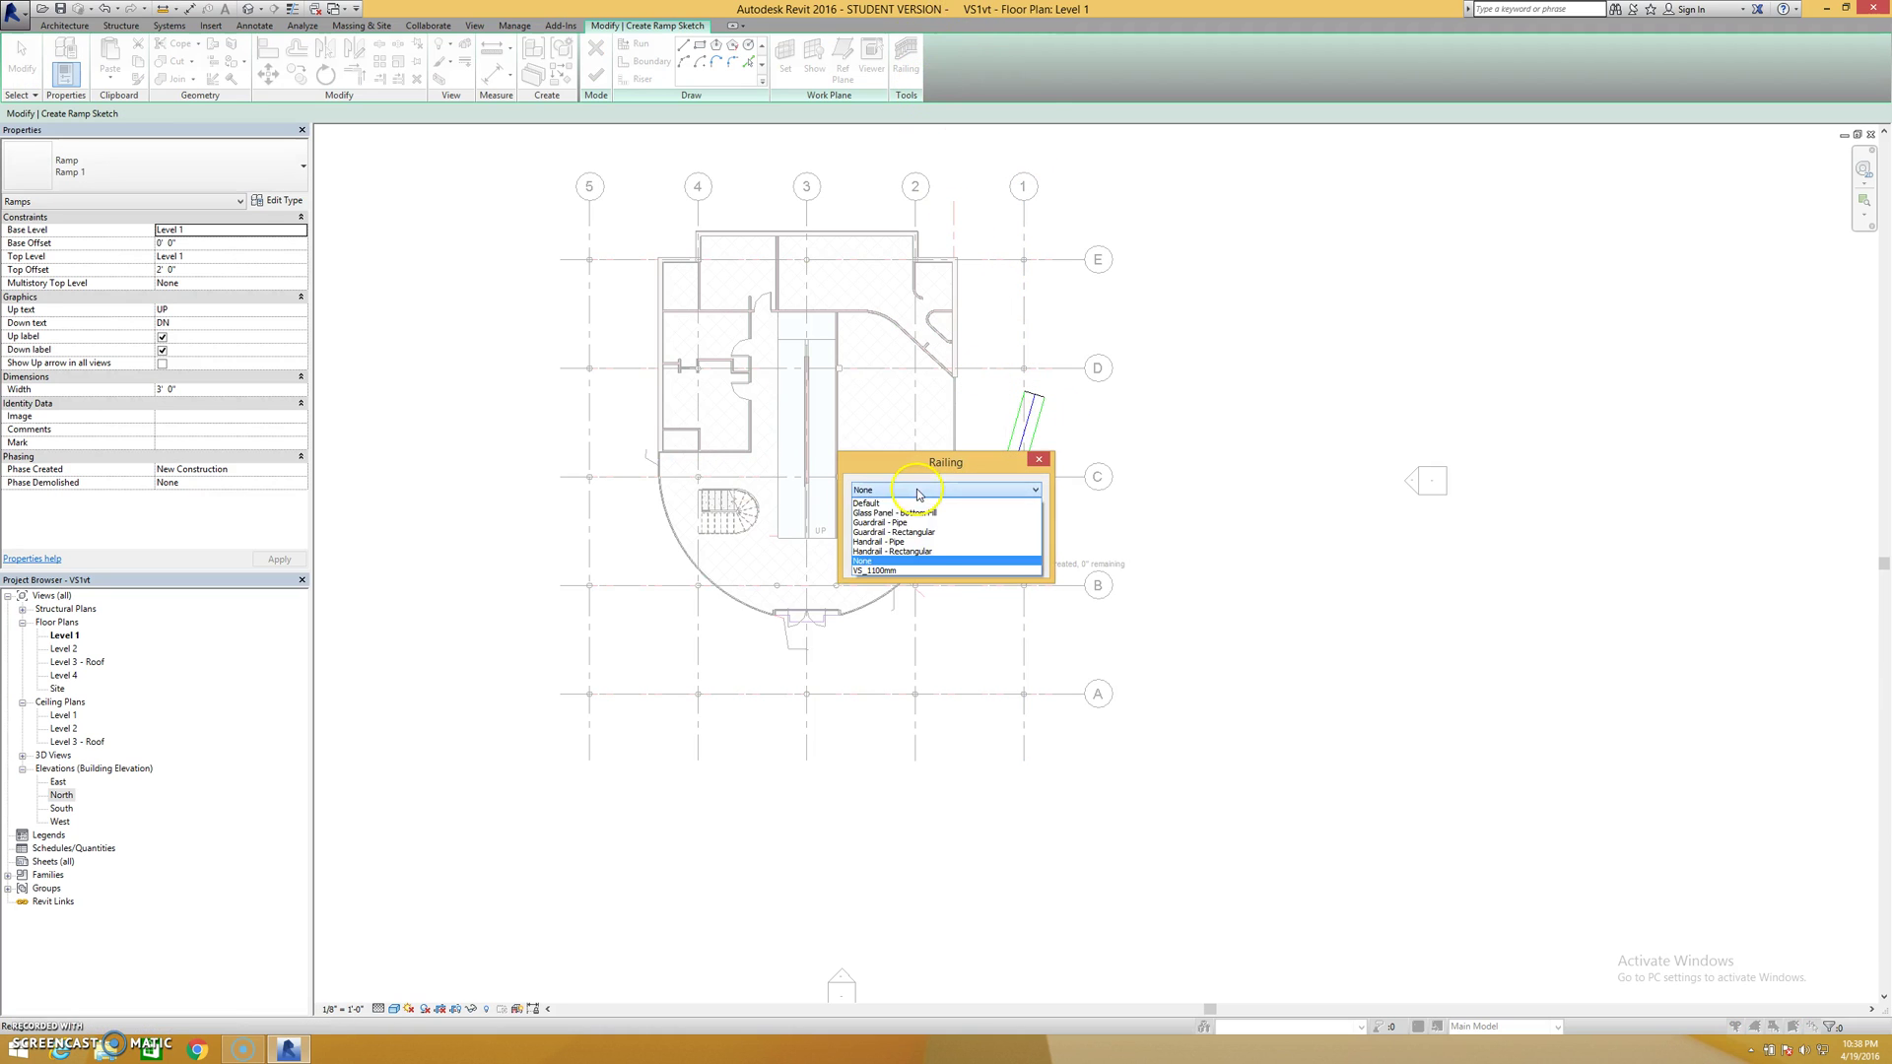
pyautogui.click(914, 529)
pyautogui.click(936, 564)
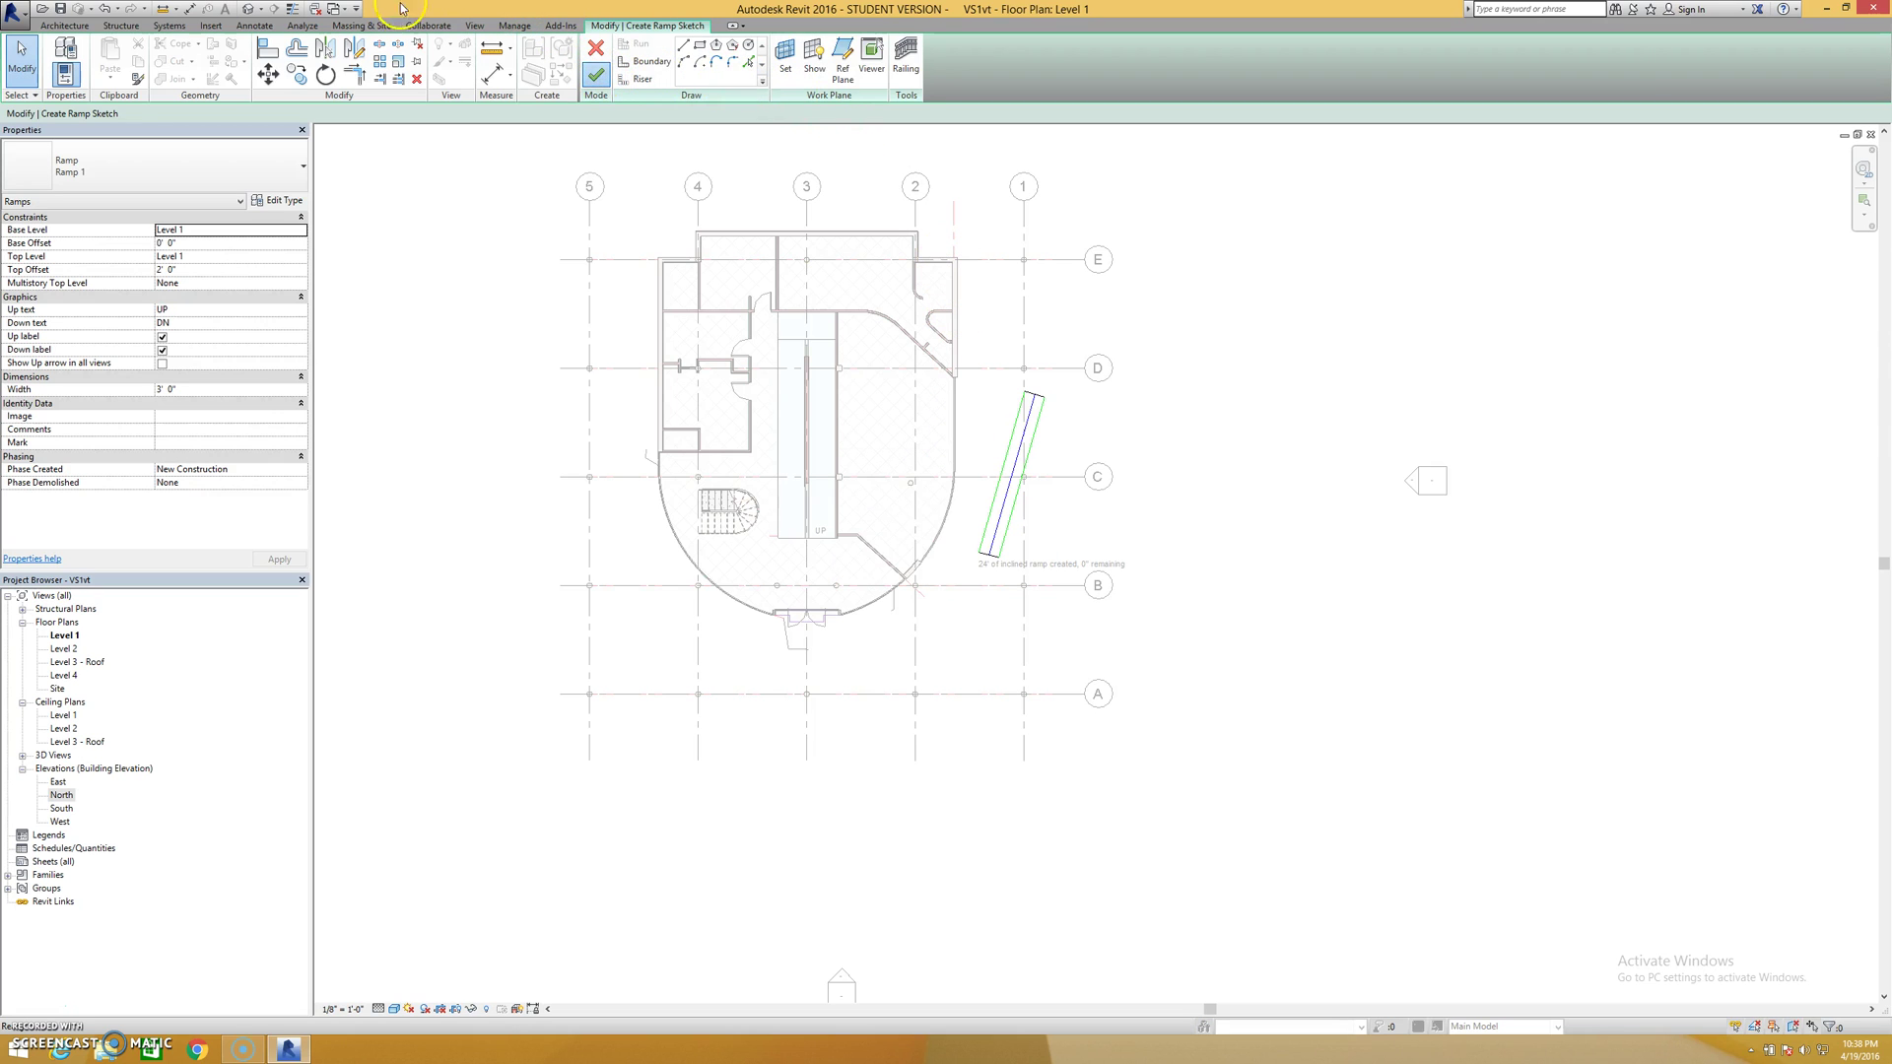
pyautogui.click(248, 9)
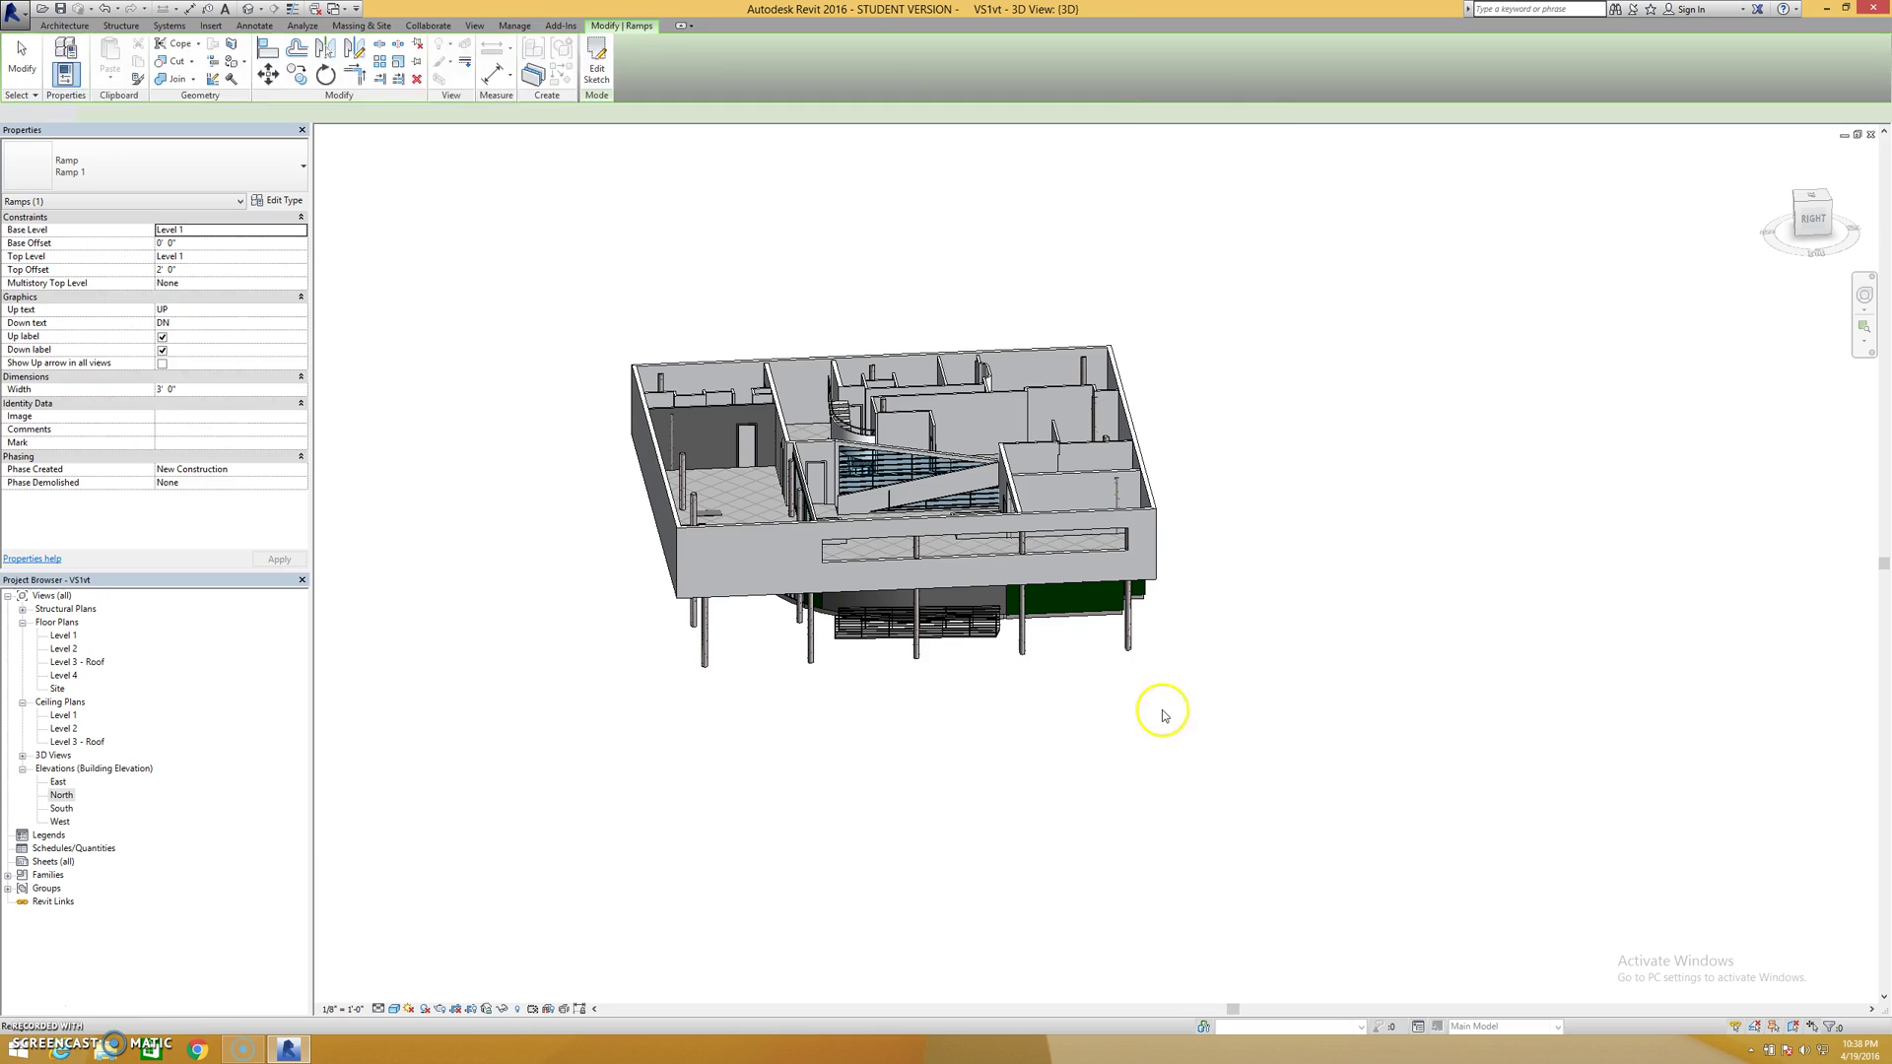
pyautogui.click(1163, 716)
pyautogui.scroll(3, 951, 648)
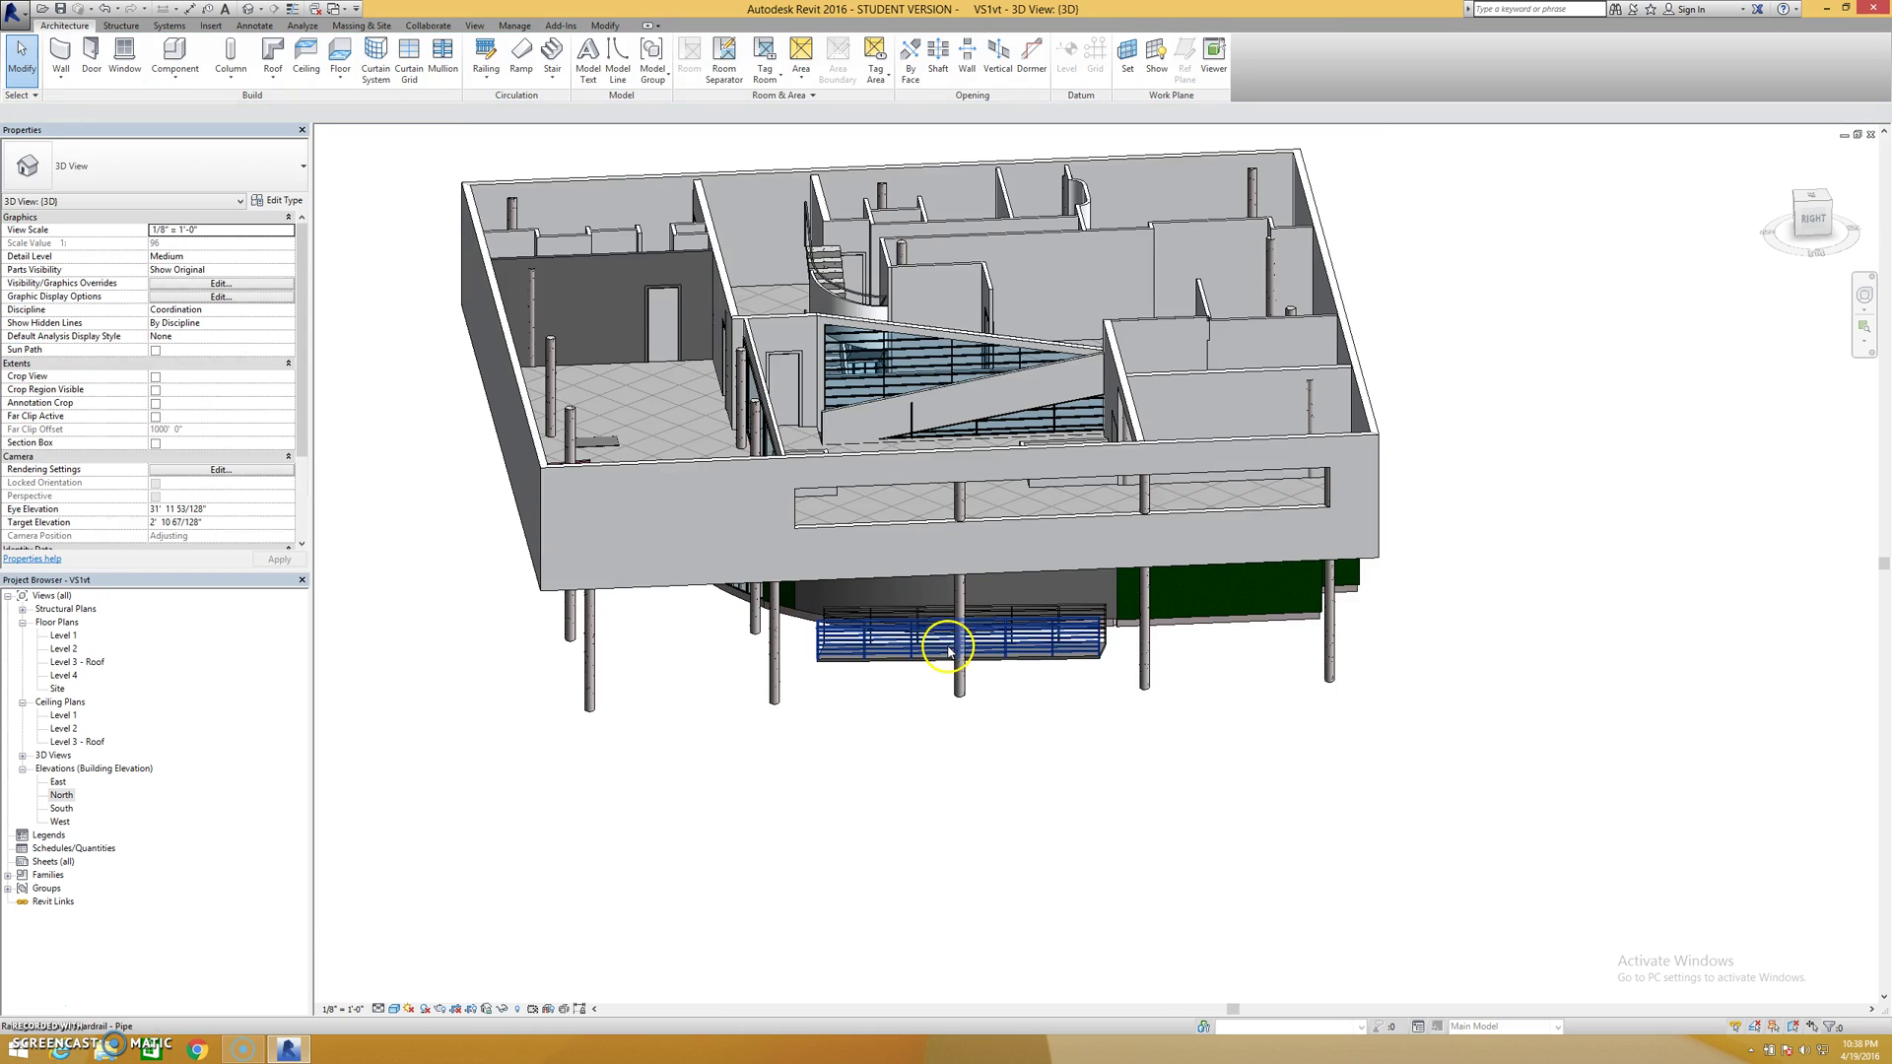
pyautogui.scroll(2, 948, 651)
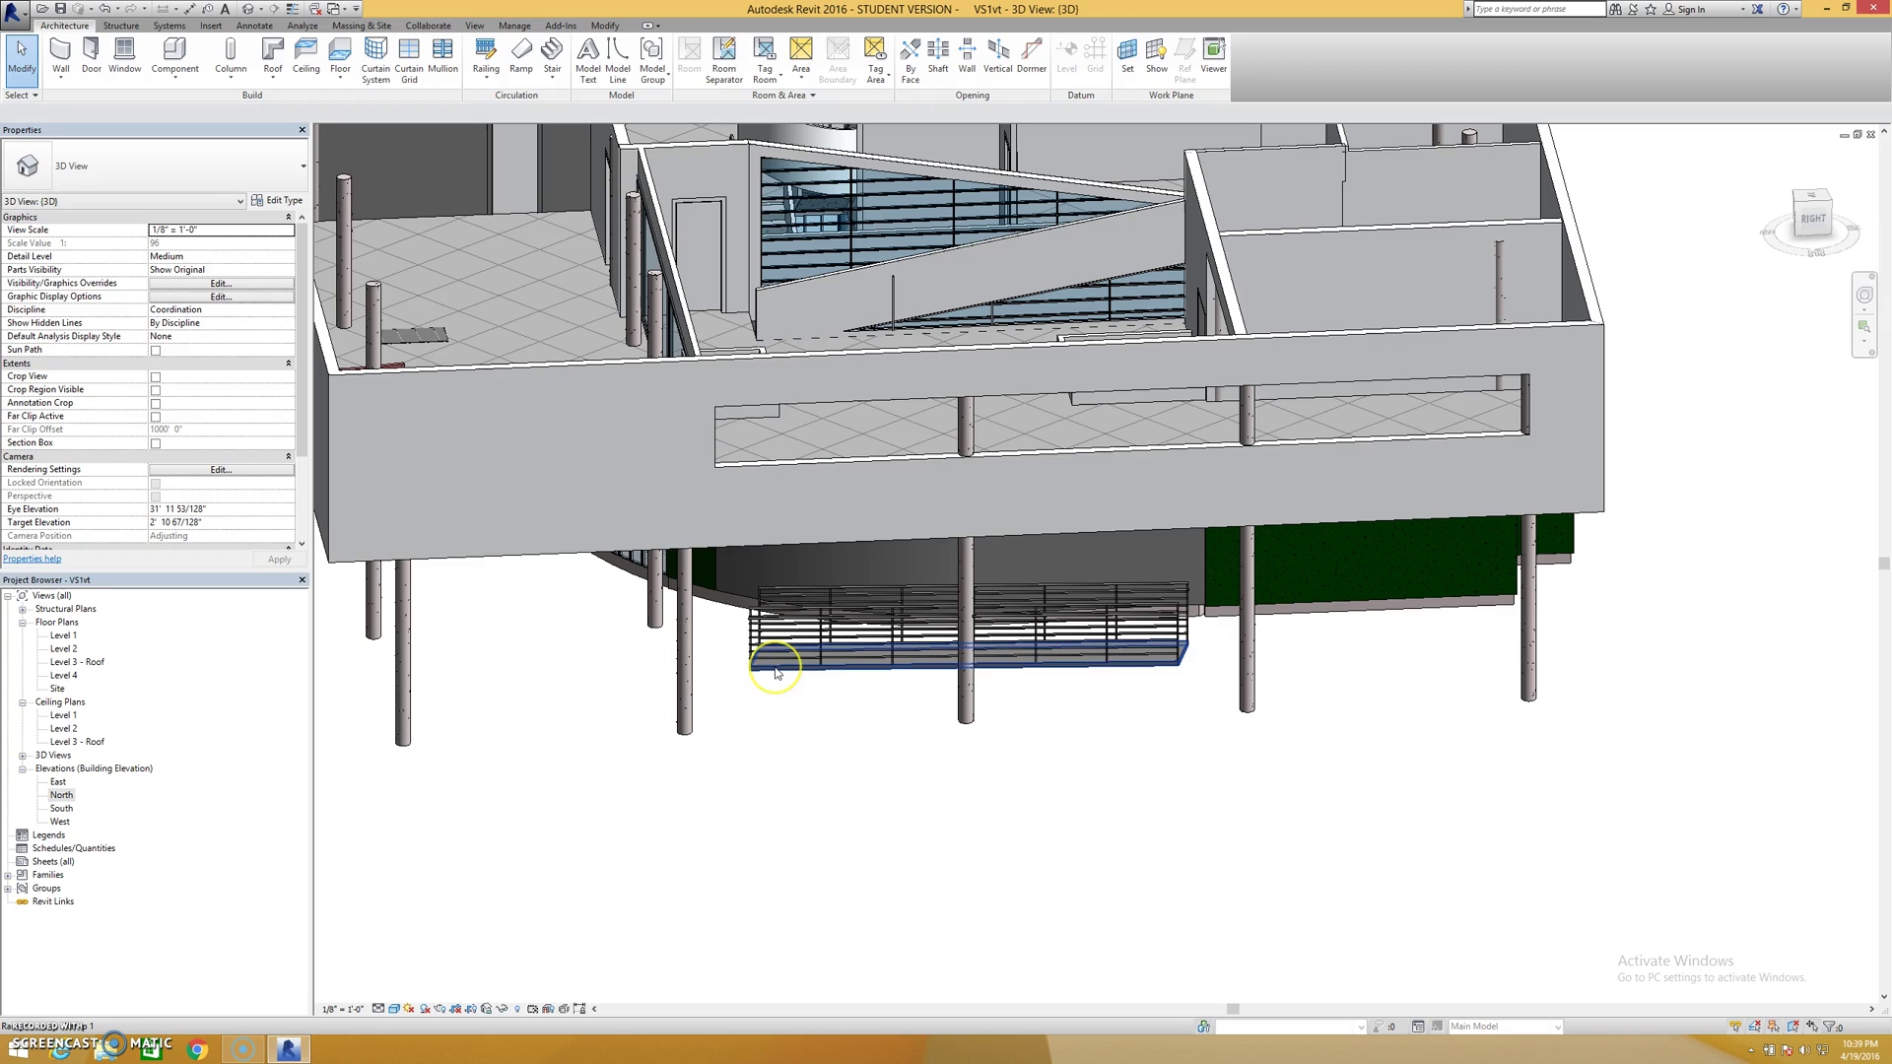
pyautogui.click(779, 670)
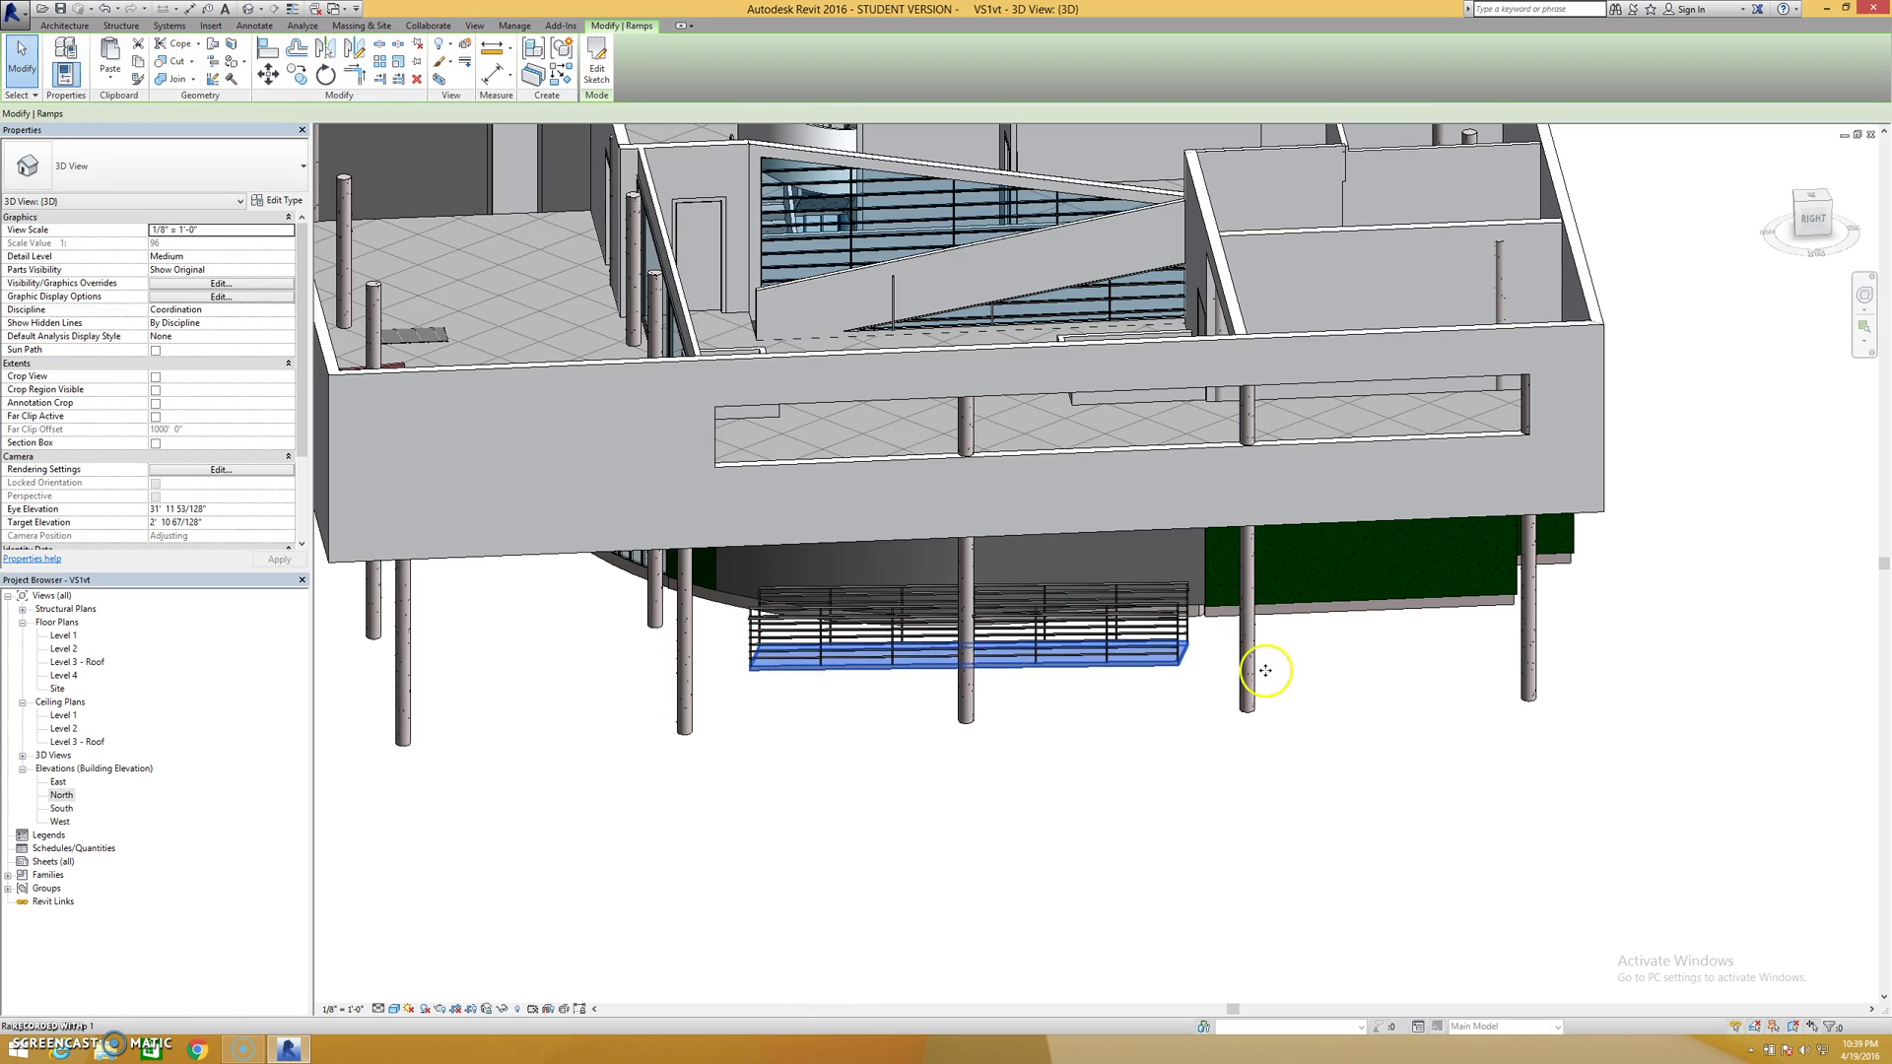
pyautogui.click(1207, 665)
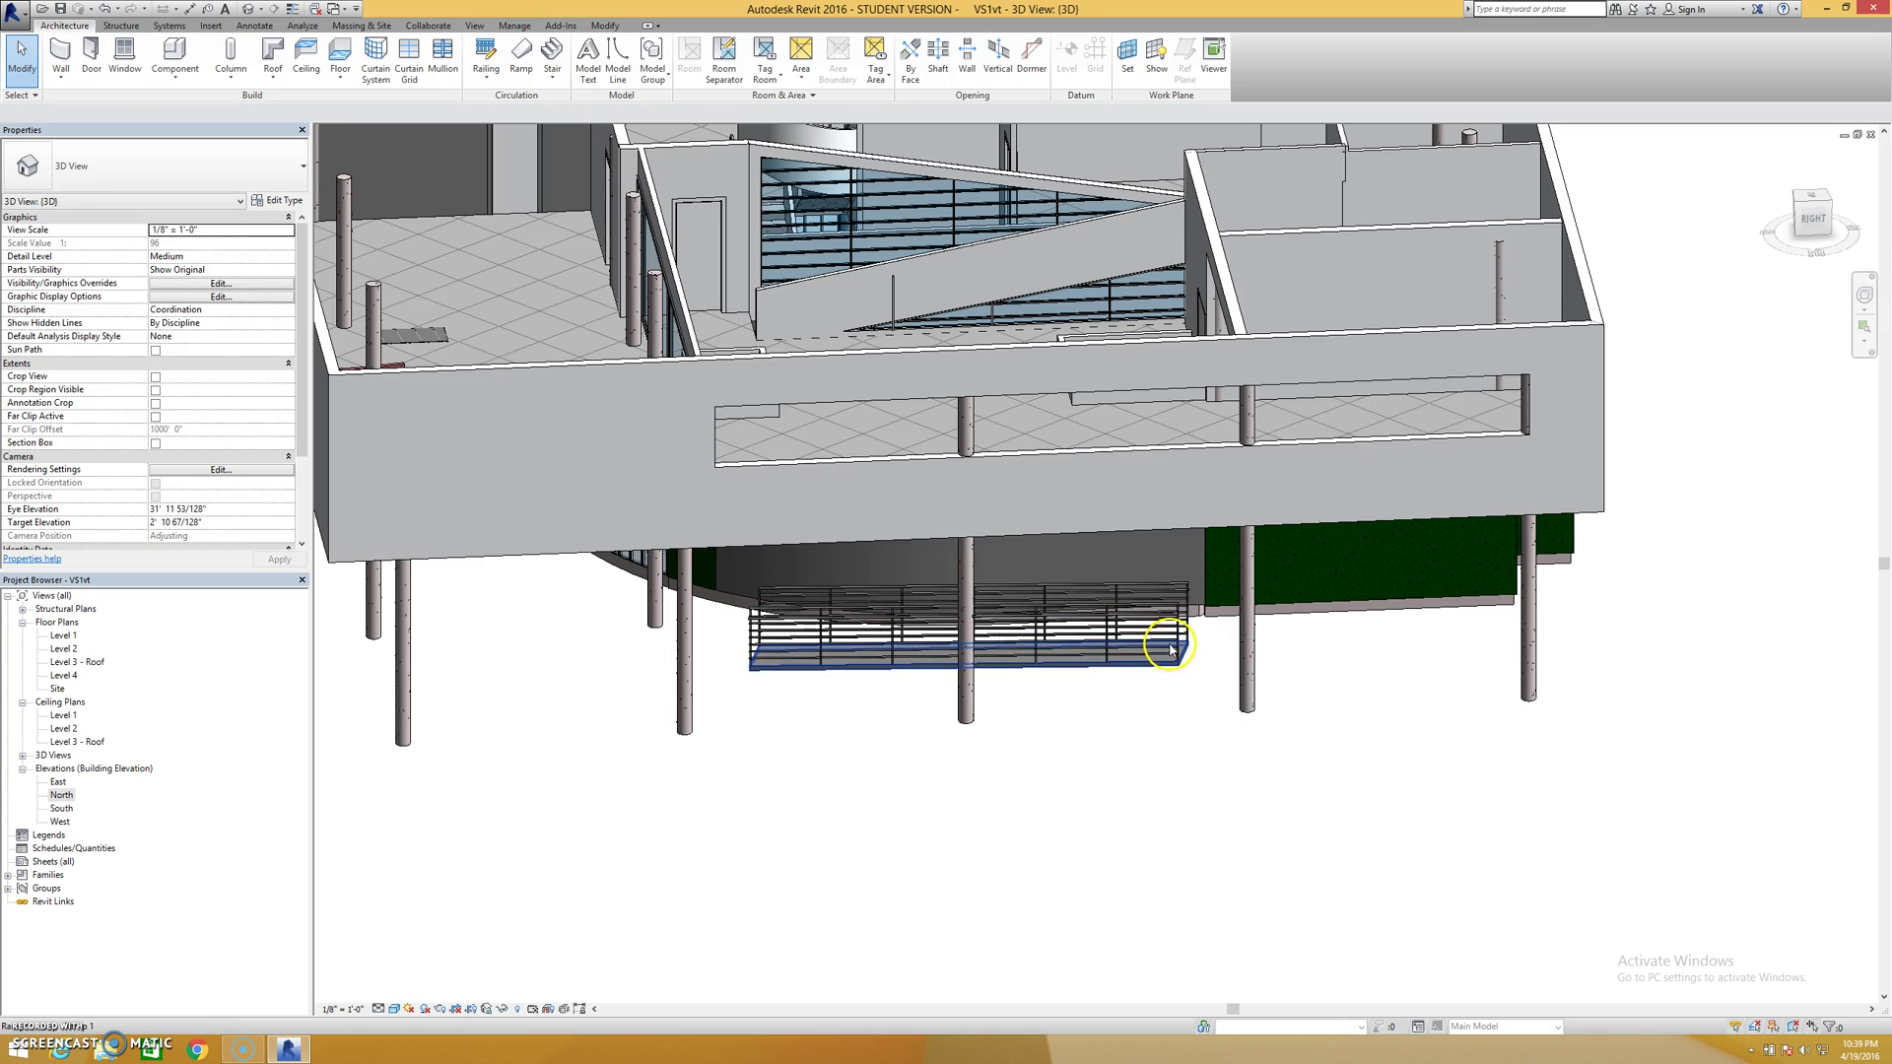
pyautogui.click(1164, 641)
pyautogui.click(1192, 663)
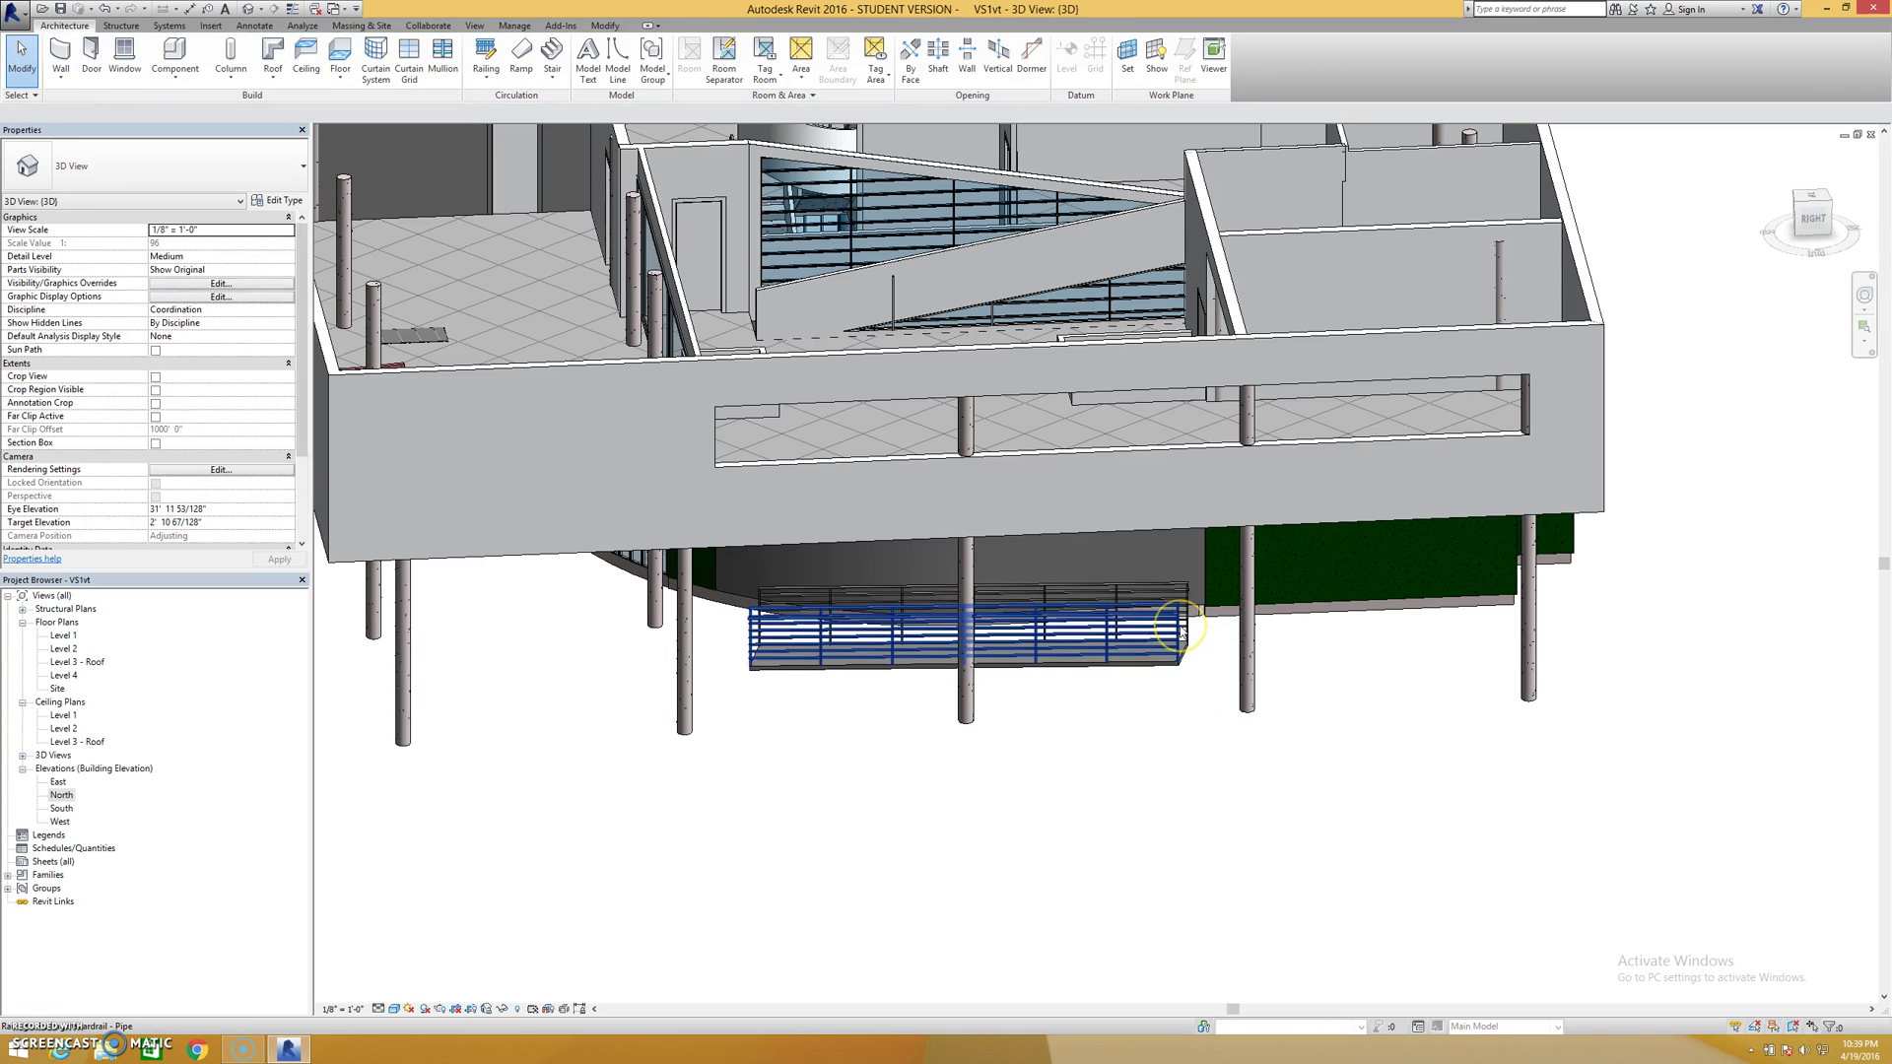
pyautogui.click(1180, 632)
# Add a short line to the railing path from the ramp's top end outward toward grid D
pyautogui.click(1190, 638)
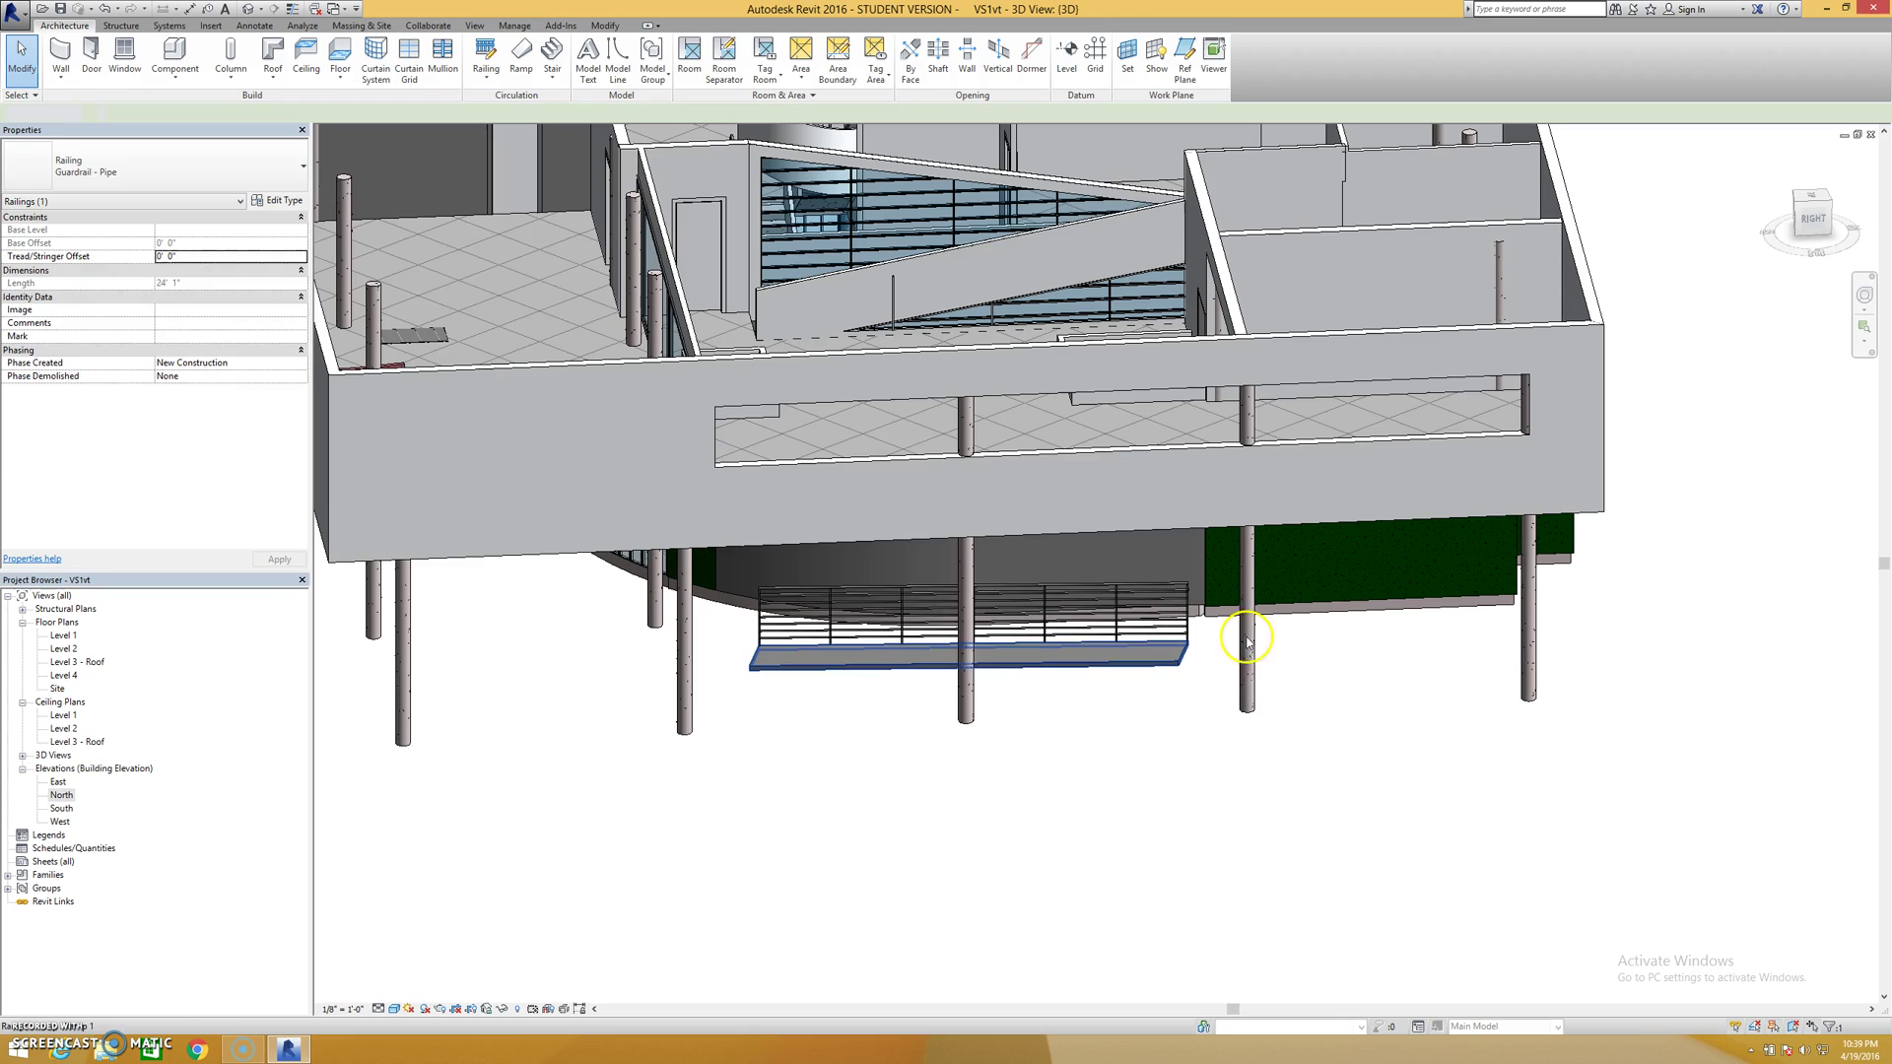
pyautogui.click(1138, 632)
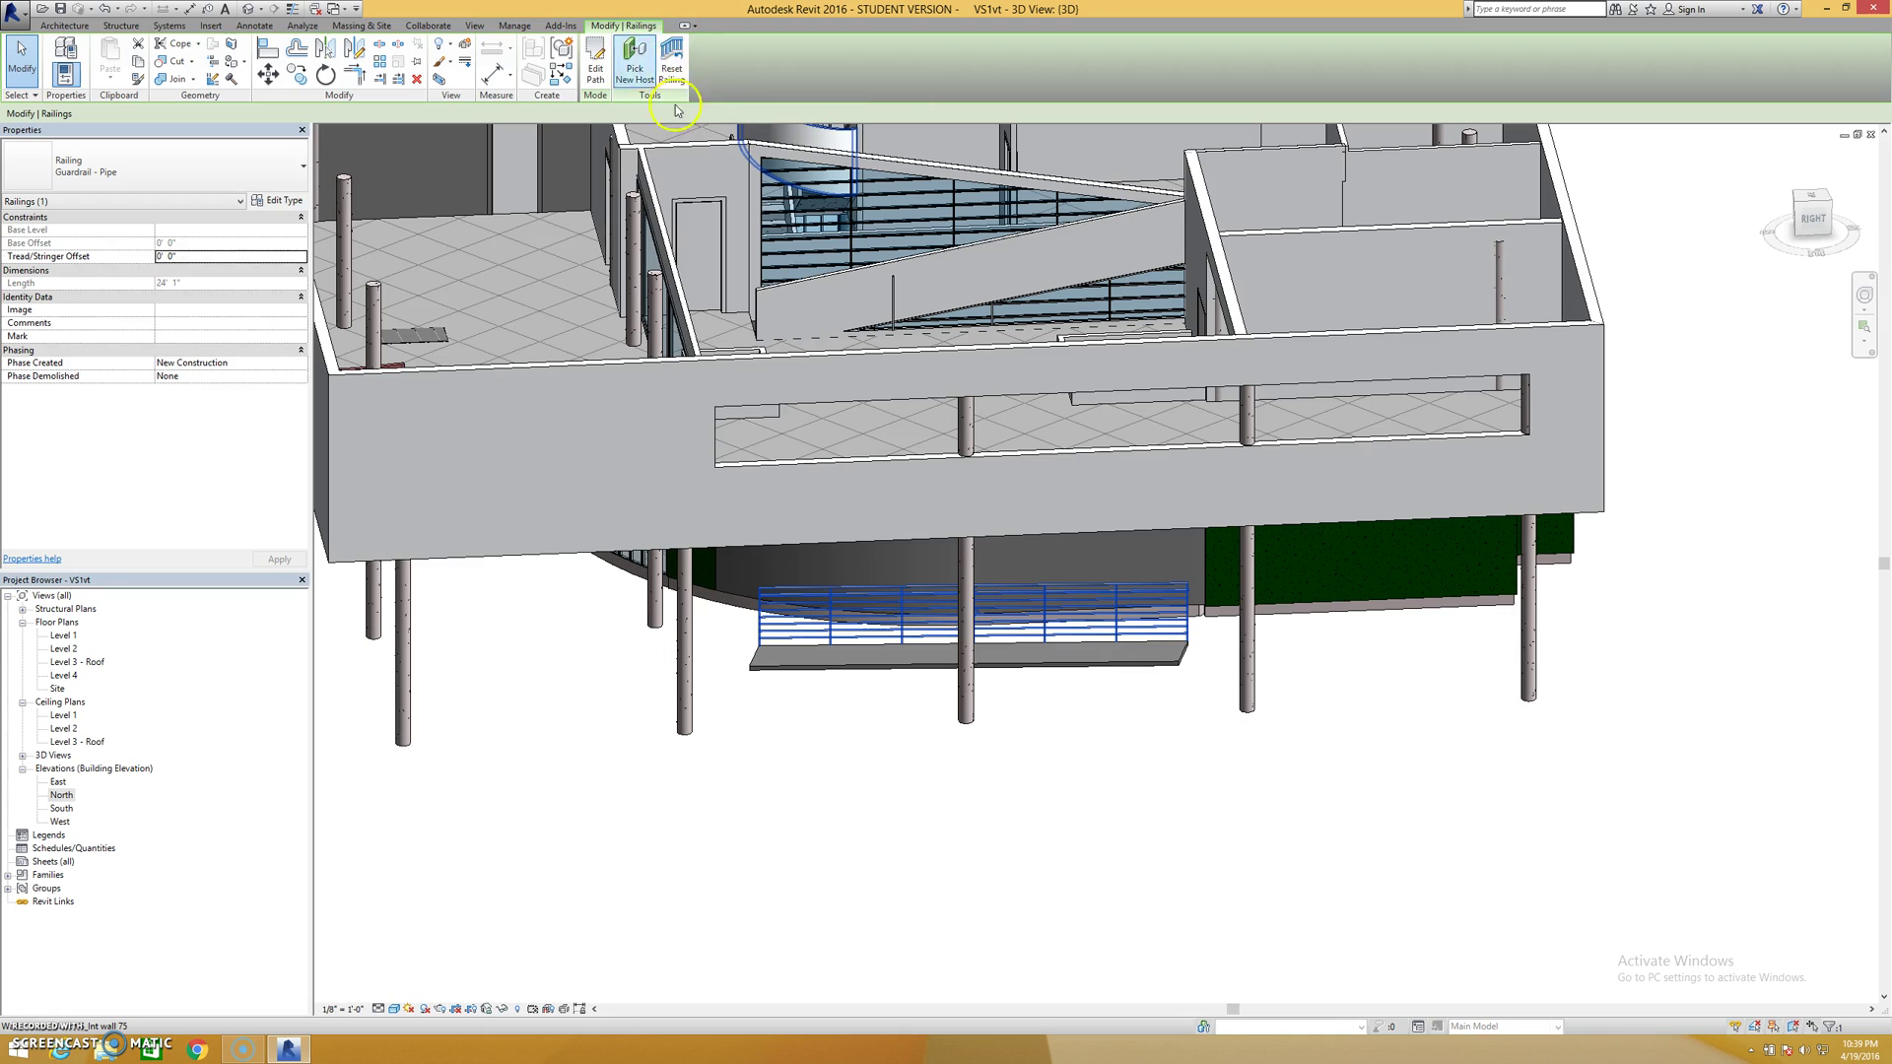
pyautogui.click(595, 75)
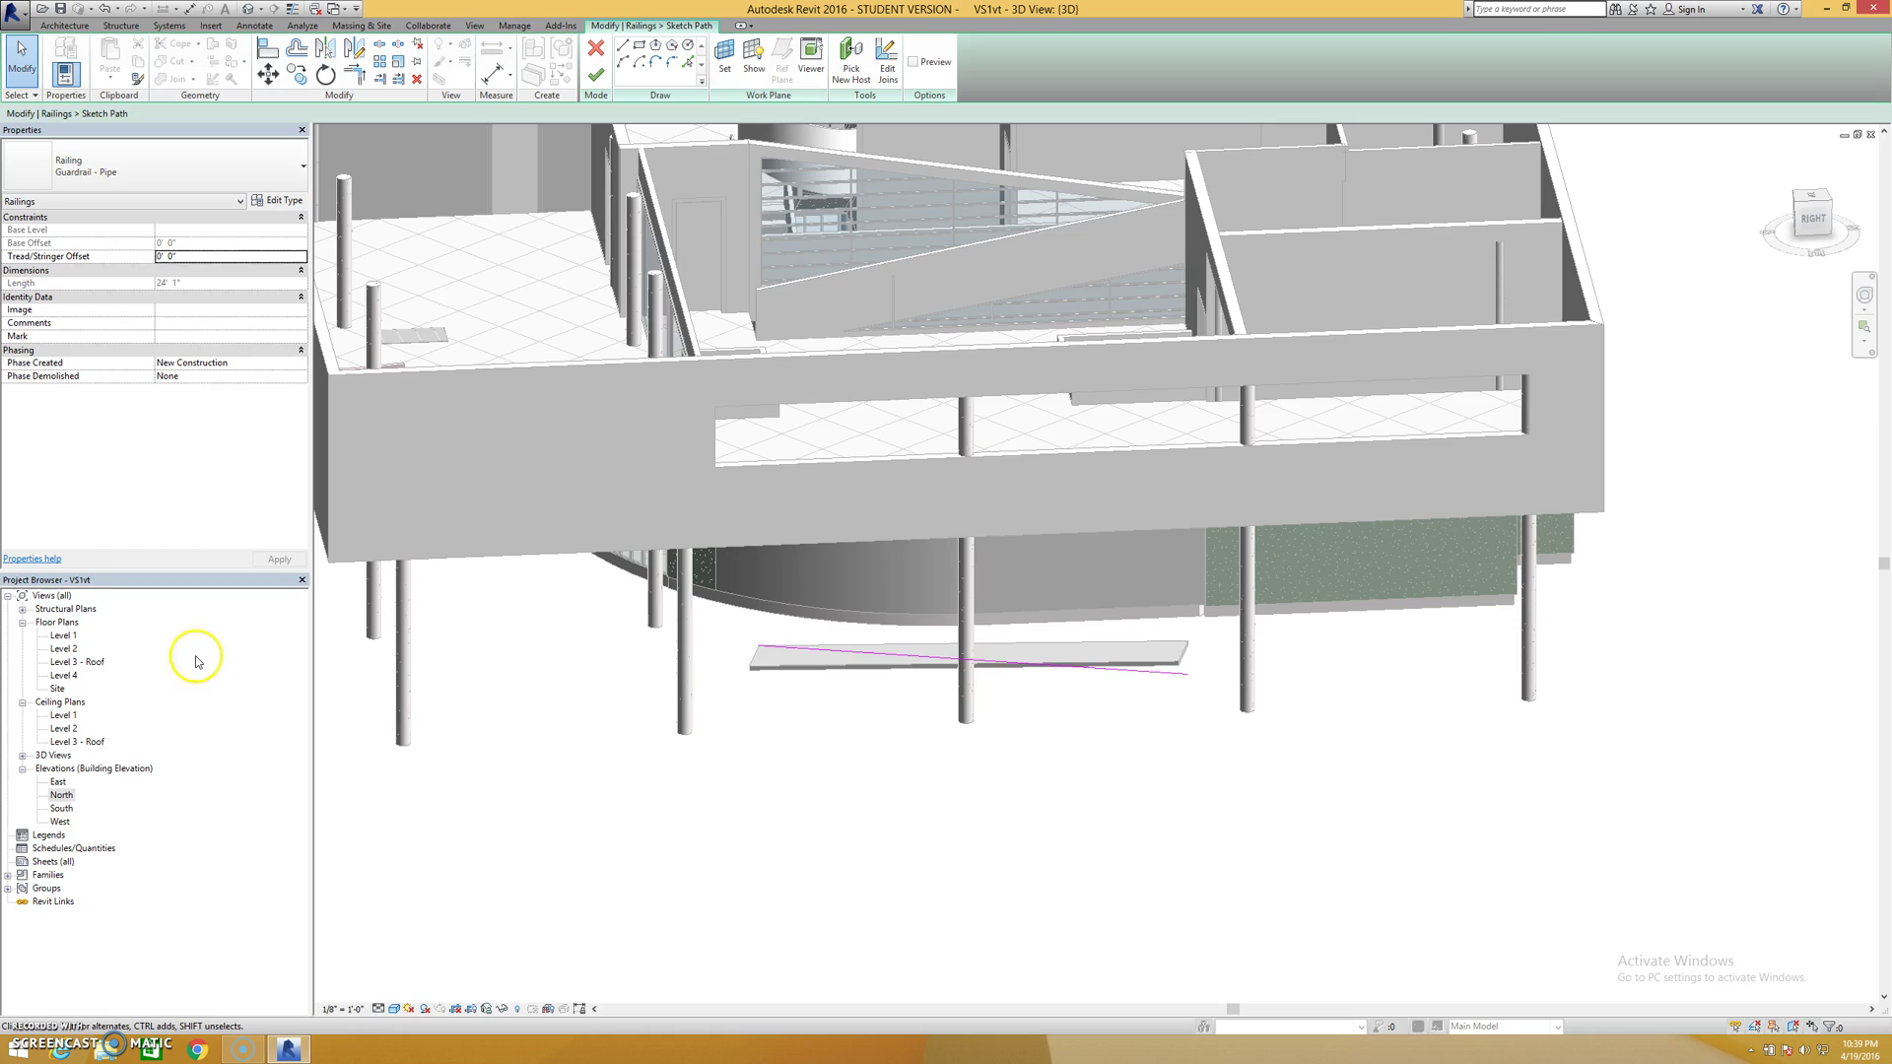
pyautogui.doubleClick(65, 635)
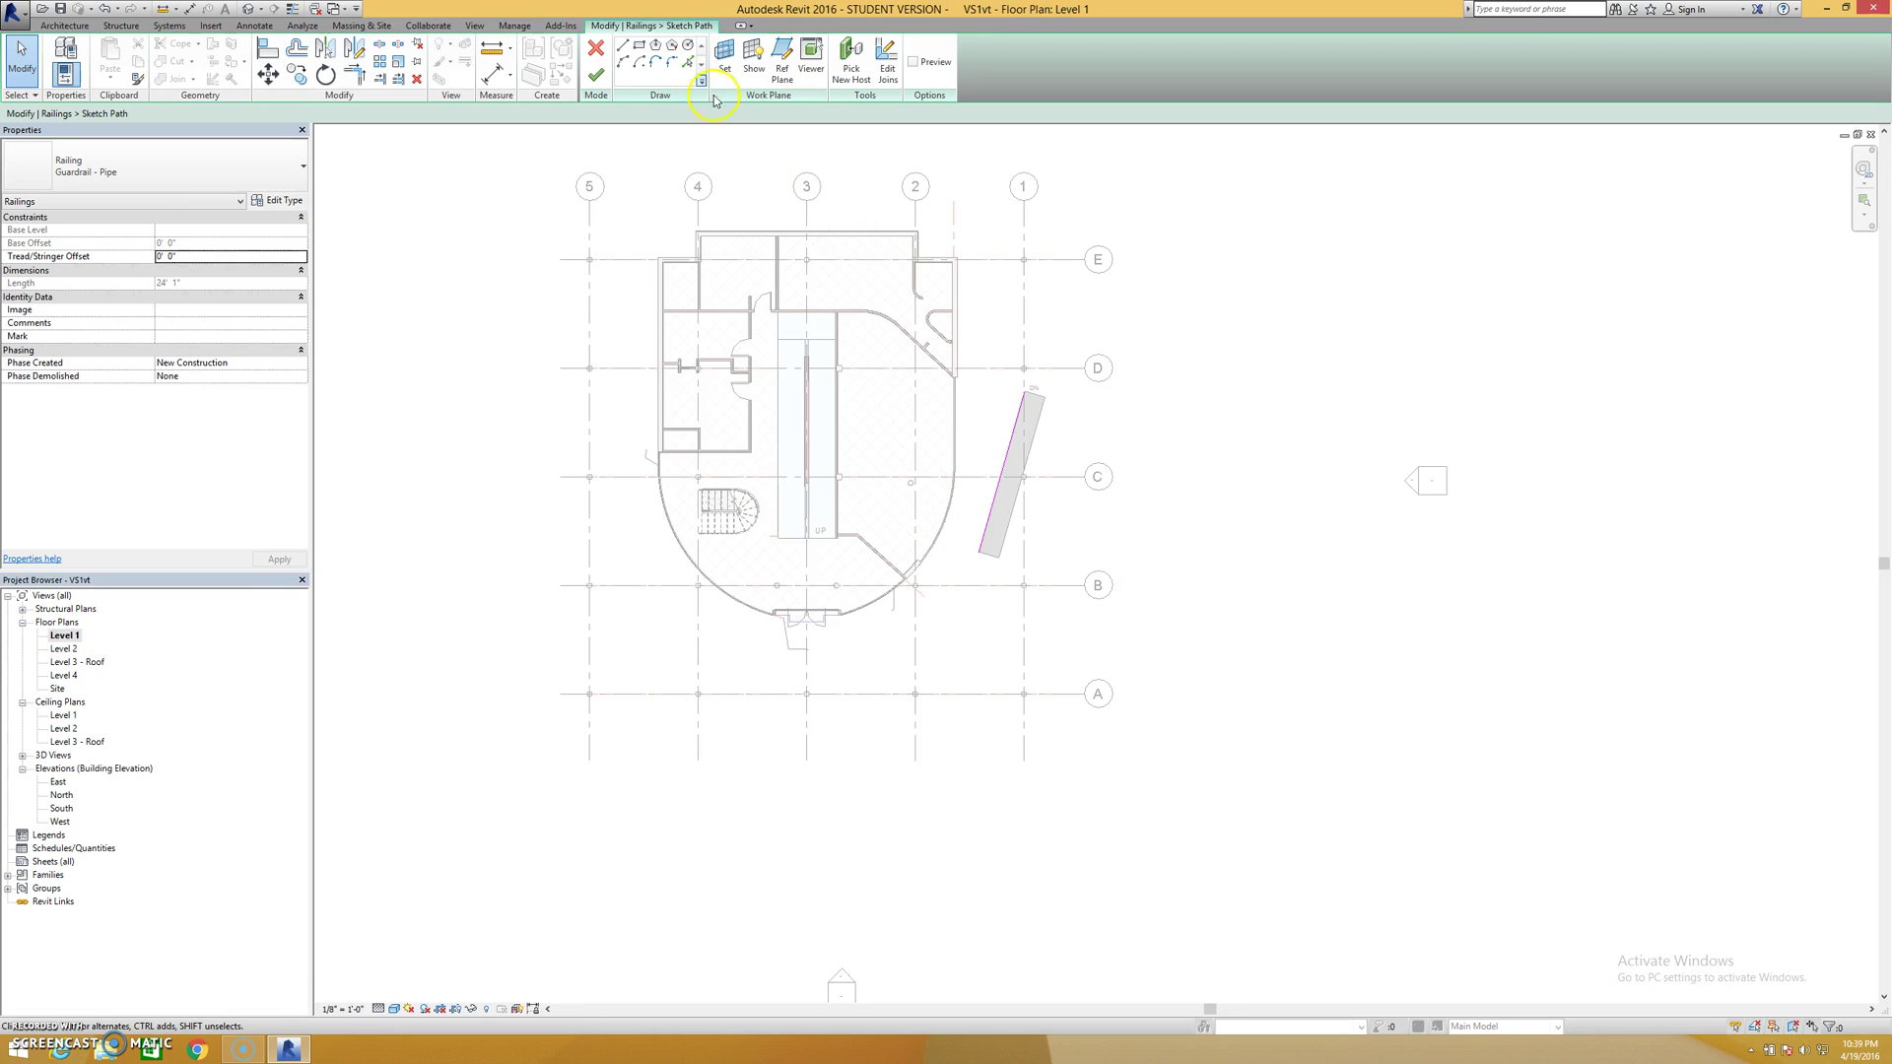
pyautogui.click(625, 48)
pyautogui.scroll(5, 1025, 369)
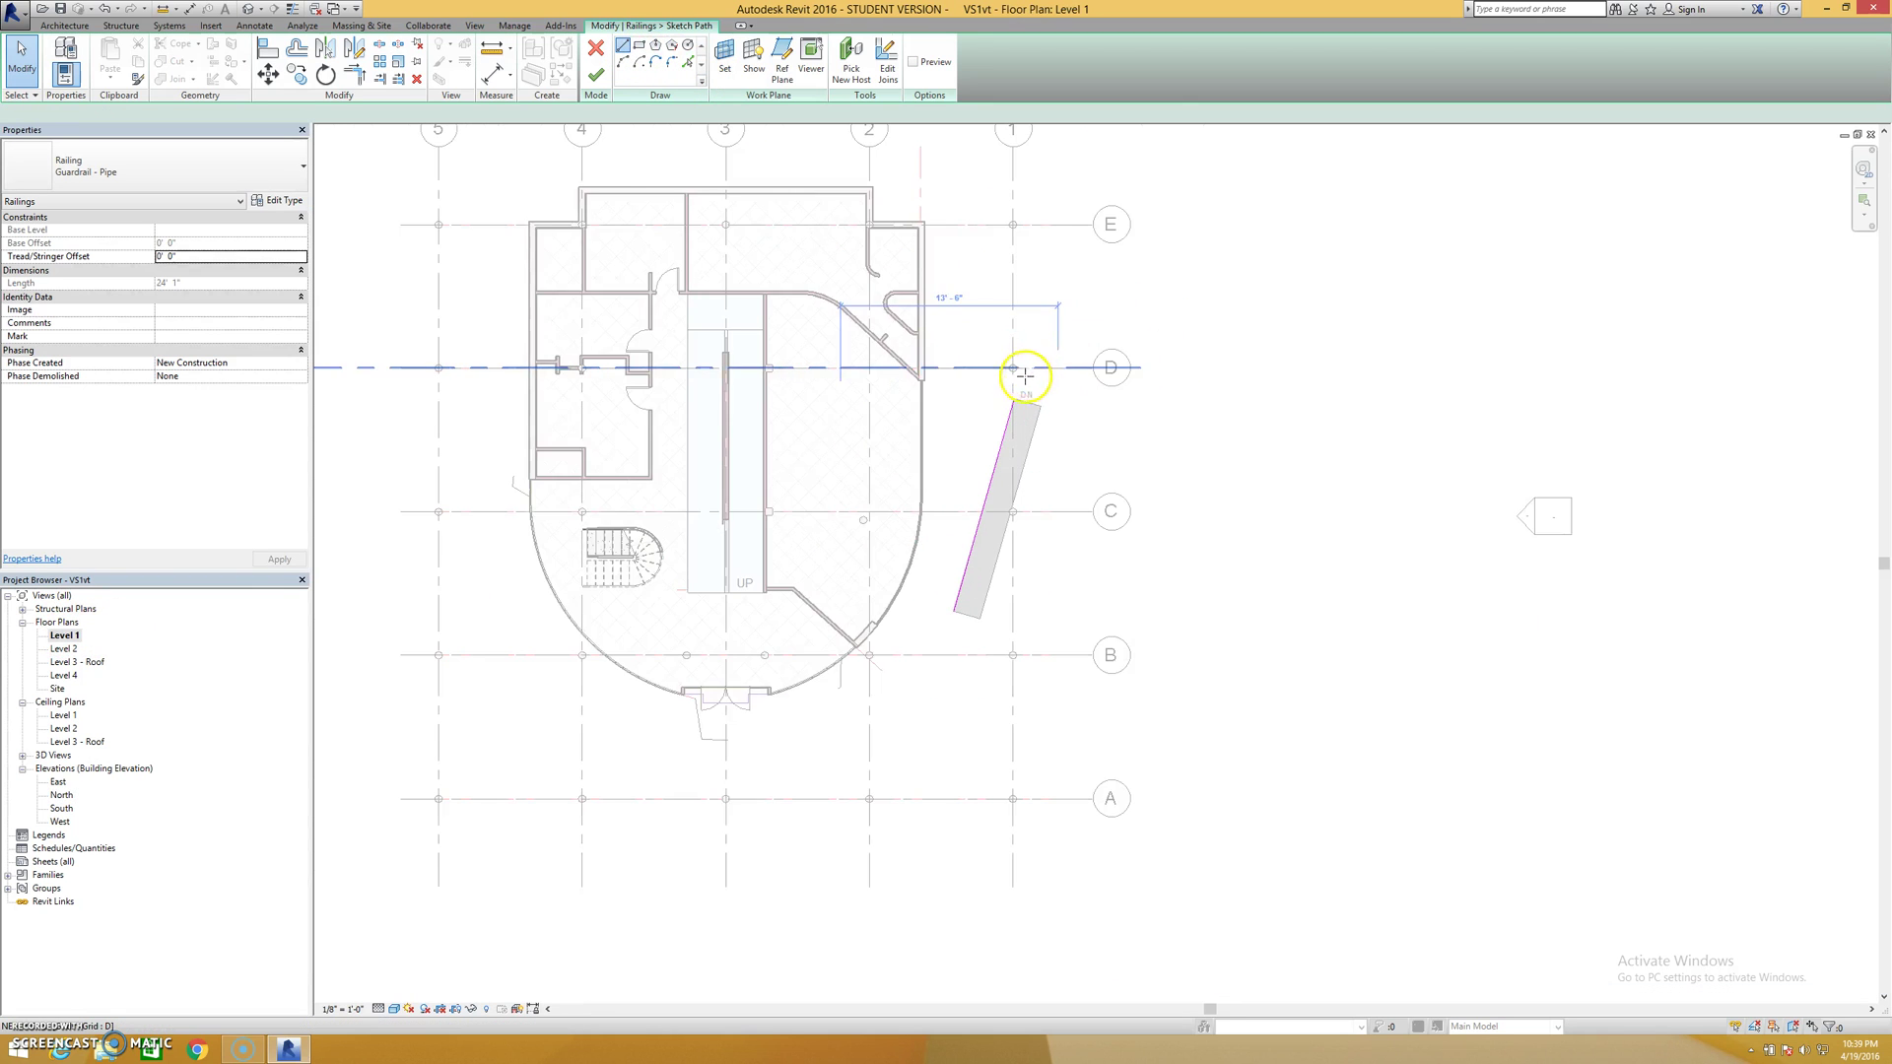
pyautogui.scroll(1, 1015, 394)
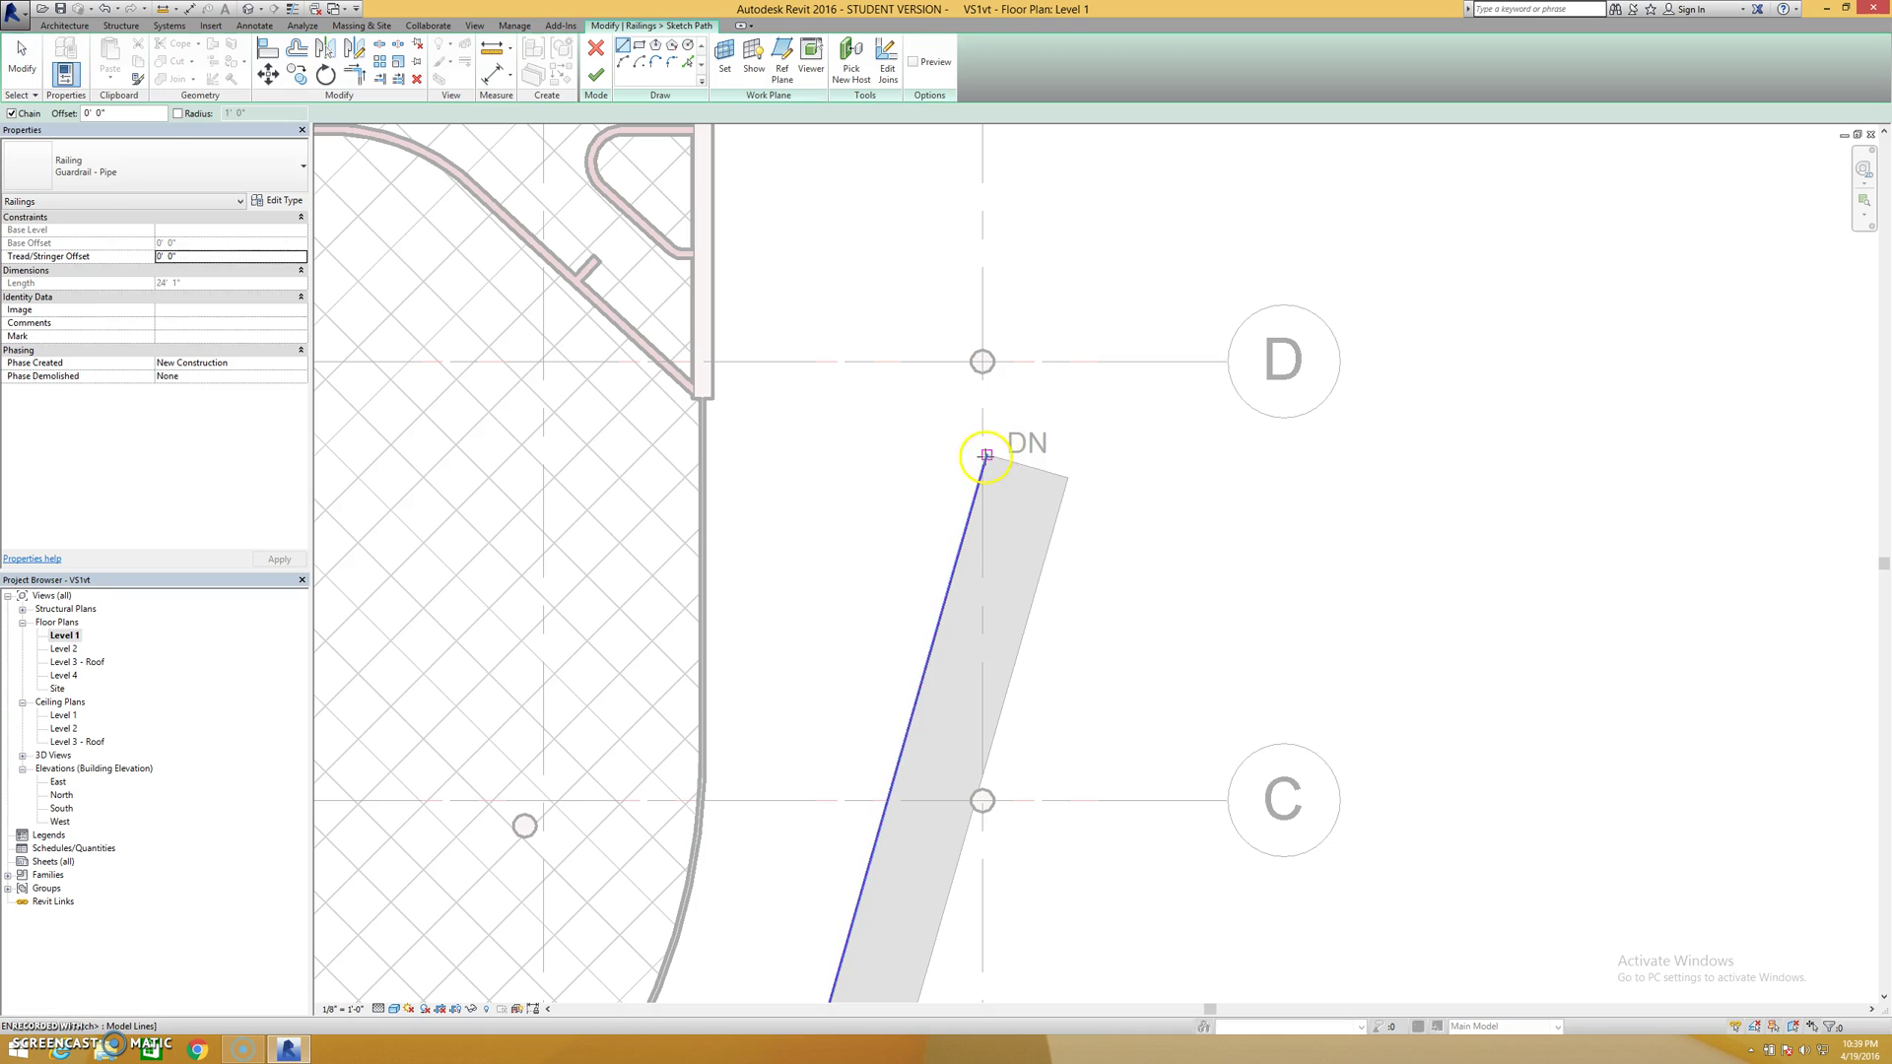
pyautogui.click(986, 452)
pyautogui.click(998, 406)
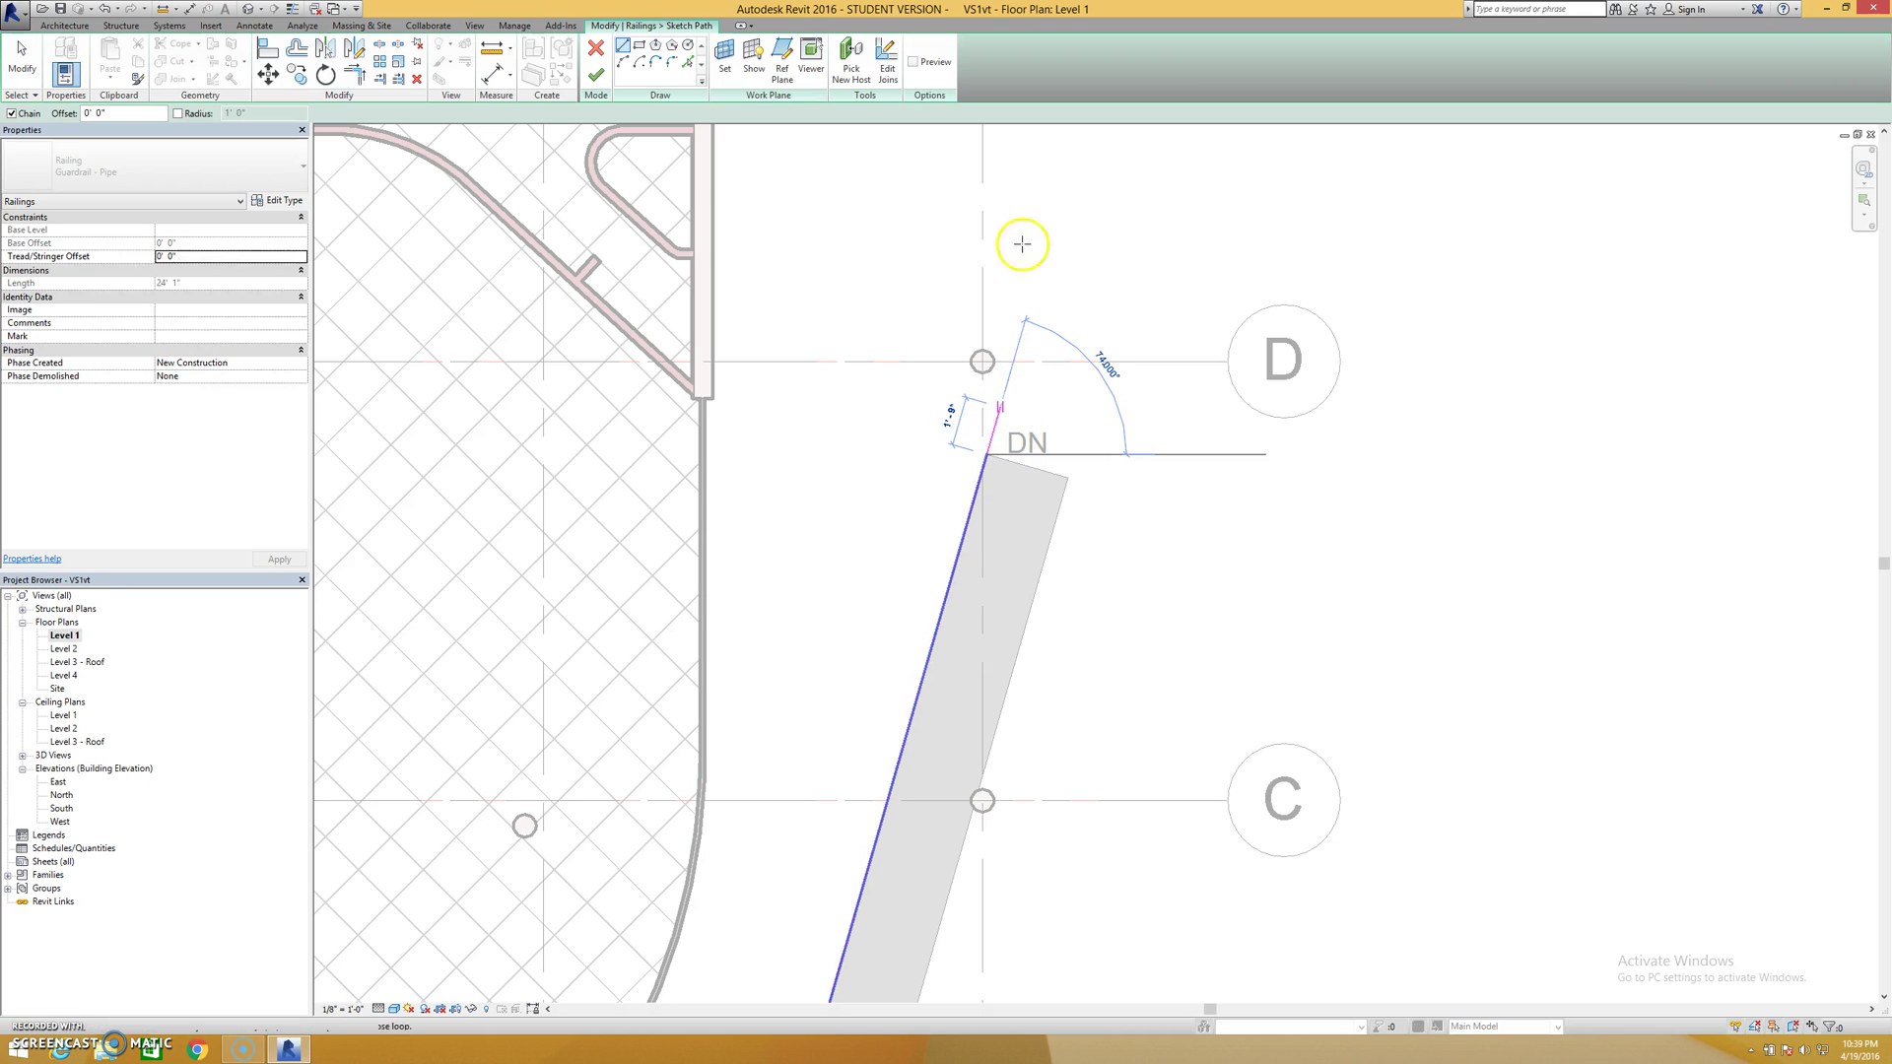
pyautogui.click(595, 75)
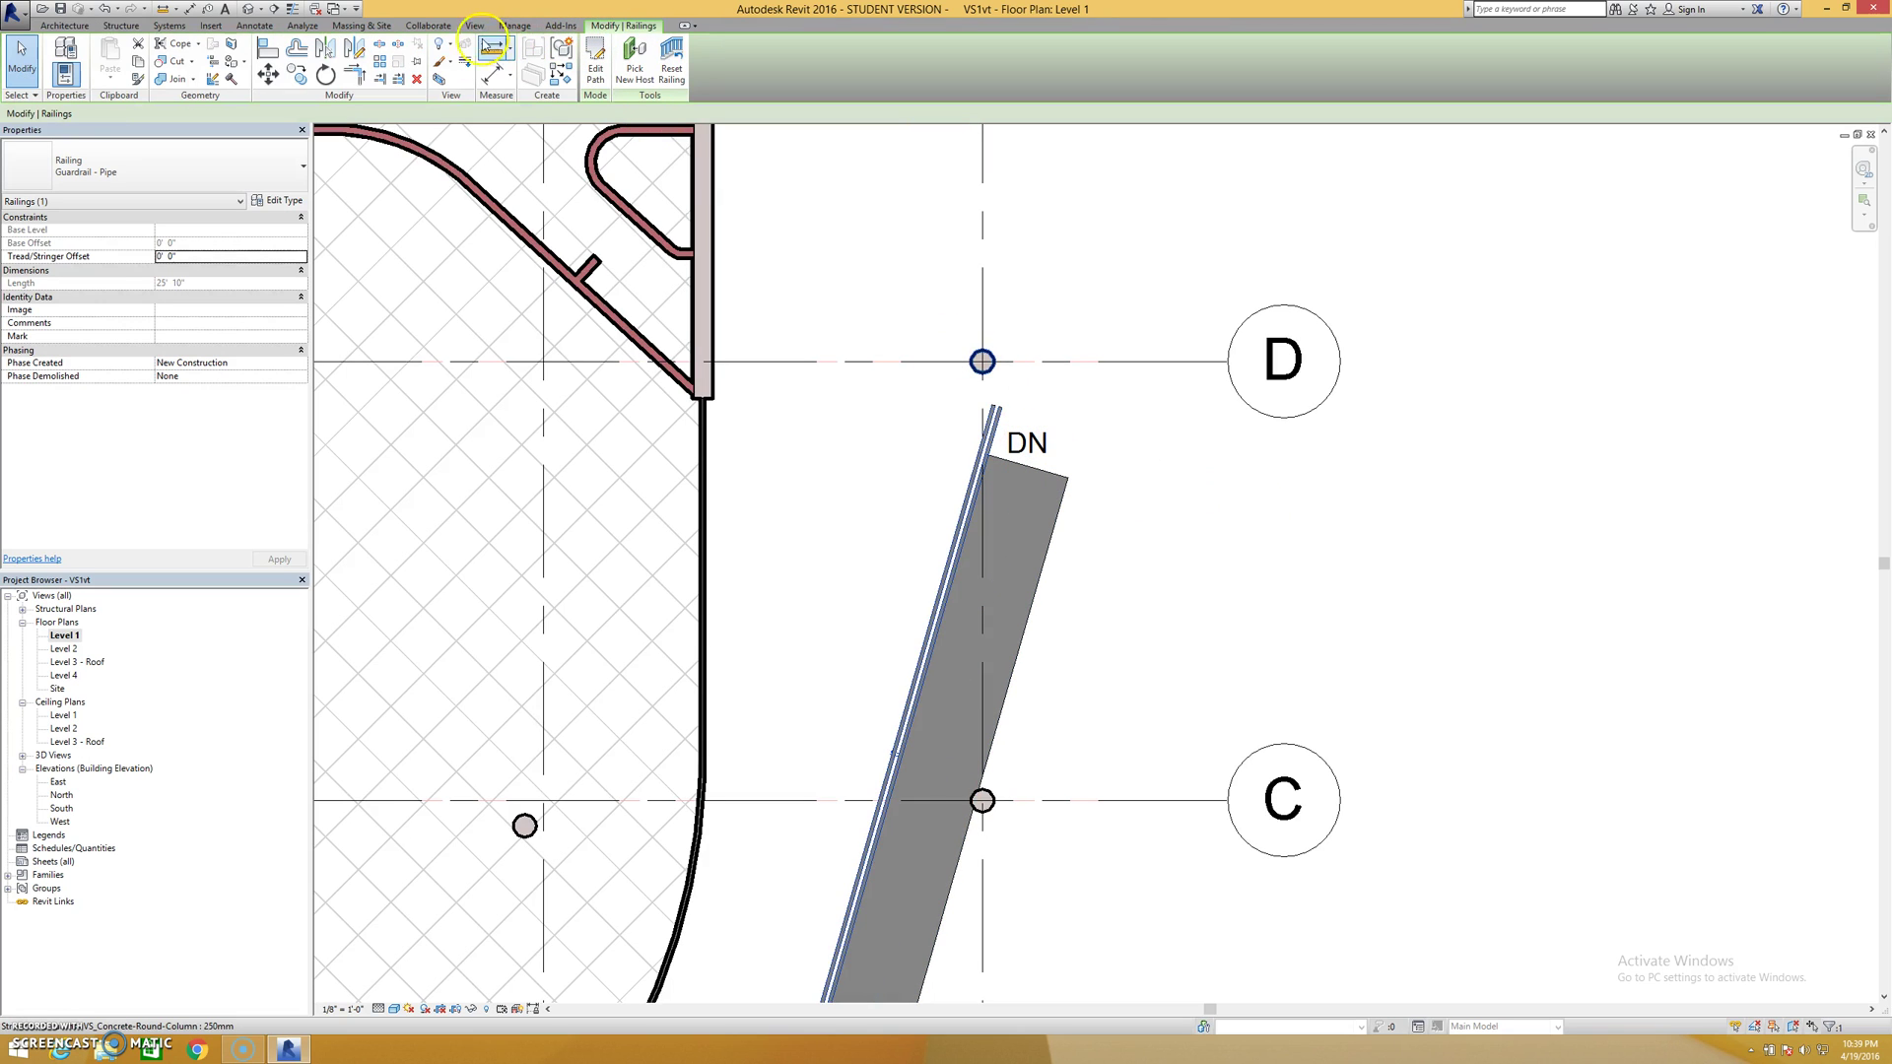
pyautogui.click(247, 9)
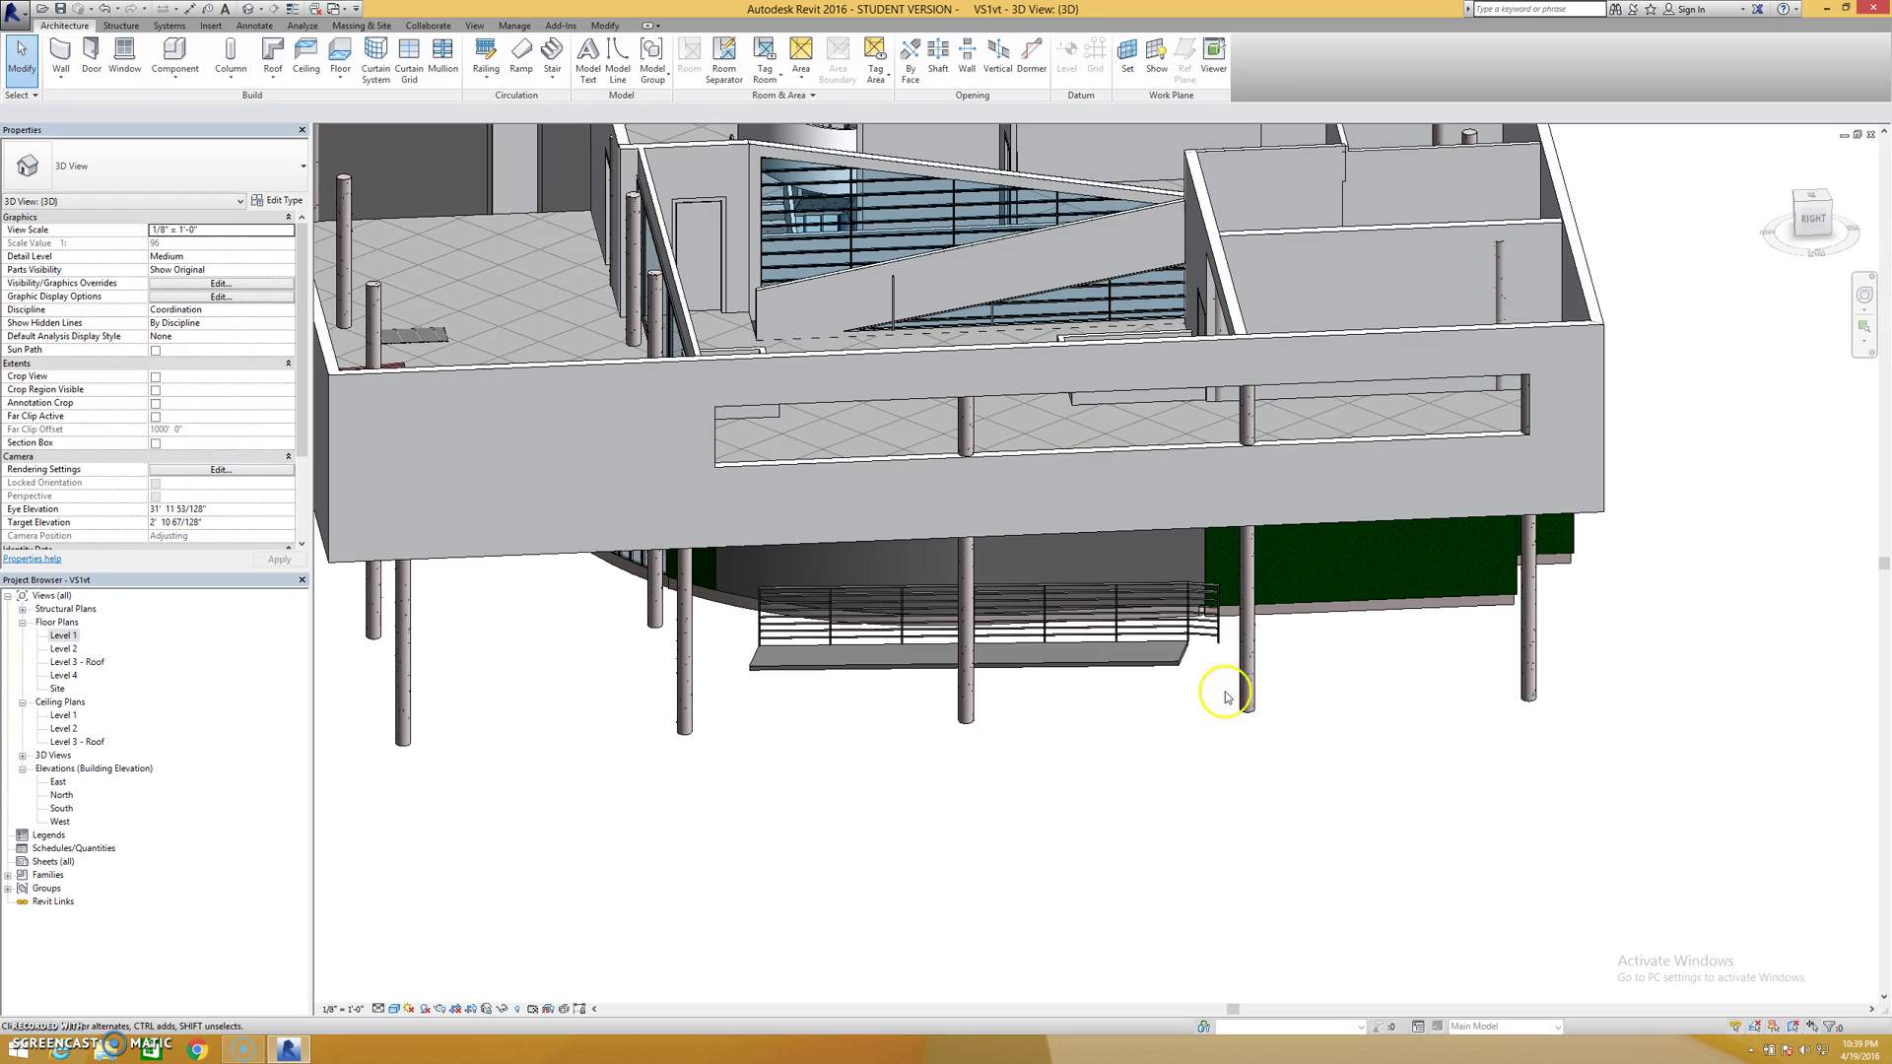
pyautogui.doubleClick(48, 637)
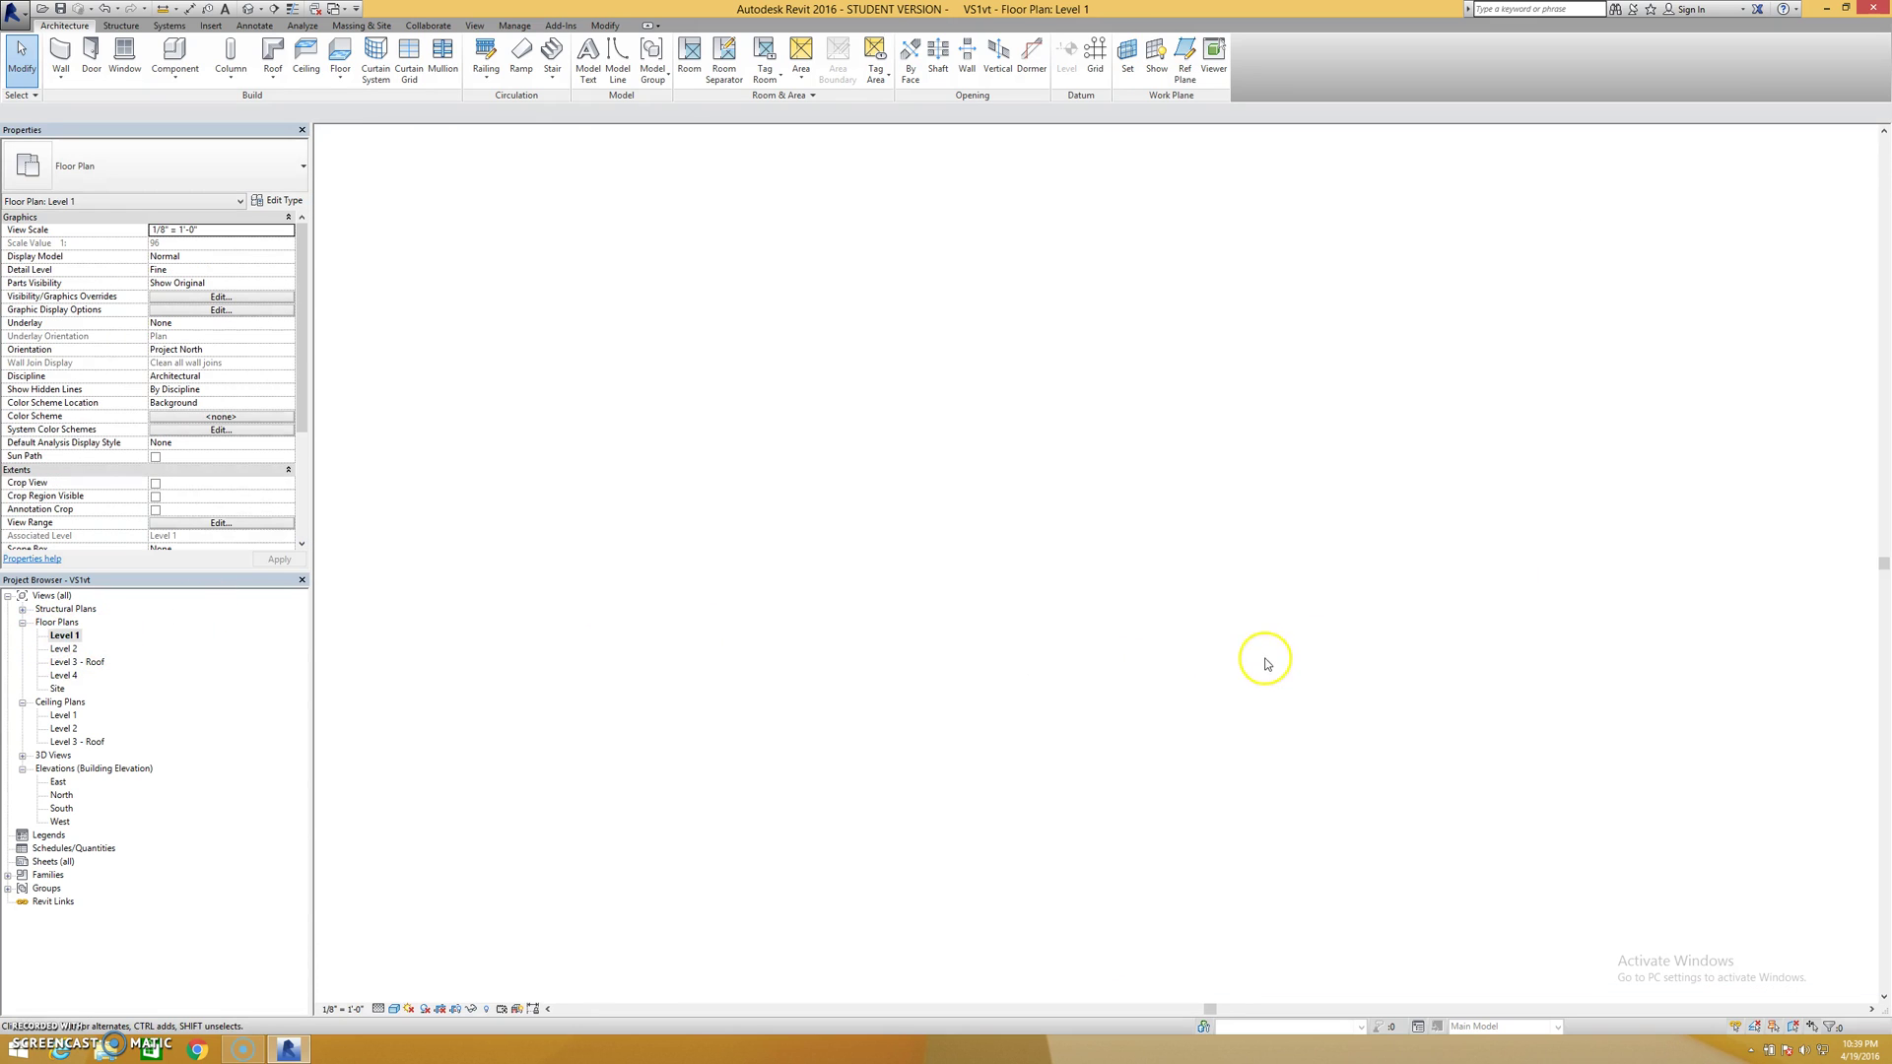
pyautogui.click(998, 432)
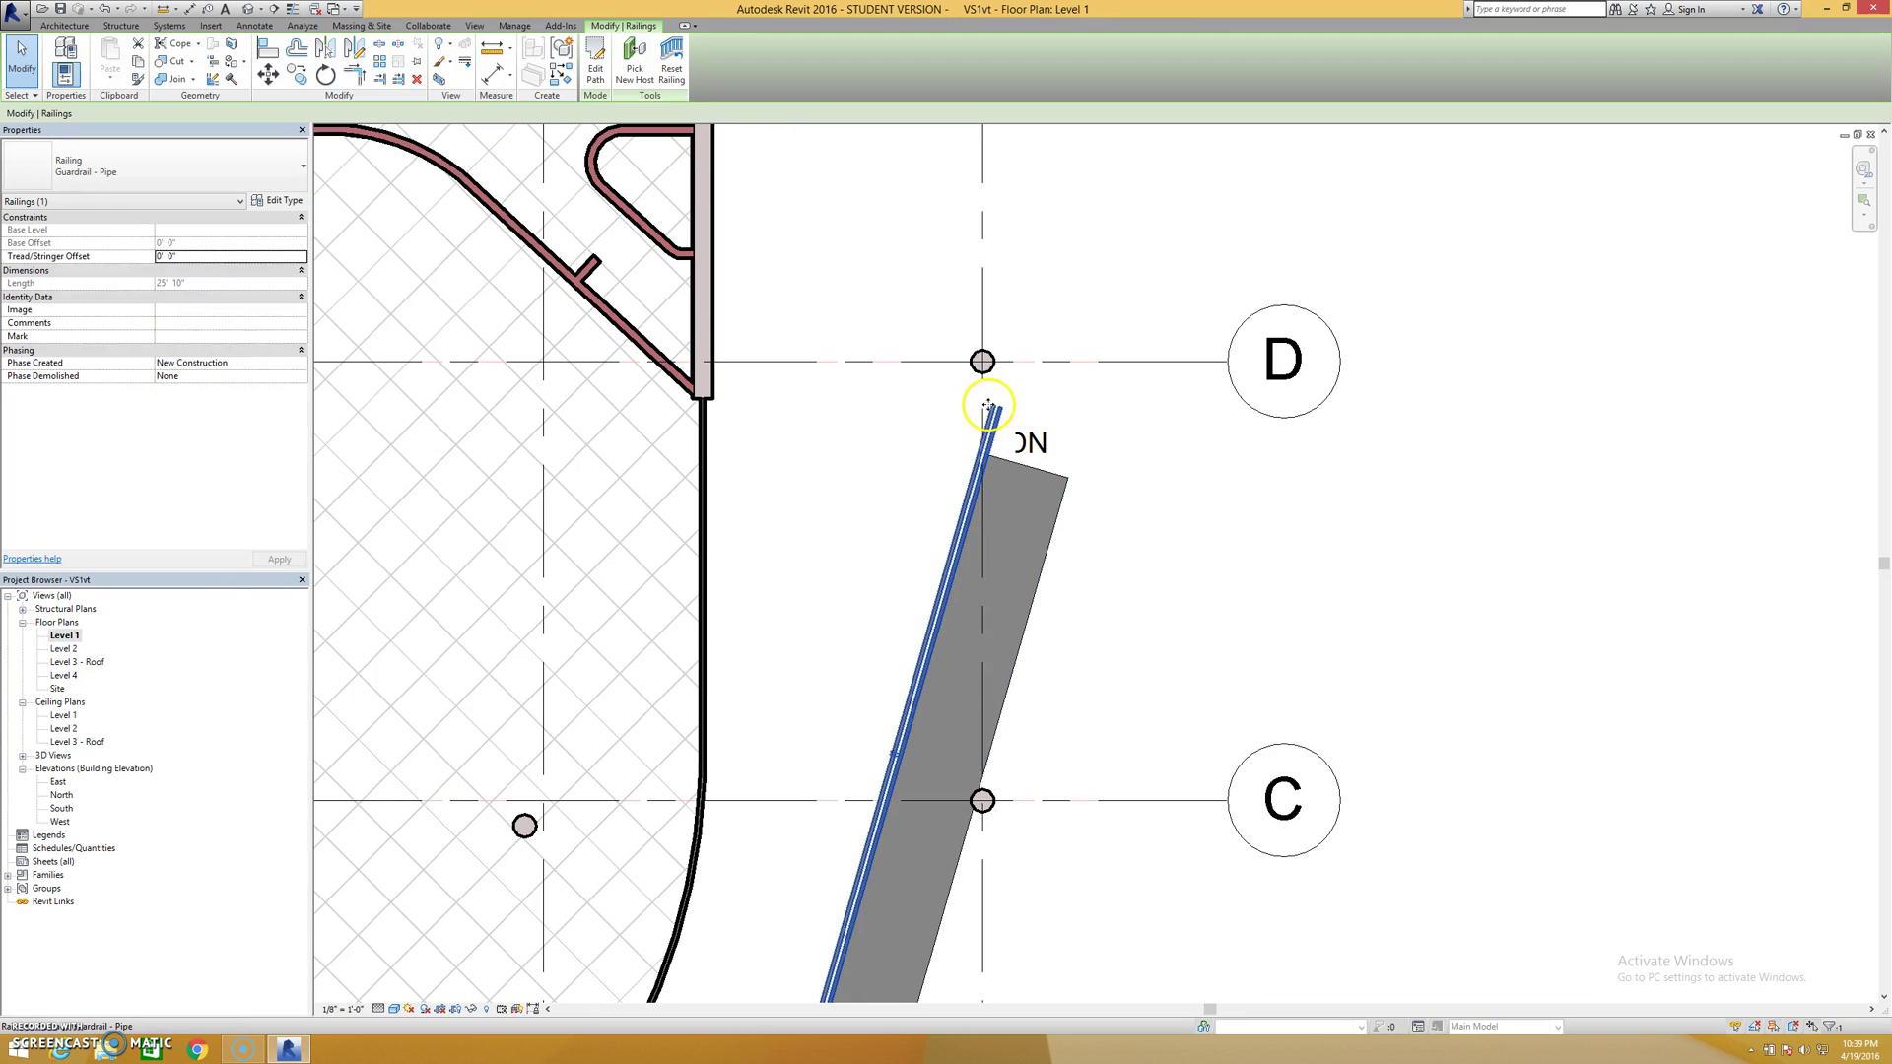
# Add a railing path segment past the ramp's lower end, bringing the railing to 27'-3"
pyautogui.doubleClick(976, 463)
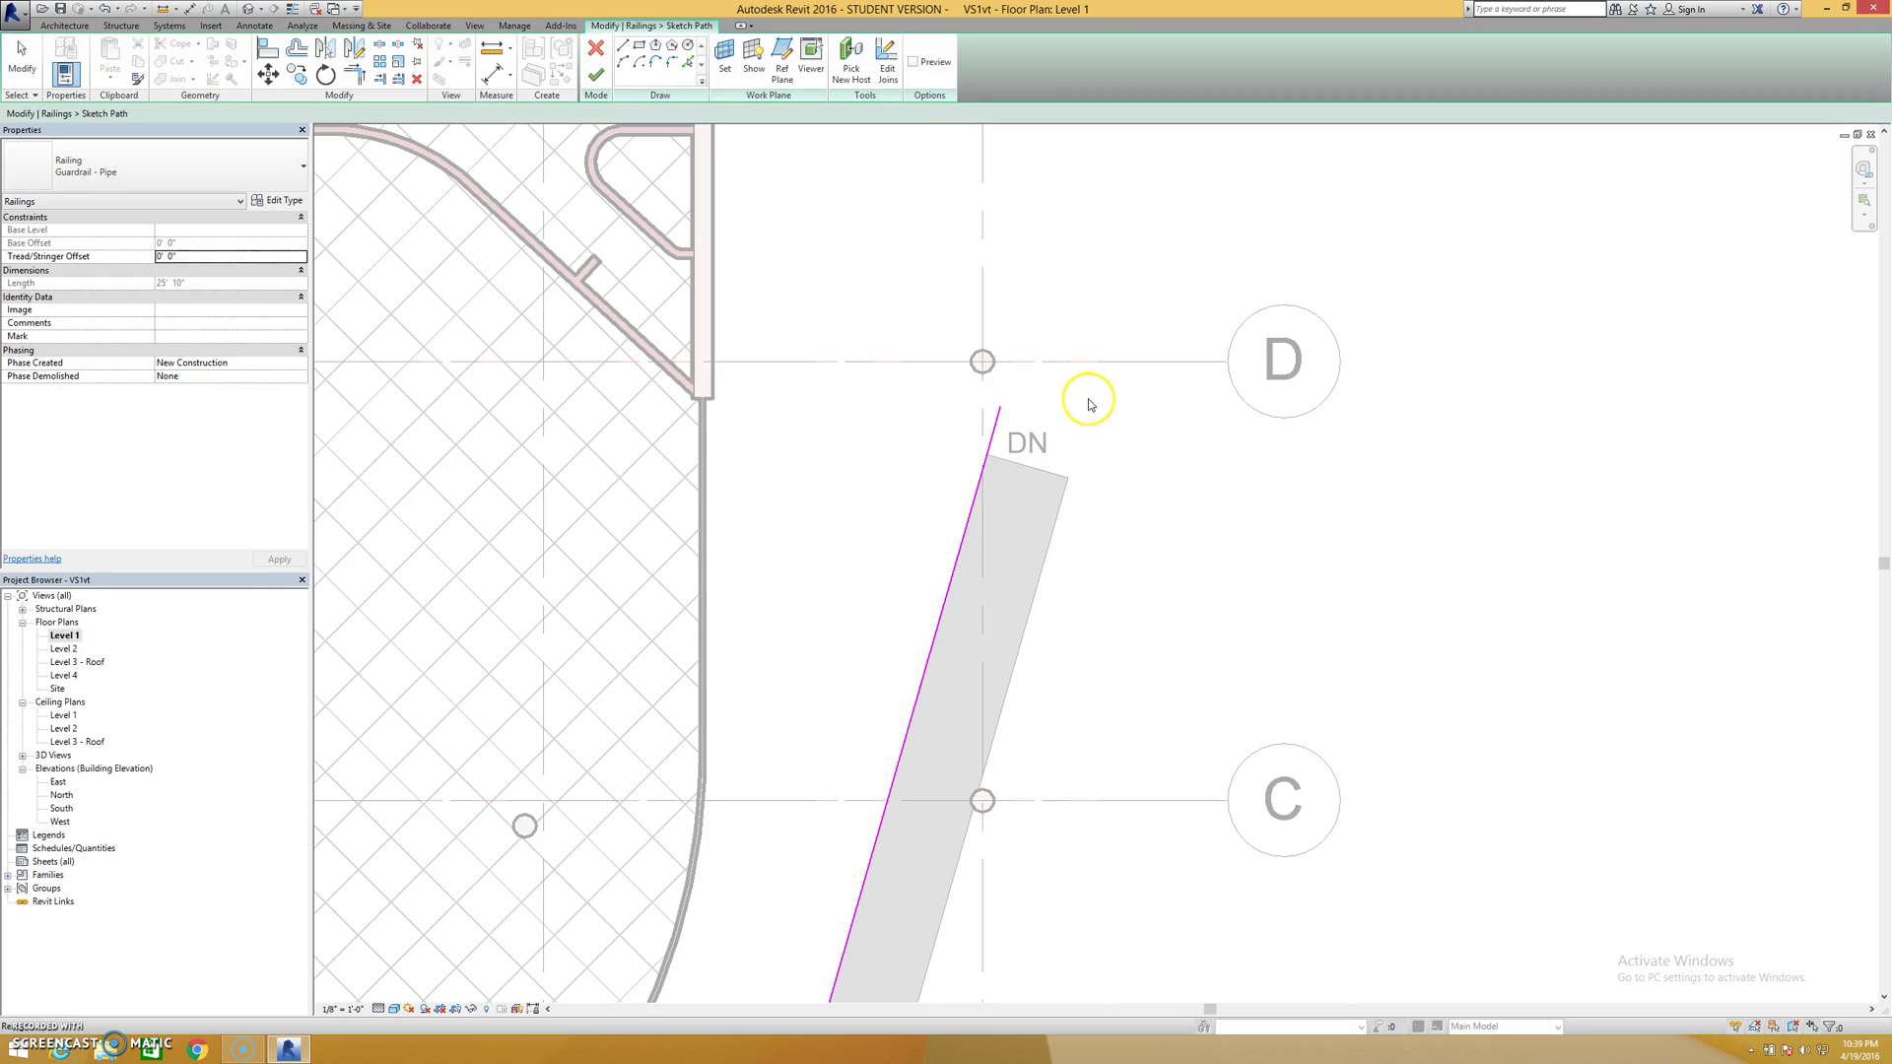
pyautogui.click(995, 439)
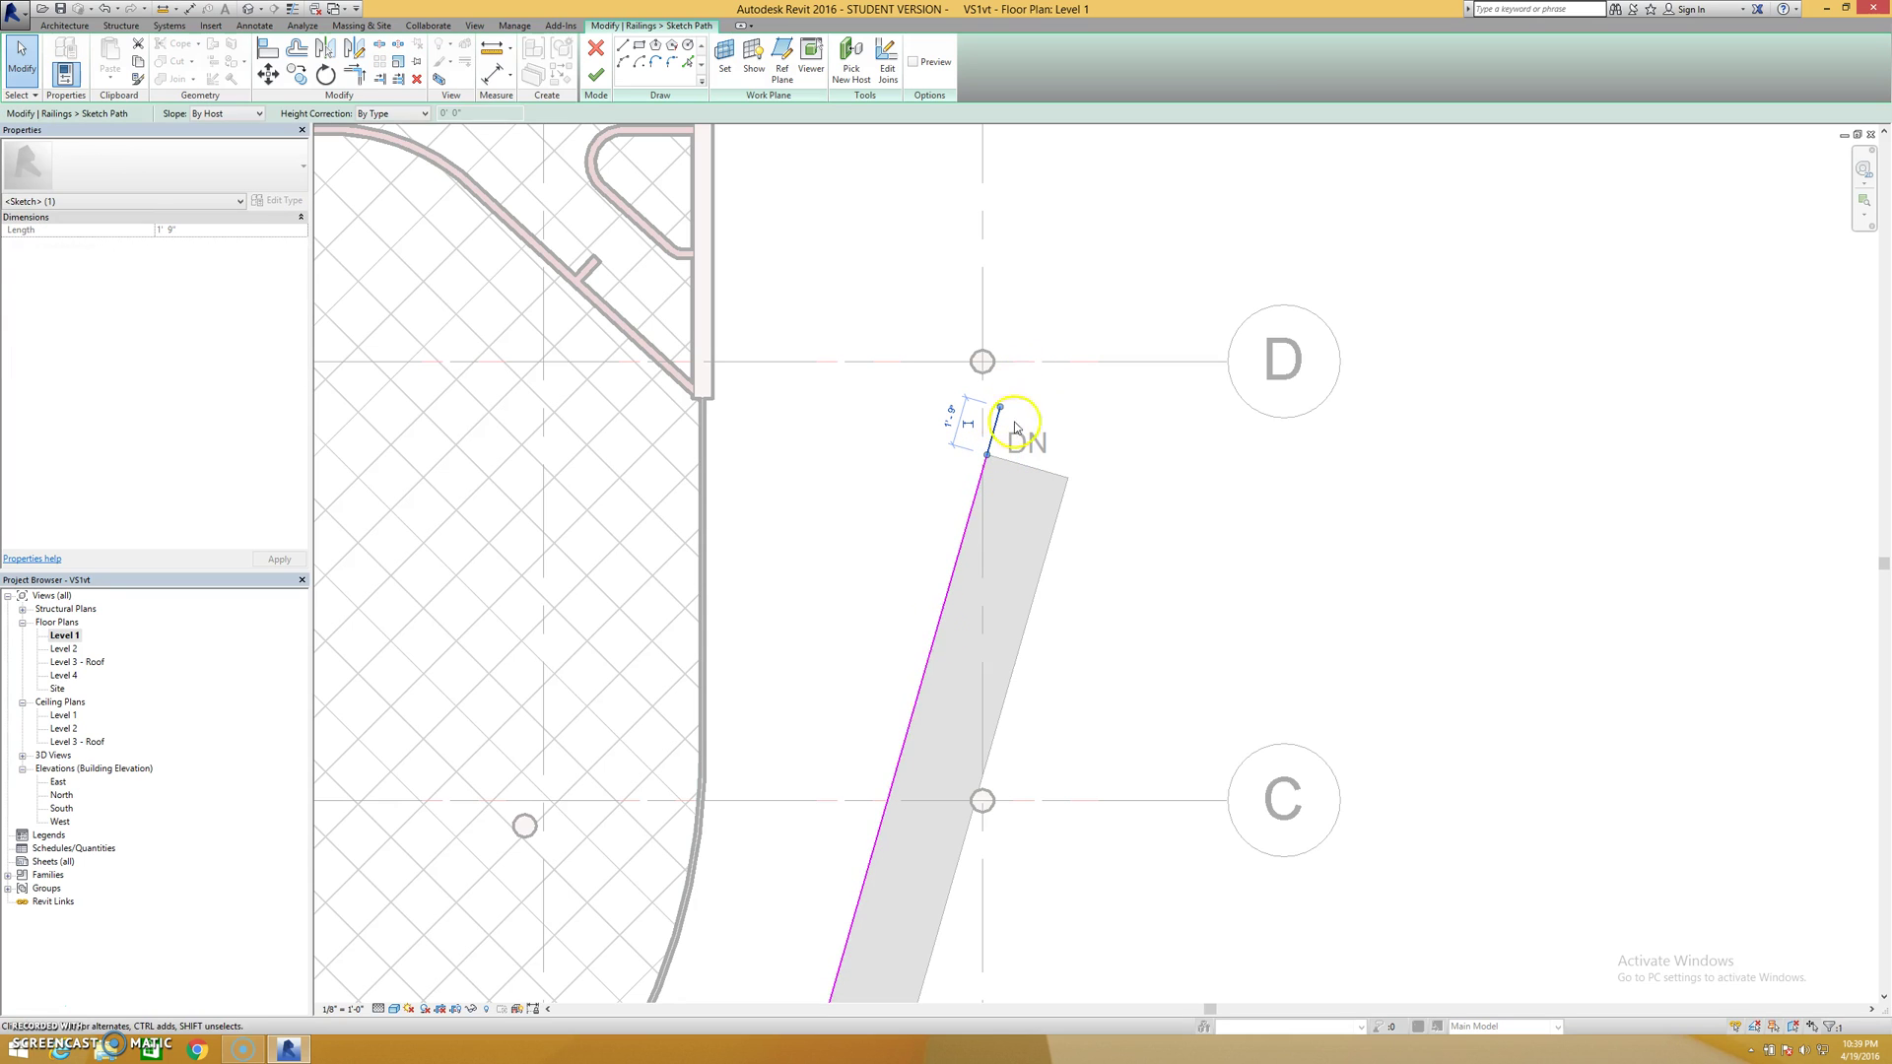
pyautogui.moveTo(1014, 697)
pyautogui.mouseDown(button='middle')
pyautogui.moveTo(1161, 504)
pyautogui.moveTo(1151, 347)
pyautogui.mouseUp(button='middle')
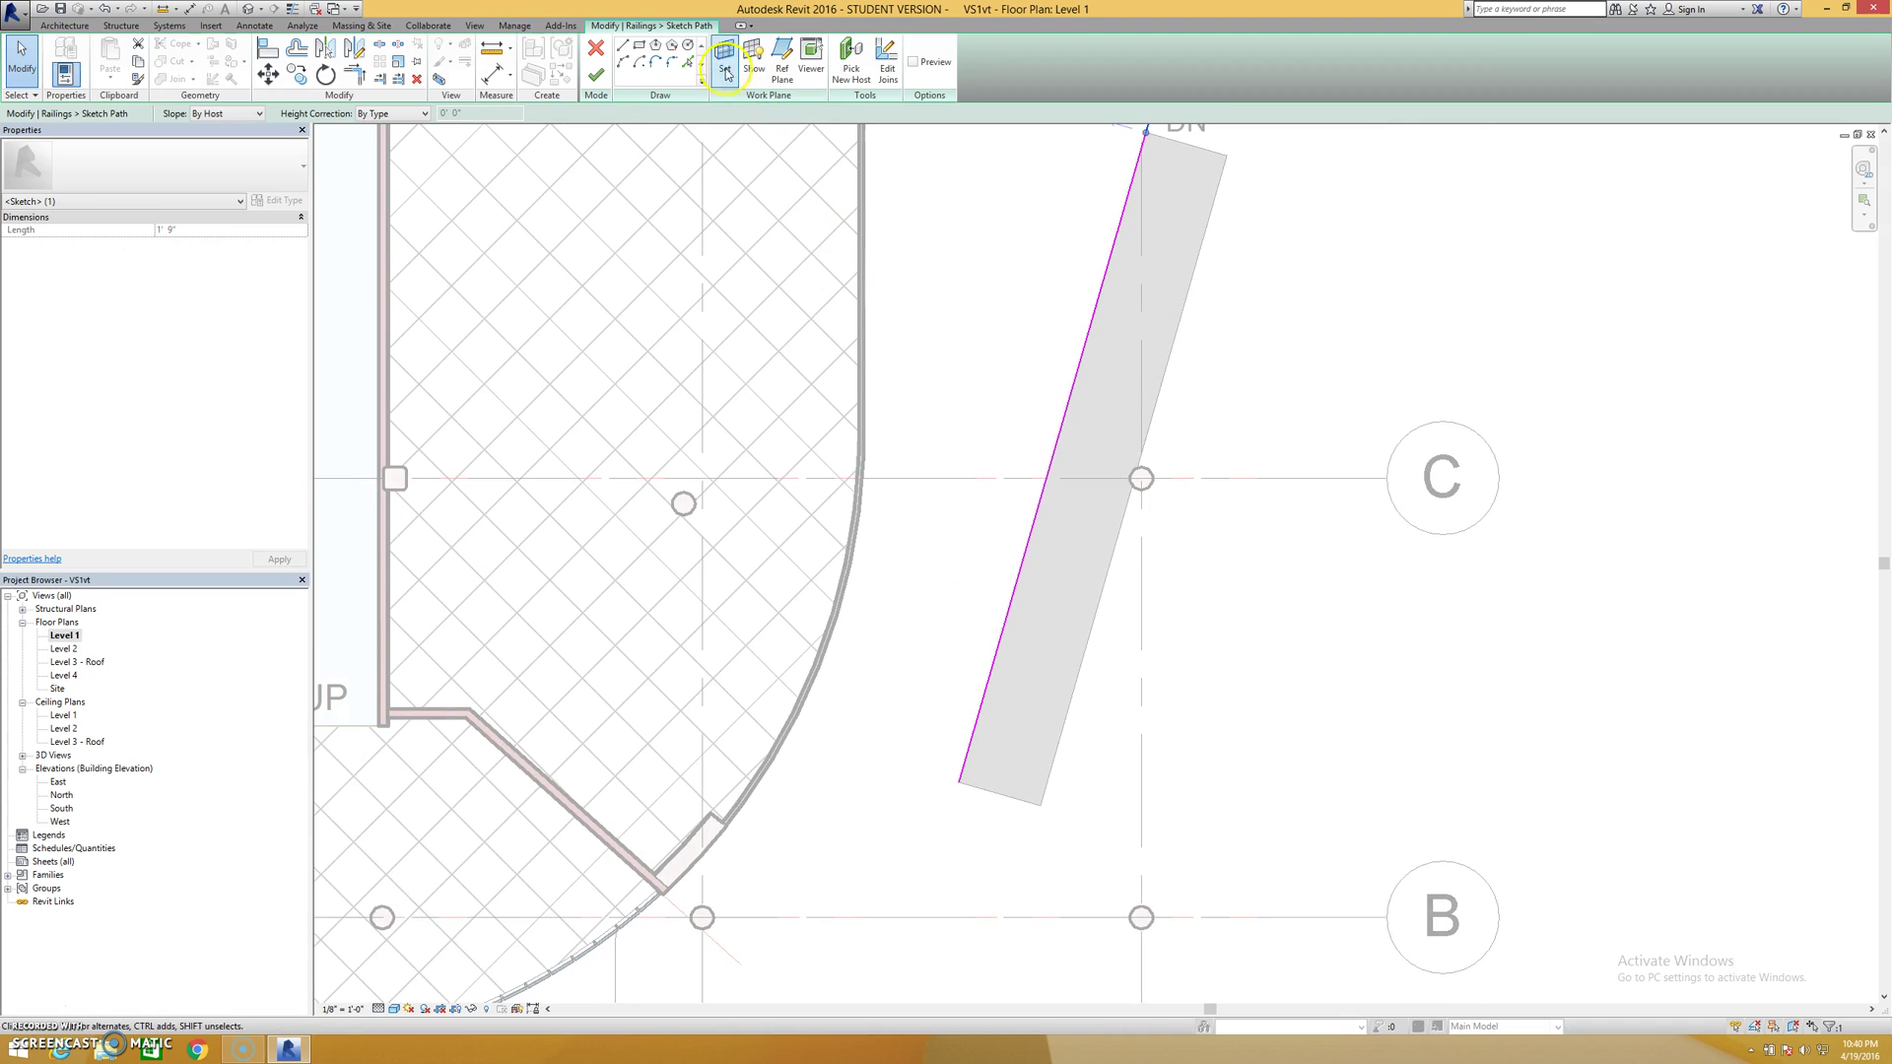
pyautogui.click(622, 45)
pyautogui.click(958, 781)
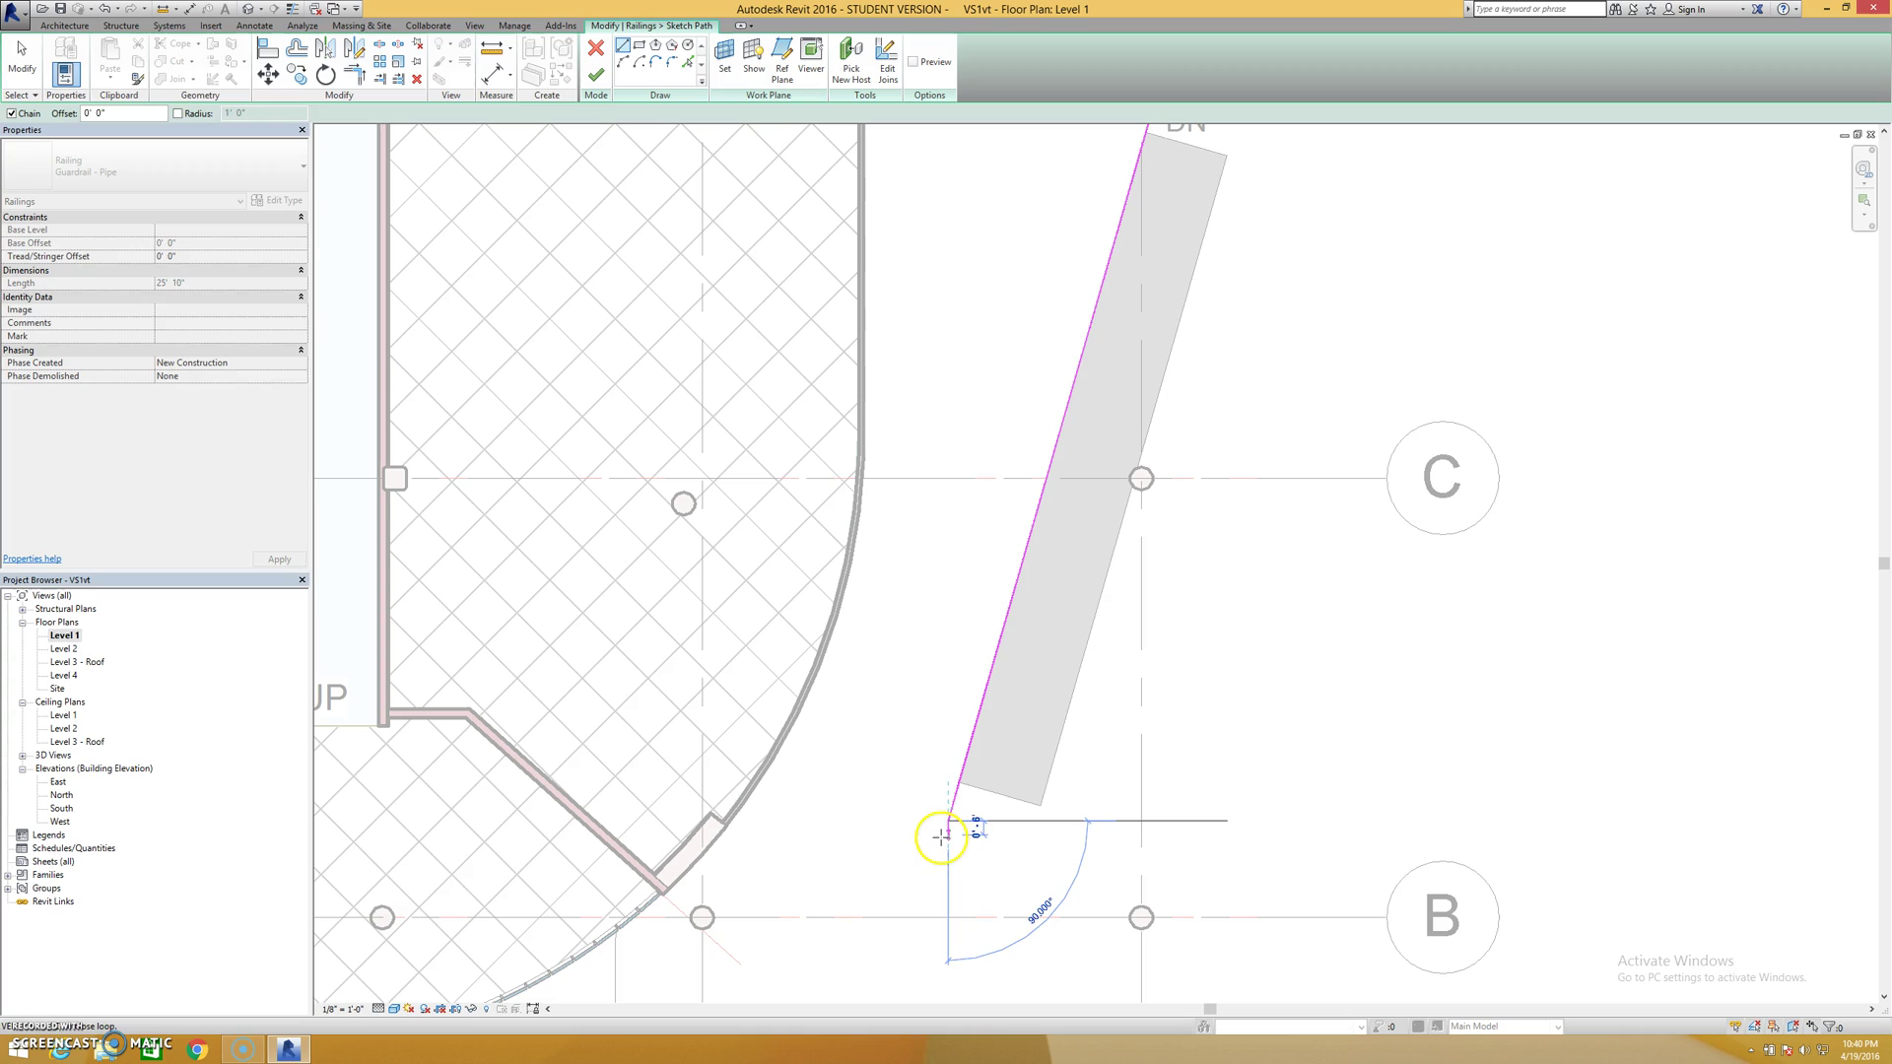
pyautogui.press('Escape')
pyautogui.press('Escape')
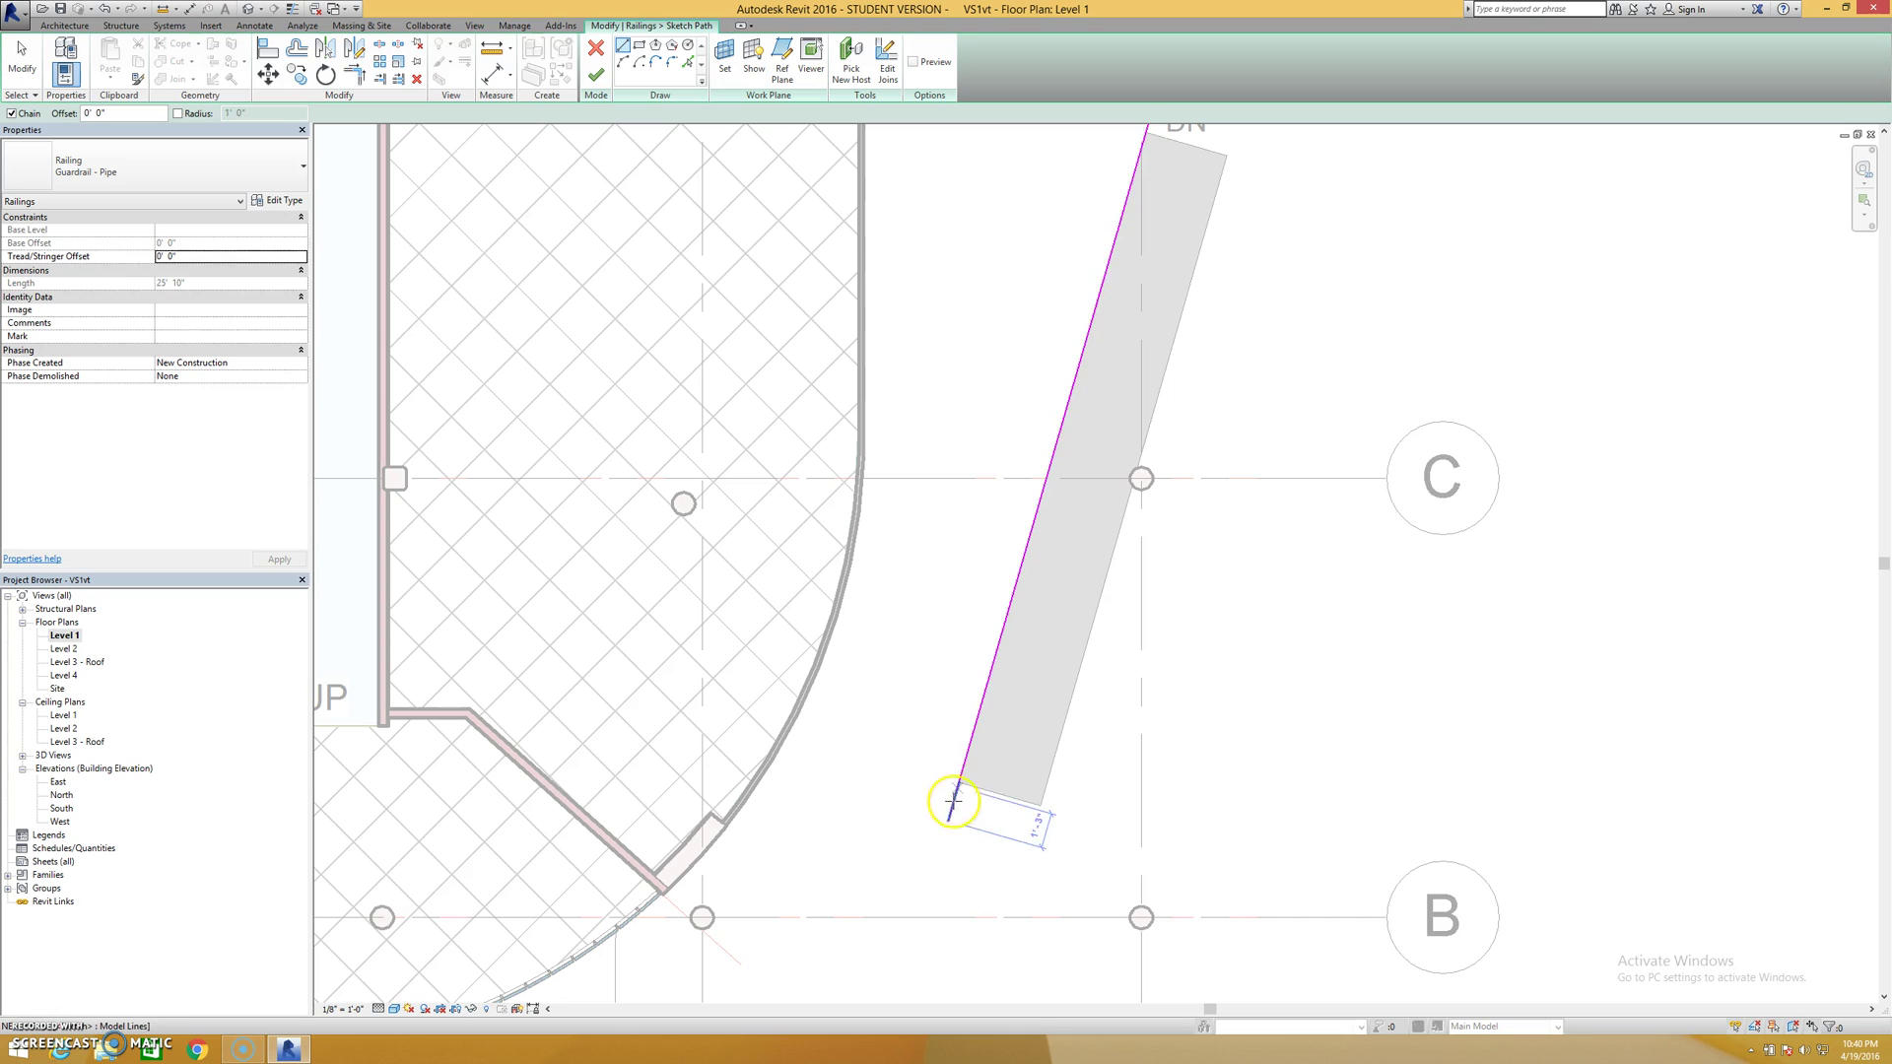
pyautogui.click(597, 75)
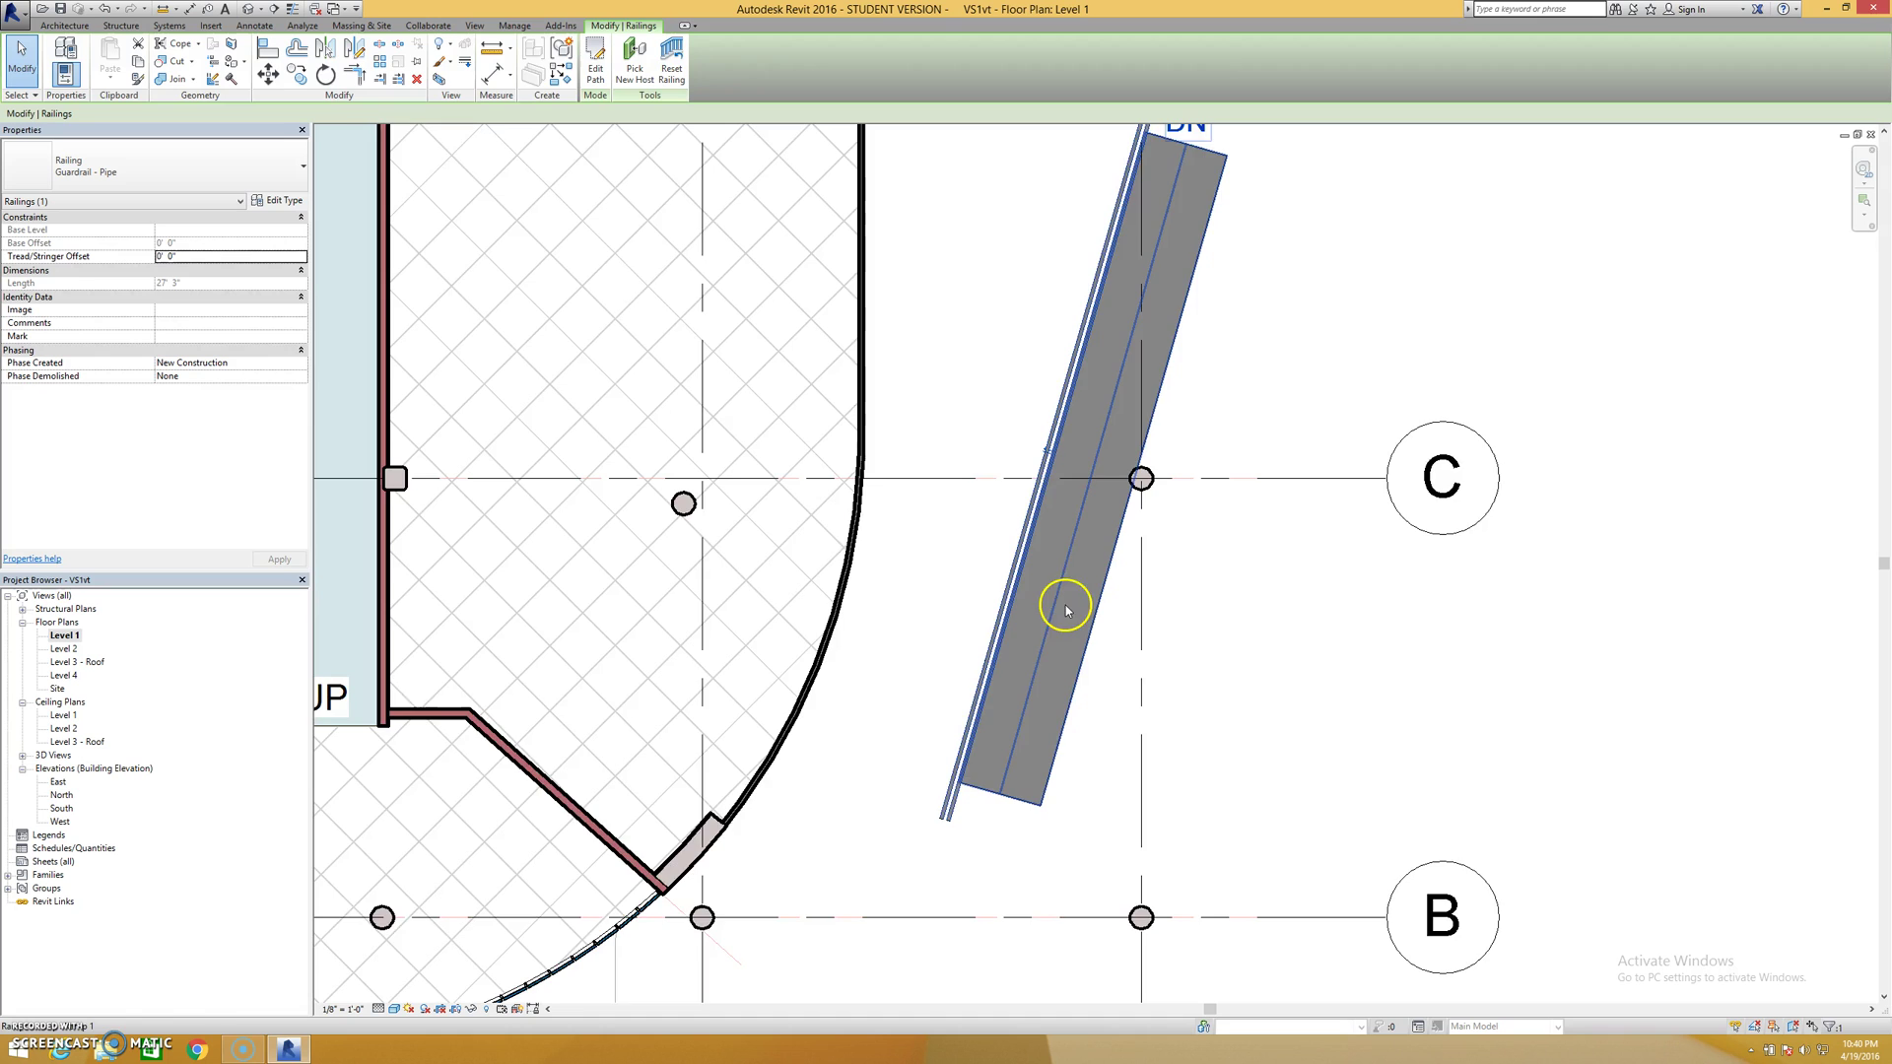
# Select the ramp with its railings and move them further east
pyautogui.scroll(-3, 1059, 594)
pyautogui.click(1085, 743)
pyautogui.click(986, 670)
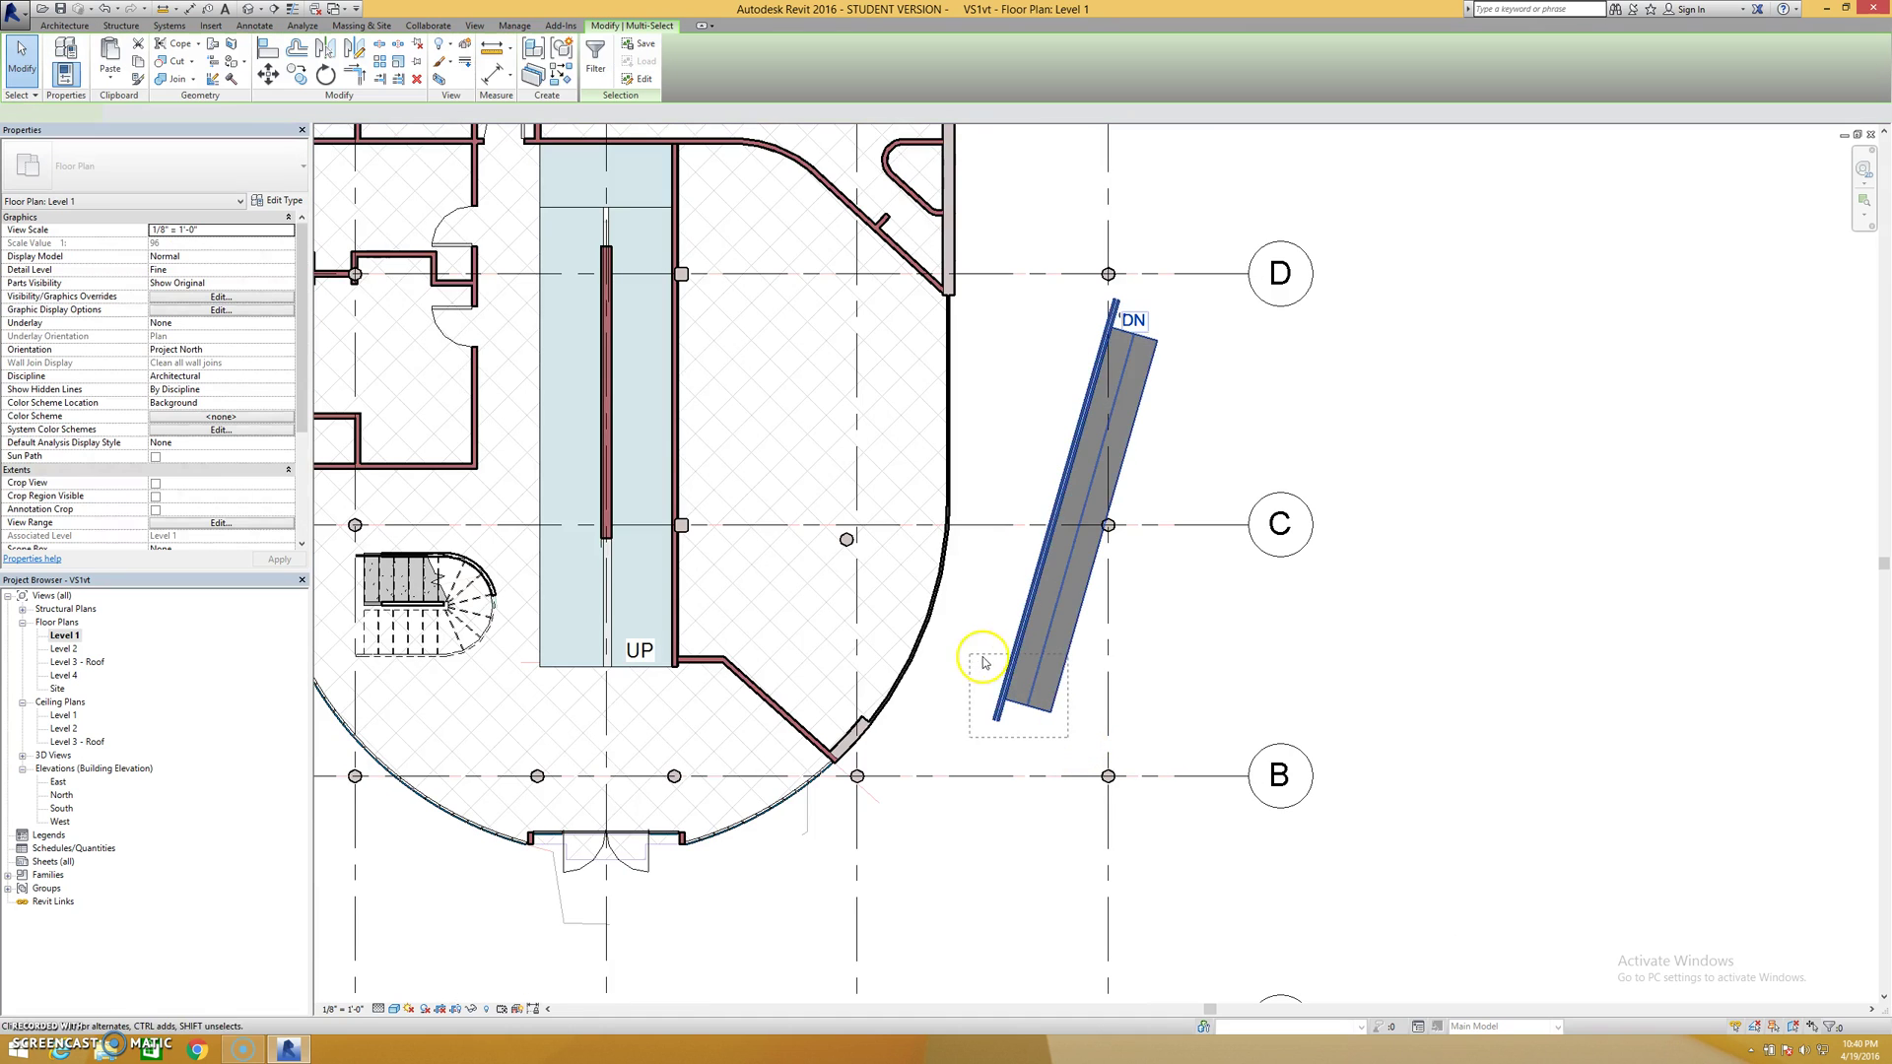
pyautogui.moveTo(1453, 641); pyautogui.dragTo(1453, 640)
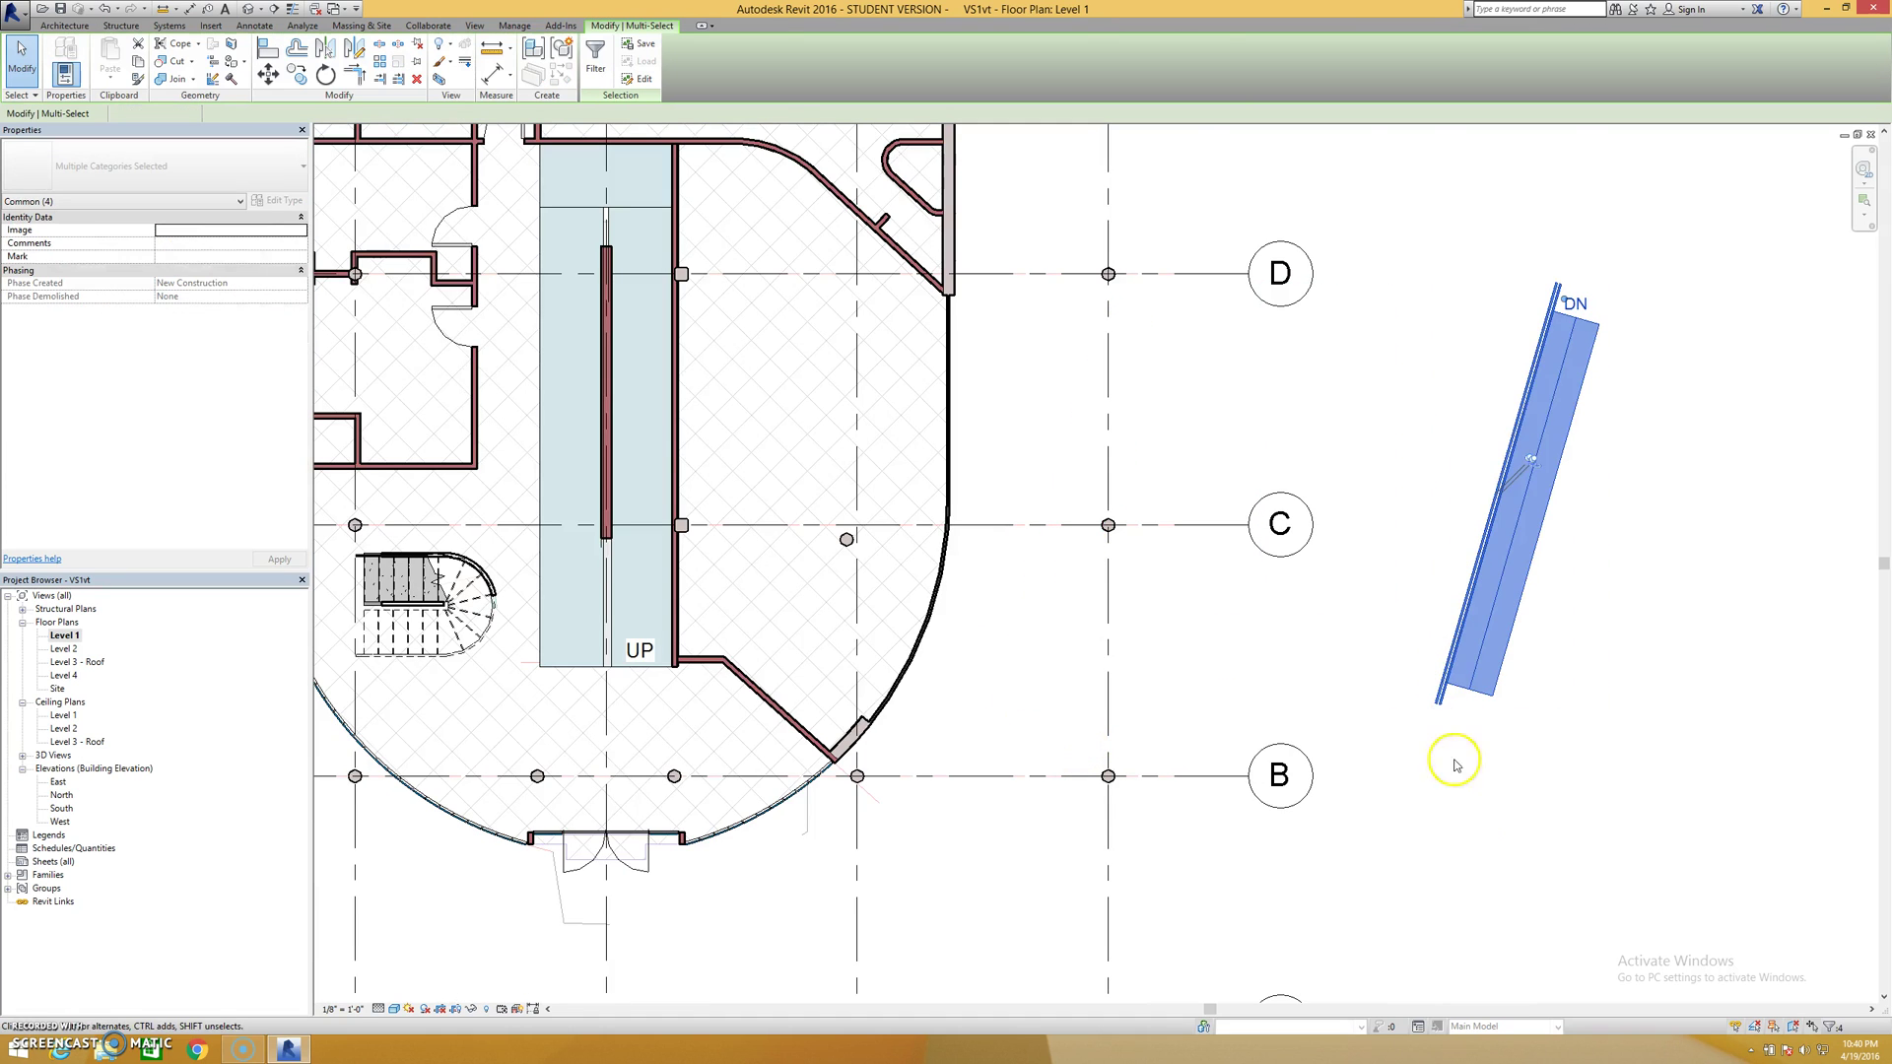
pyautogui.press('Escape')
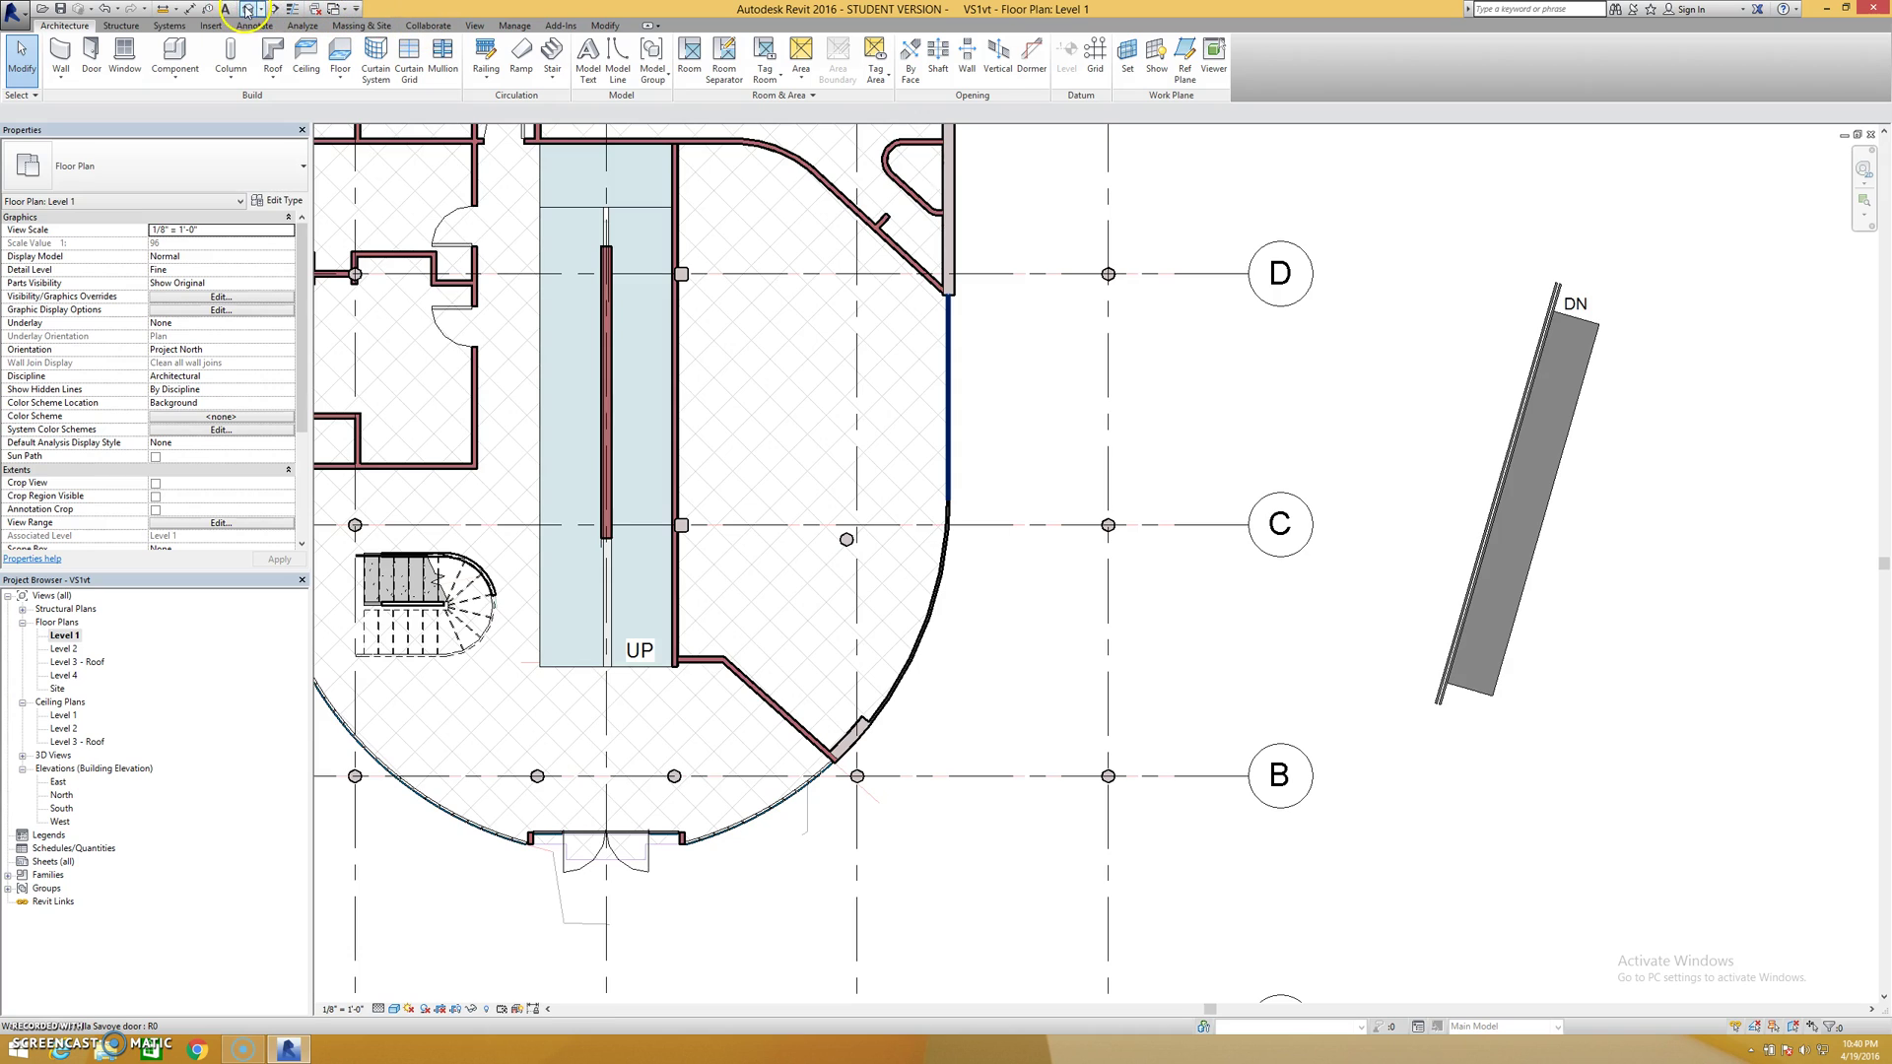
# In the 3D view, select the demo ramp together with its railing and delete them
pyautogui.click(246, 10)
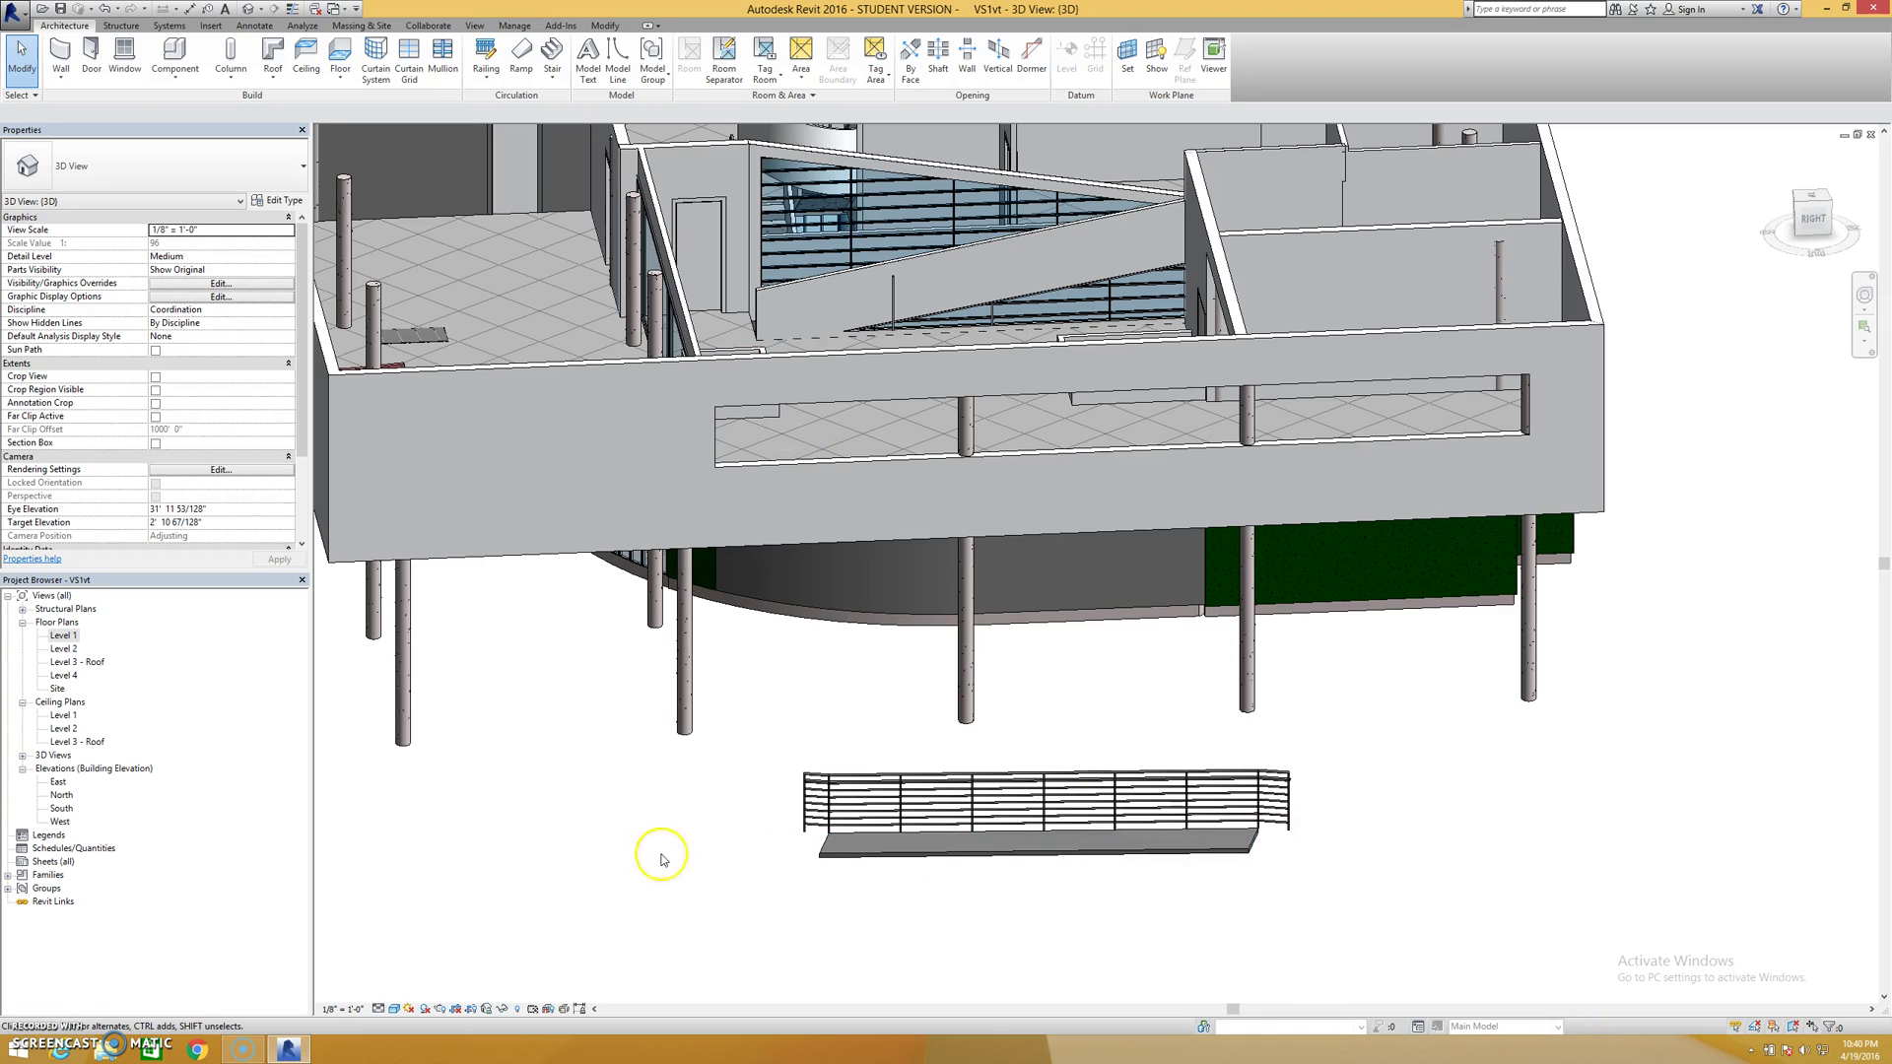
pyautogui.click(962, 846)
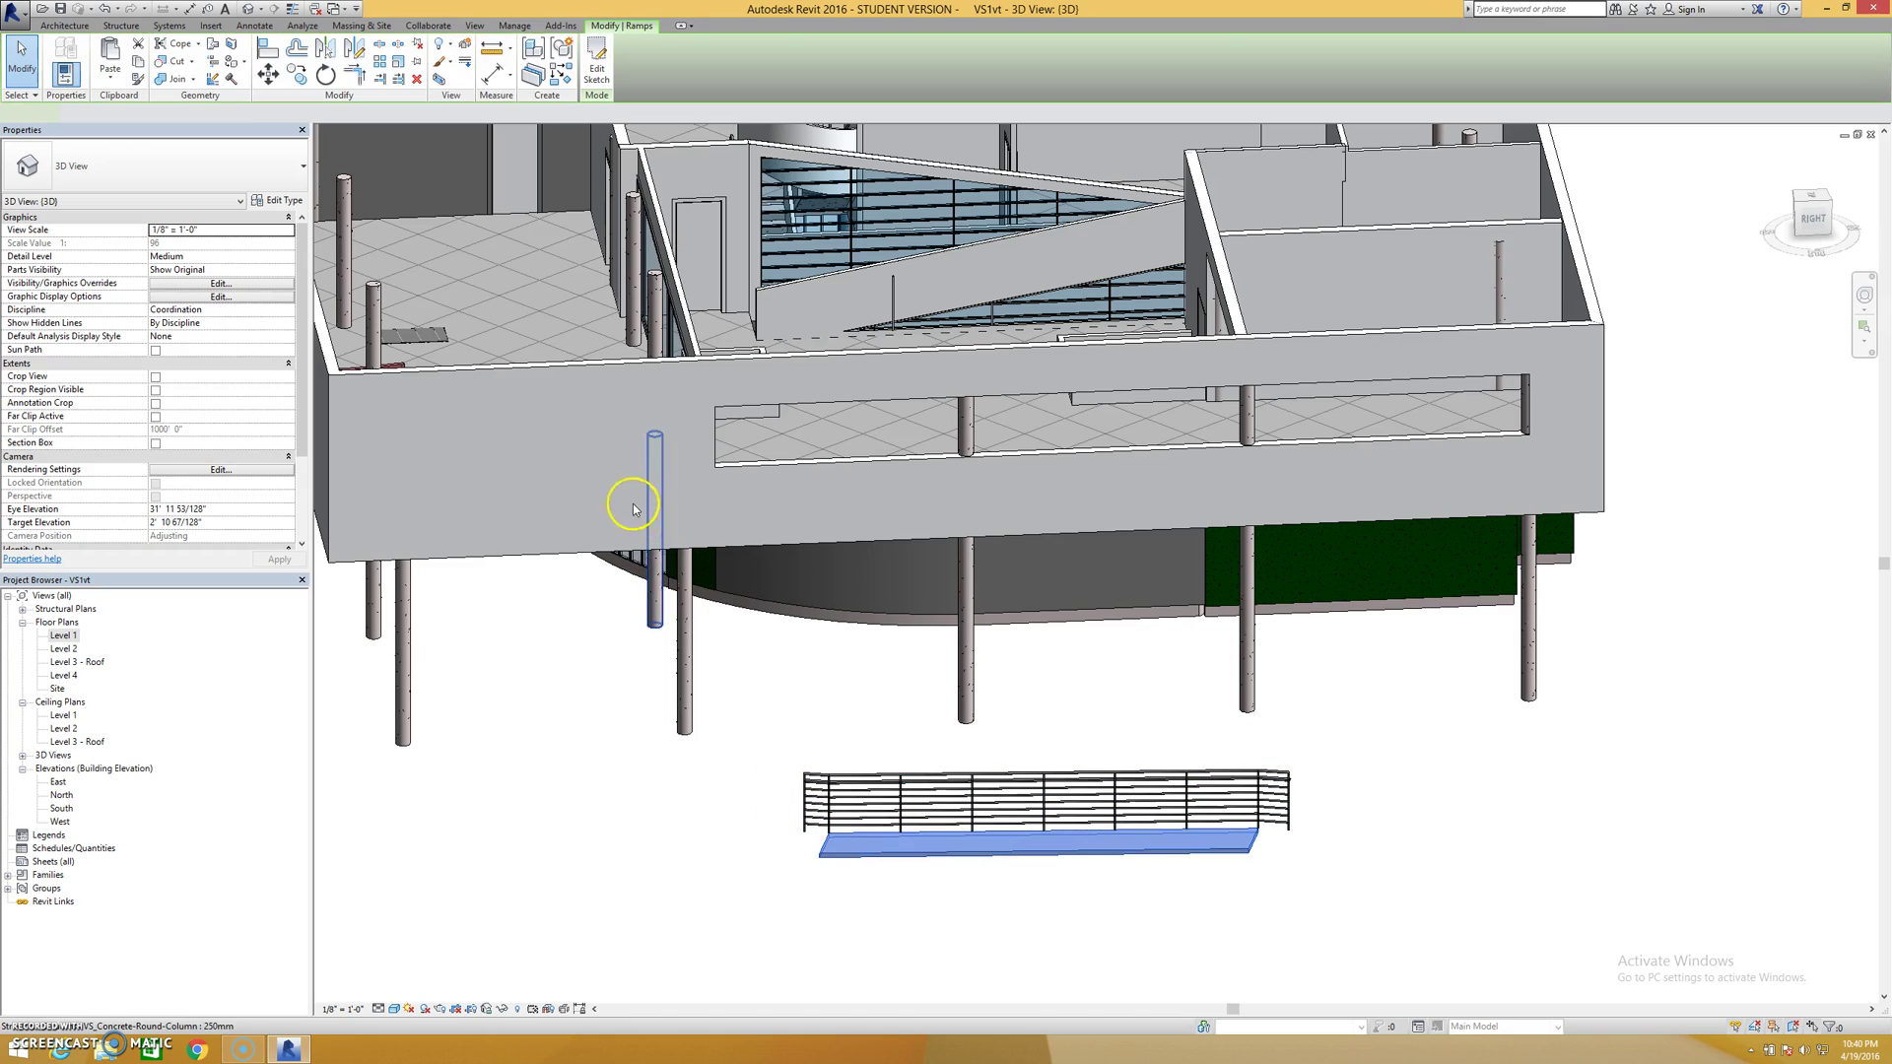
pyautogui.click(676, 841)
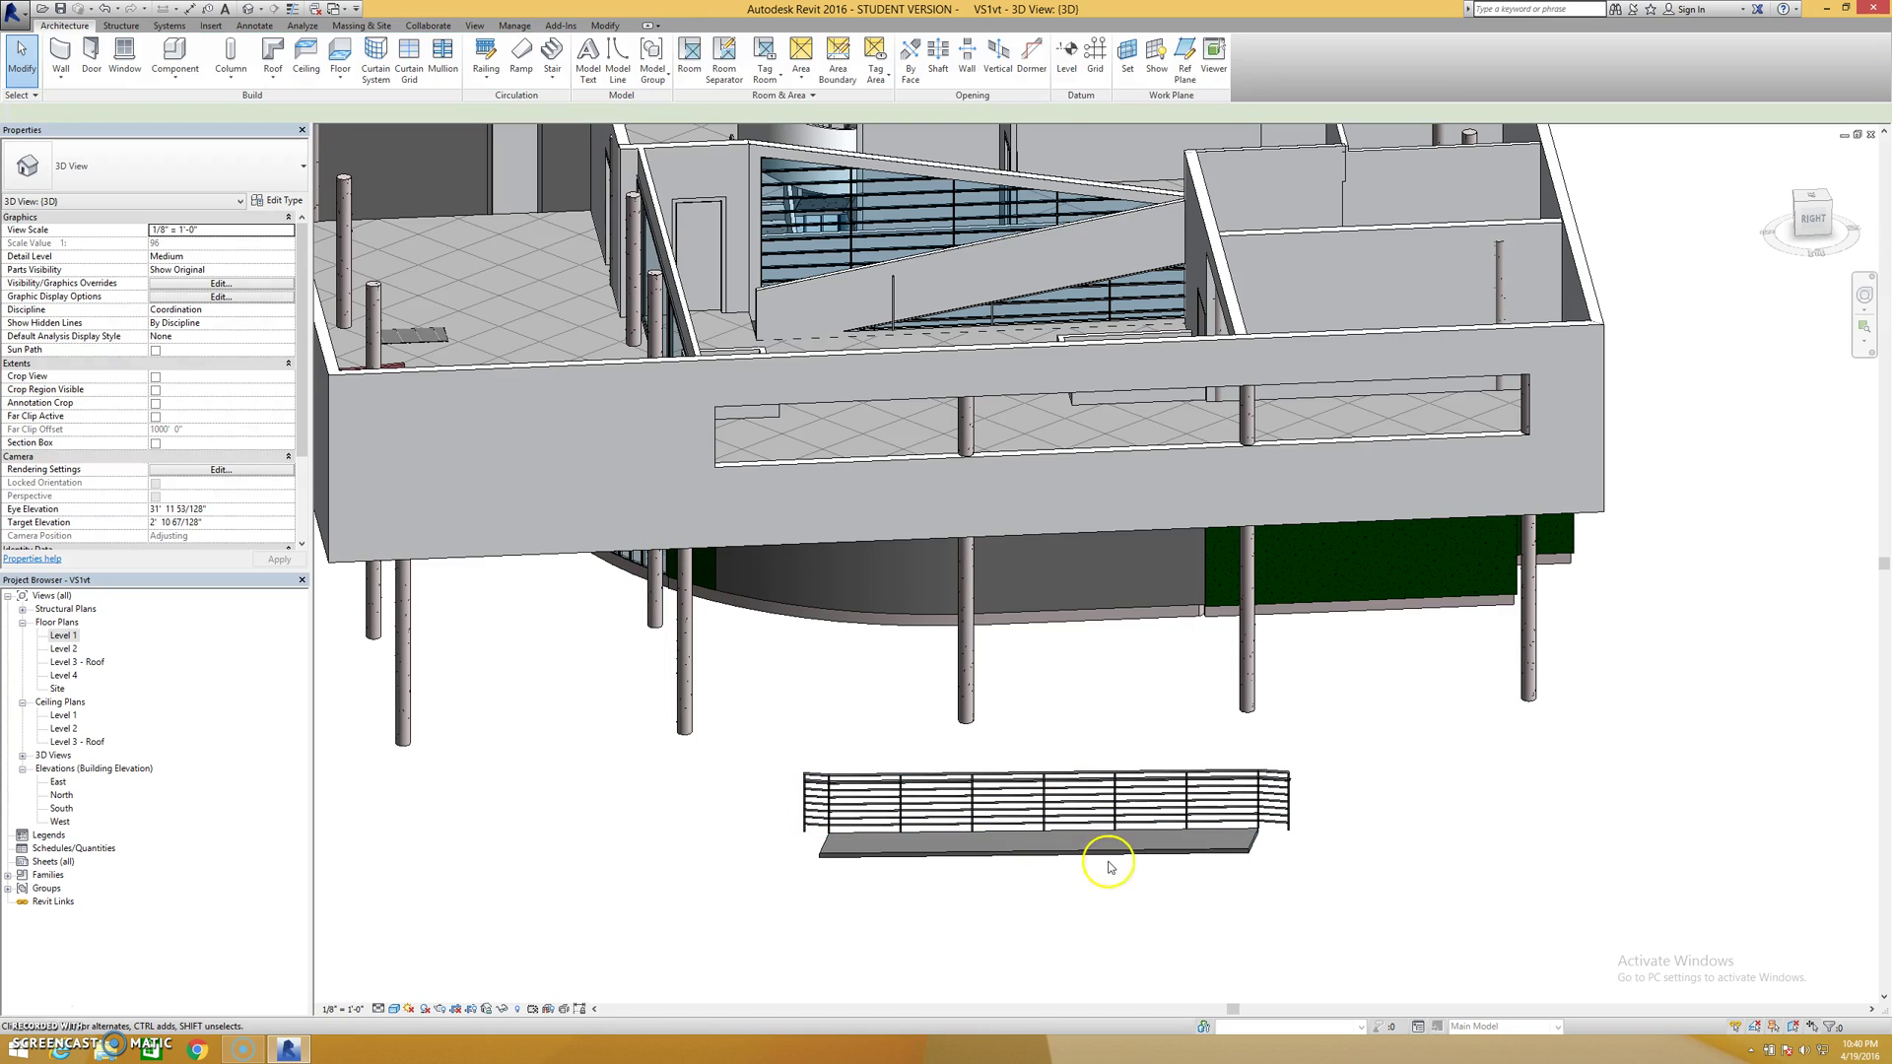
pyautogui.click(964, 808)
pyautogui.press('Delete')
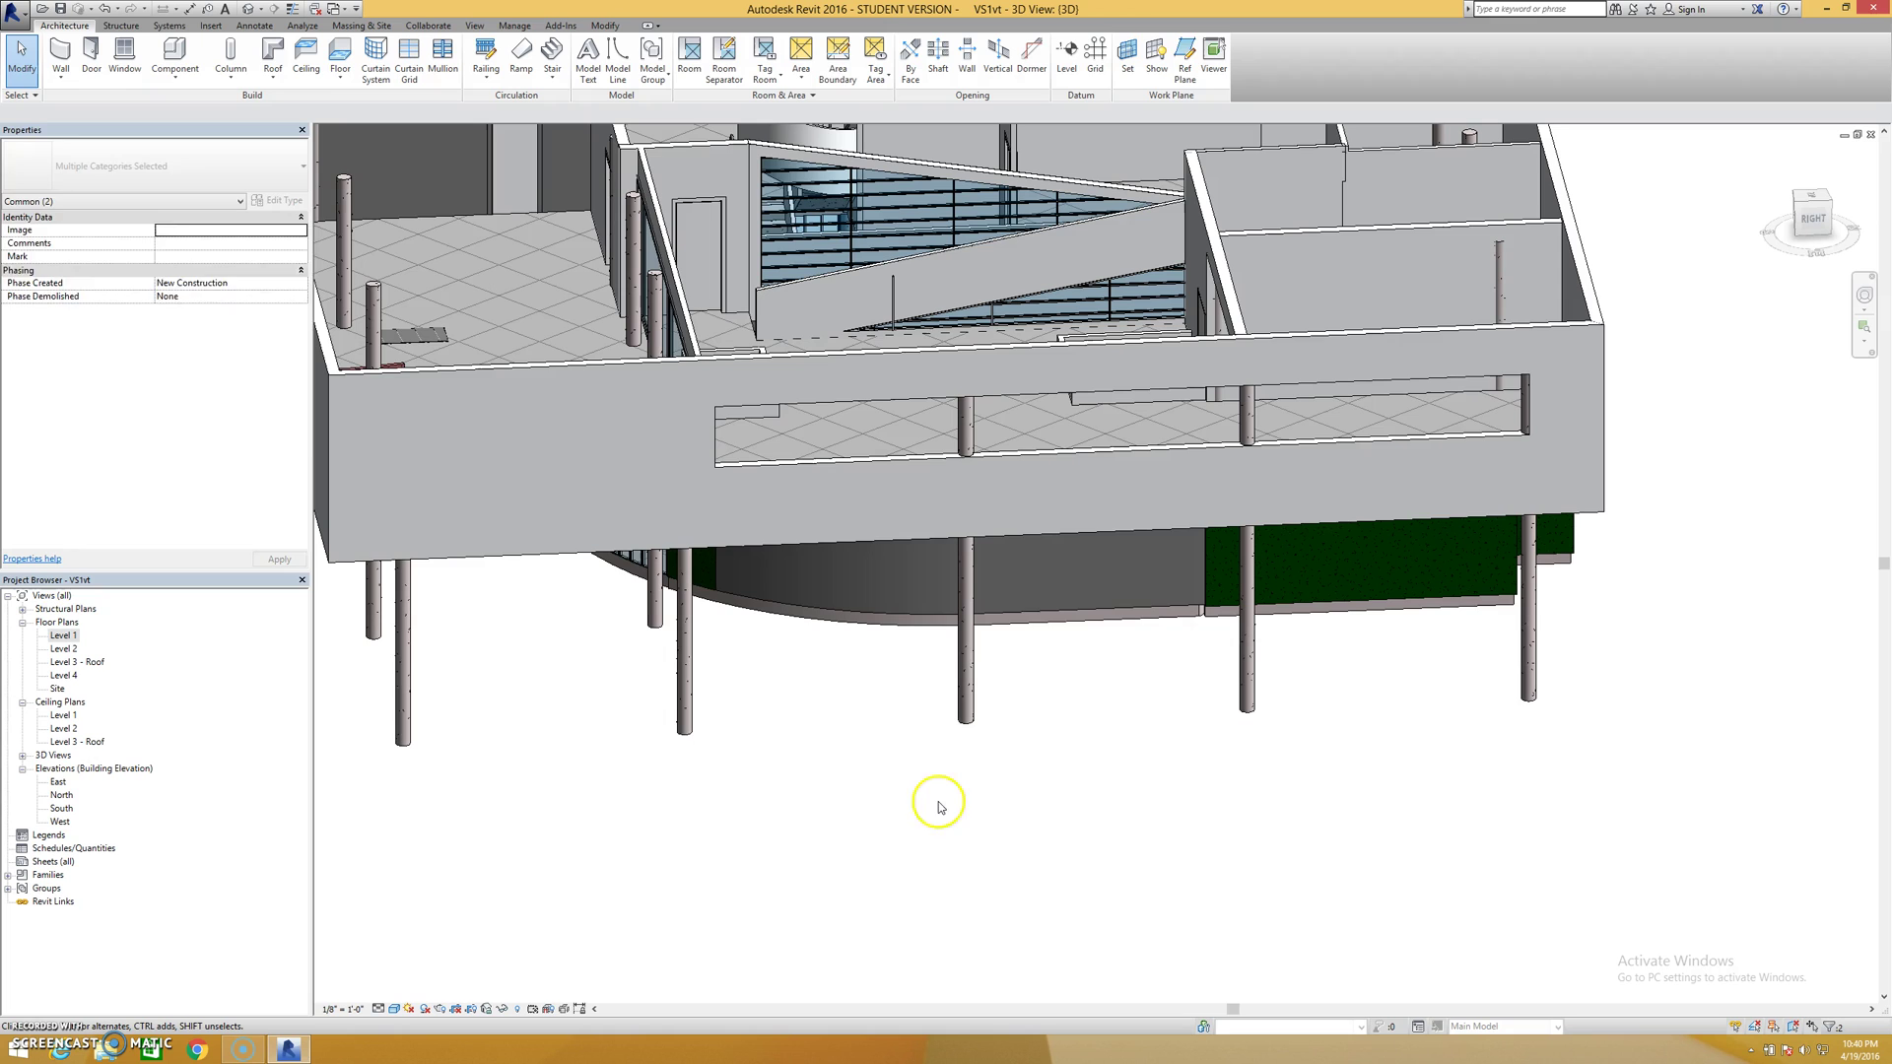
# On Level 1, sketch a rectangular floor boundary just right of grid C down toward grid B
pyautogui.doubleClick(63, 634)
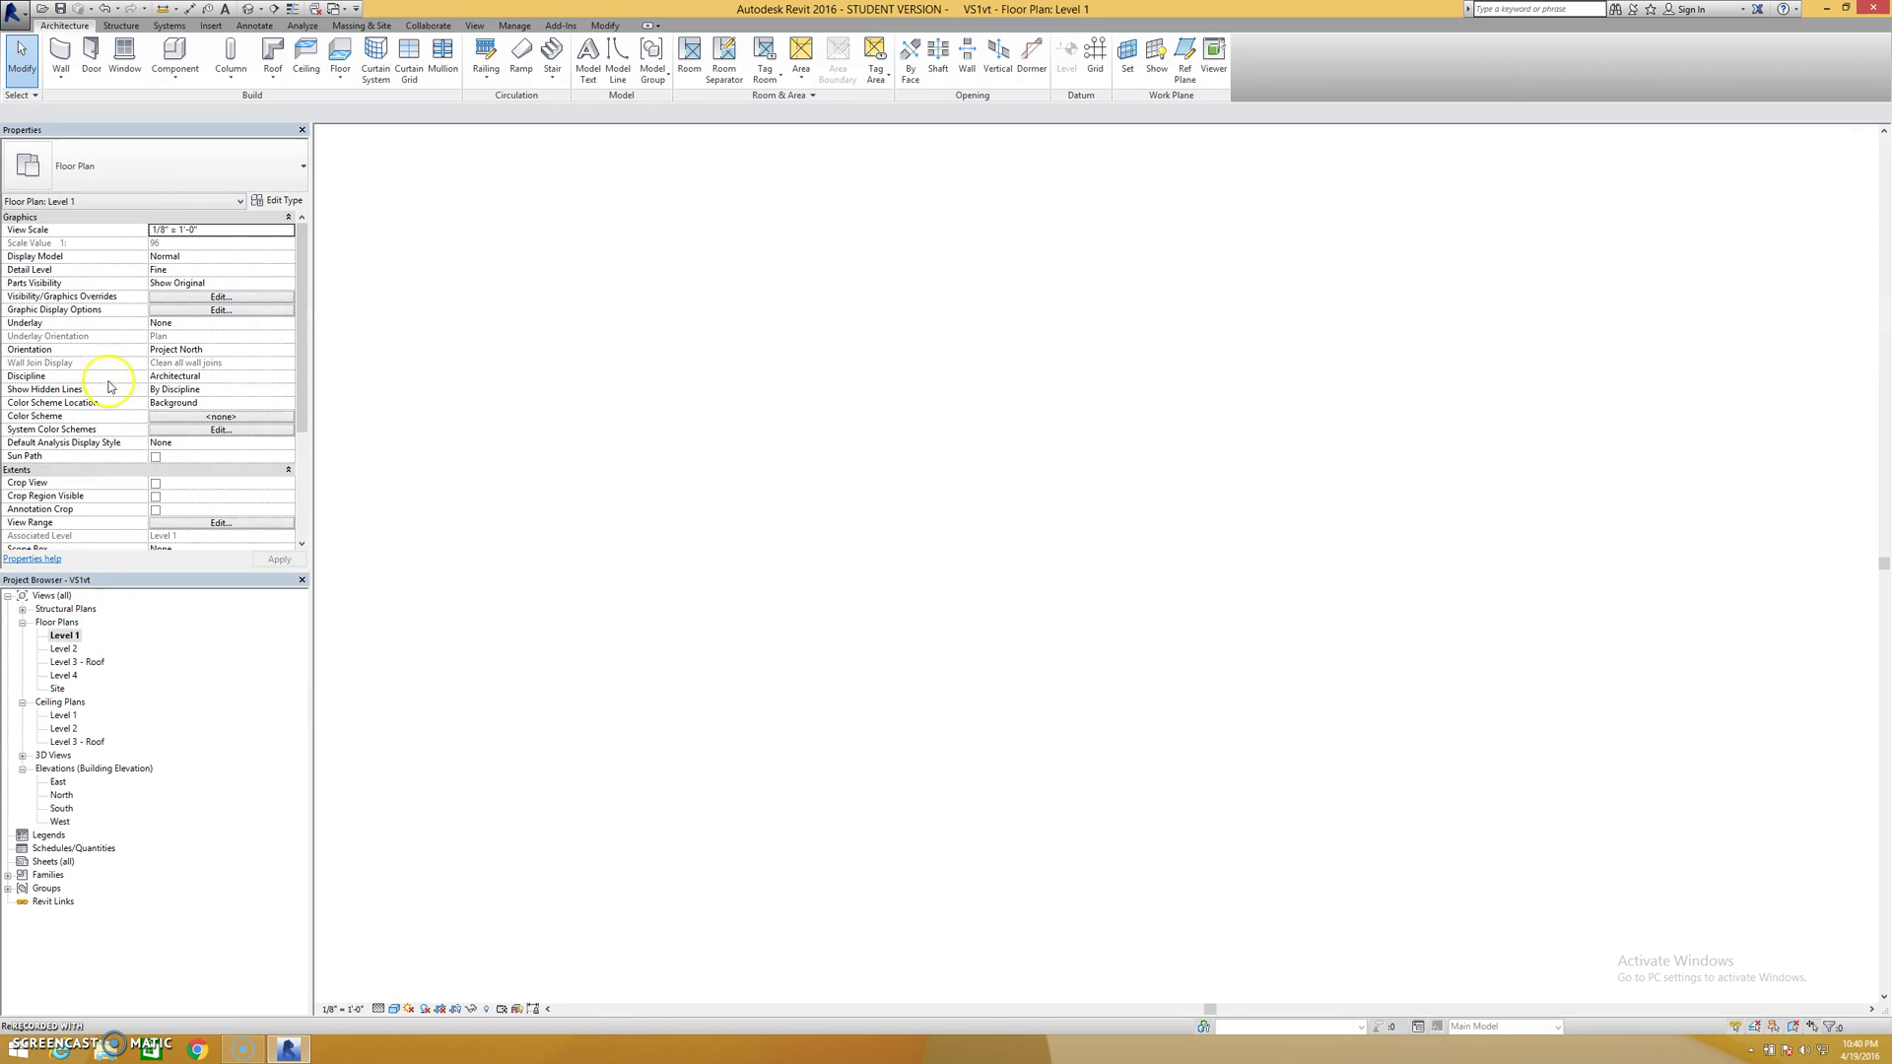
pyautogui.click(340, 54)
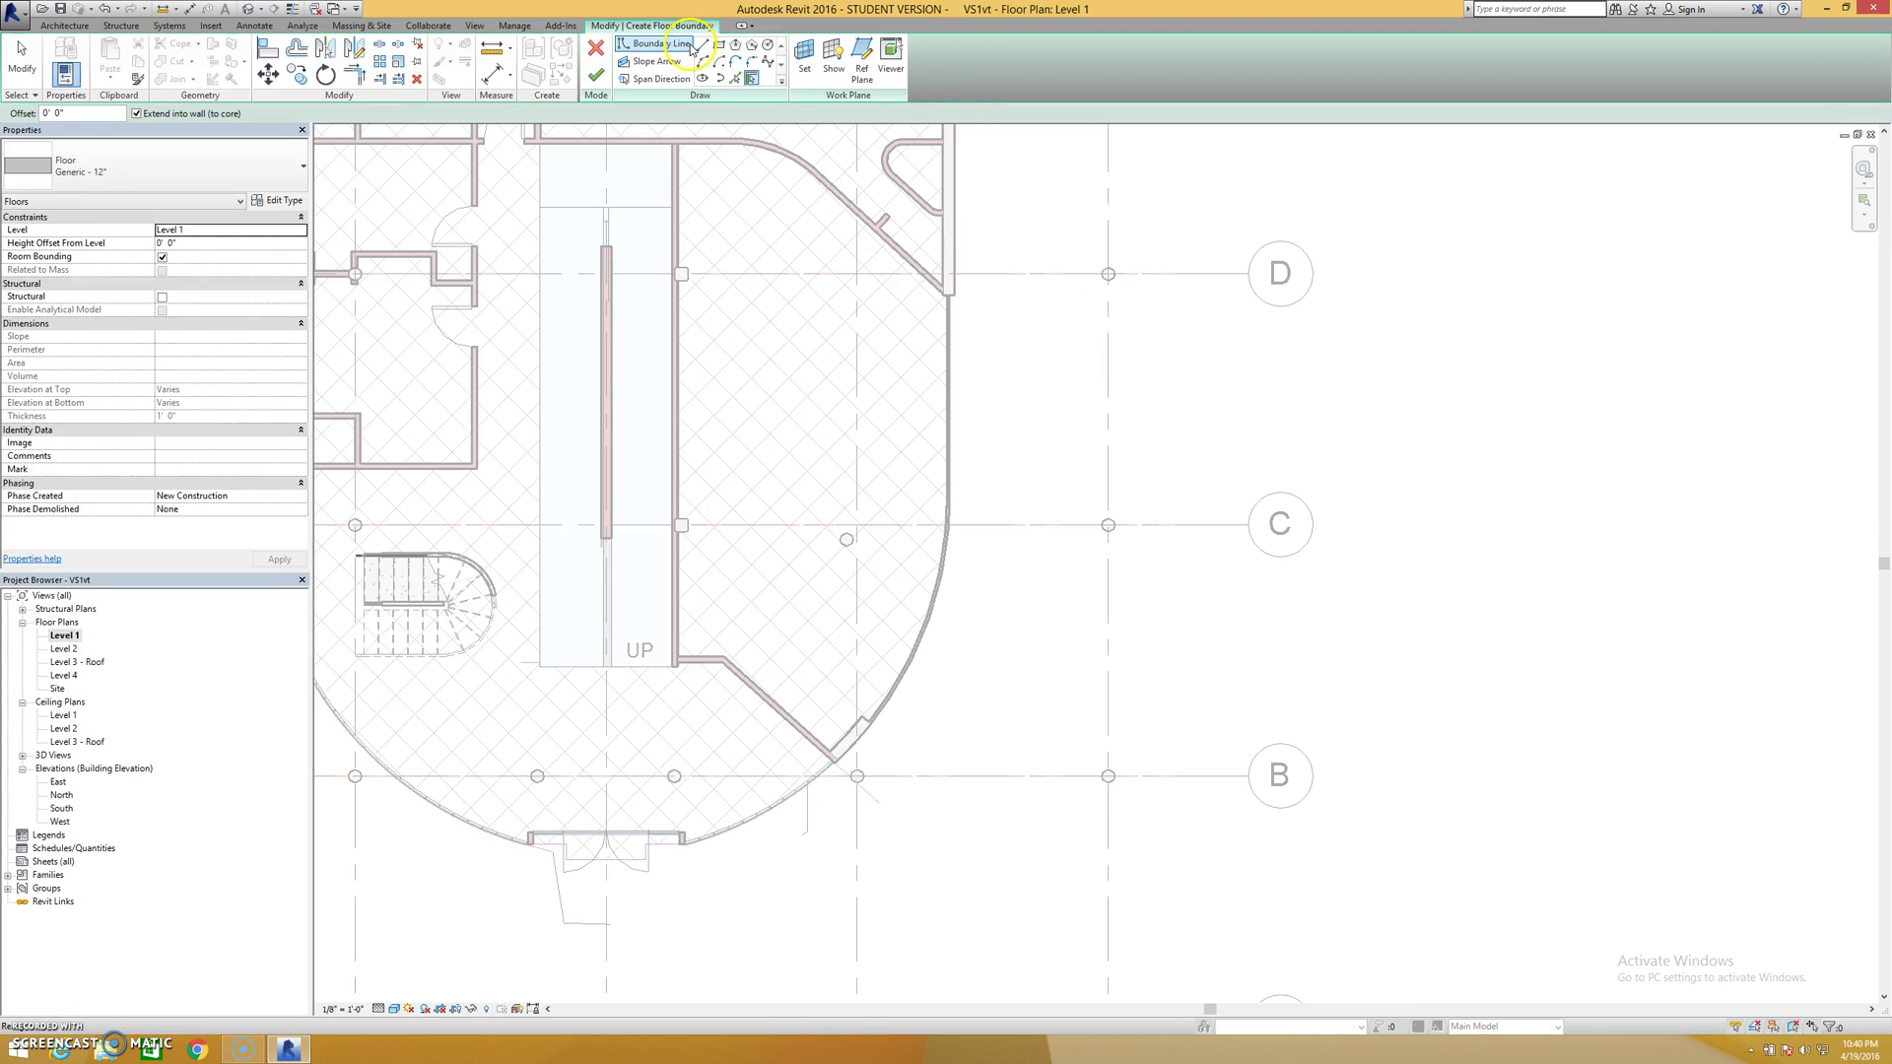
pyautogui.click(1085, 364)
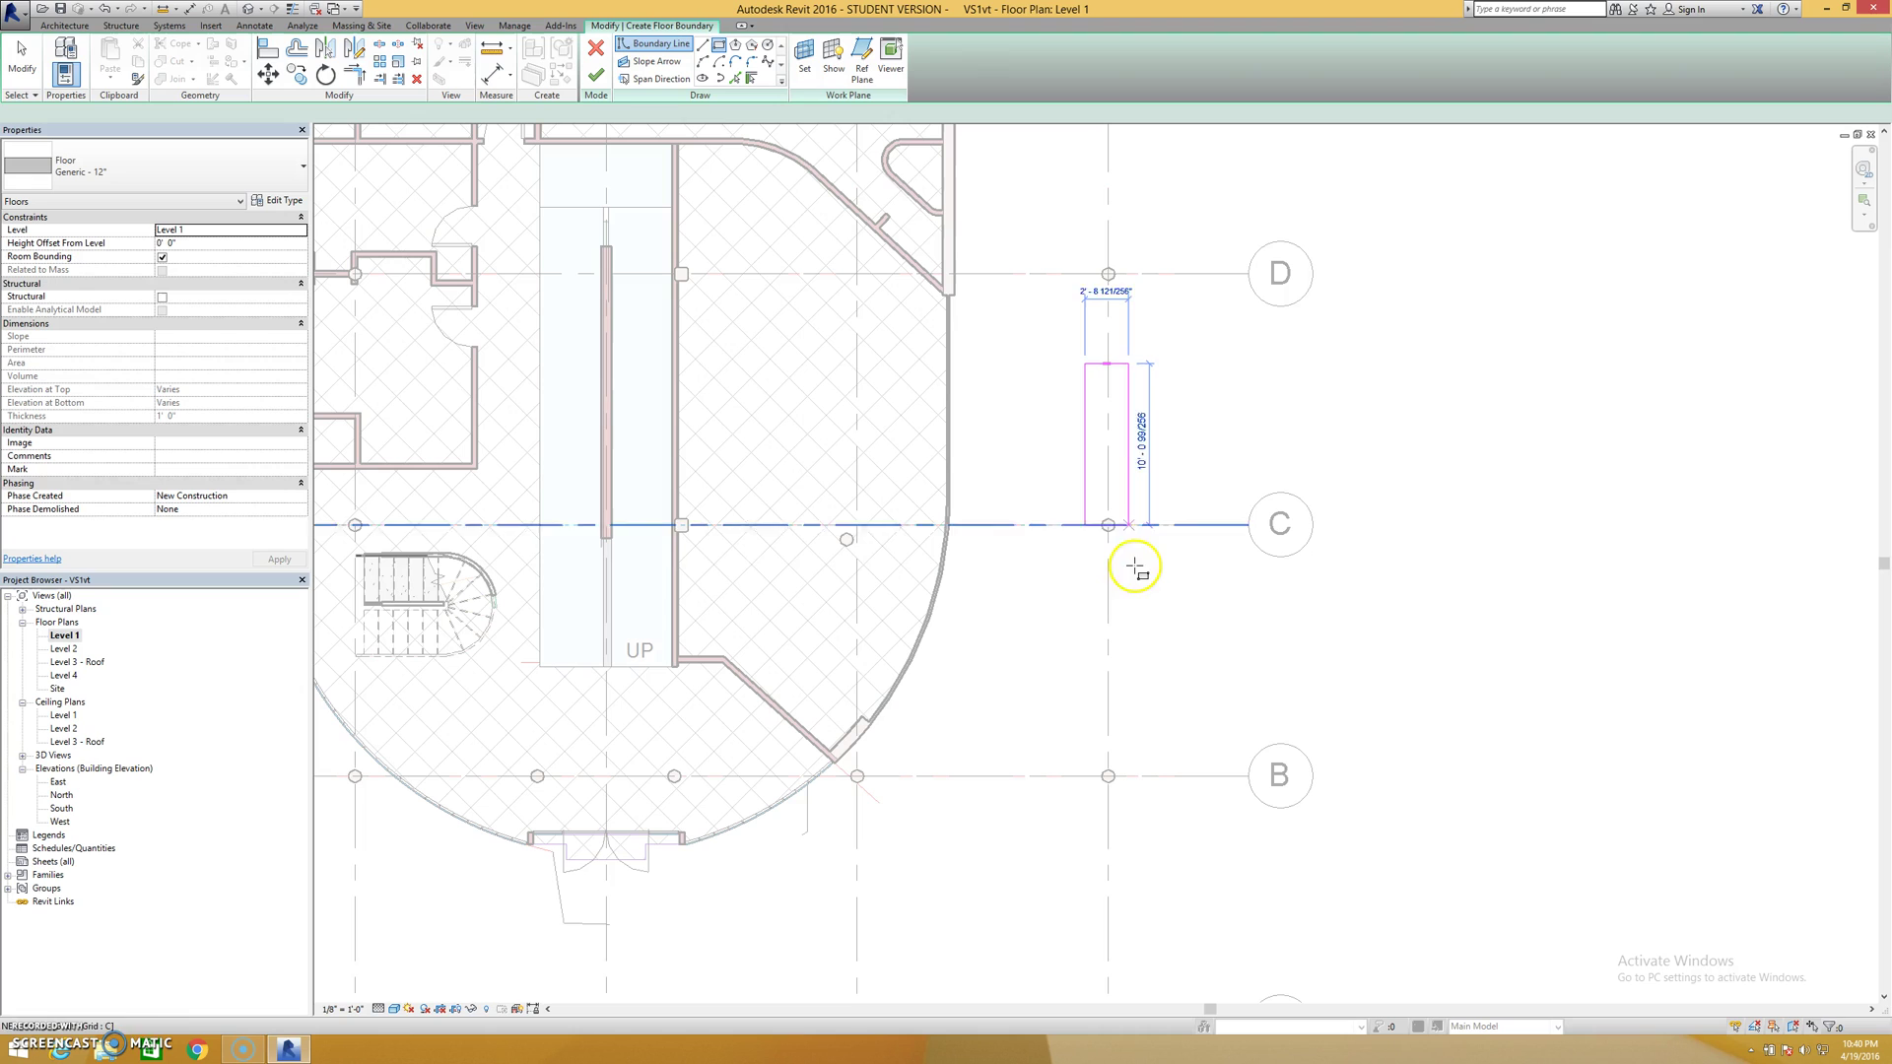
pyautogui.click(1126, 487)
pyautogui.press('Escape')
pyautogui.press('Escape')
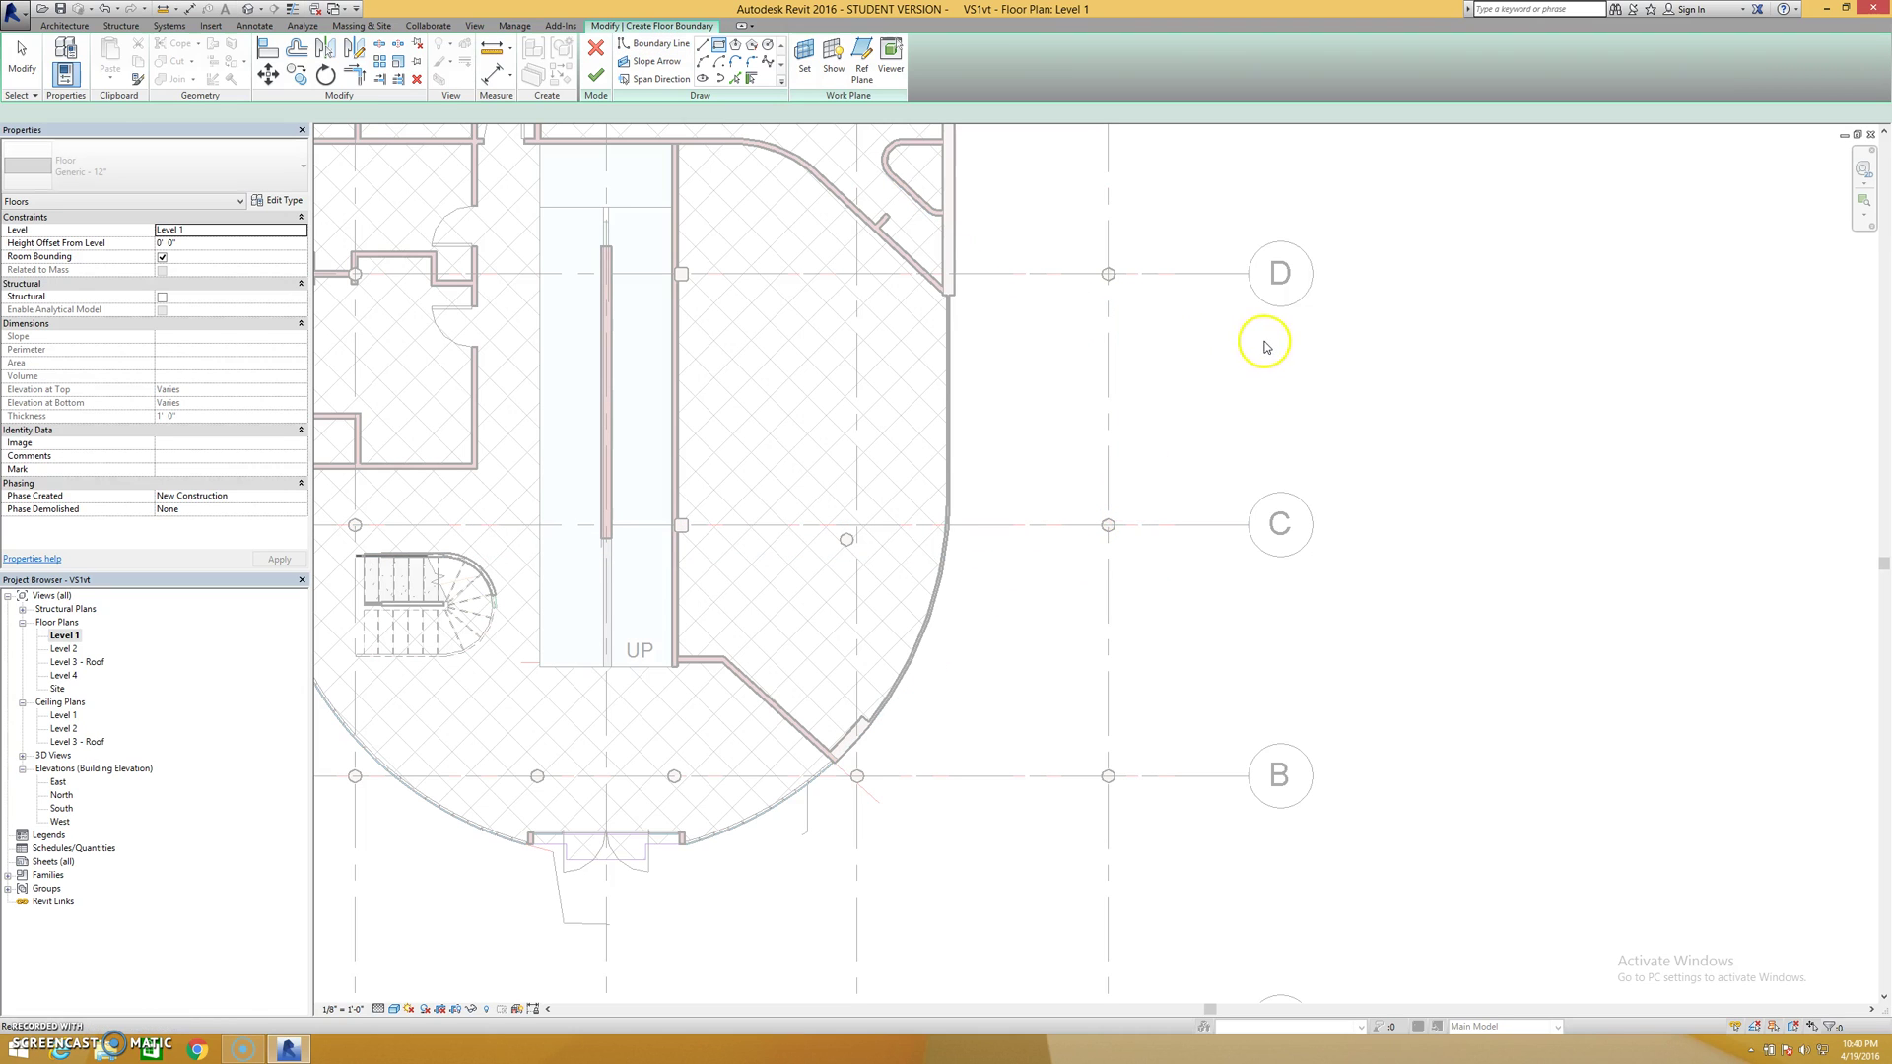
pyautogui.click(718, 44)
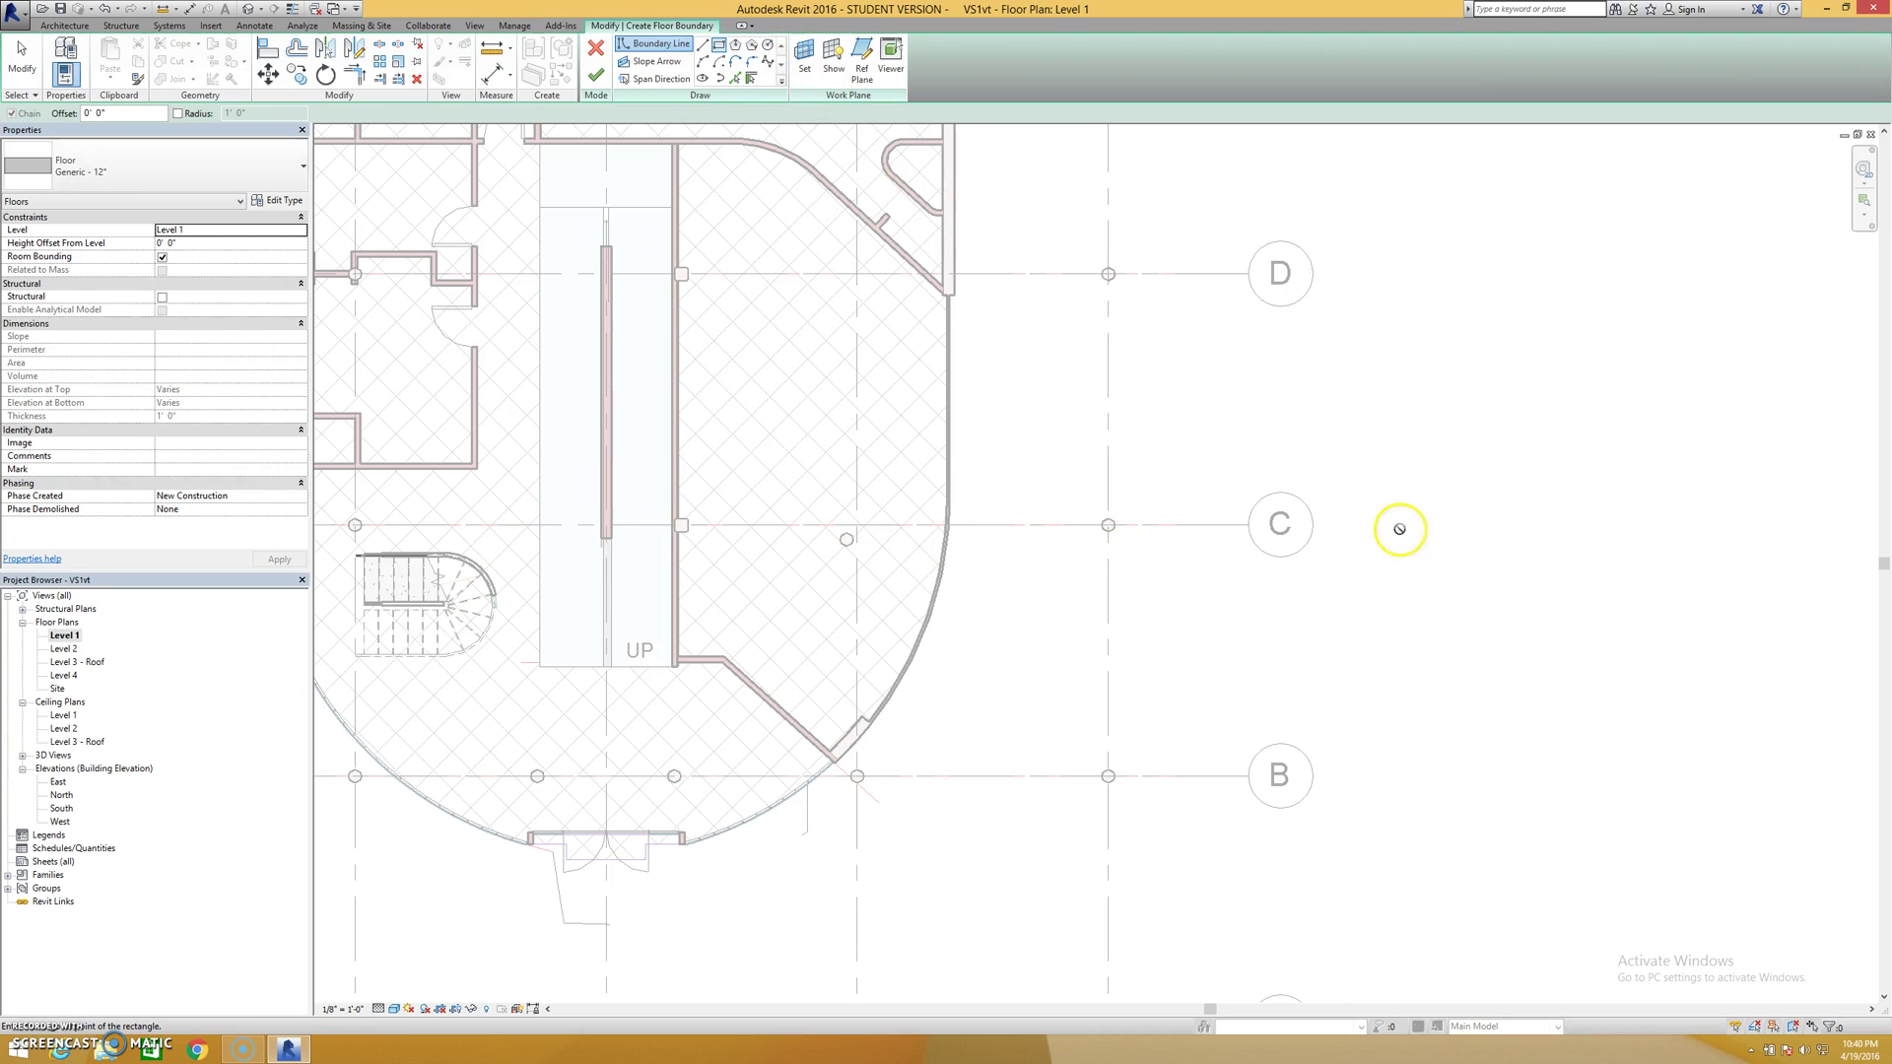
pyautogui.click(1324, 350)
pyautogui.click(1396, 709)
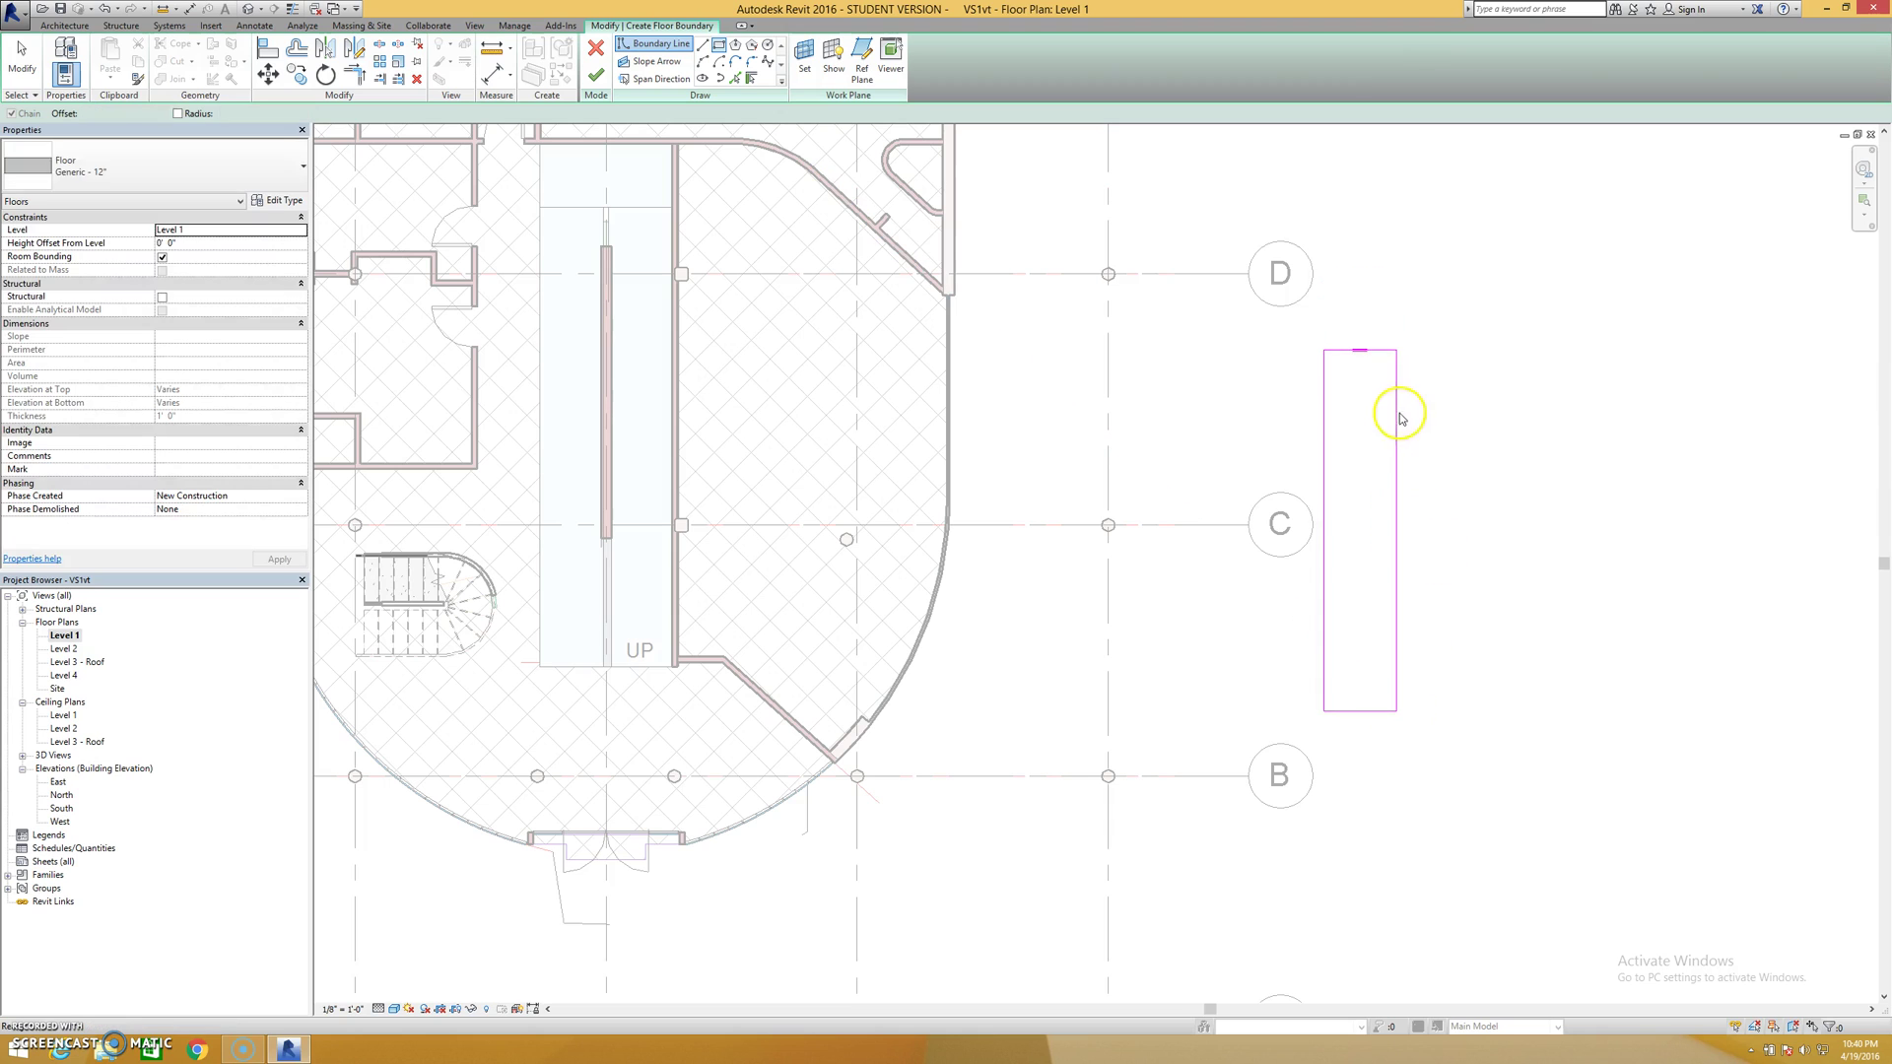
pyautogui.press('Escape')
# Set the rectangle's width to 3' and finish the Generic 12" floor slab
pyautogui.click(1398, 412)
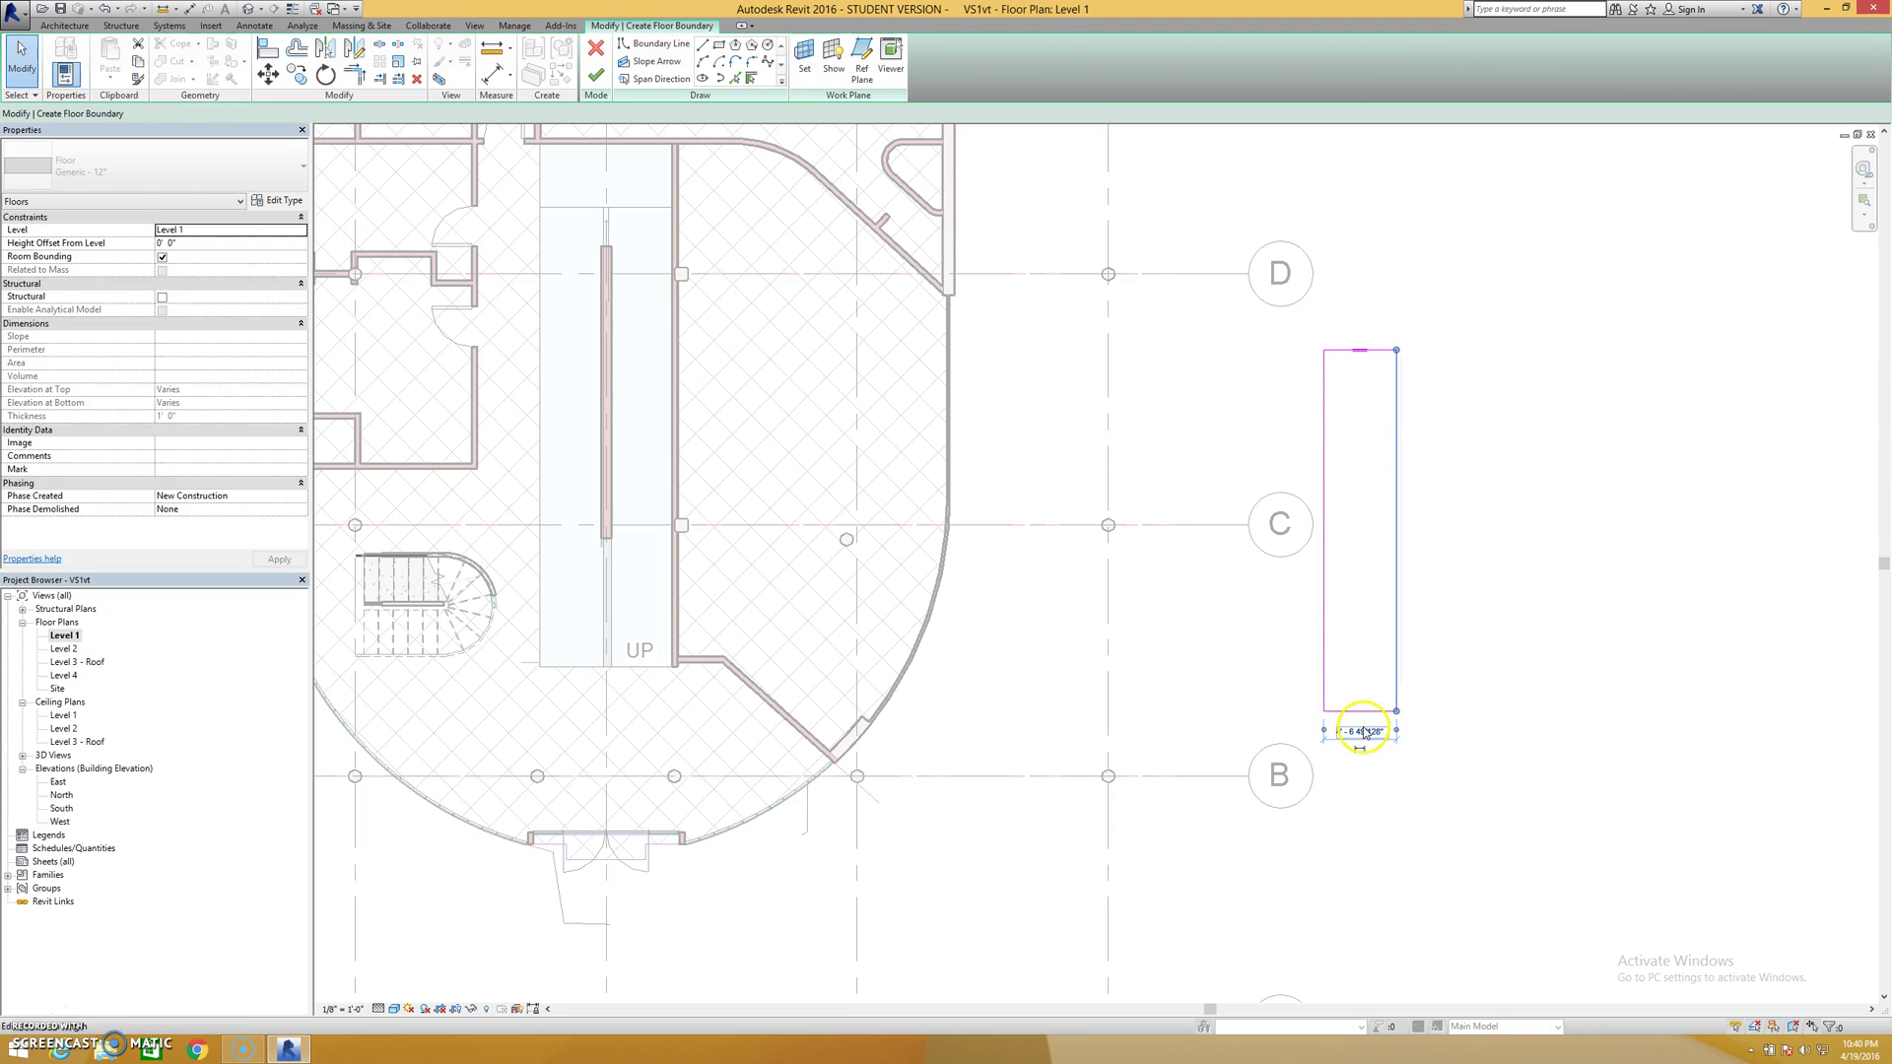
pyautogui.write('3')
pyautogui.press('Return')
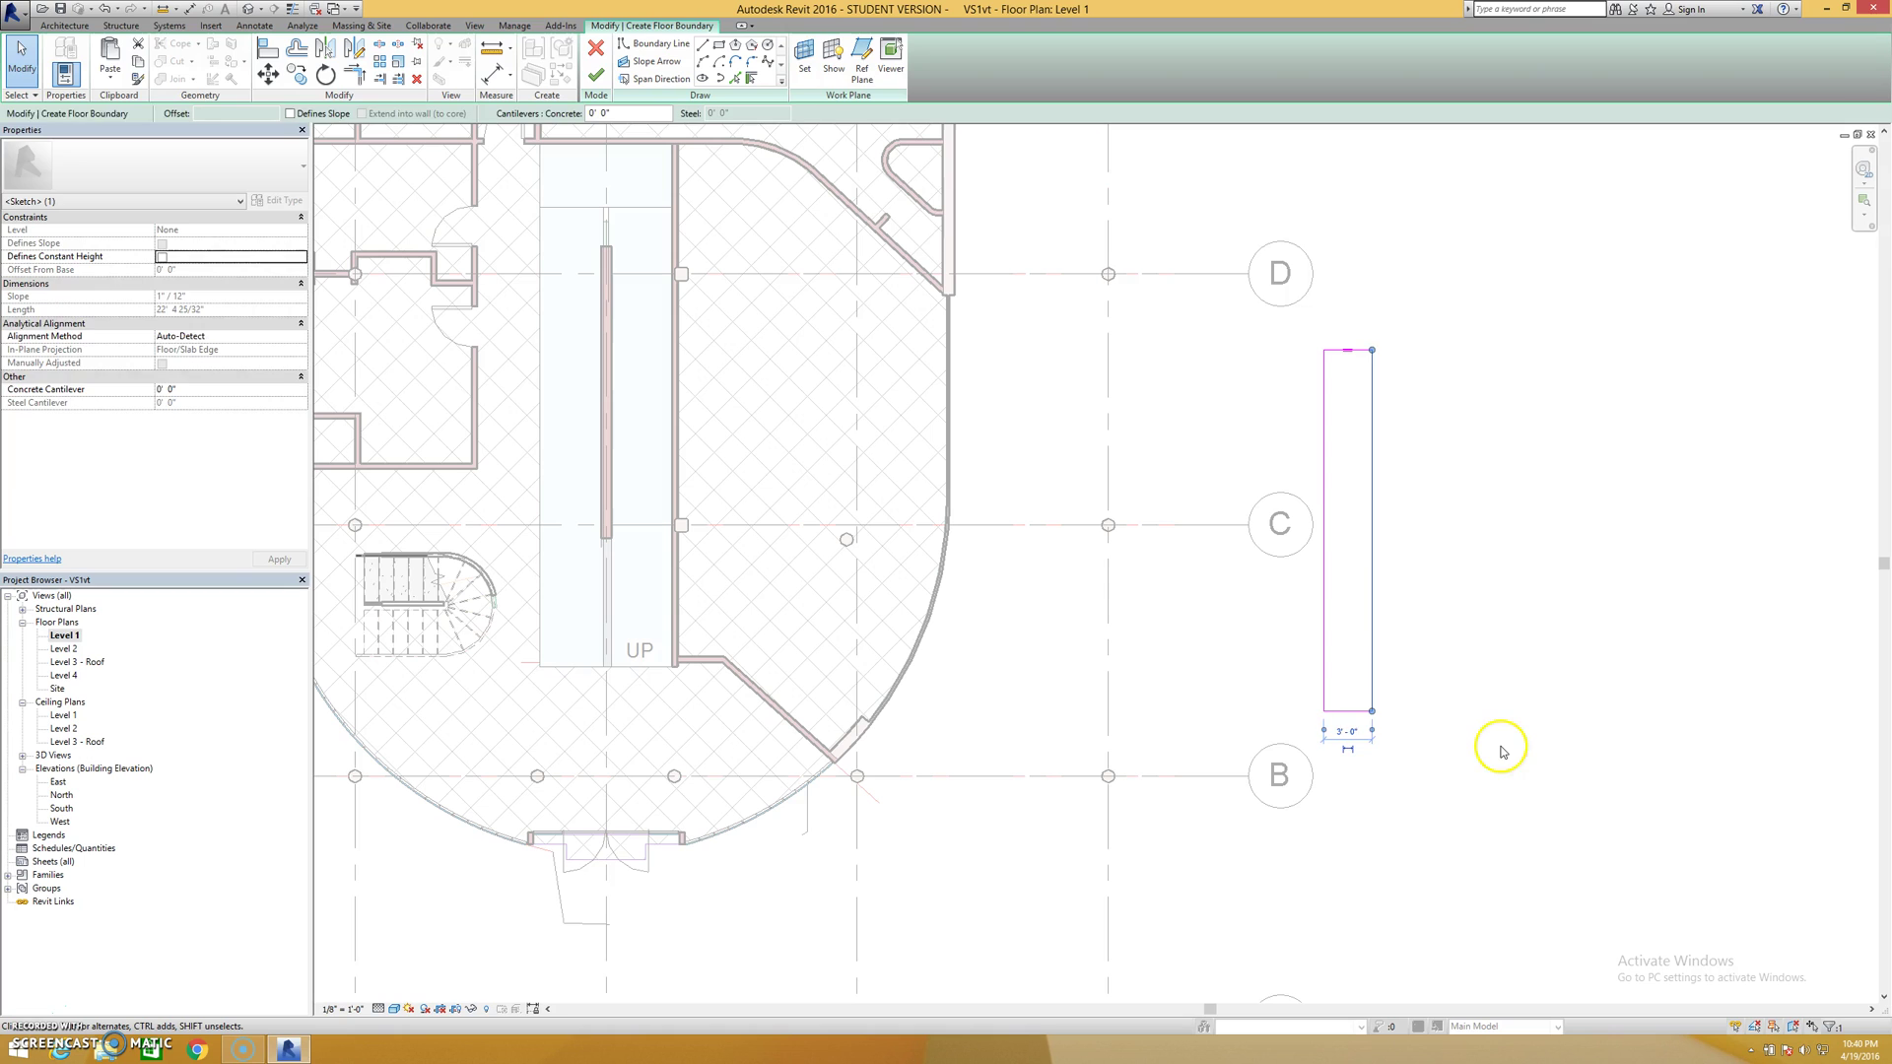
pyautogui.click(1225, 536)
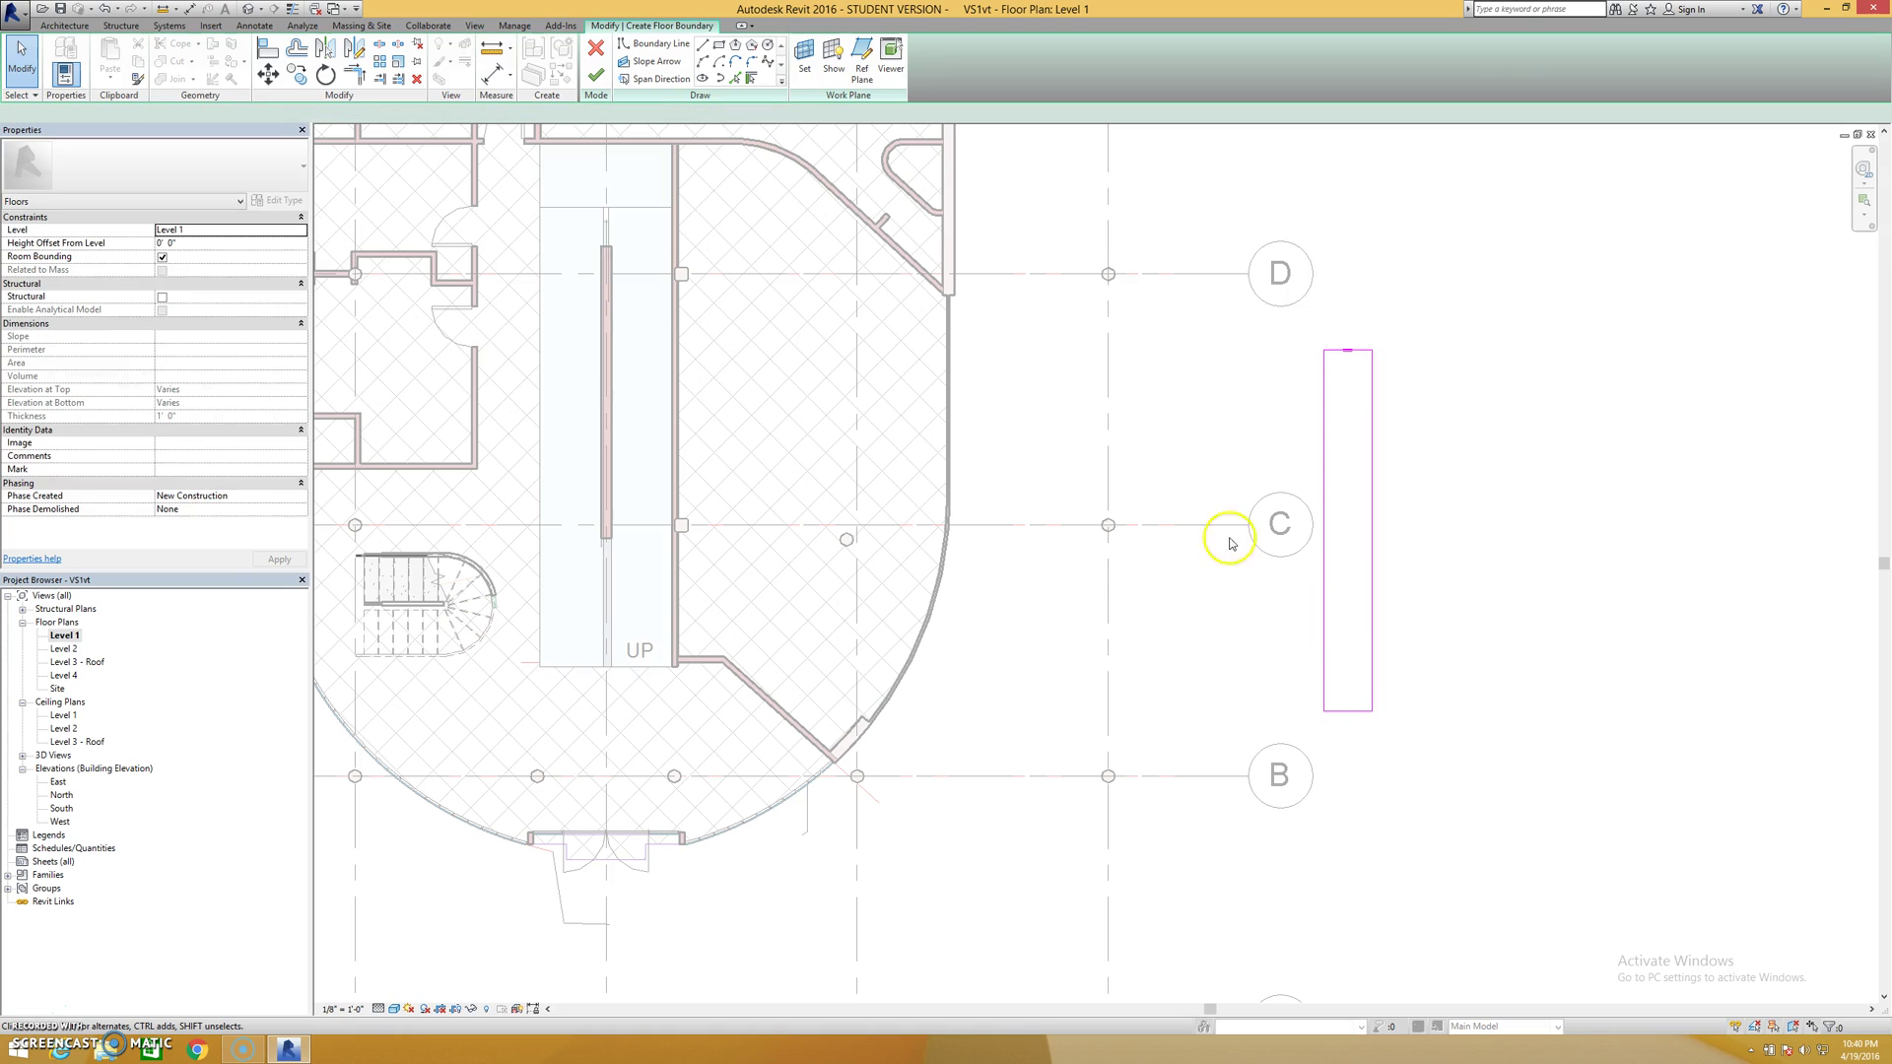
pyautogui.click(597, 78)
pyautogui.click(250, 12)
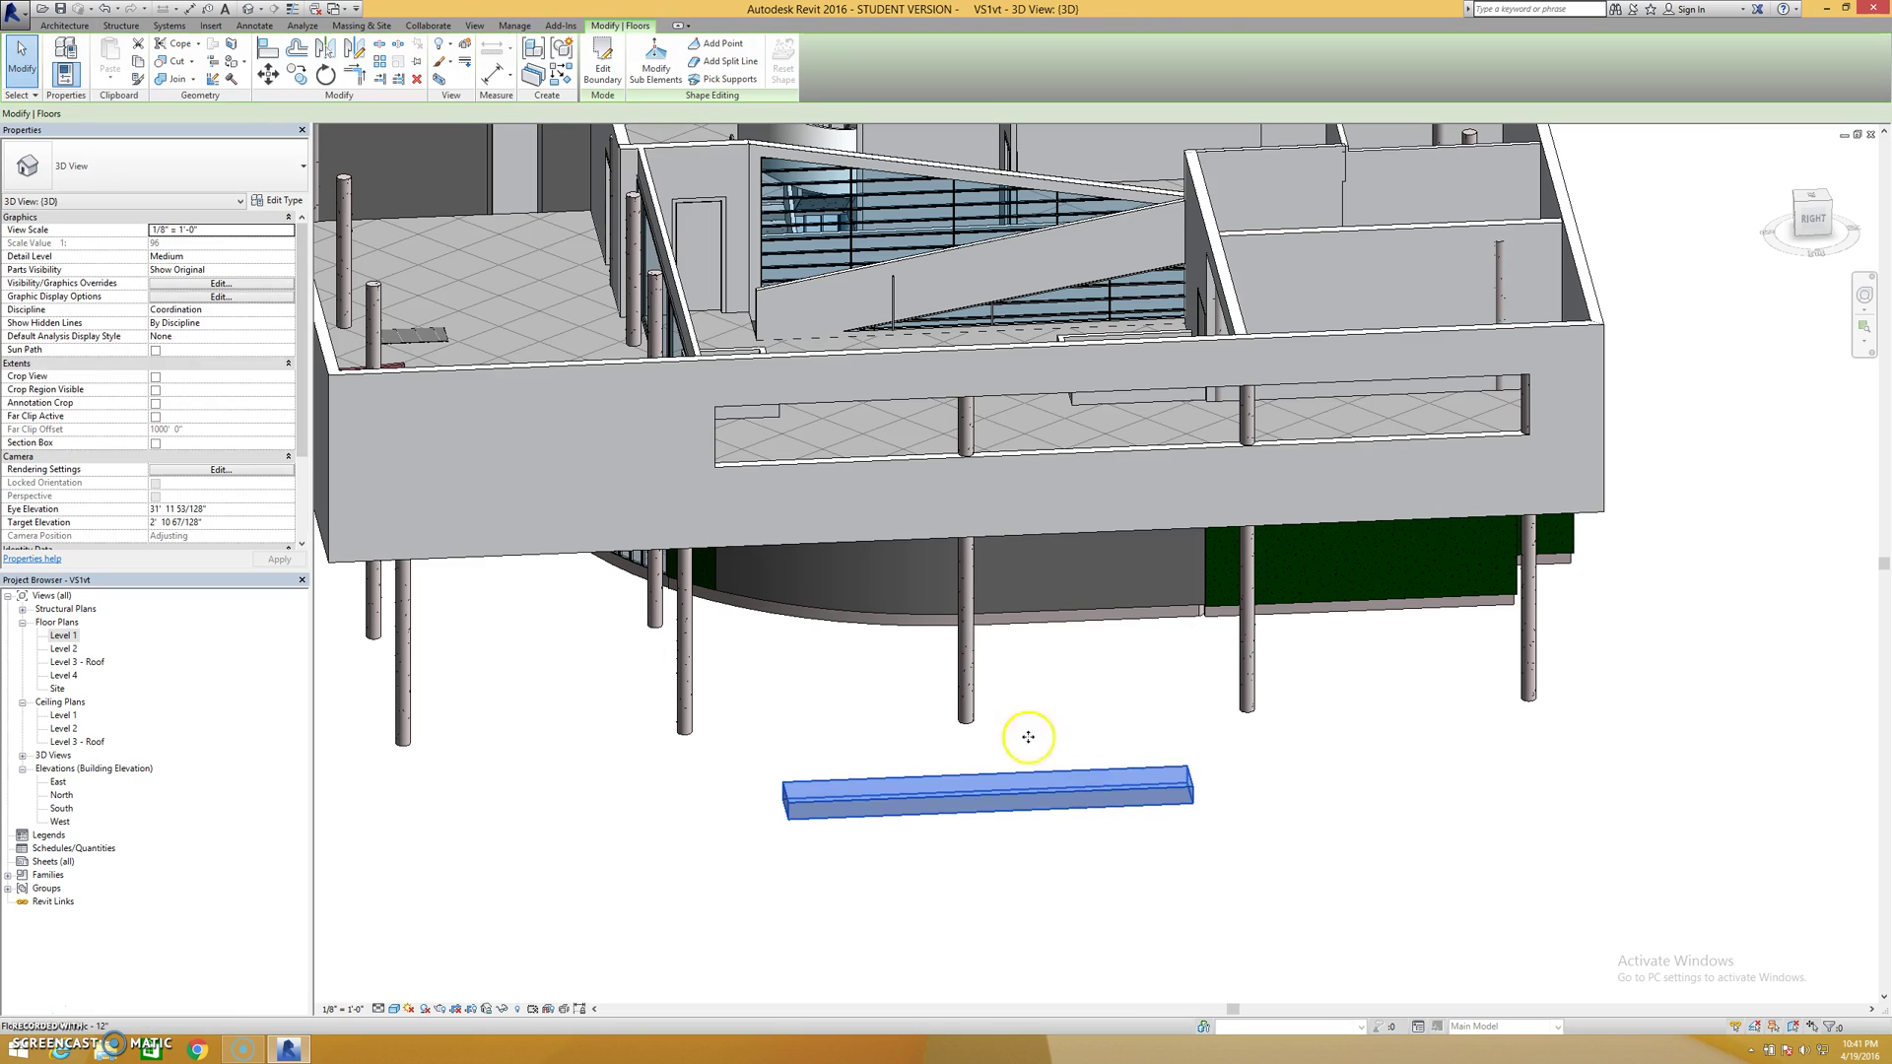
# Raise the slab's end corner point to a 5' elevation so the slab slopes
pyautogui.click(708, 62)
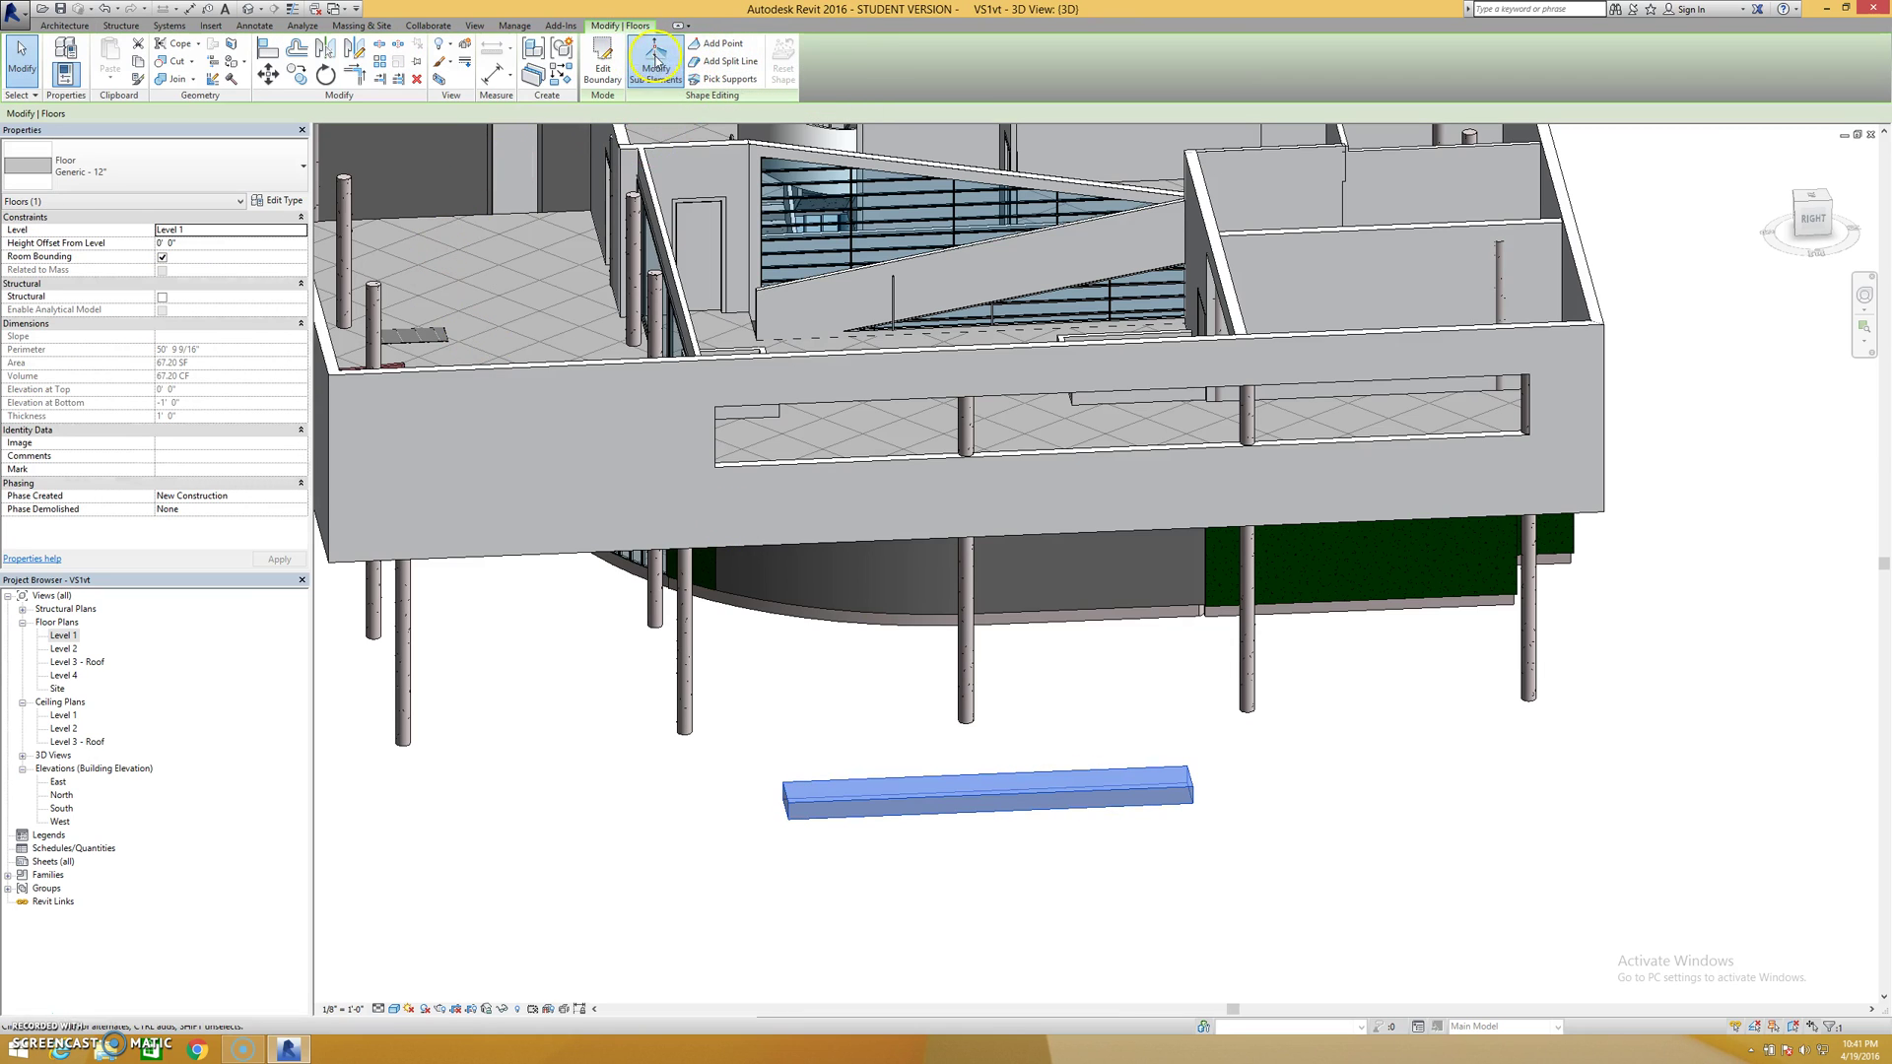
pyautogui.click(1187, 770)
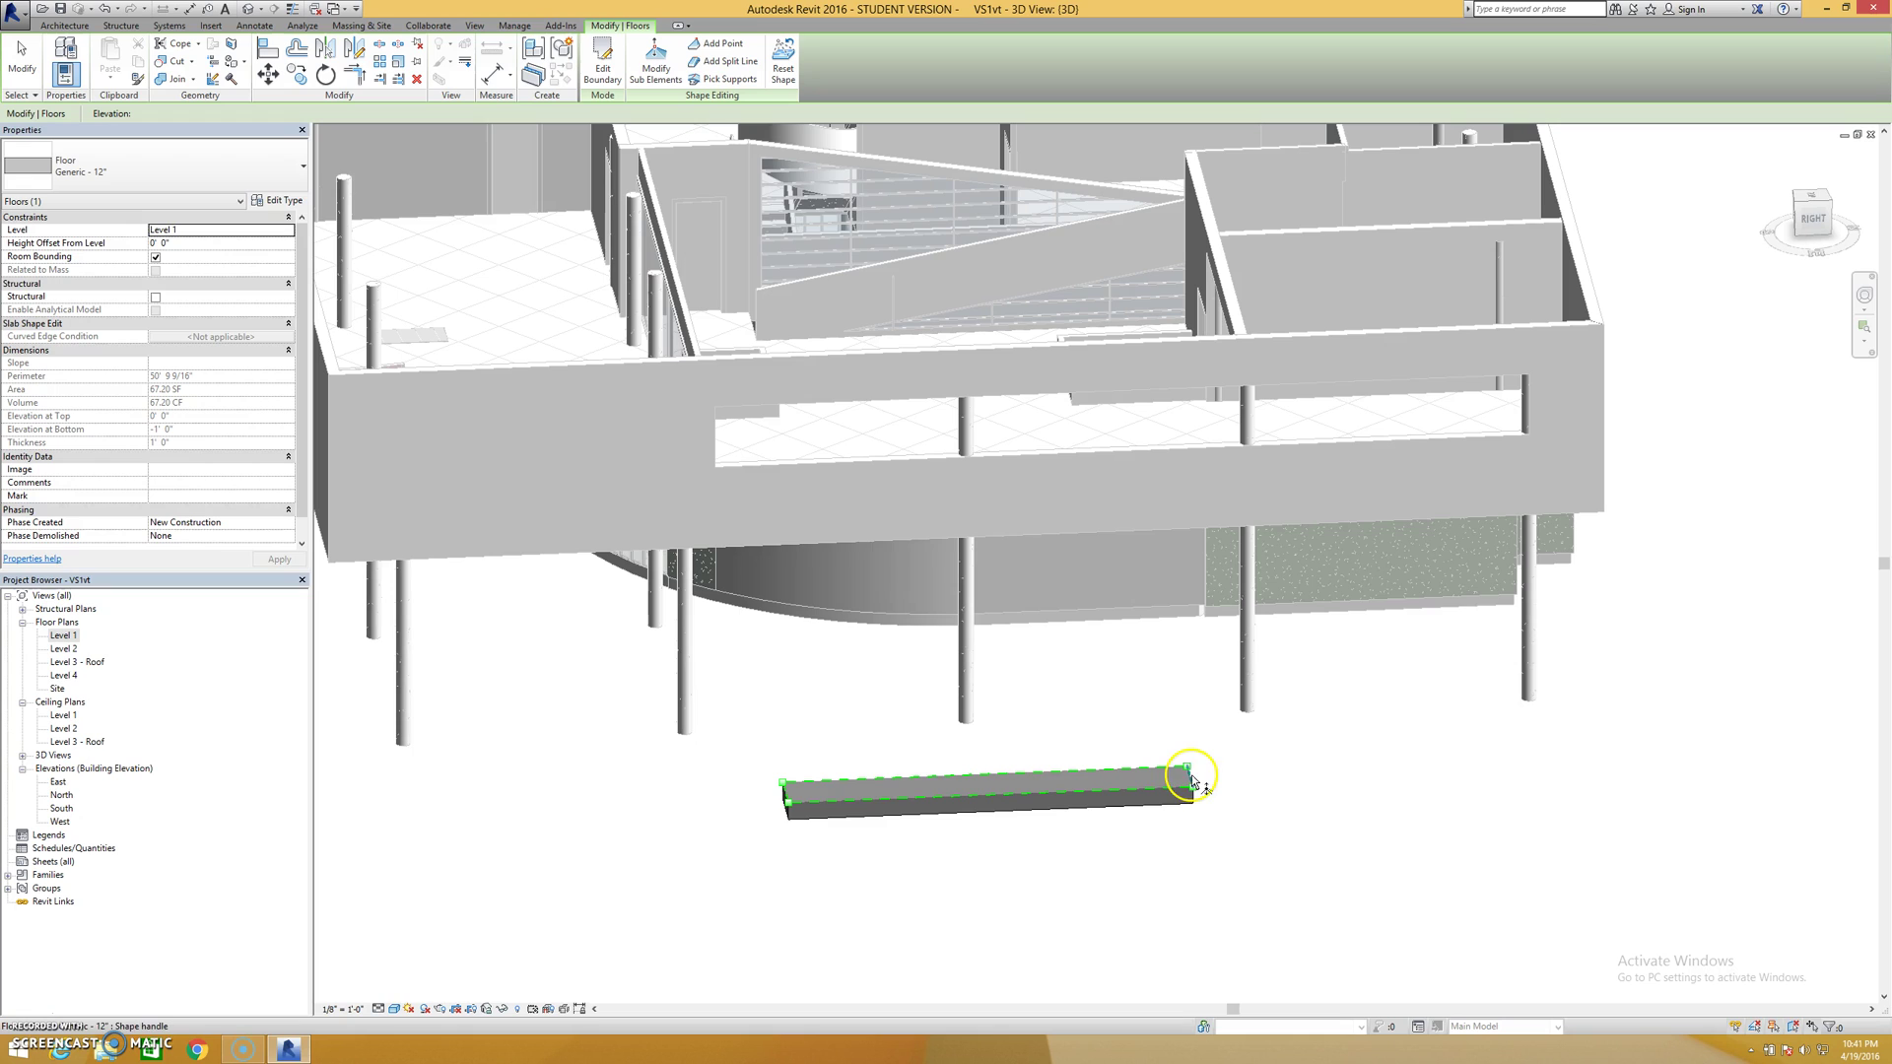
pyautogui.click(1205, 774)
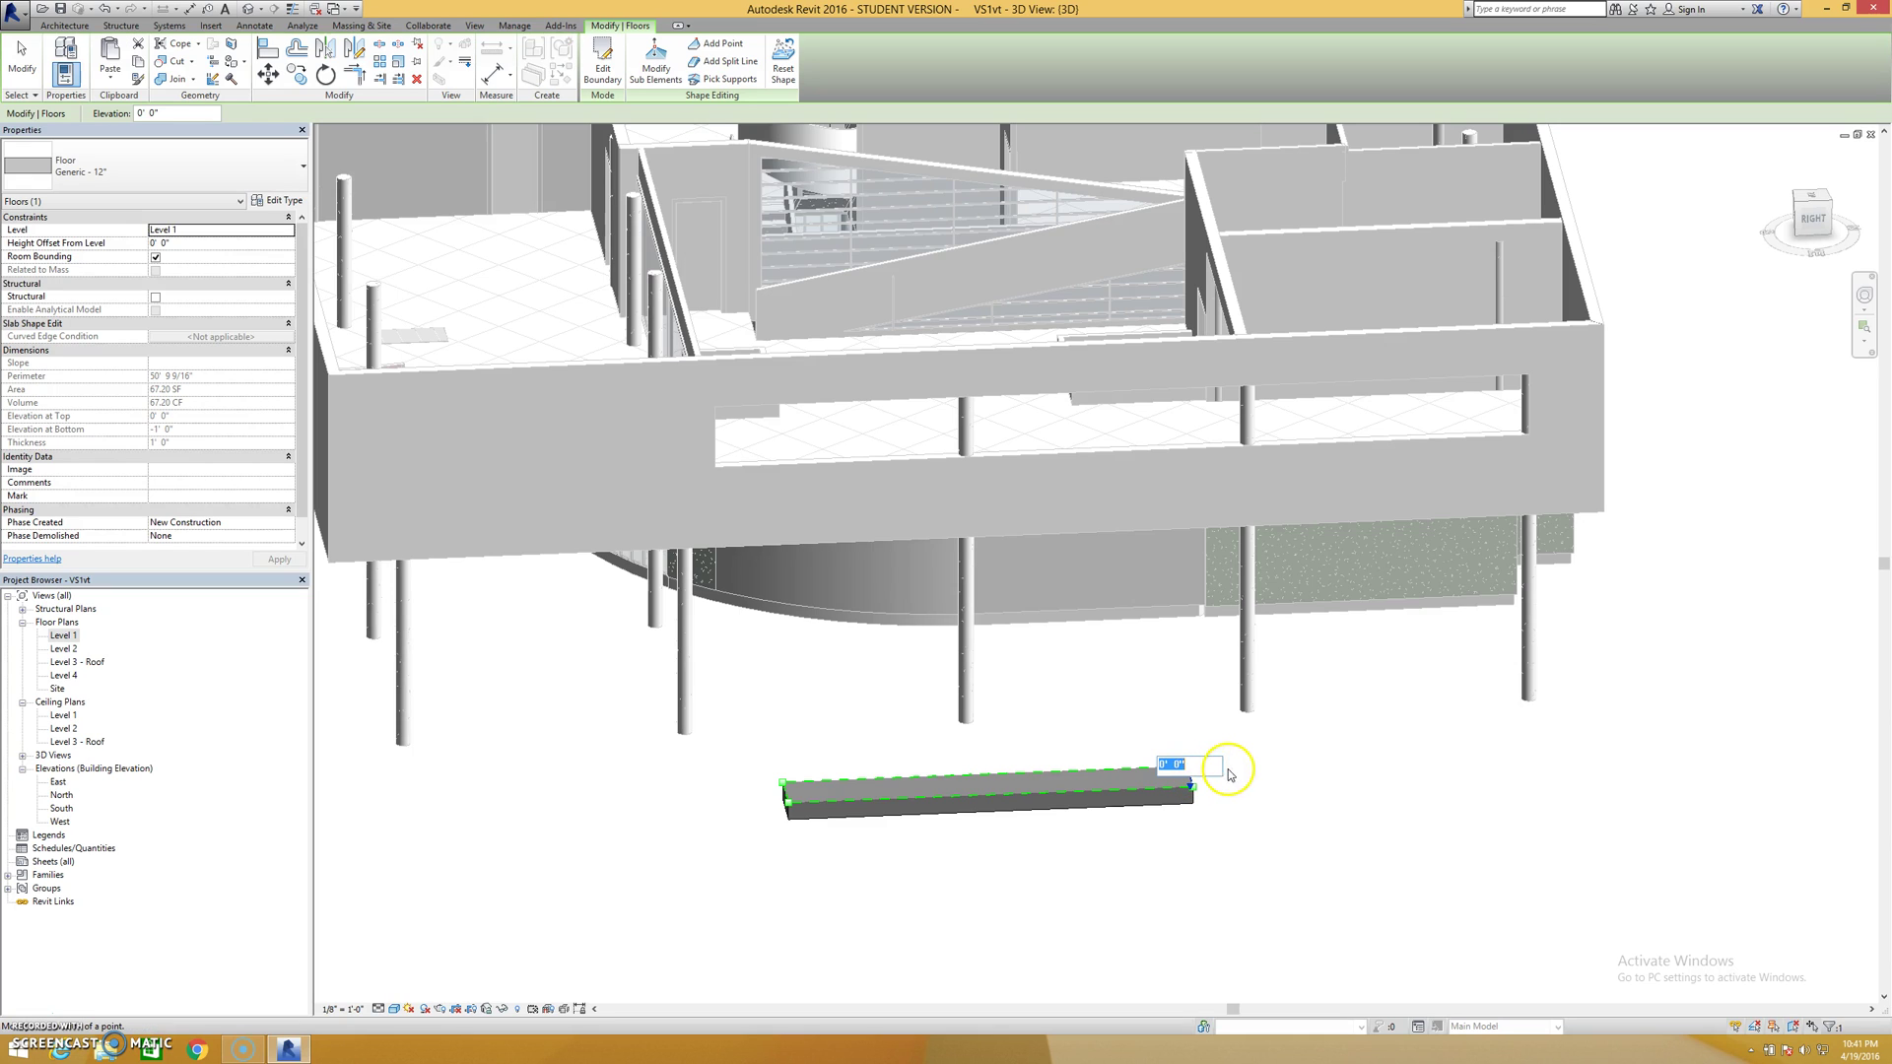
pyautogui.click(1242, 780)
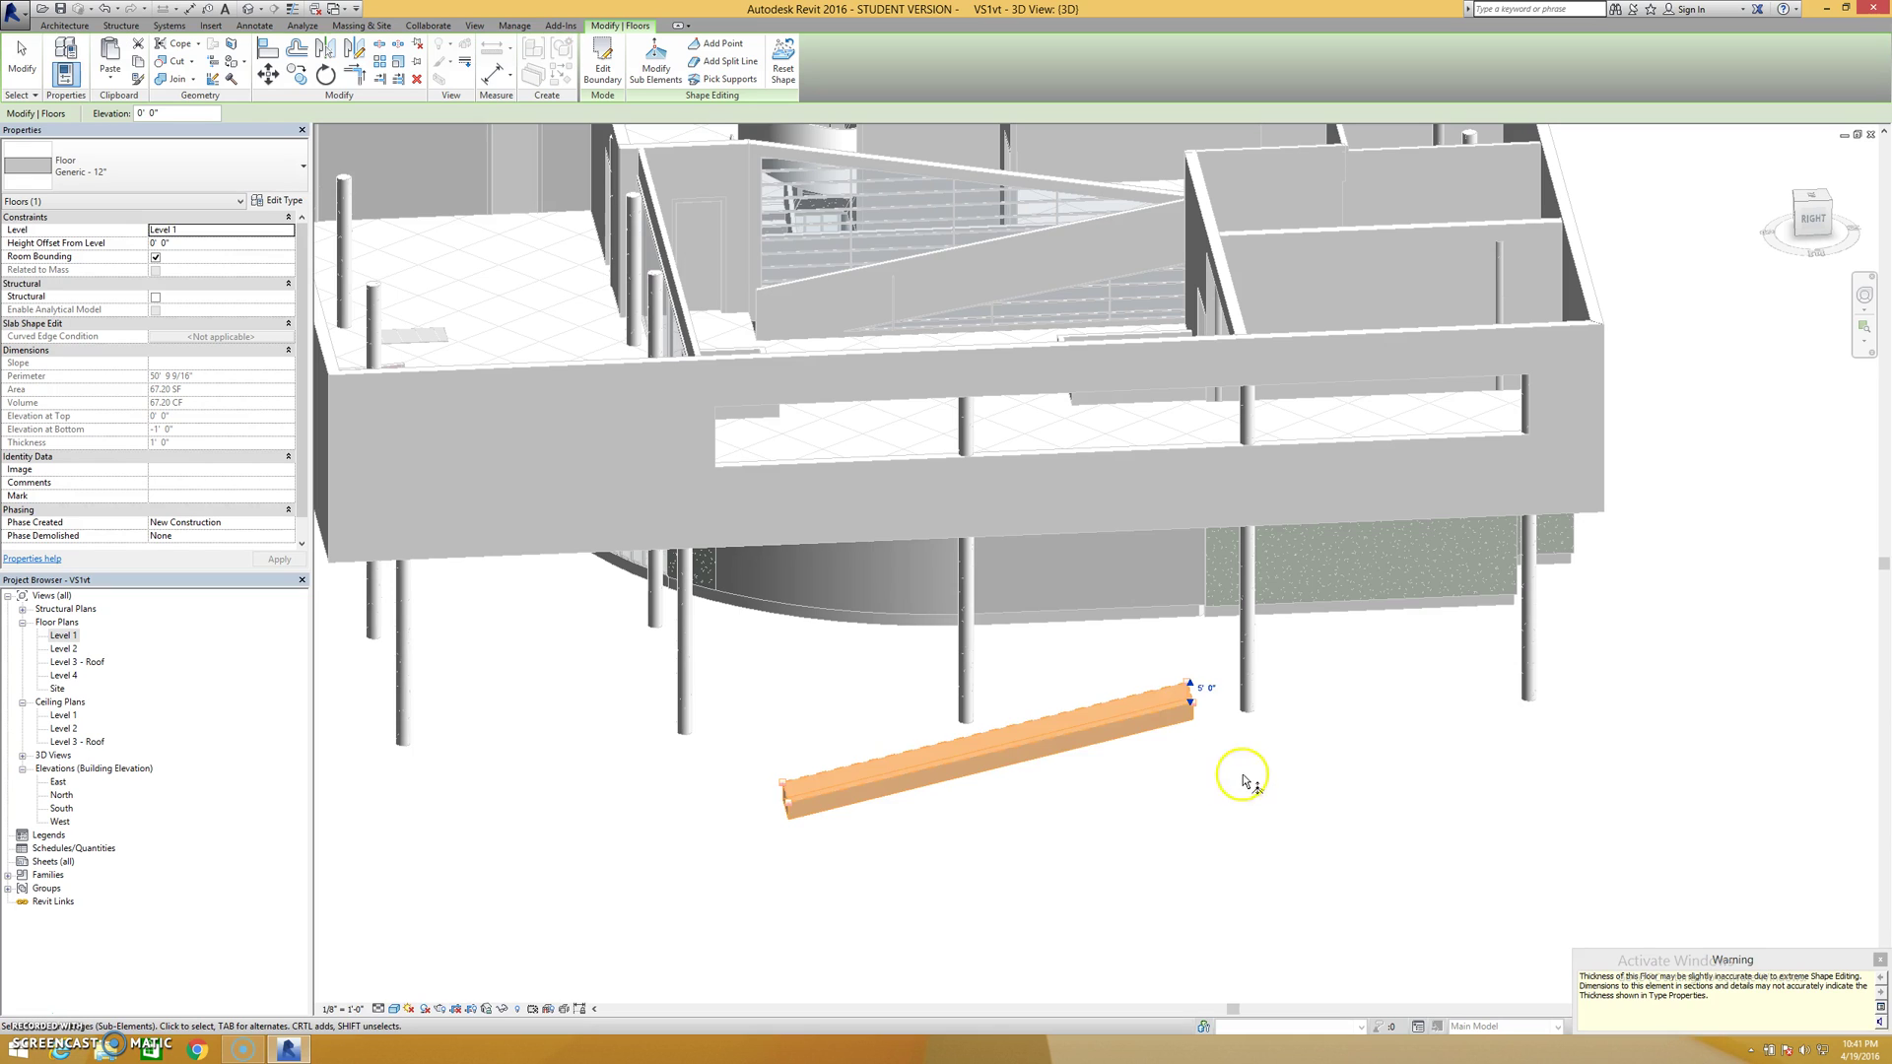
pyautogui.click(1261, 788)
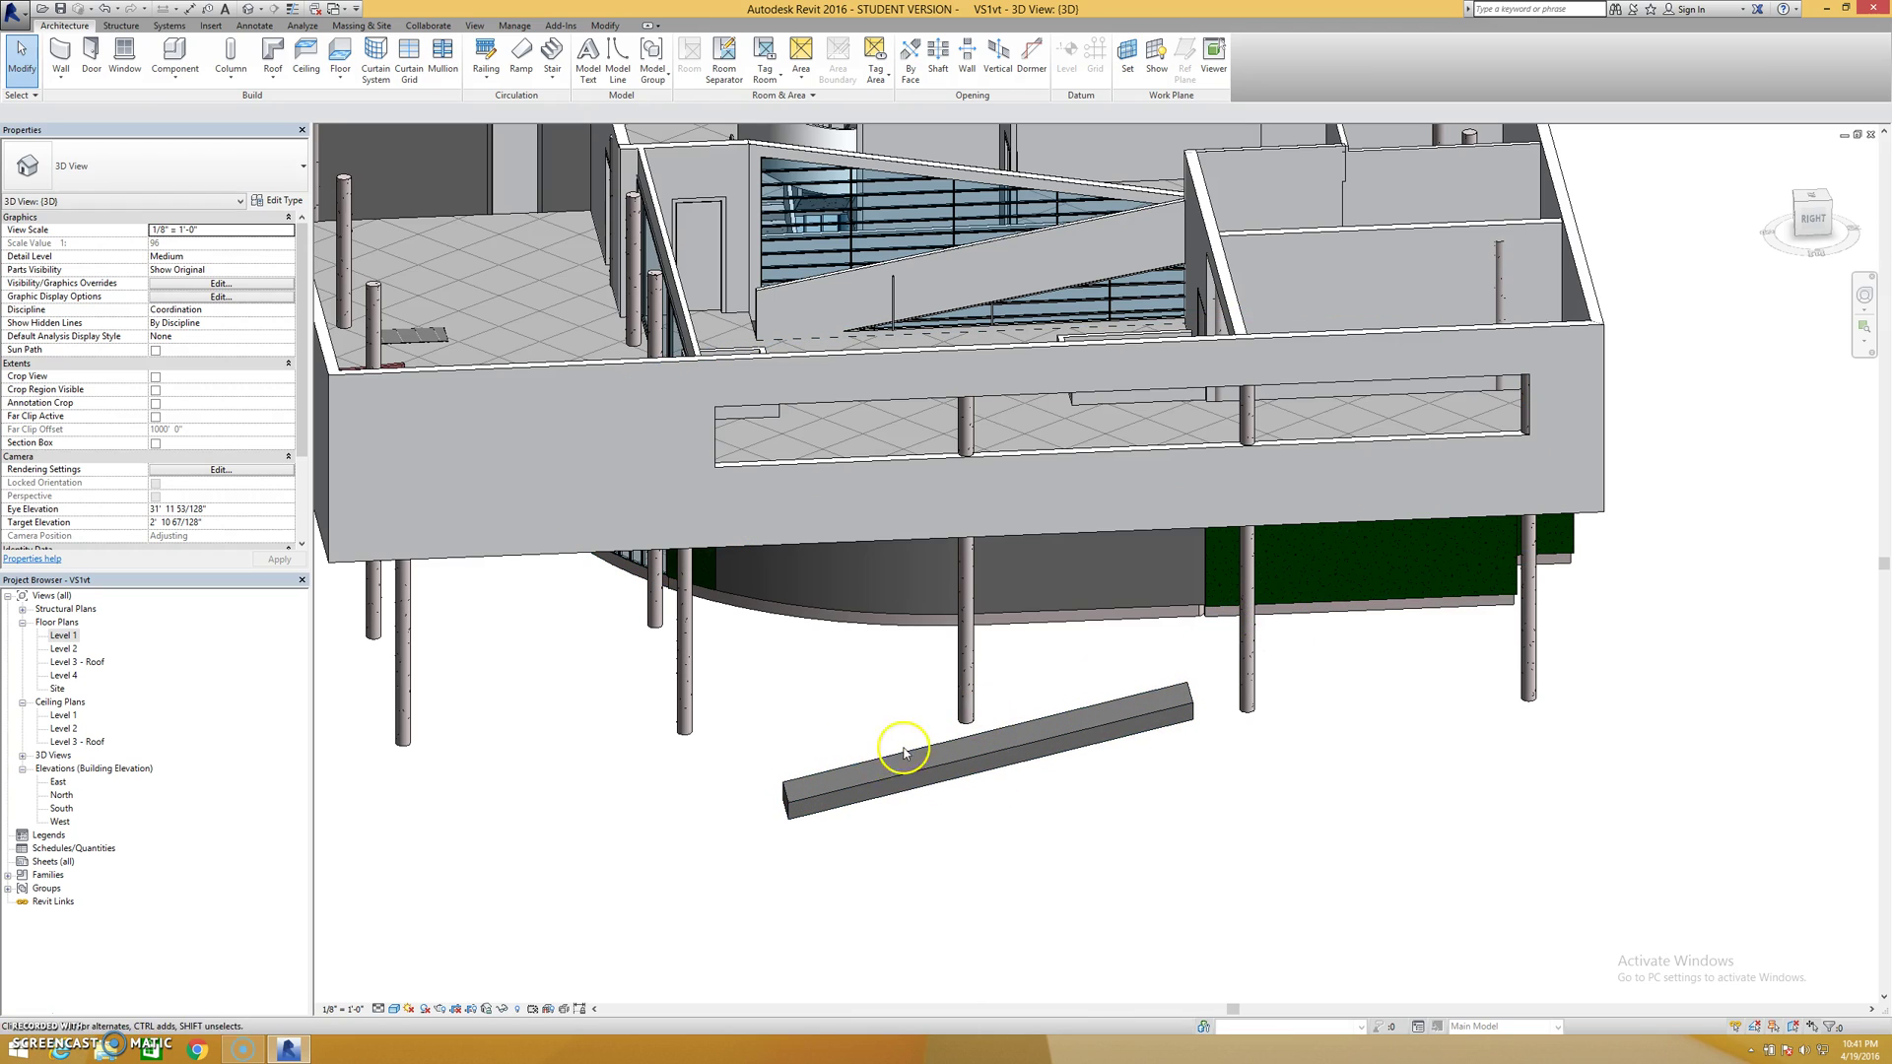
# Select the sloped slab in the 3D view
pyautogui.click(1005, 742)
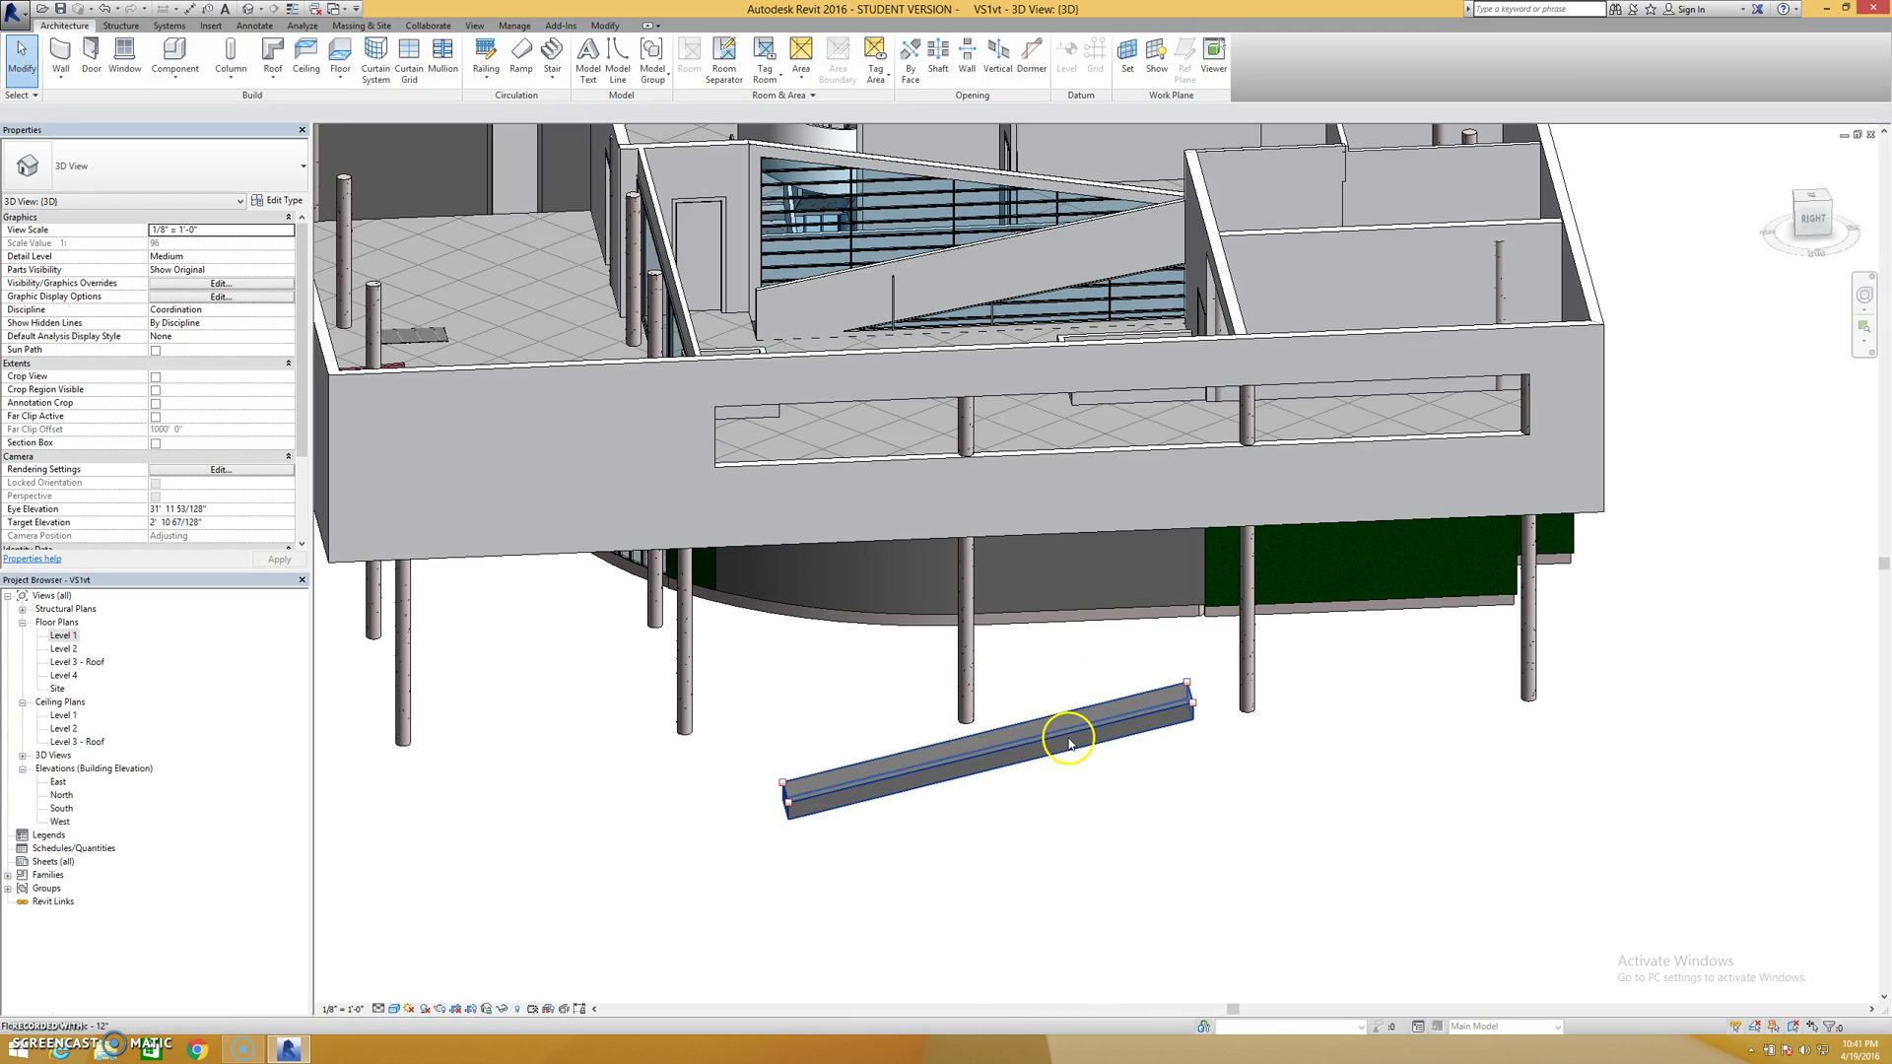
pyautogui.click(917, 803)
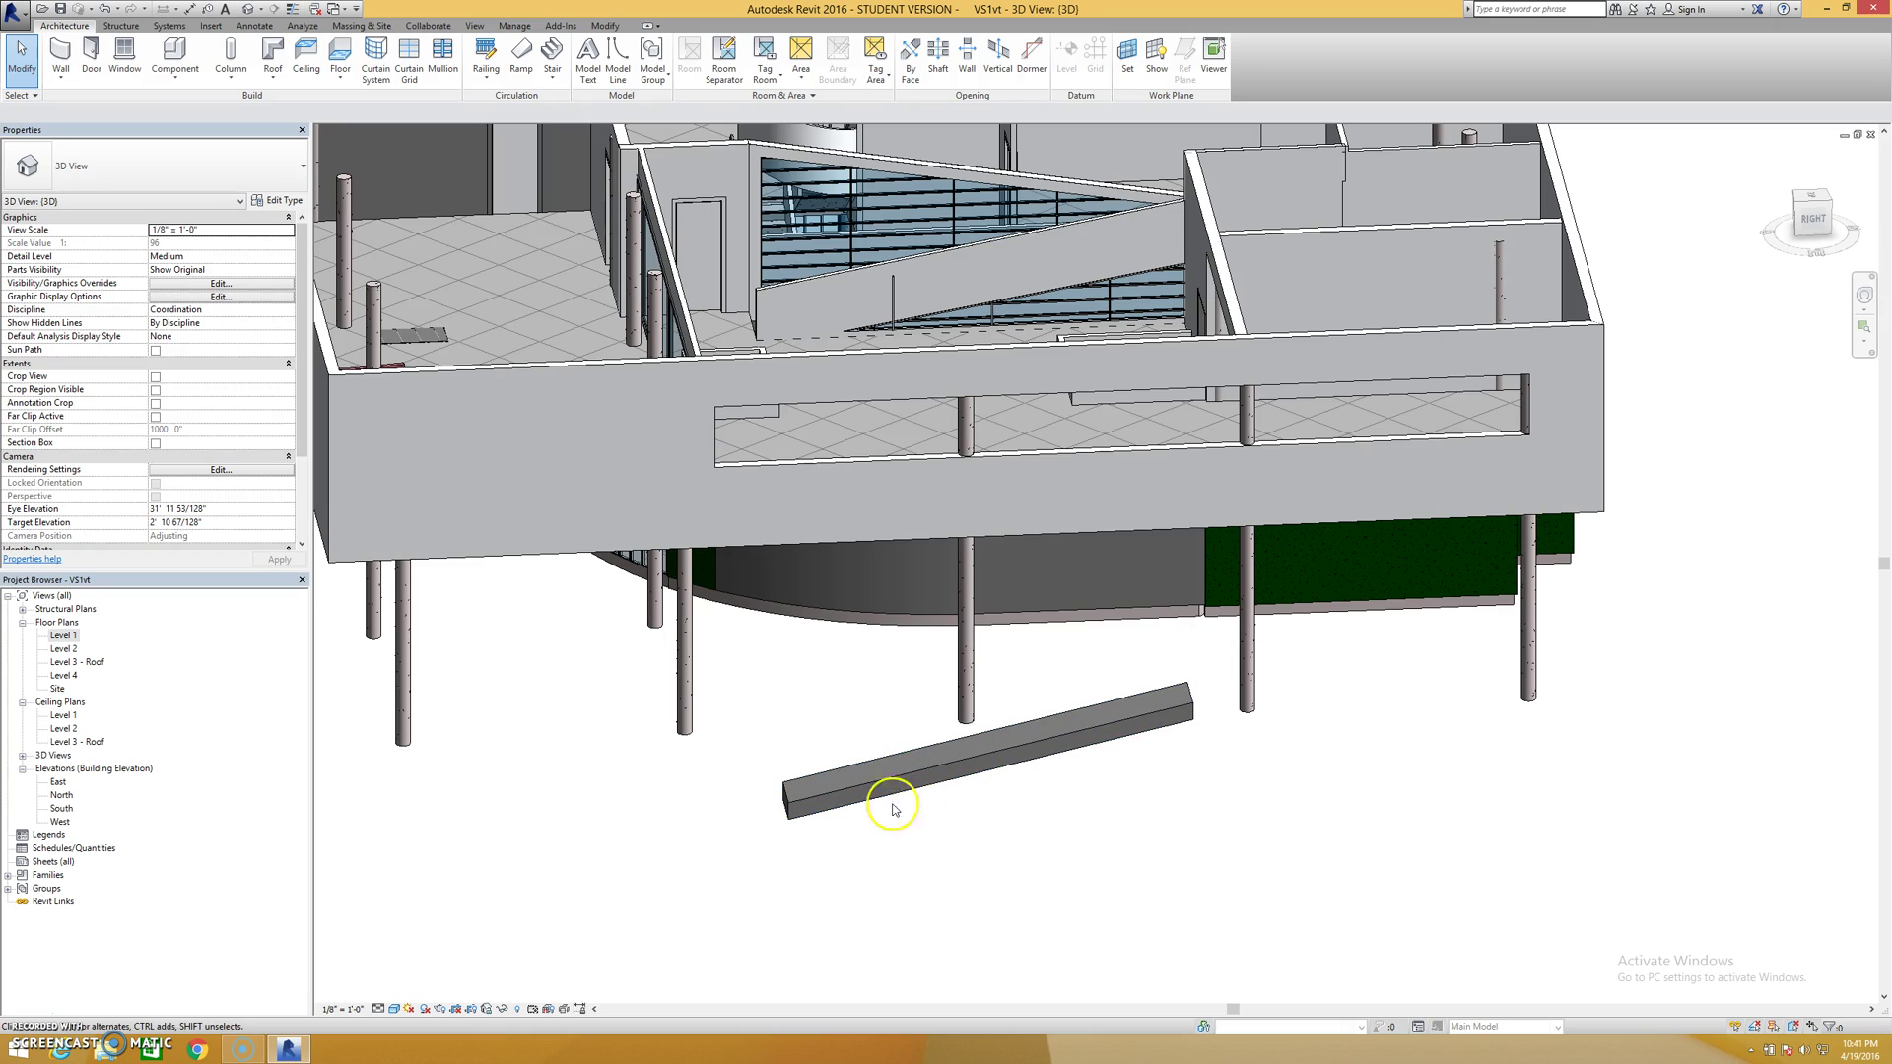
pyautogui.click(839, 812)
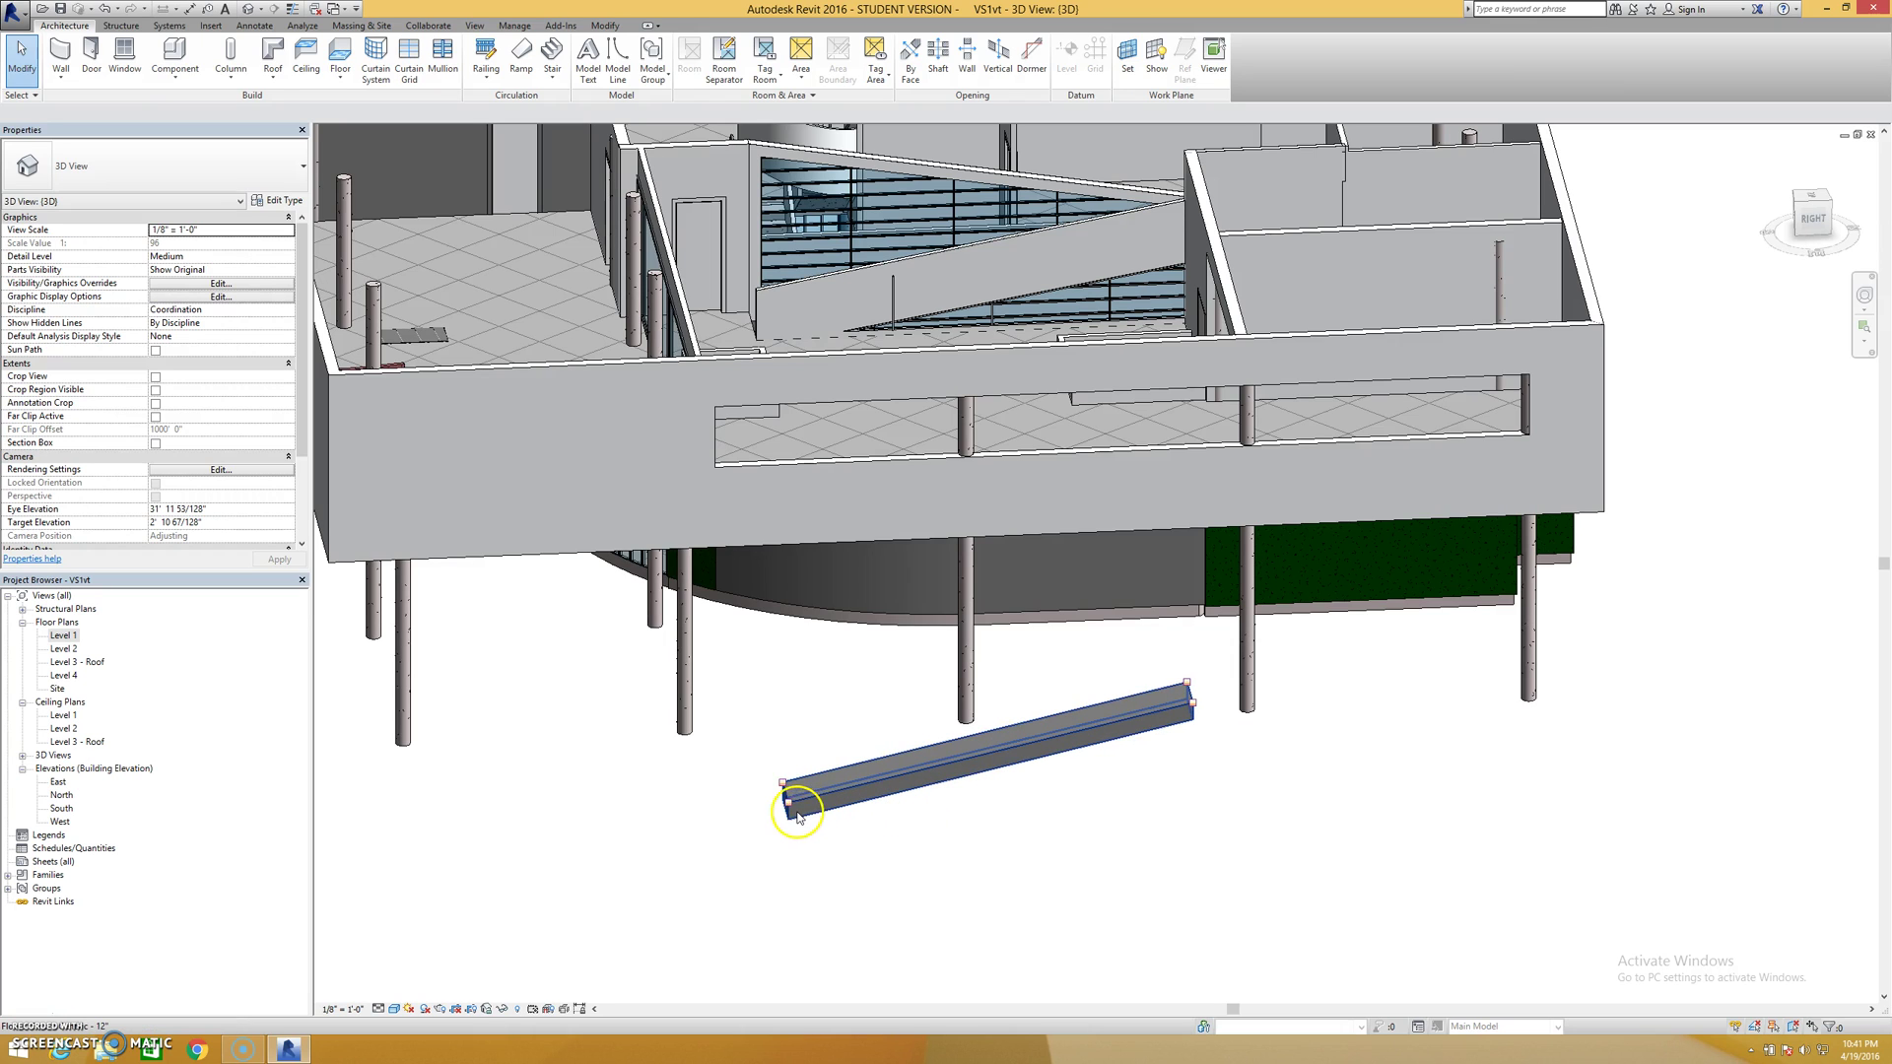
pyautogui.click(798, 815)
pyautogui.scroll(2, 797, 816)
pyautogui.click(789, 809)
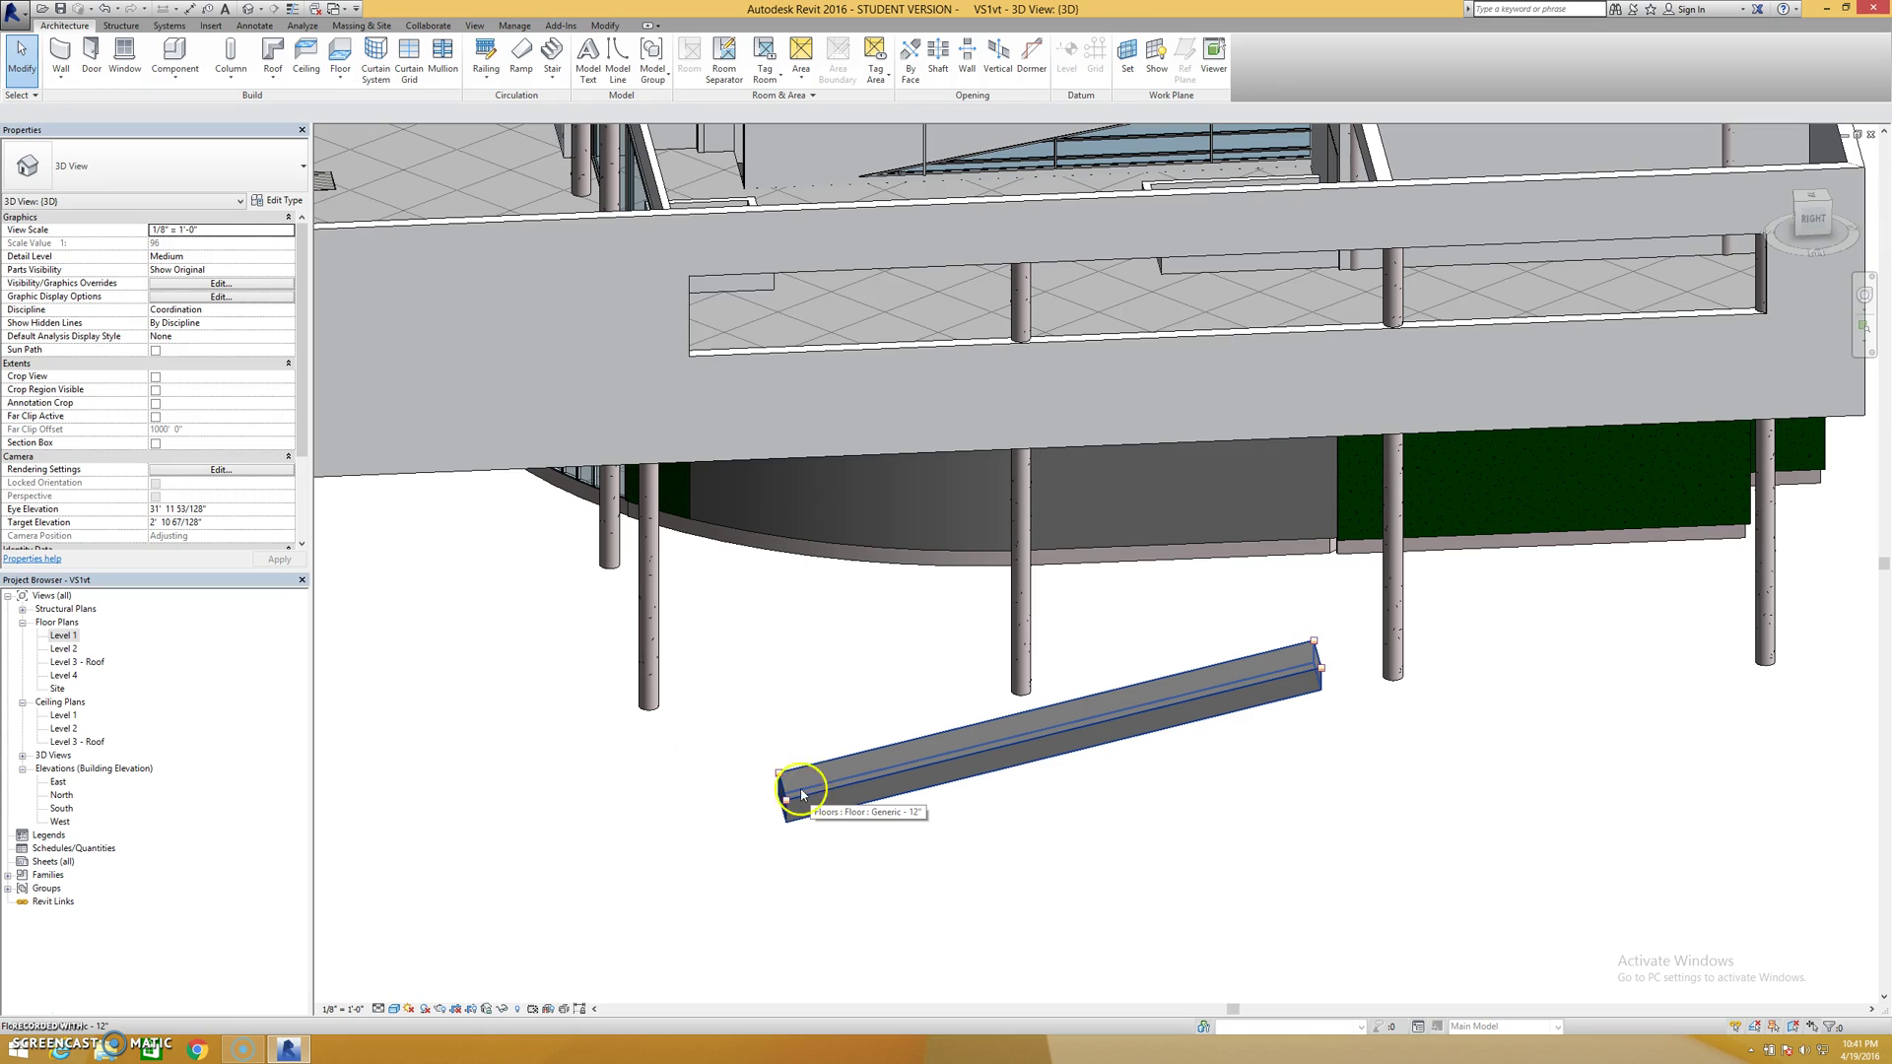
# In the zoomed-out Level 1 plan, switch Crop View on and hide the crop region boundary
pyautogui.doubleClick(54, 637)
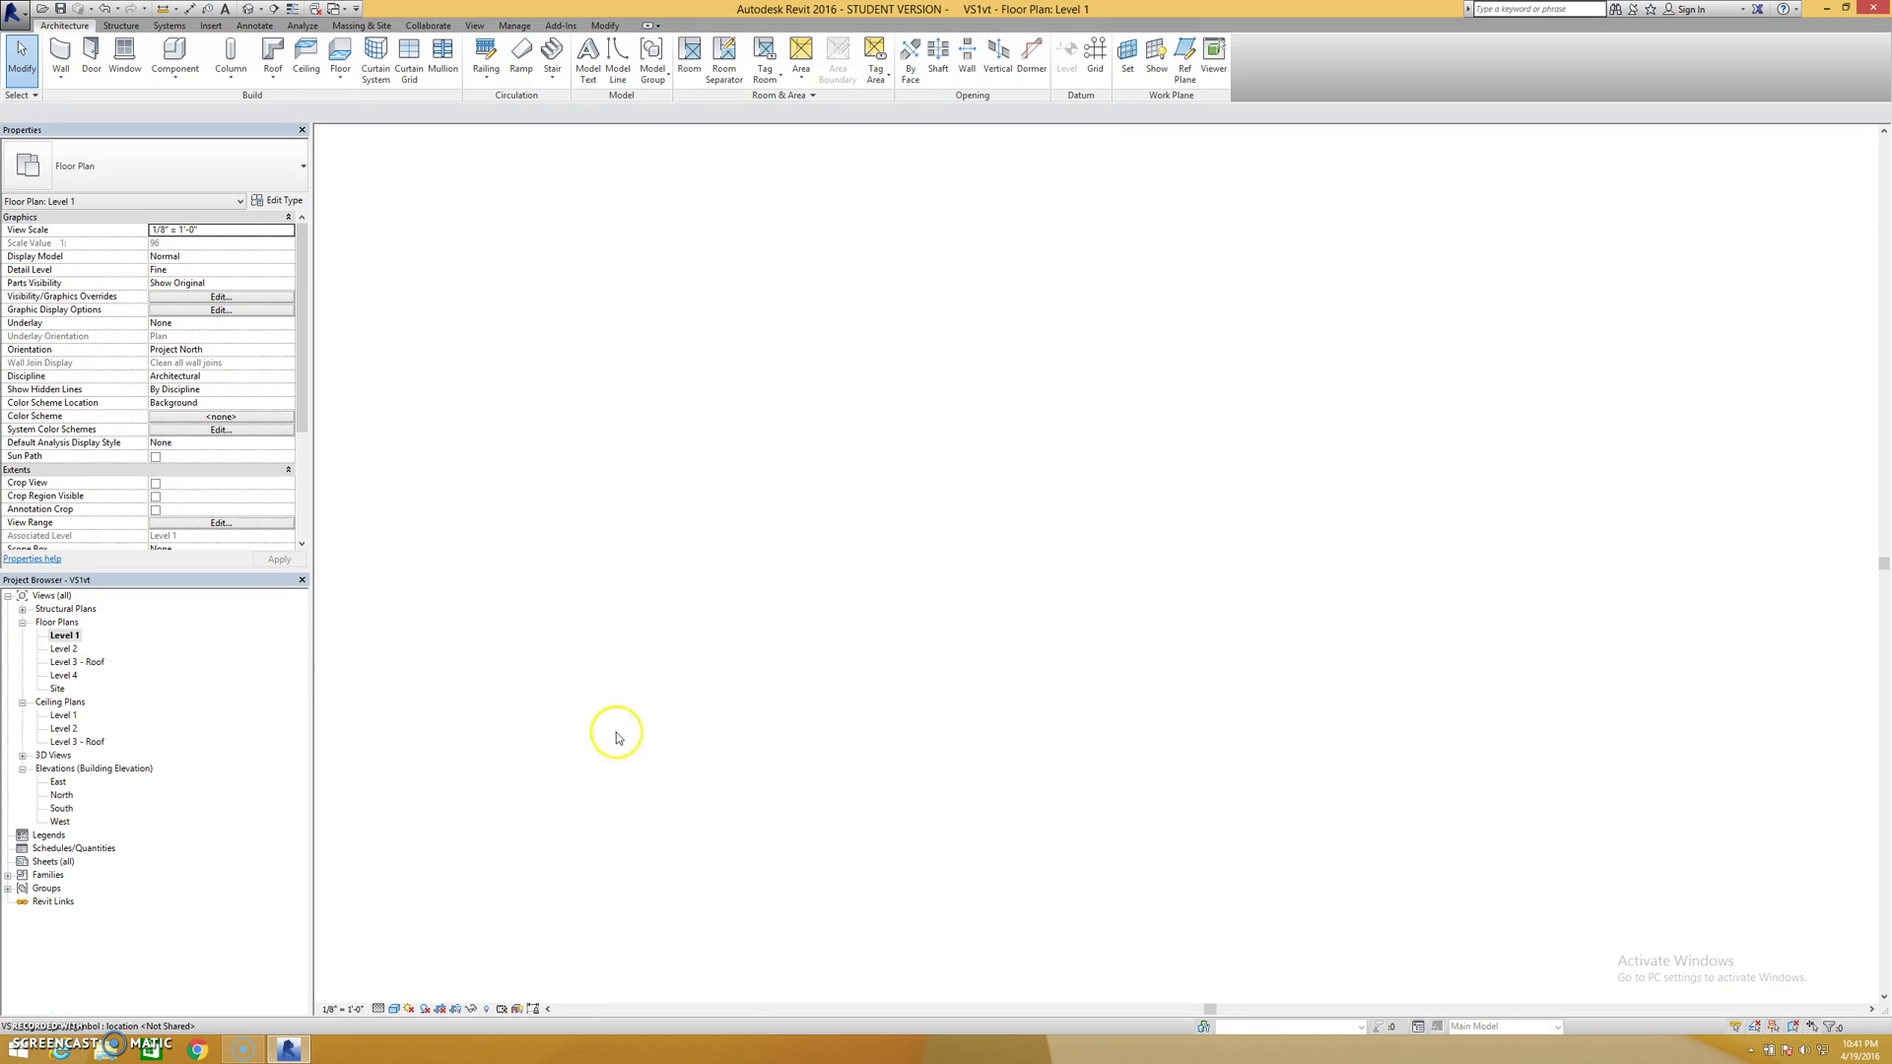
pyautogui.scroll(-2, 1293, 687)
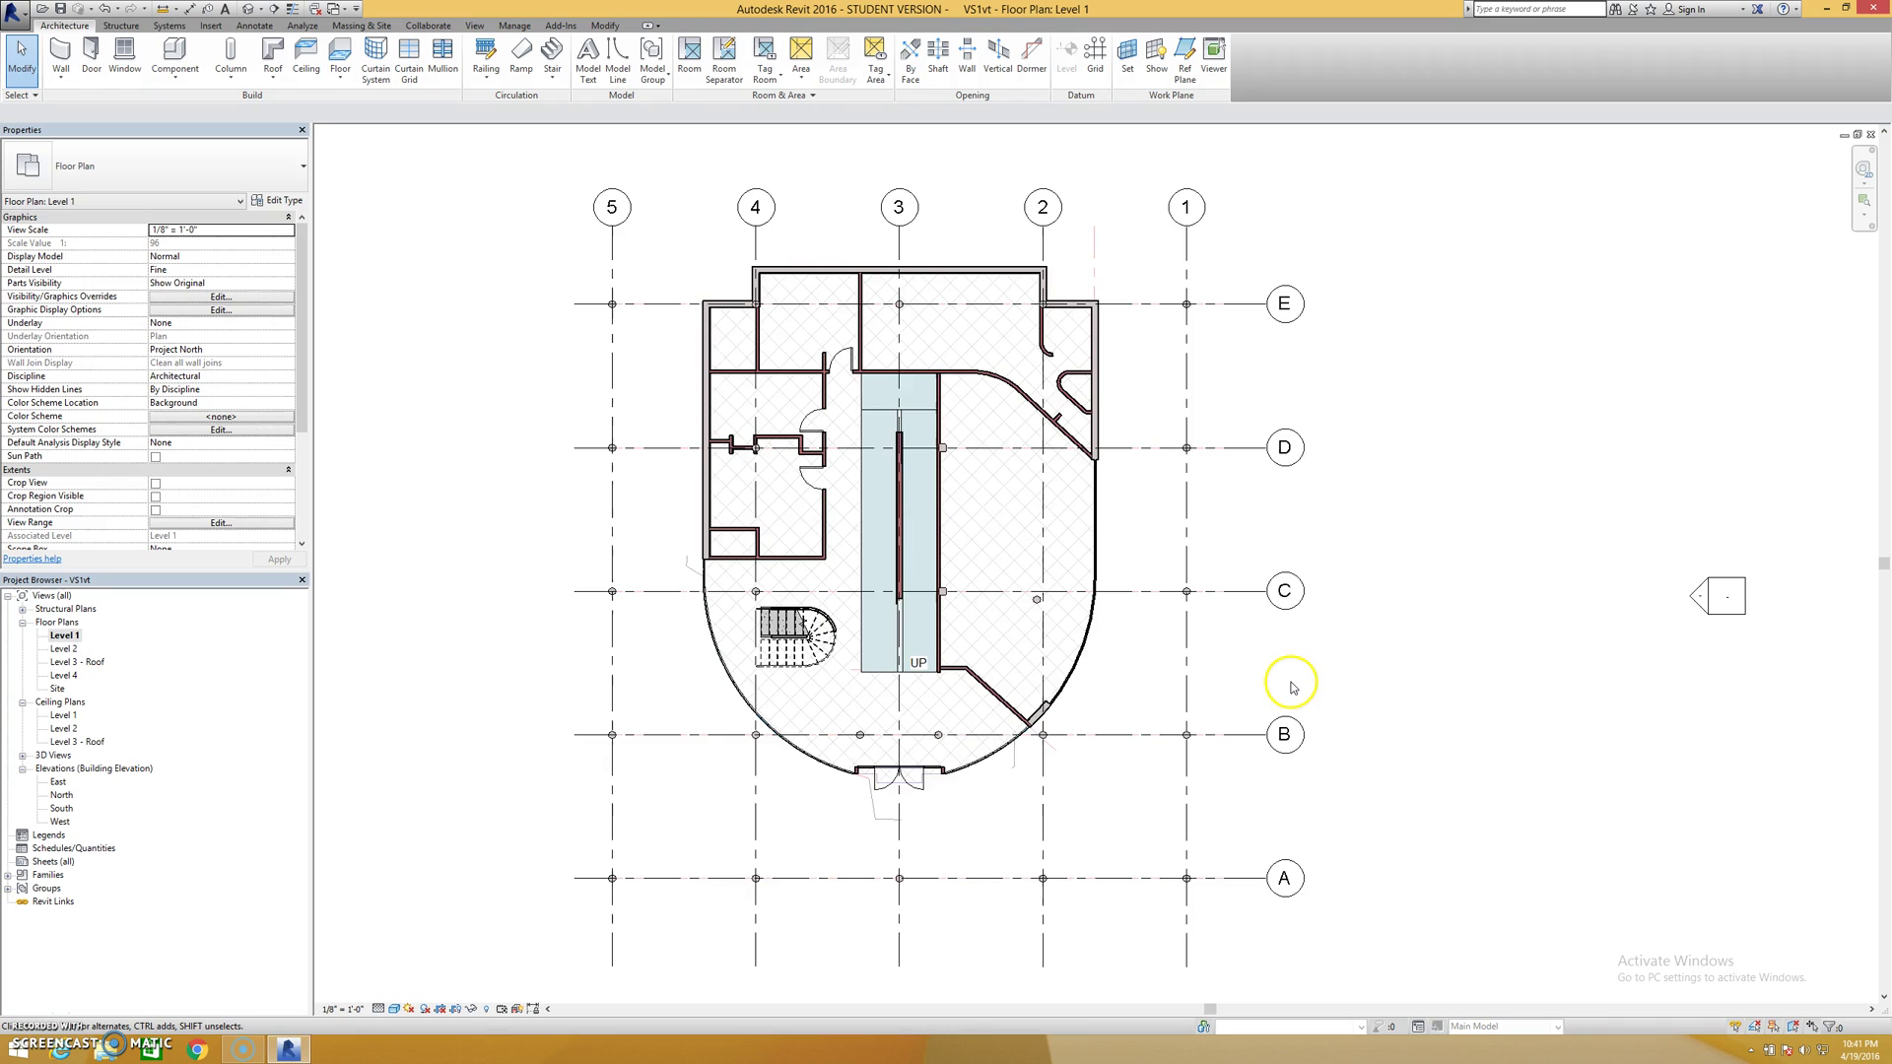
pyautogui.scroll(-3, 1310, 748)
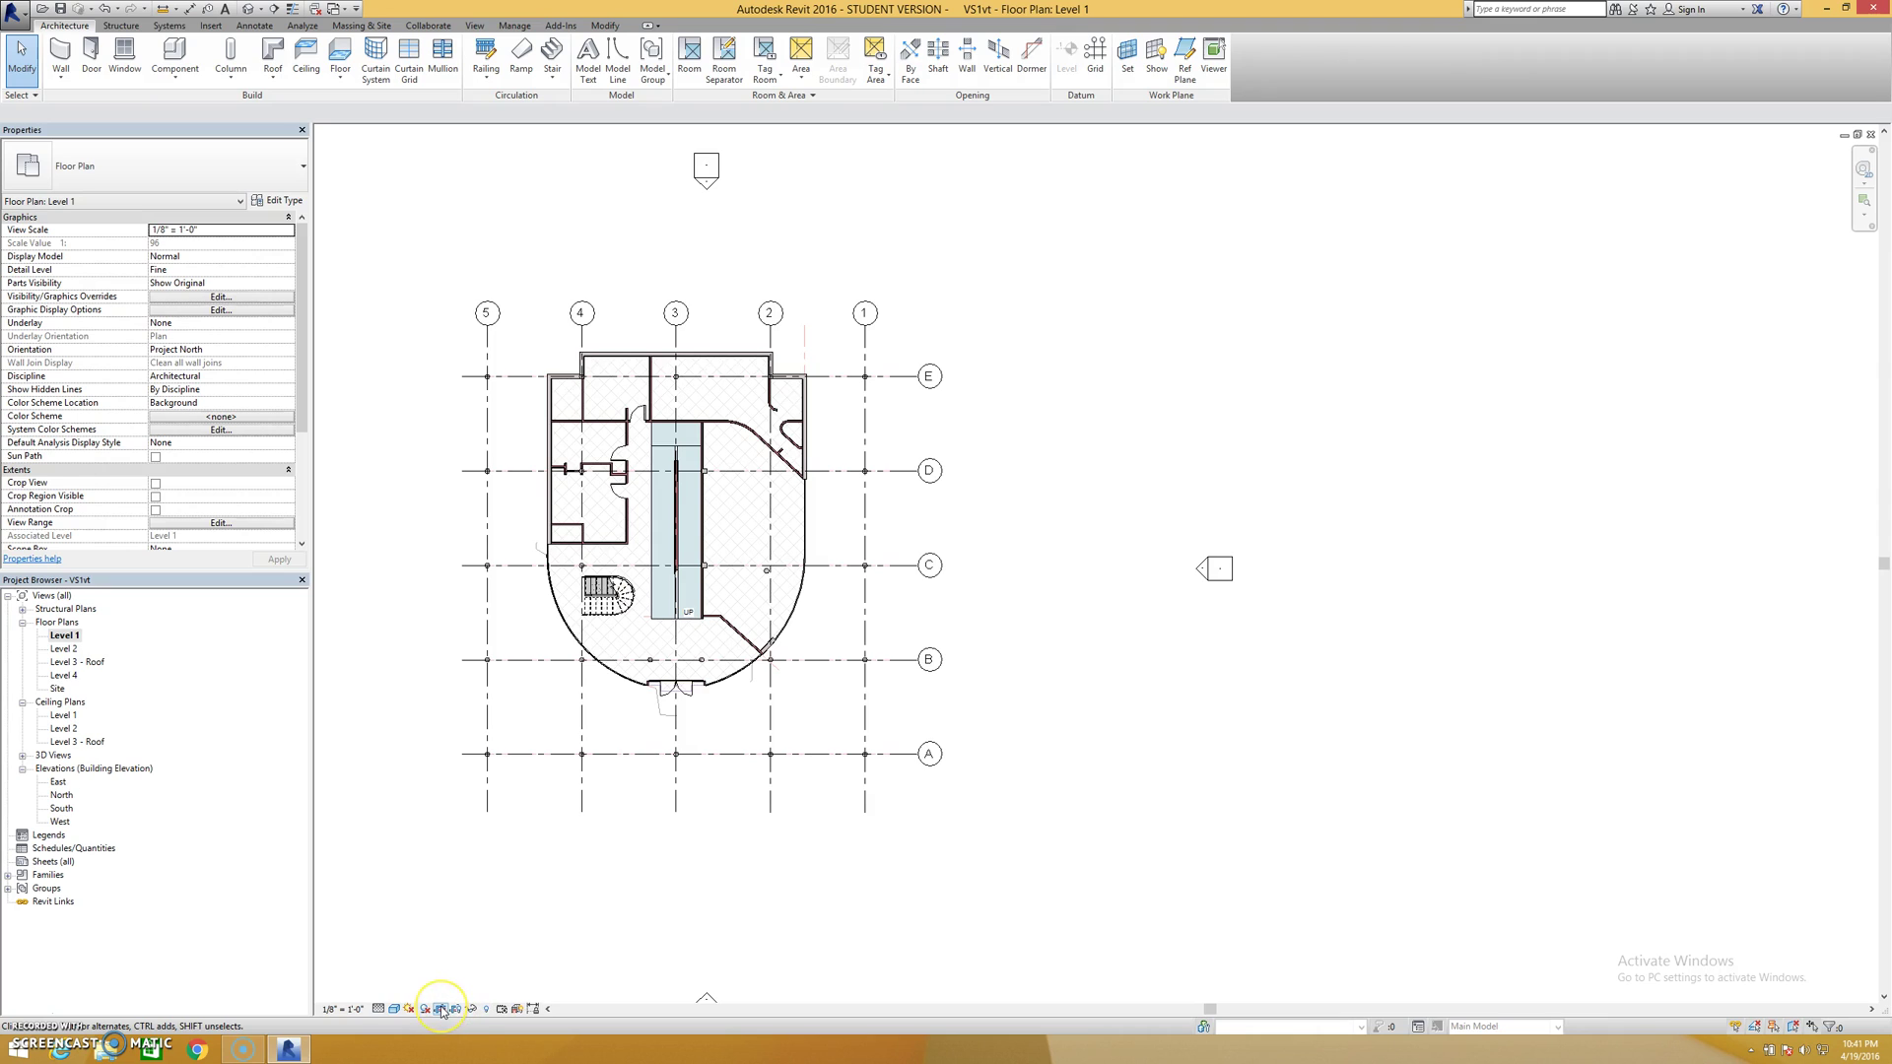
pyautogui.click(458, 1012)
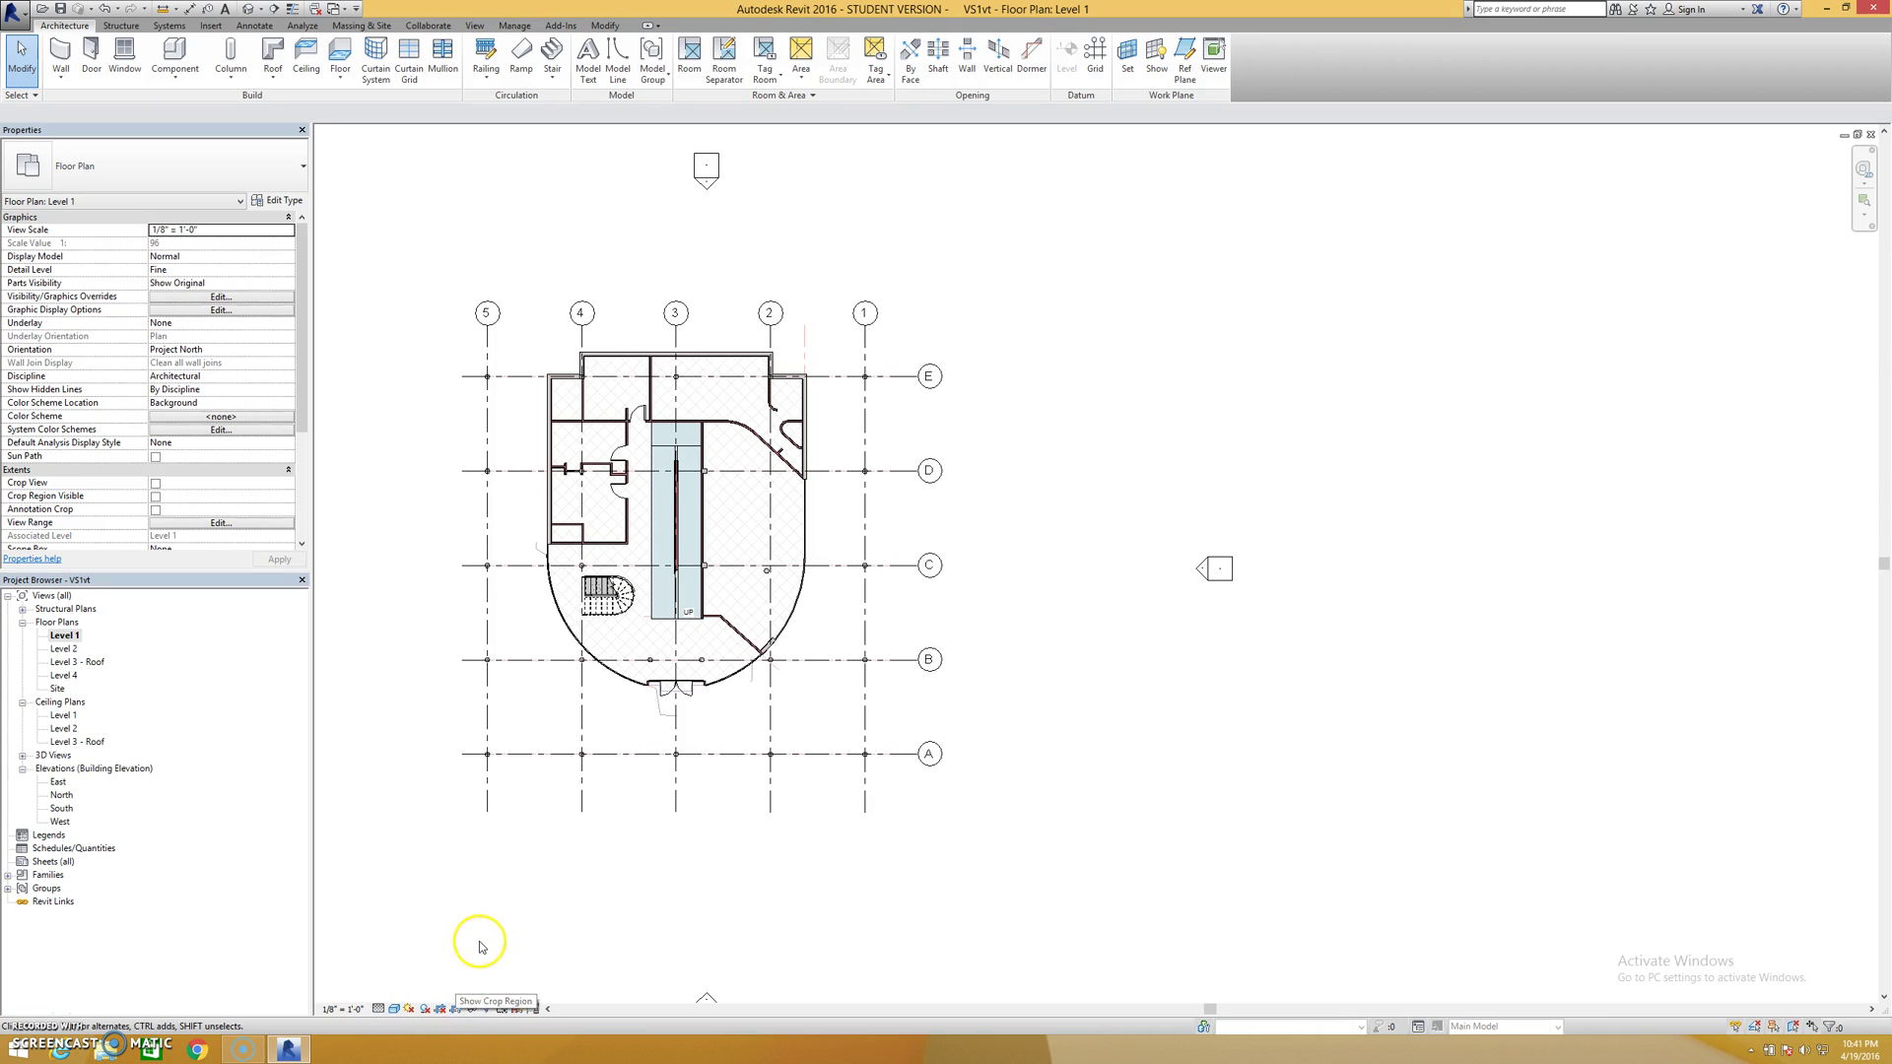
pyautogui.click(459, 1011)
pyautogui.click(463, 1012)
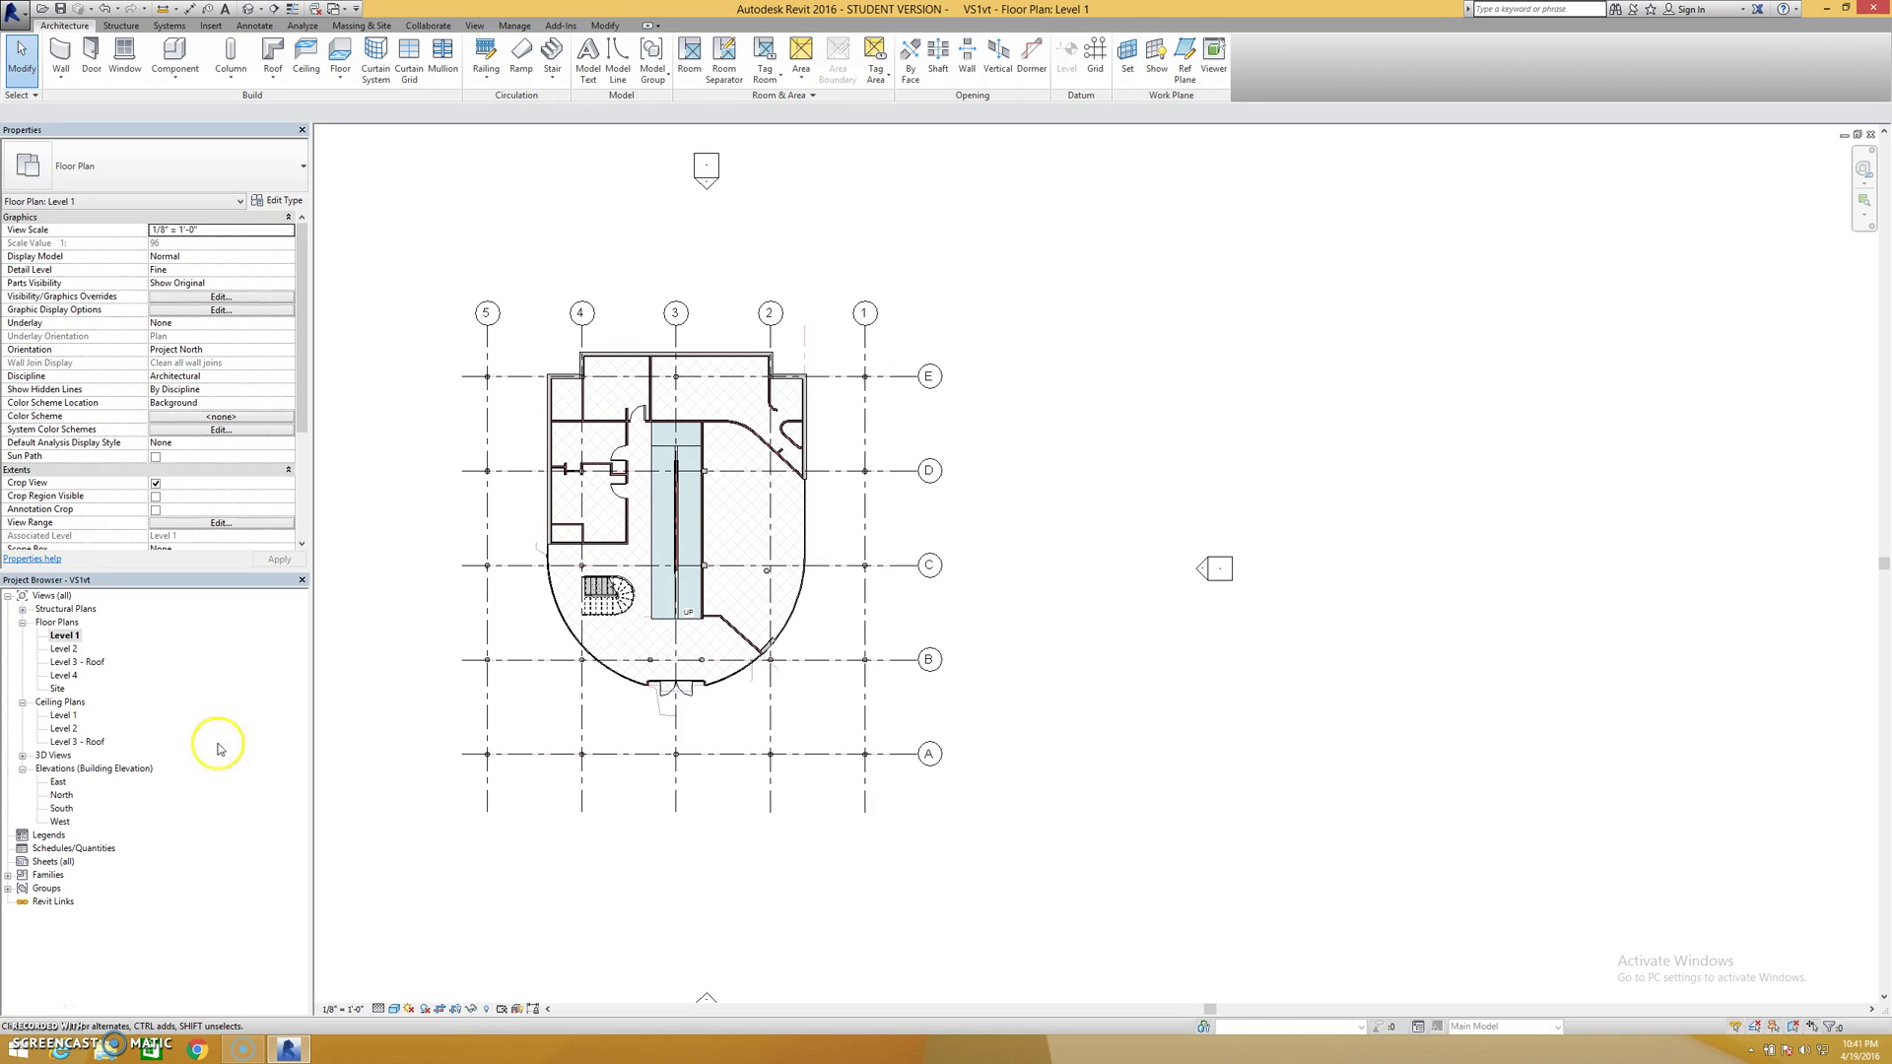
# Select the sloped slab in the default 3D view and set the view to Top
pyautogui.click(252, 9)
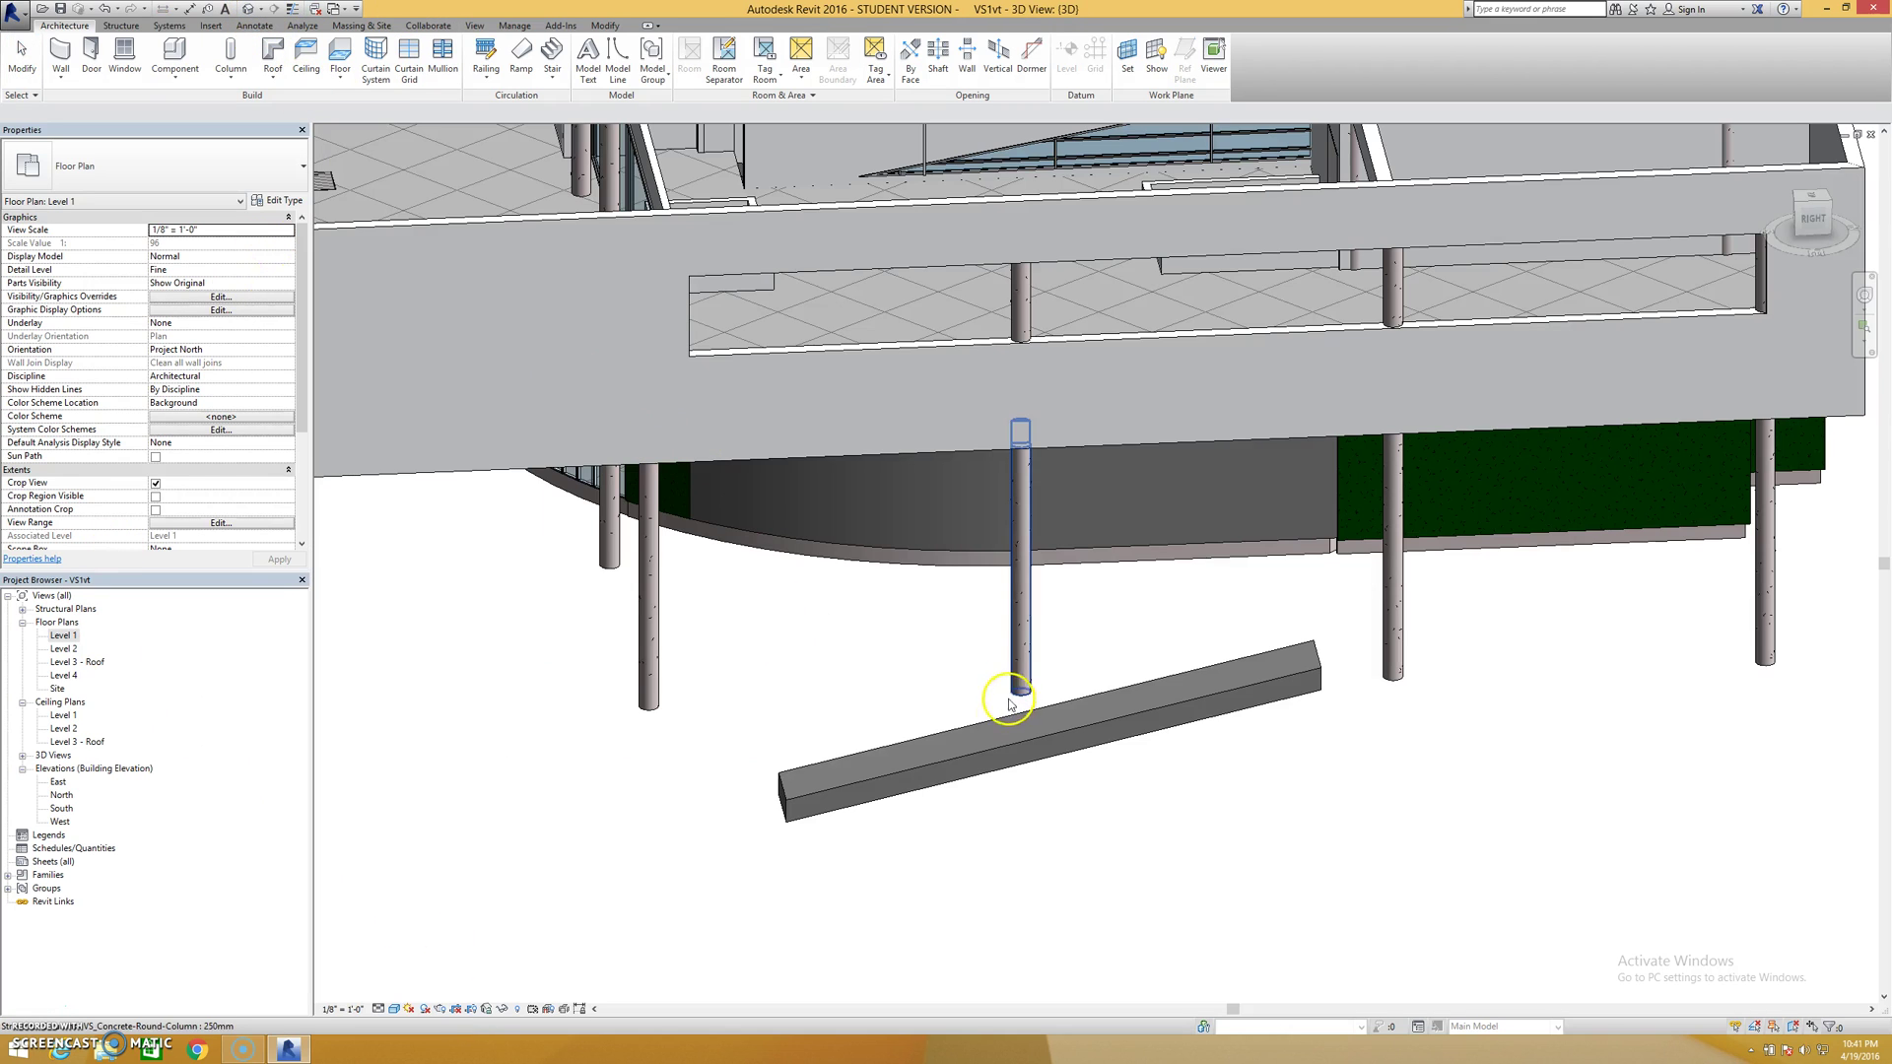
pyautogui.click(1005, 755)
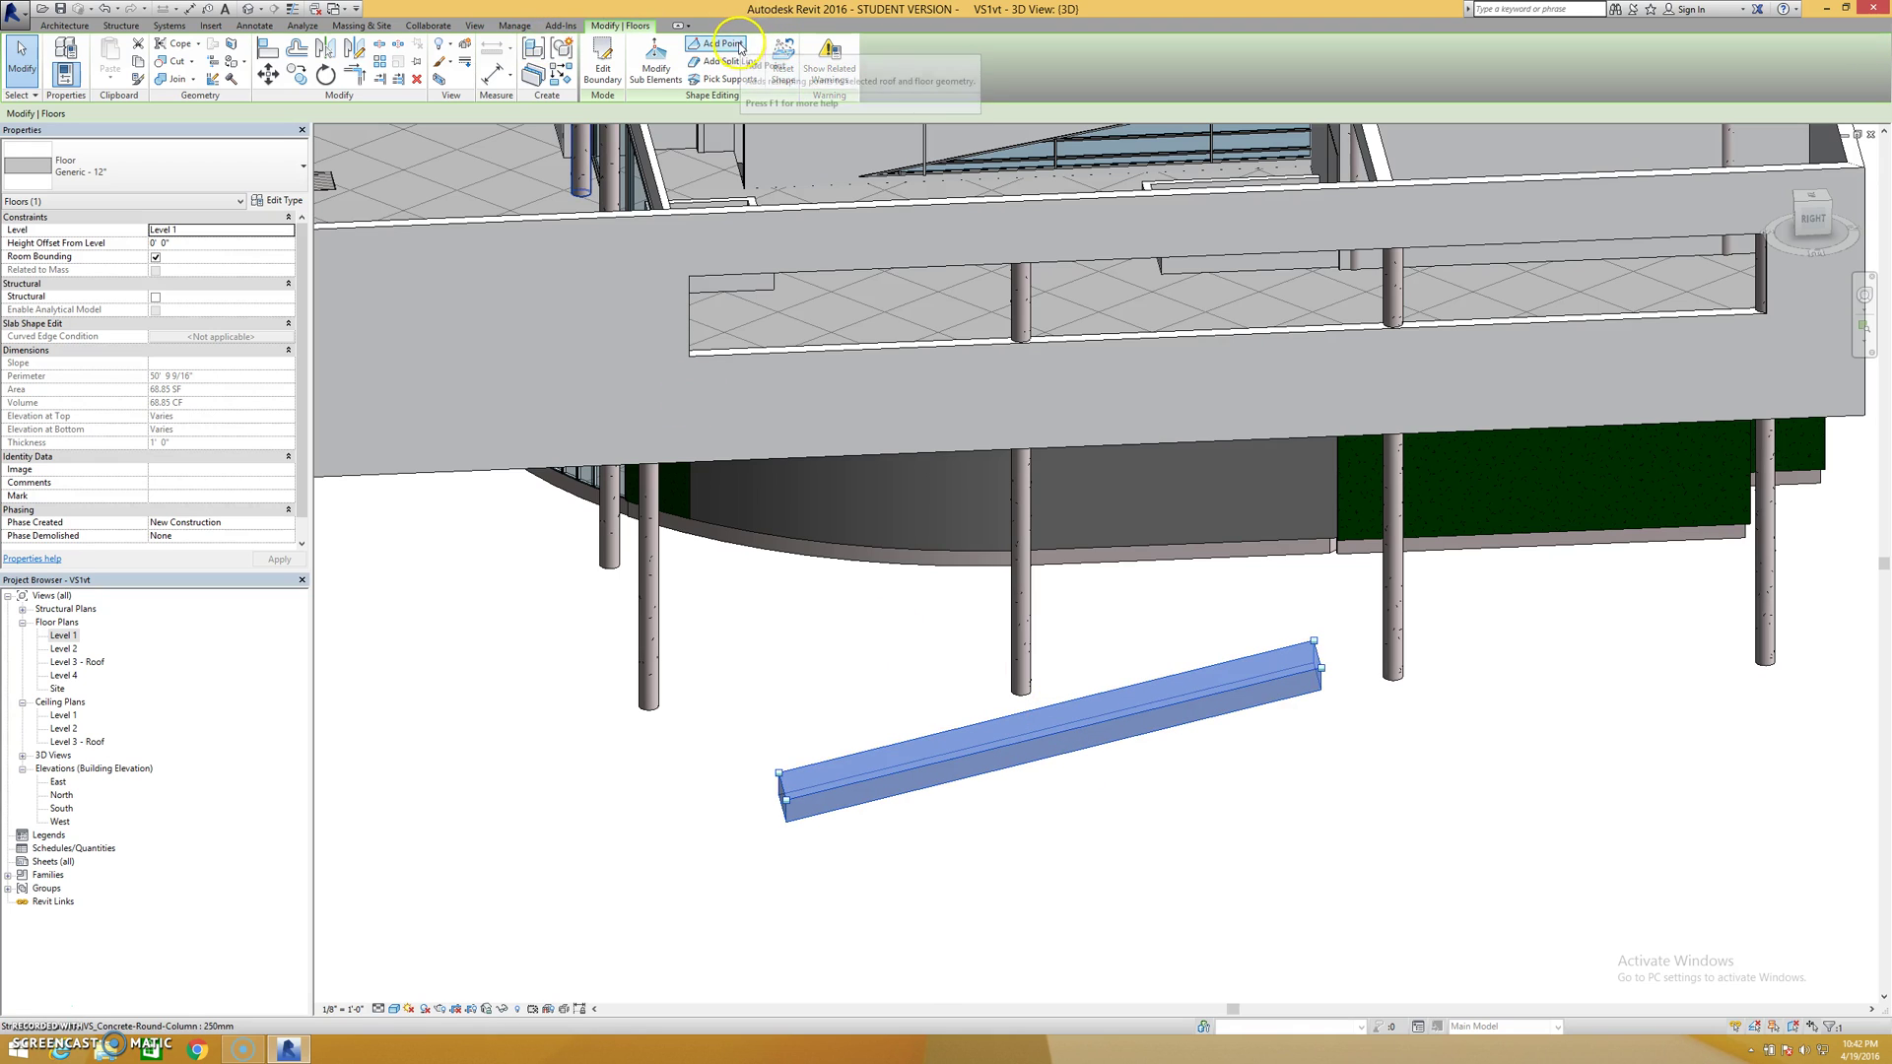
pyautogui.click(727, 61)
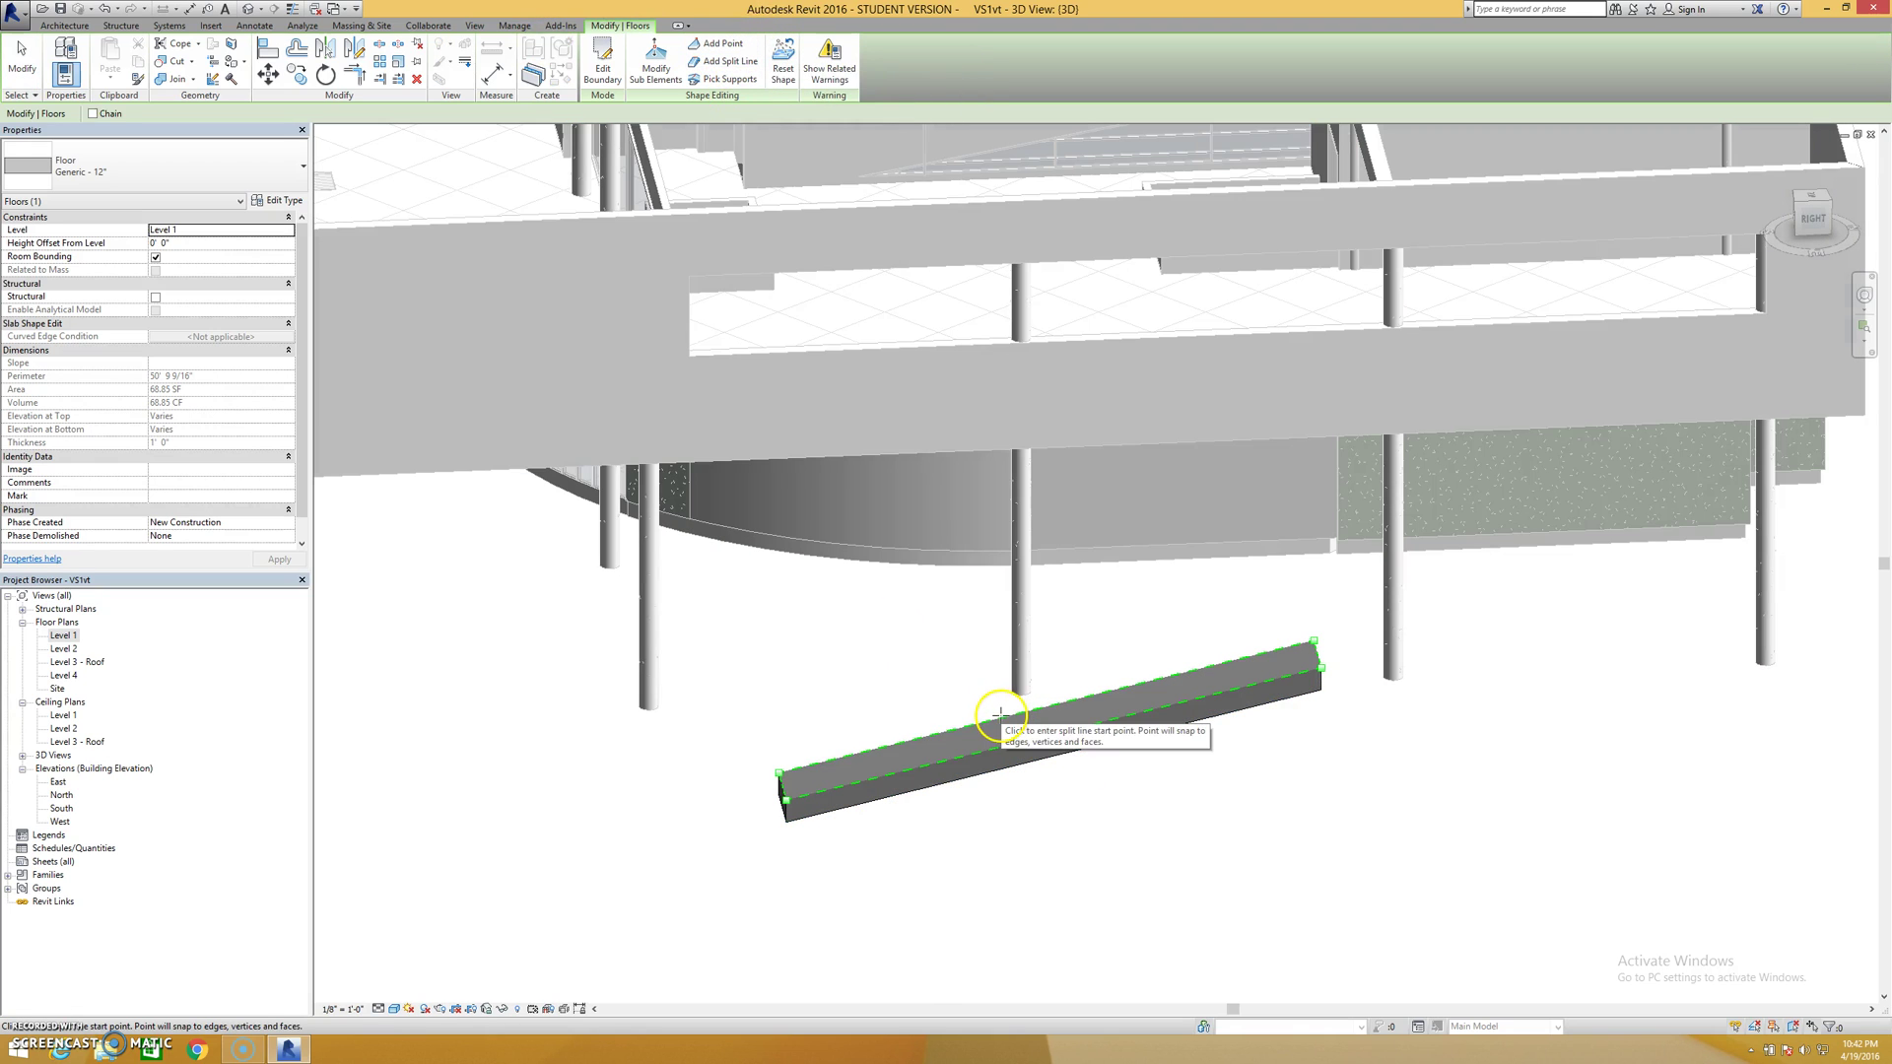
pyautogui.press('Escape')
pyautogui.press('Escape')
pyautogui.click(1017, 741)
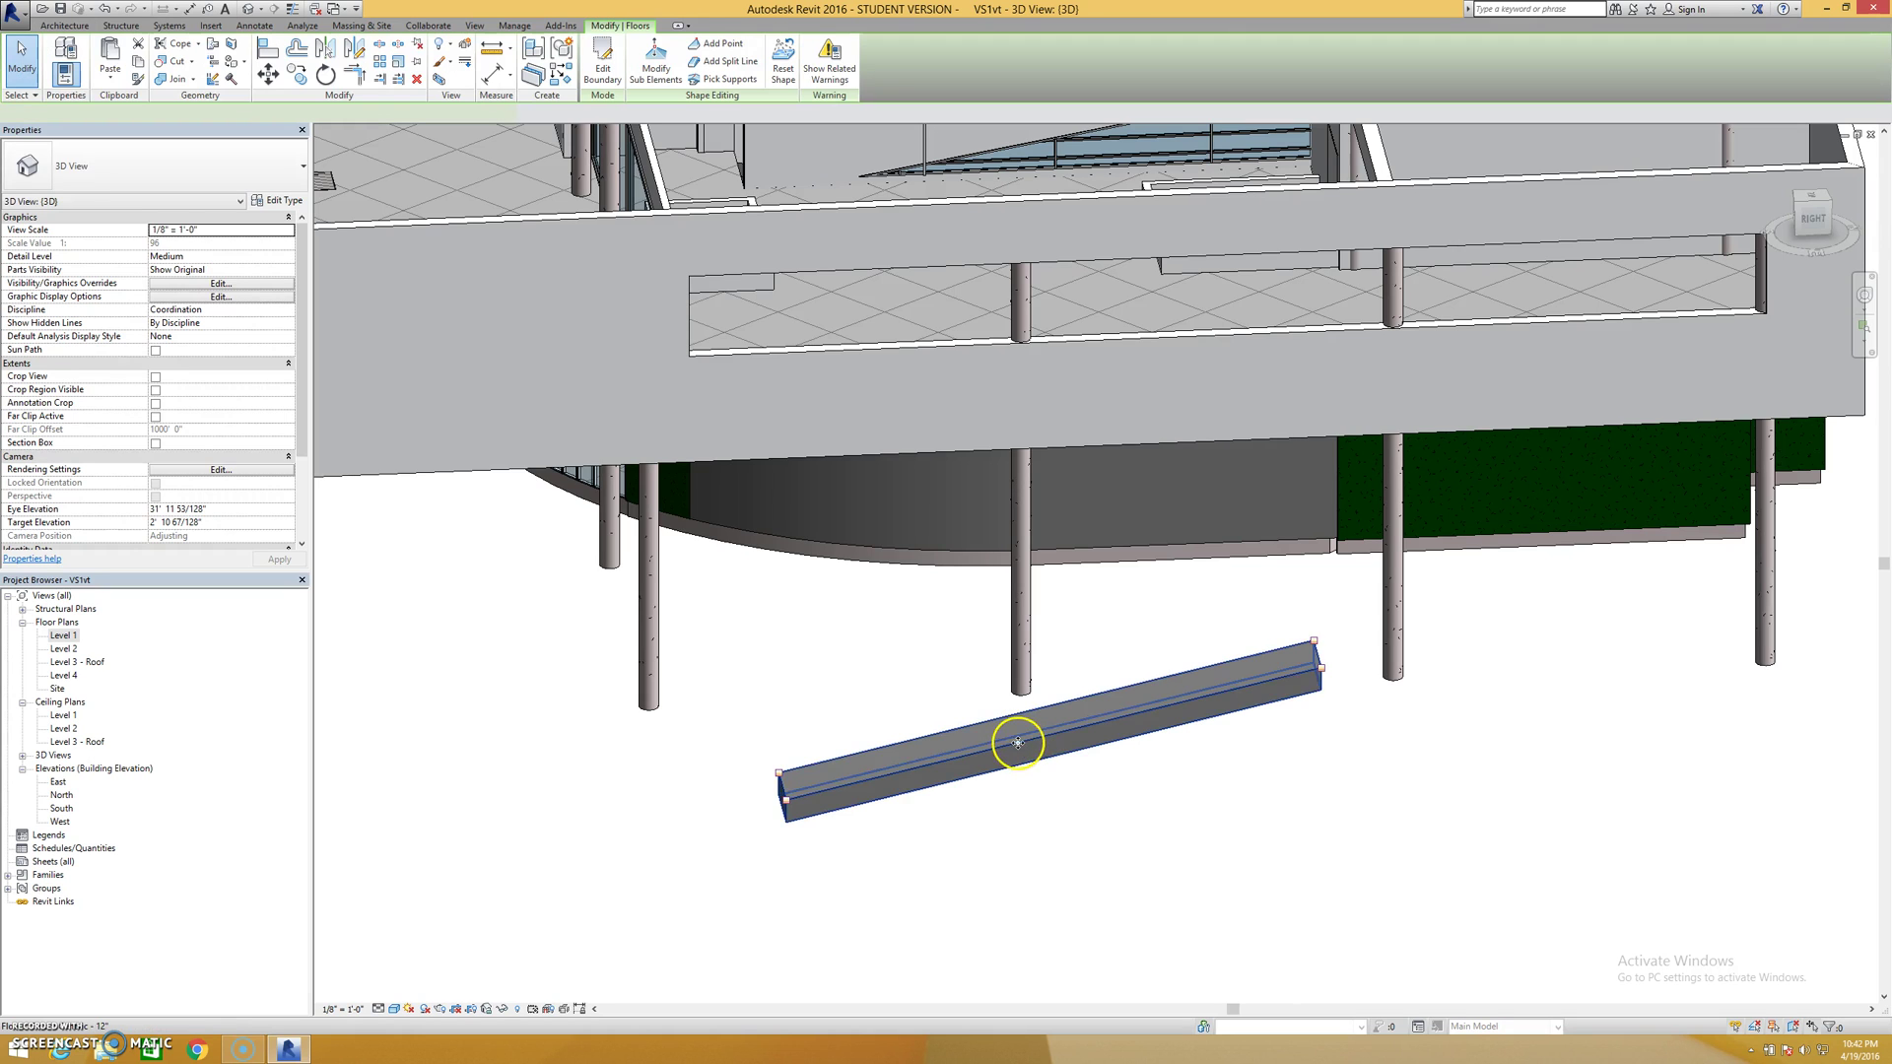
pyautogui.click(1811, 200)
# Draw two split lines across the slab, each running from its top edge to its bottom edge
pyautogui.click(726, 61)
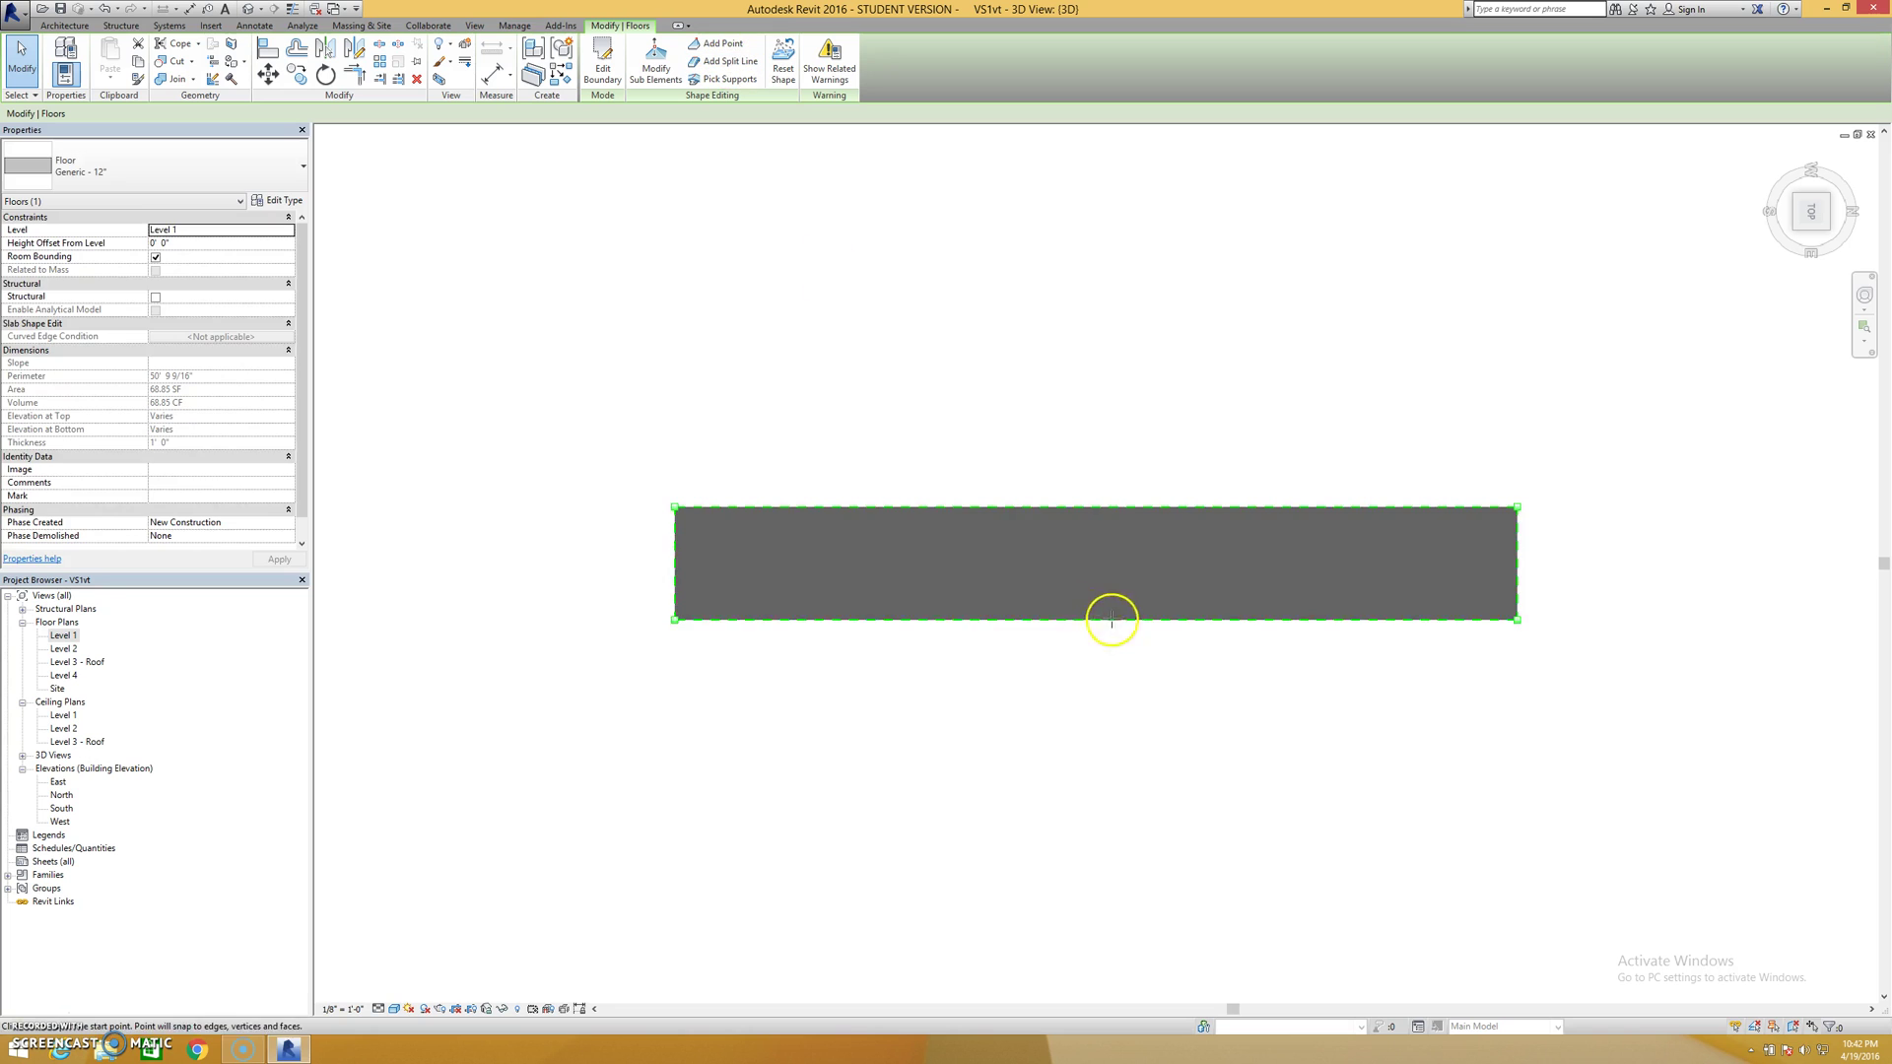
pyautogui.click(1055, 507)
pyautogui.click(1058, 620)
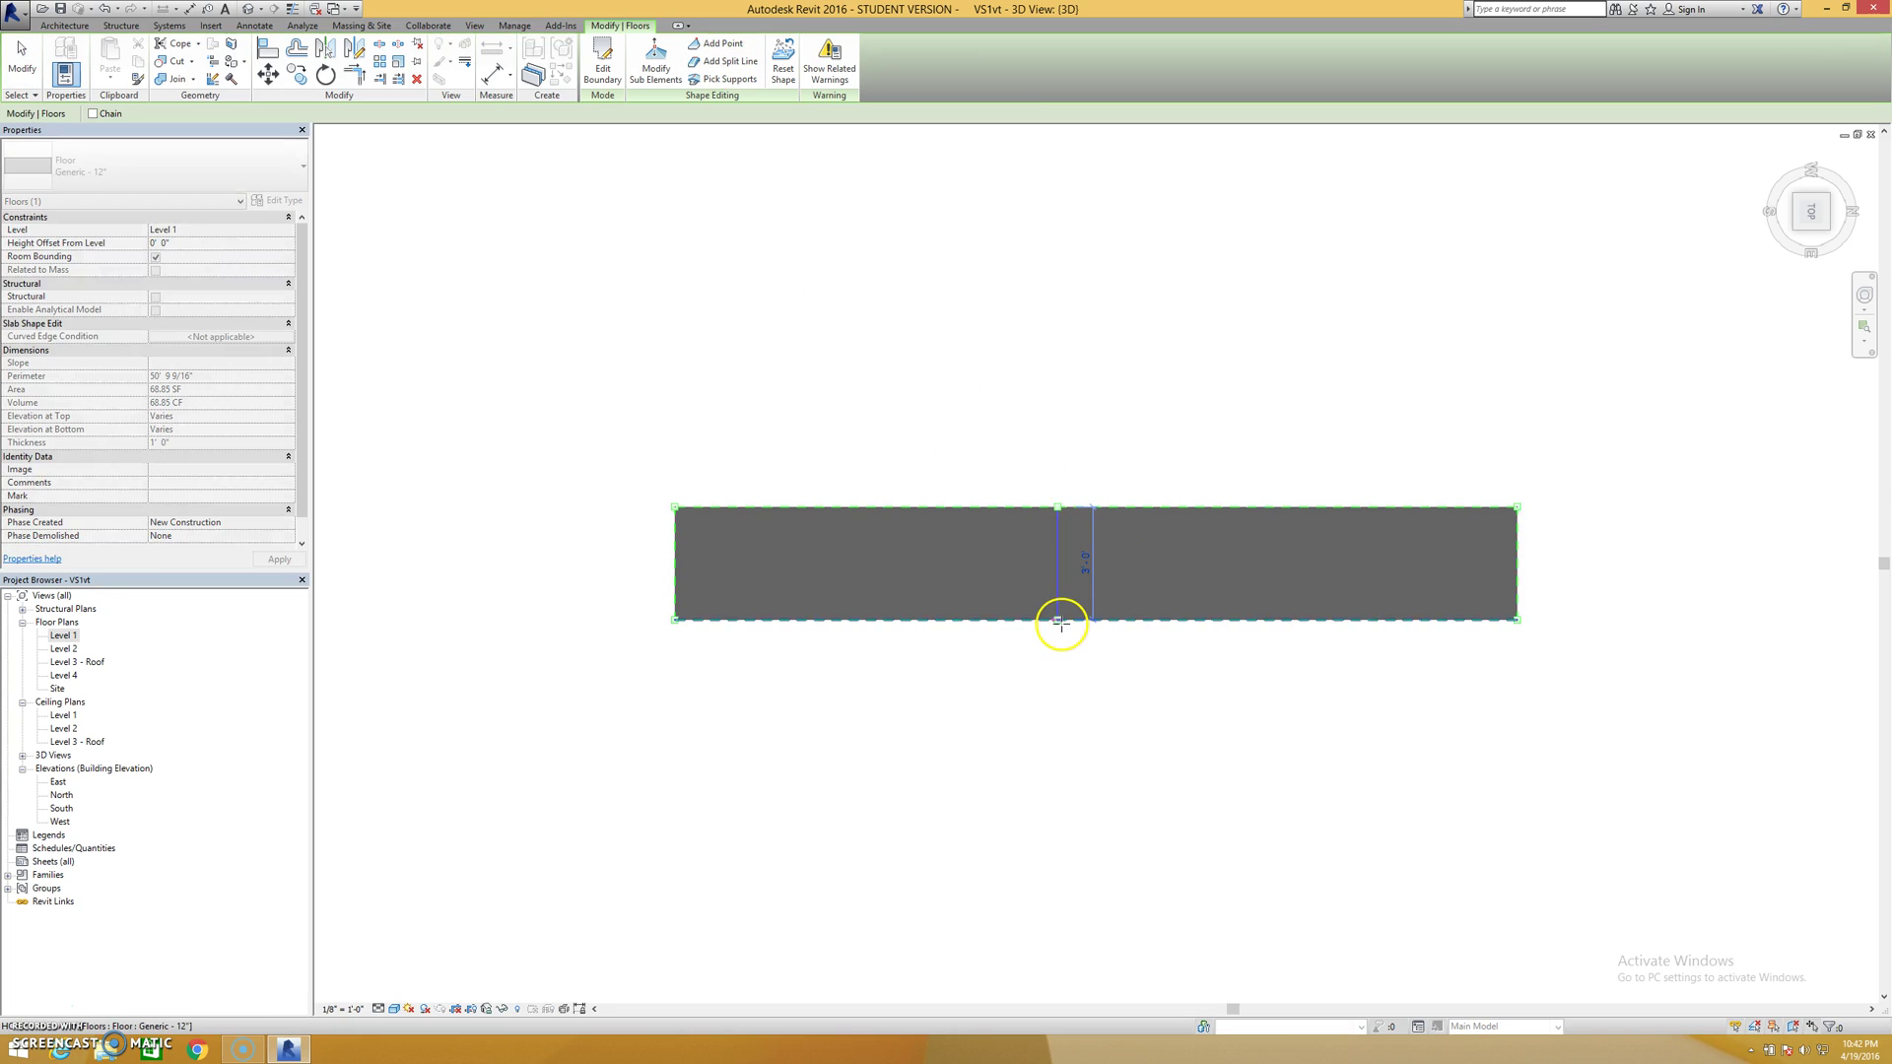
pyautogui.click(1143, 507)
pyautogui.click(1143, 619)
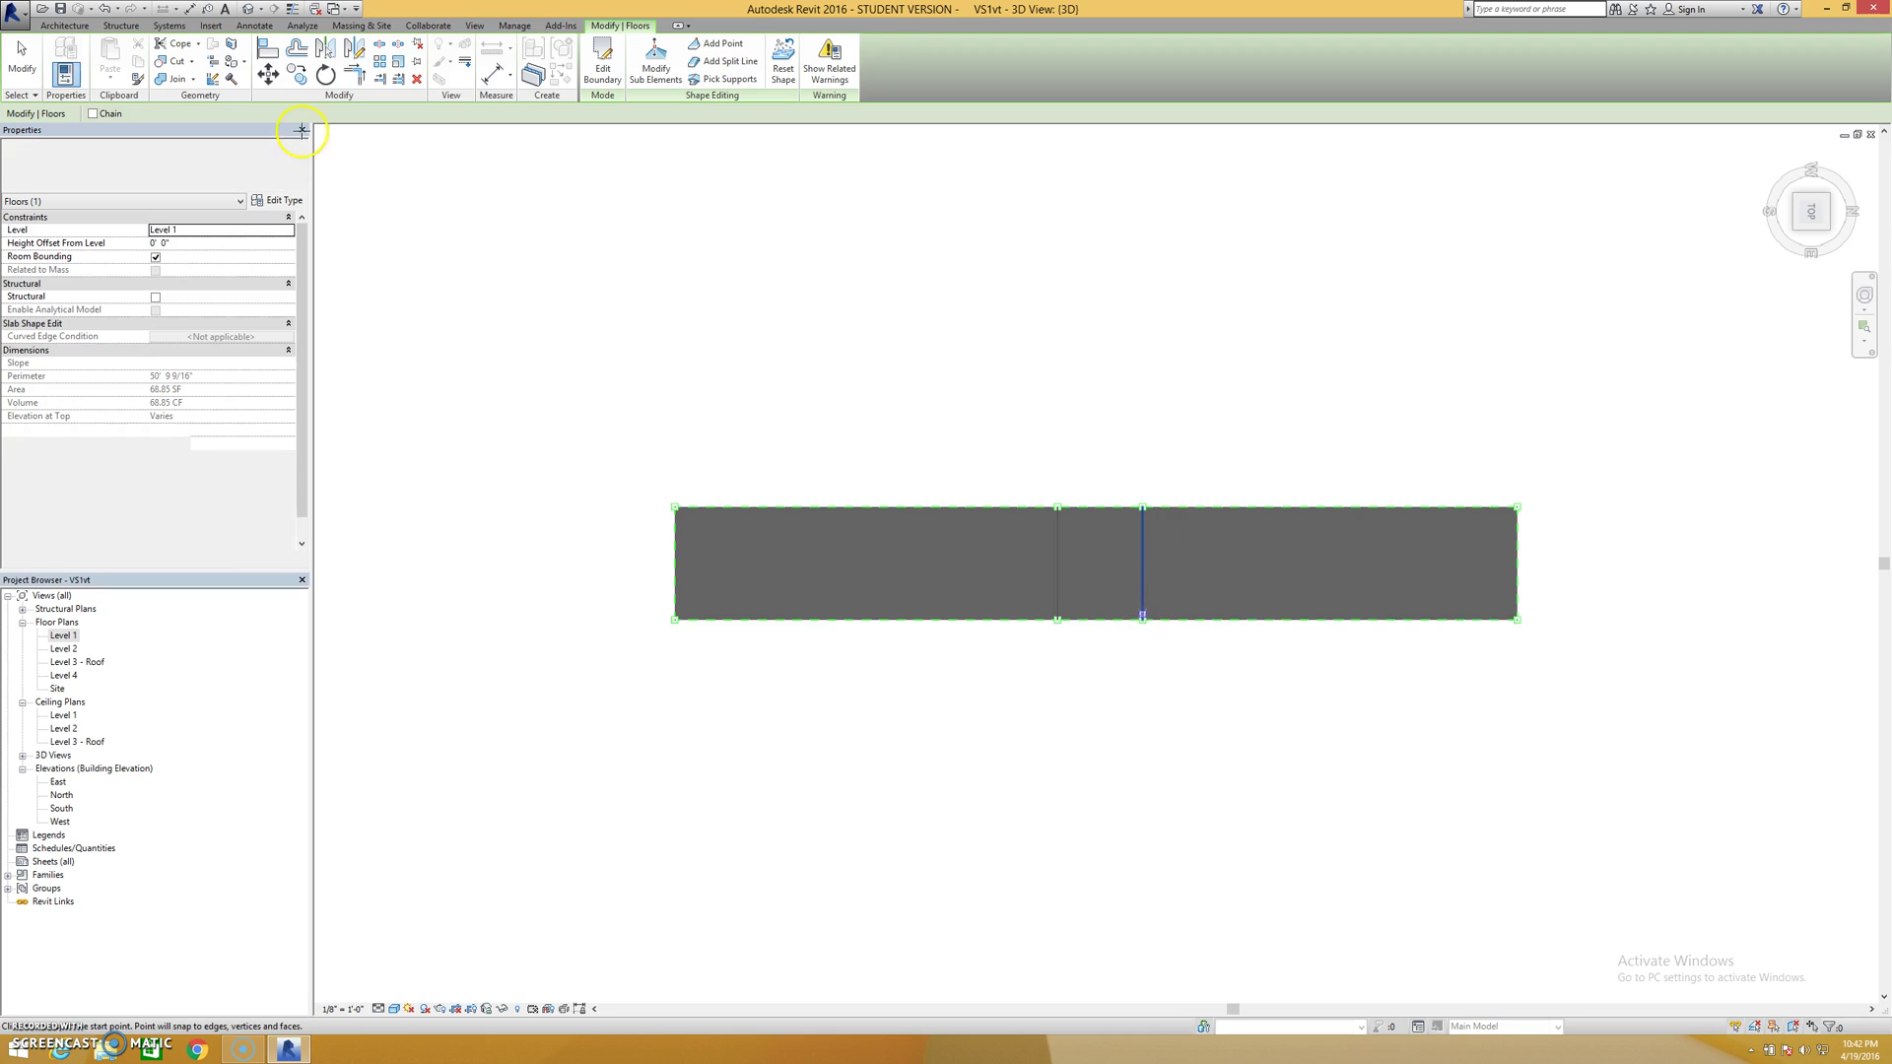
pyautogui.press('Escape')
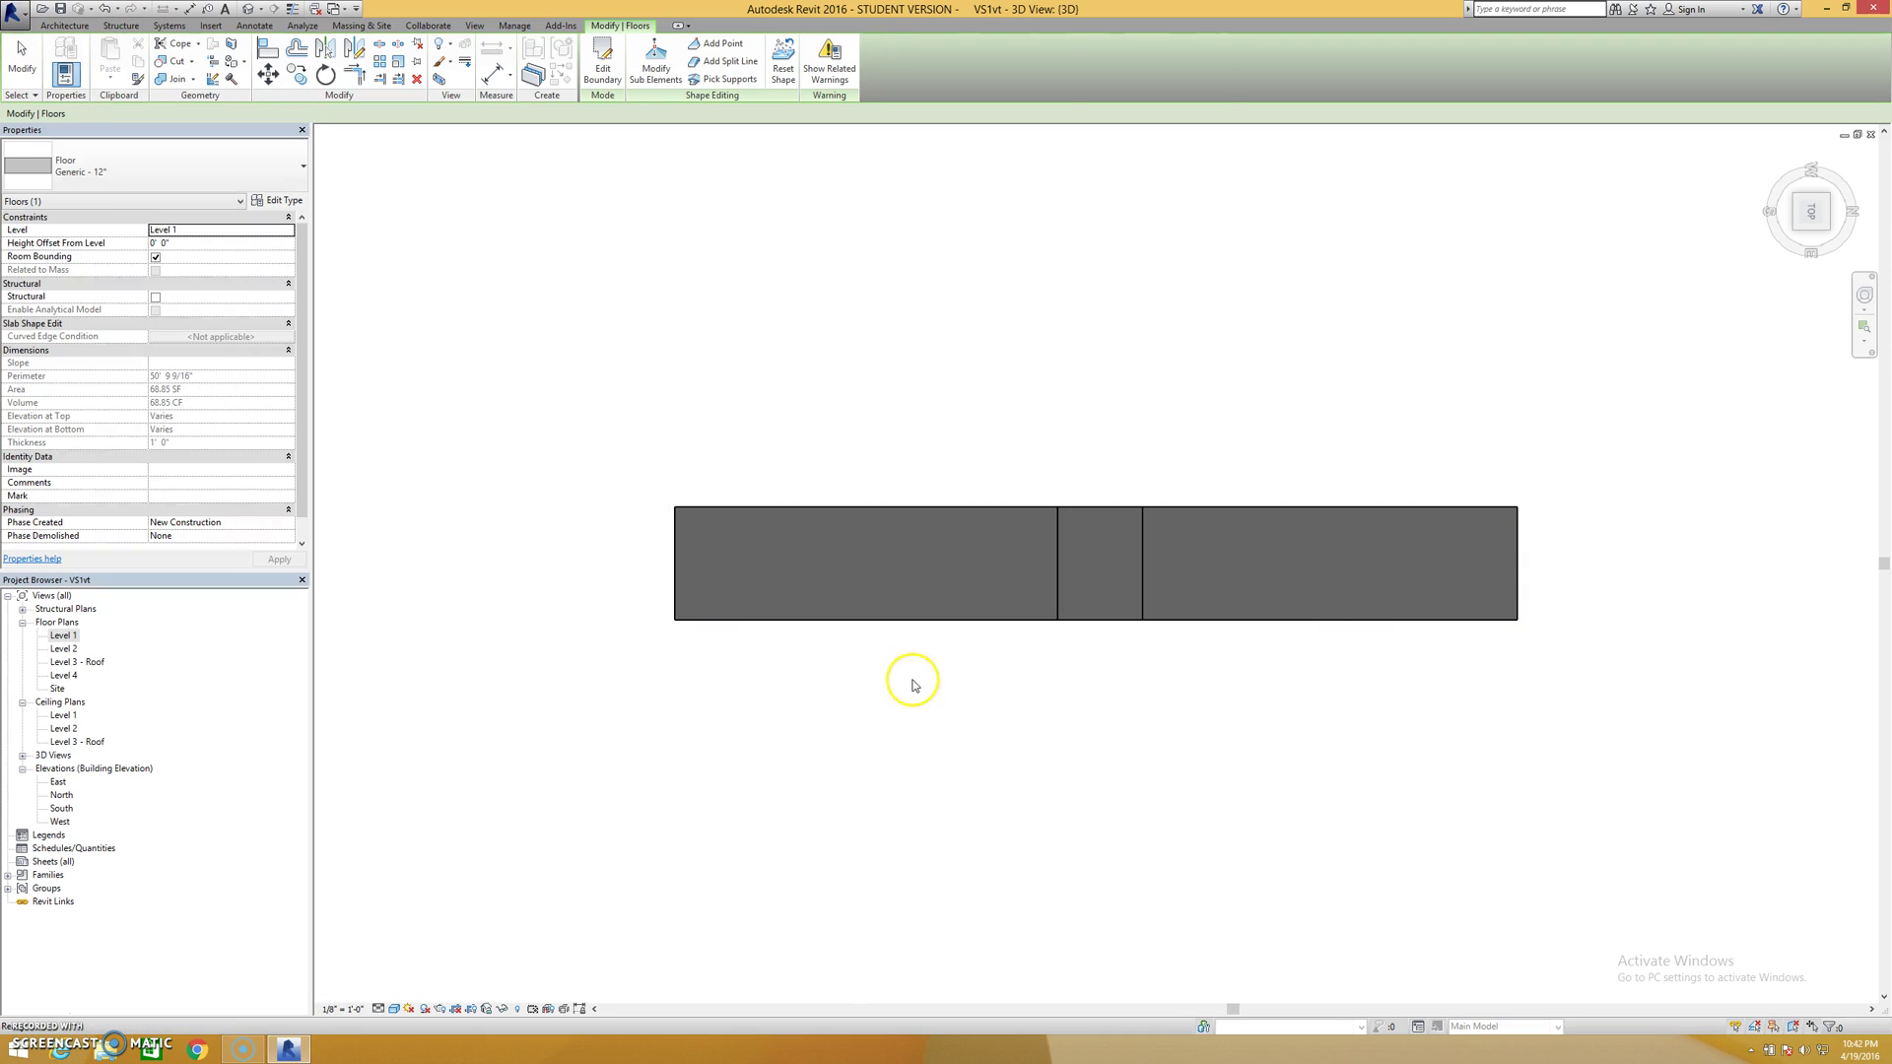
pyautogui.press('Escape')
# With Modify Sub Elements, give the first and second split-line points each a 2' 4" elevation
pyautogui.keyDown('shift'); pyautogui.moveTo(967, 667); pyautogui.dragTo(977, 225, button='middle'); pyautogui.keyUp('shift')
pyautogui.click(1078, 600)
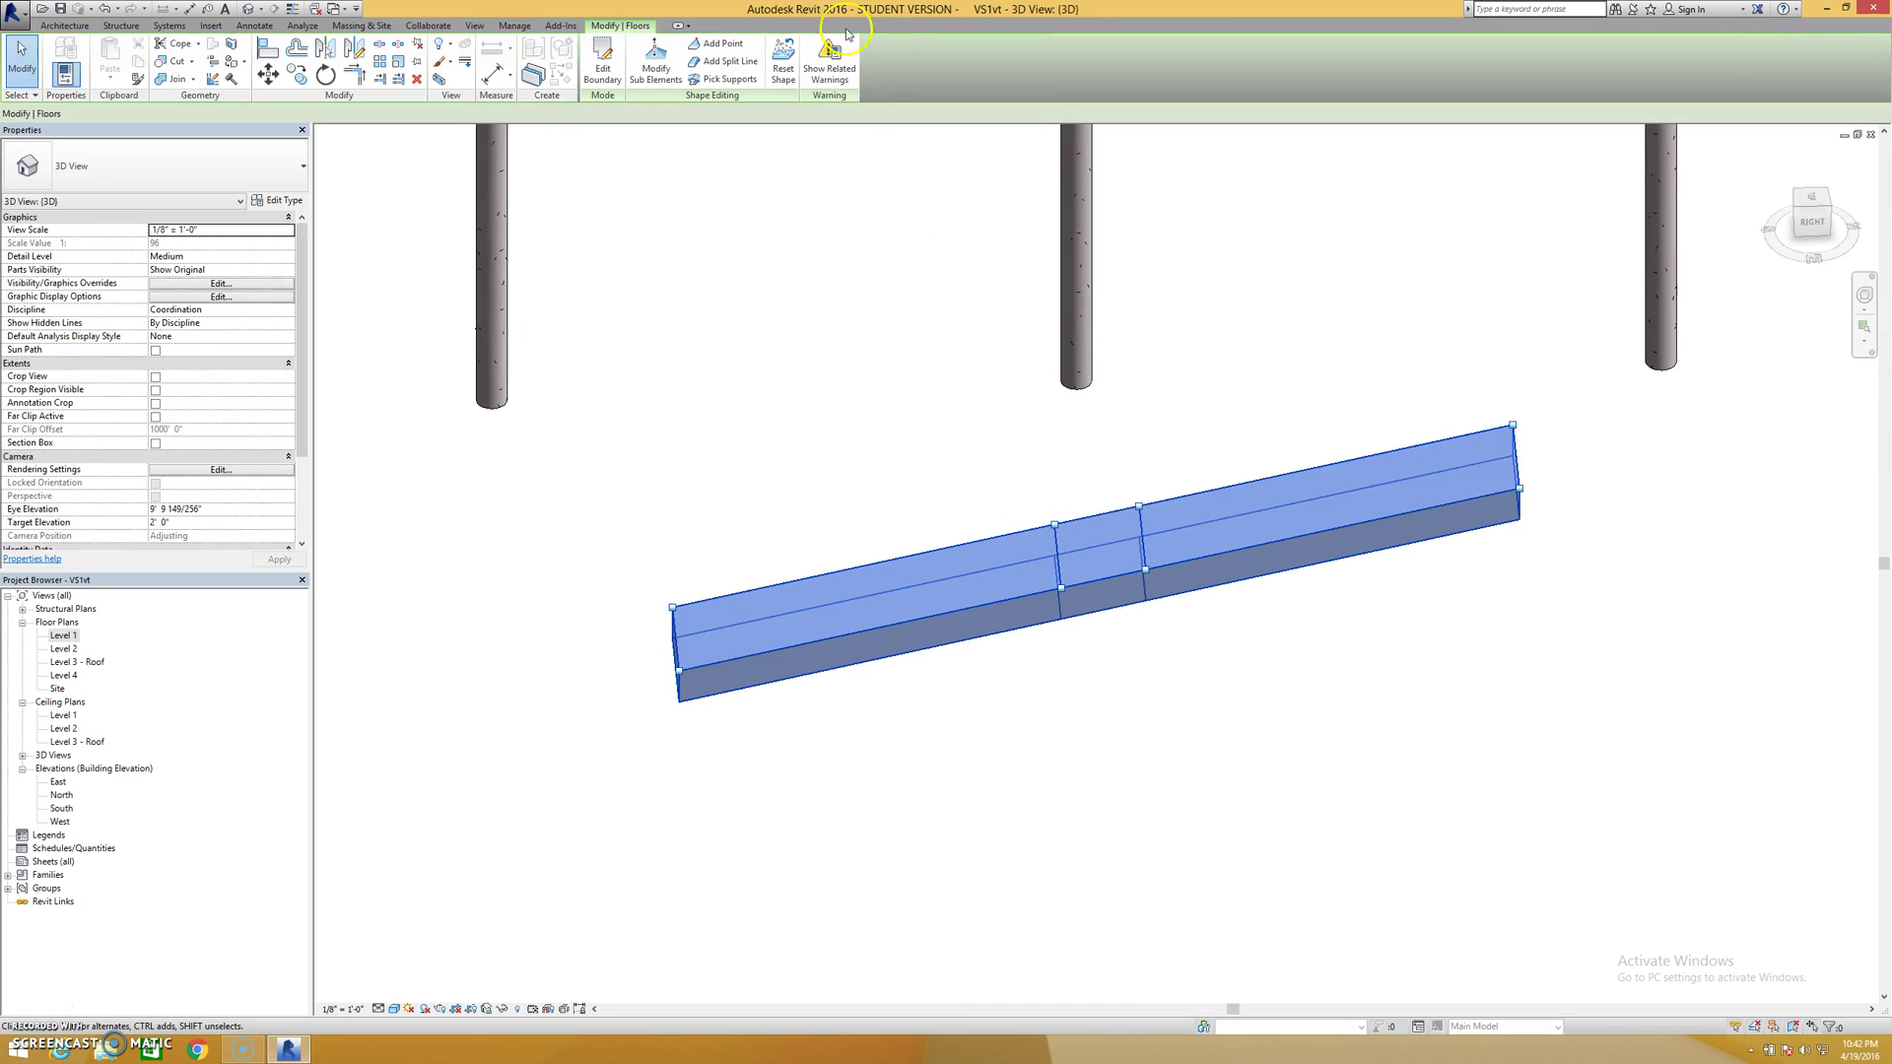
pyautogui.click(713, 61)
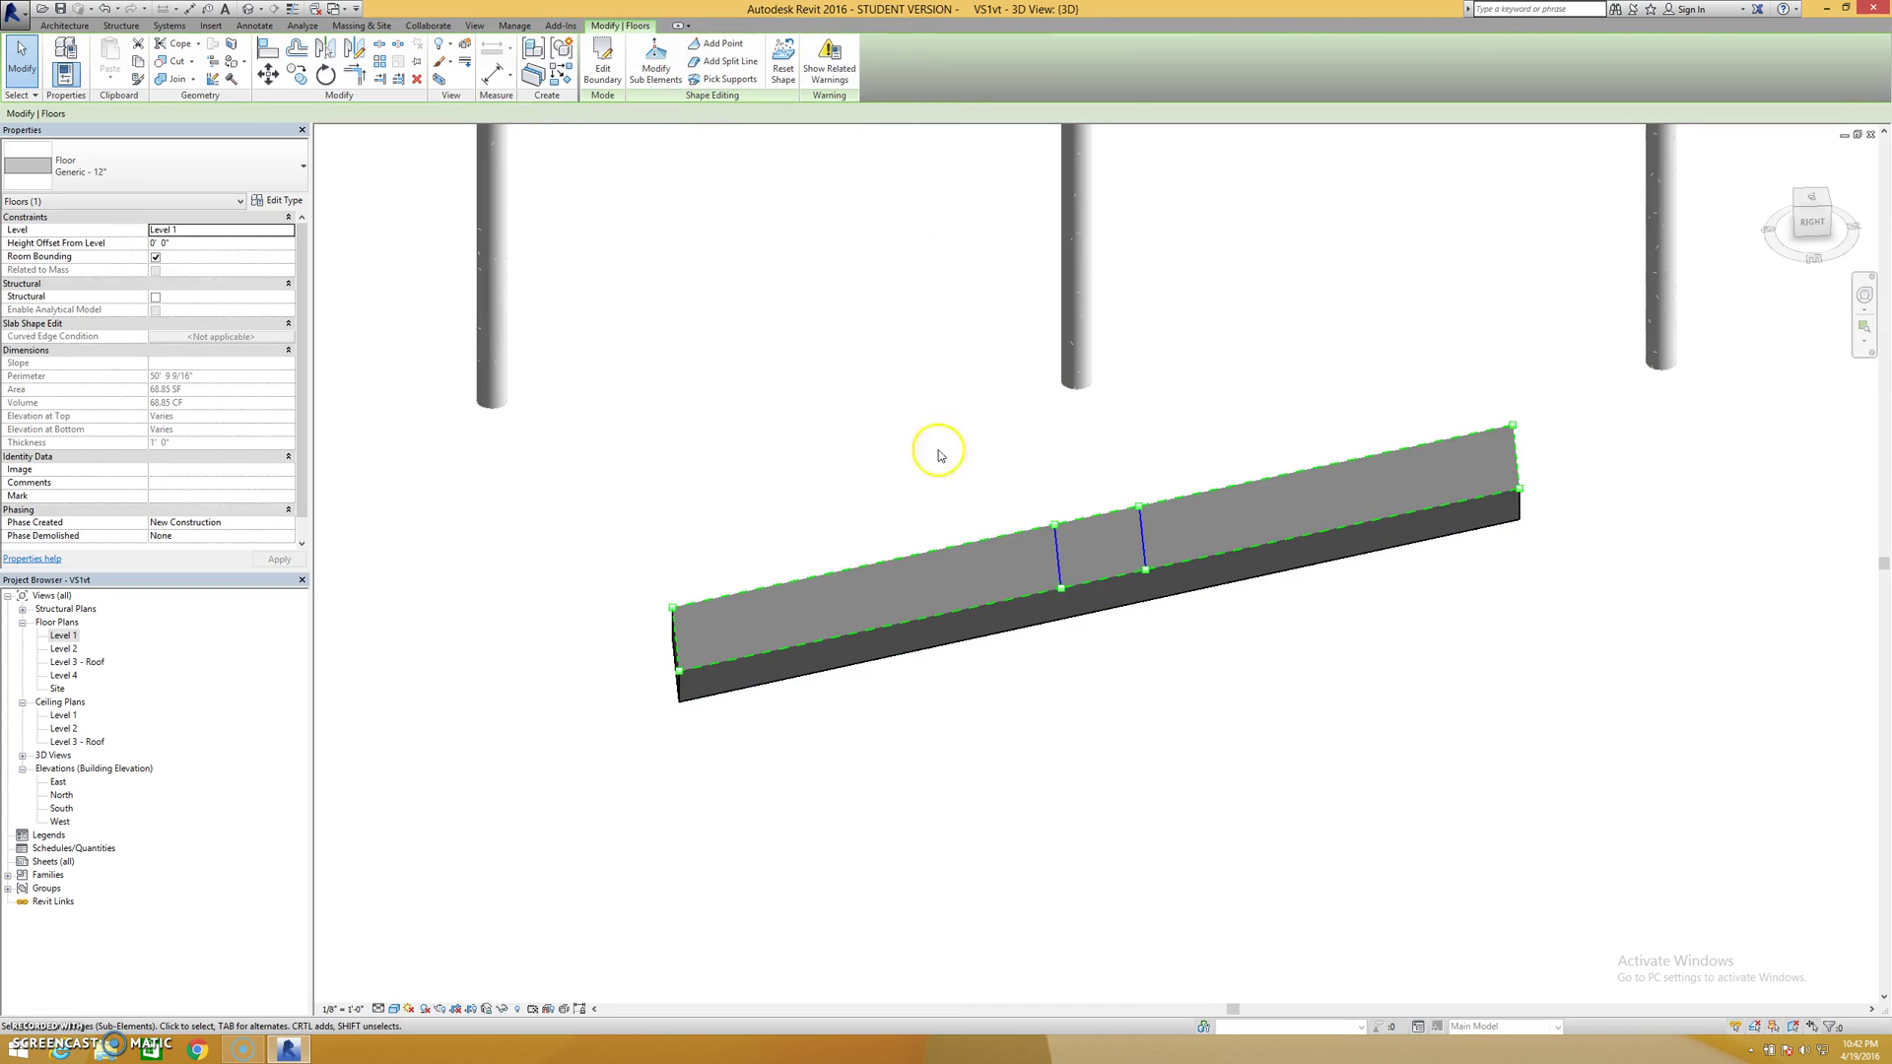
pyautogui.click(1058, 560)
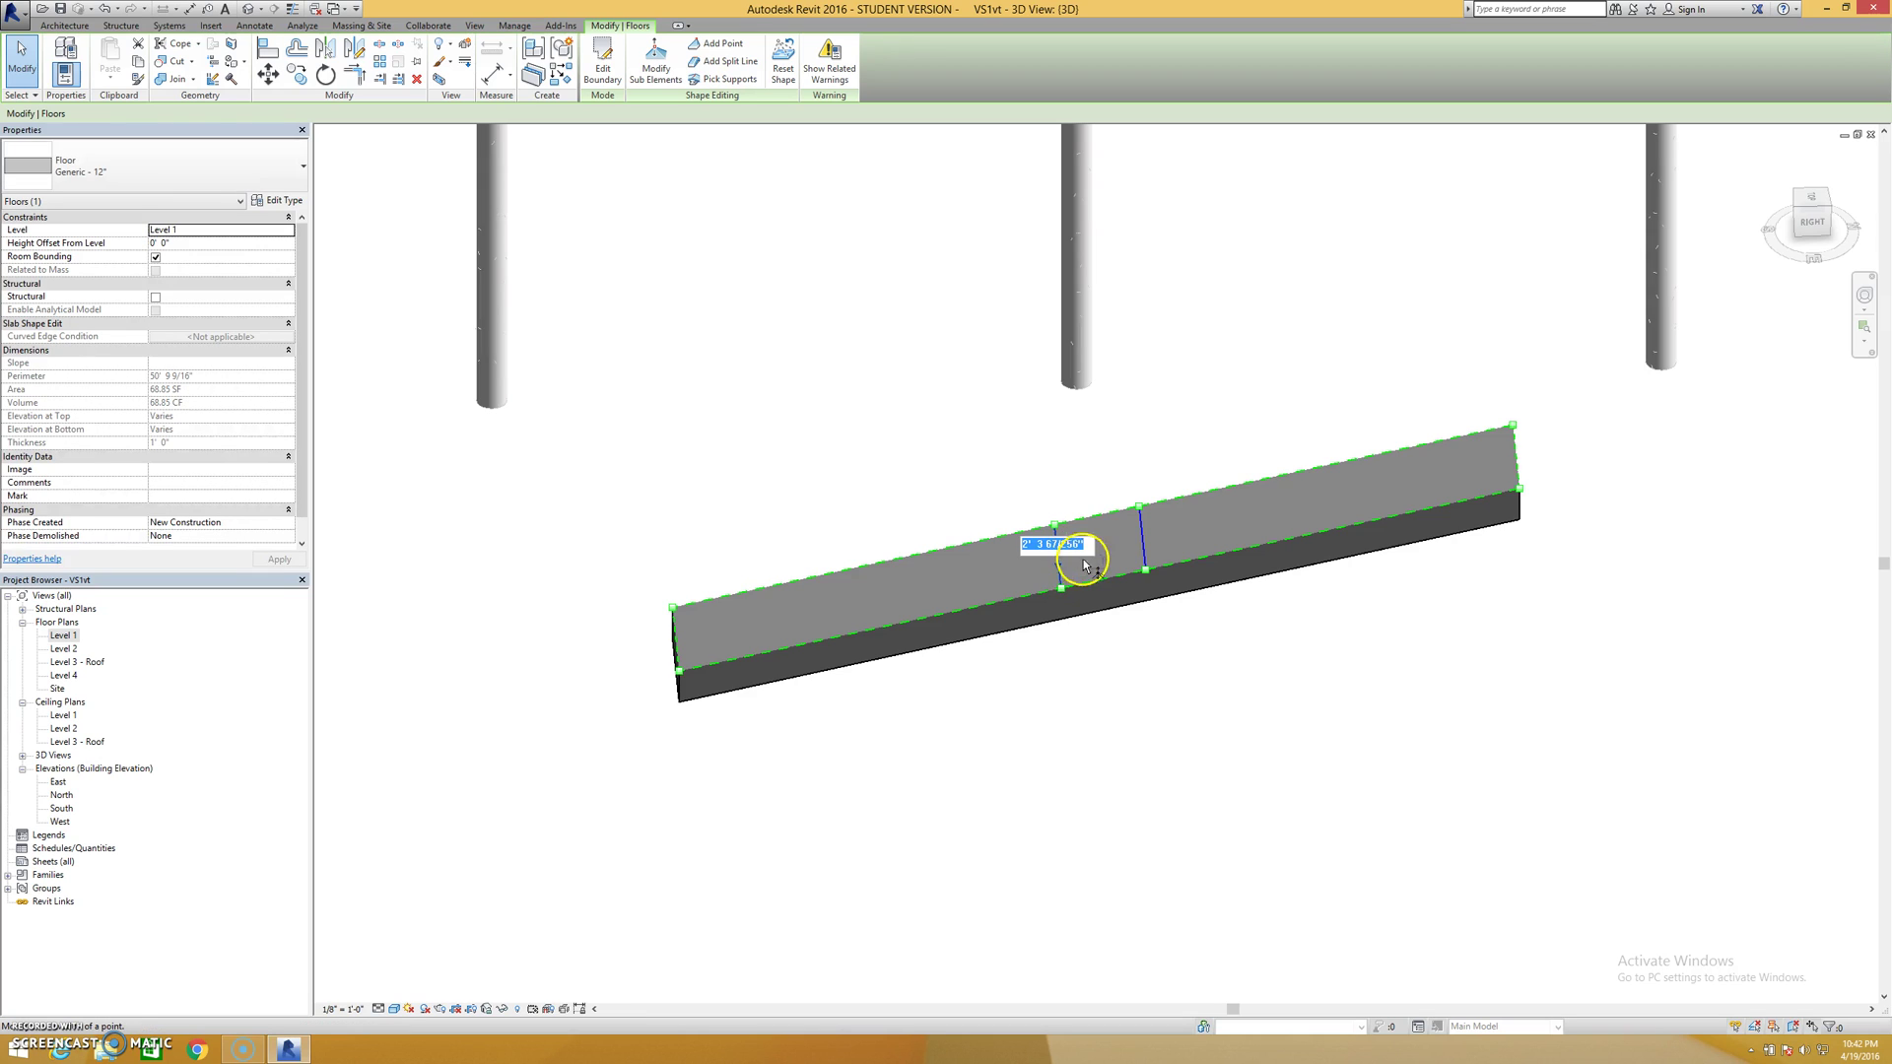
pyautogui.write("2' 4")
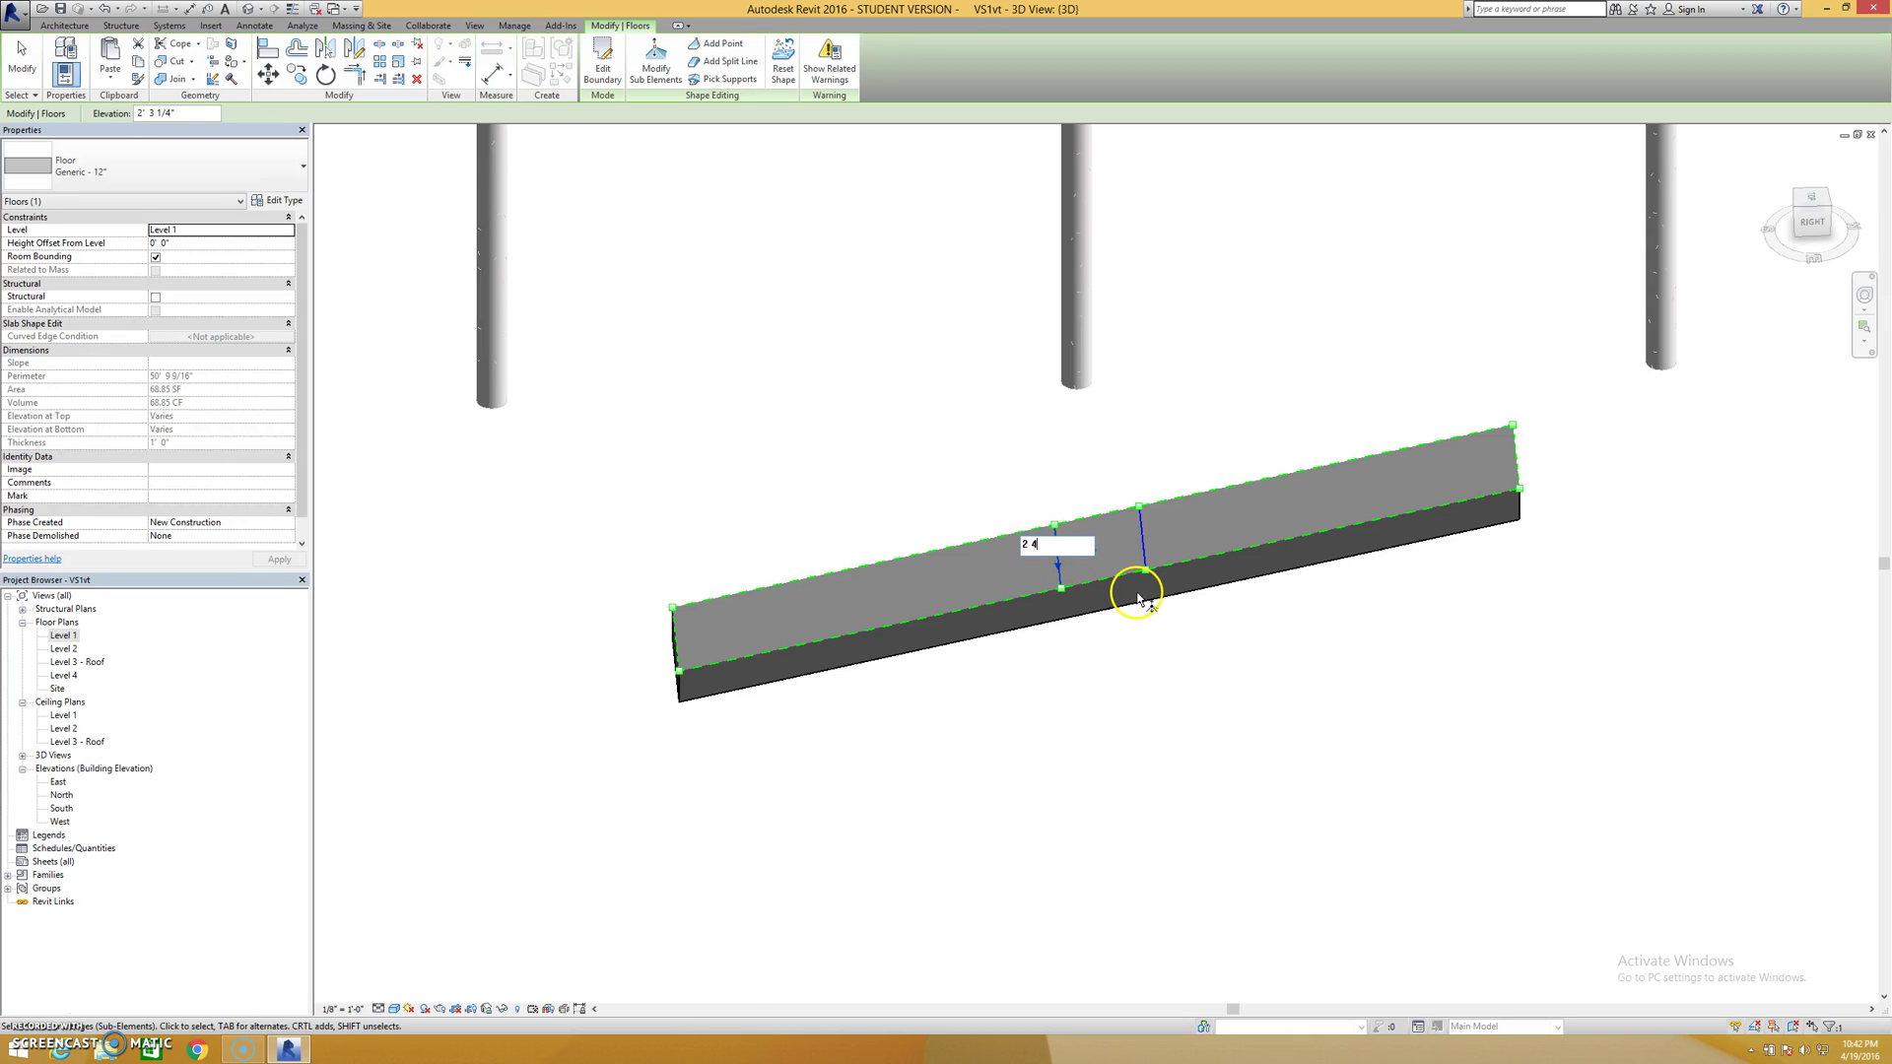
pyautogui.press('Return')
pyautogui.click(1143, 557)
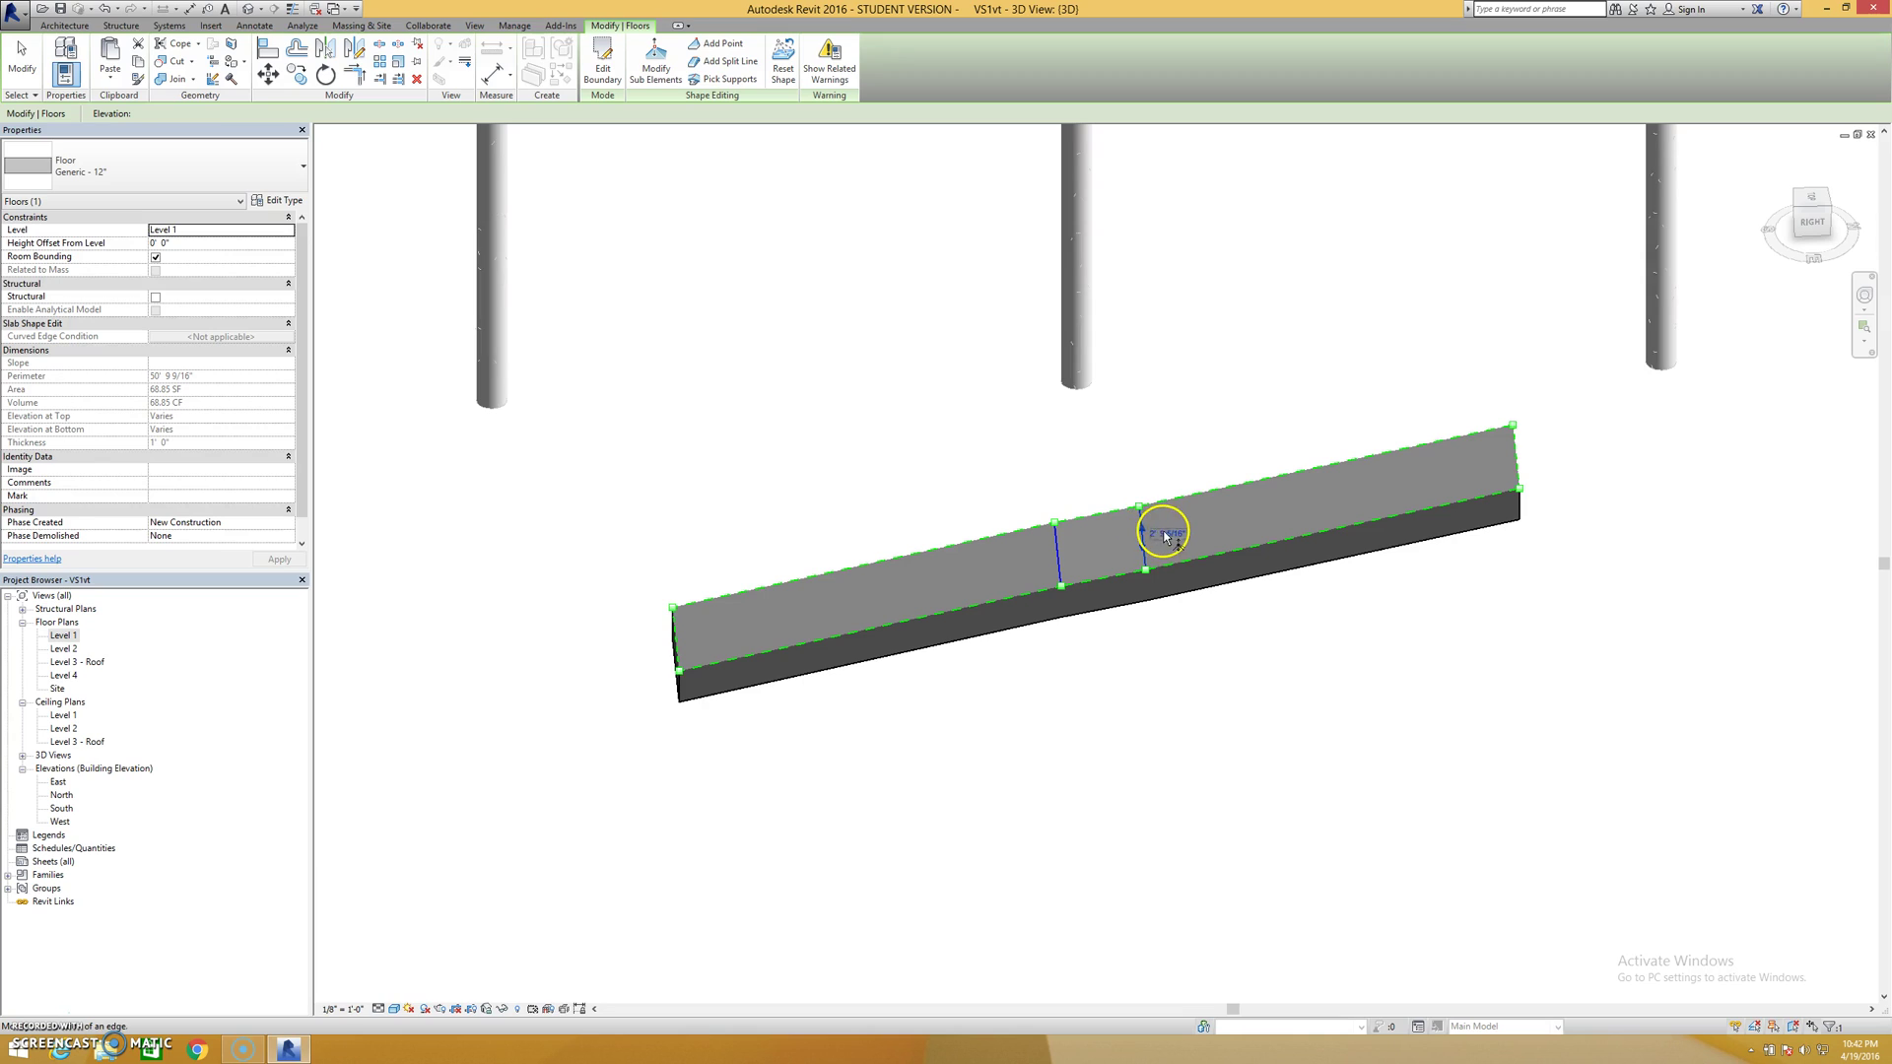
pyautogui.click(1161, 527)
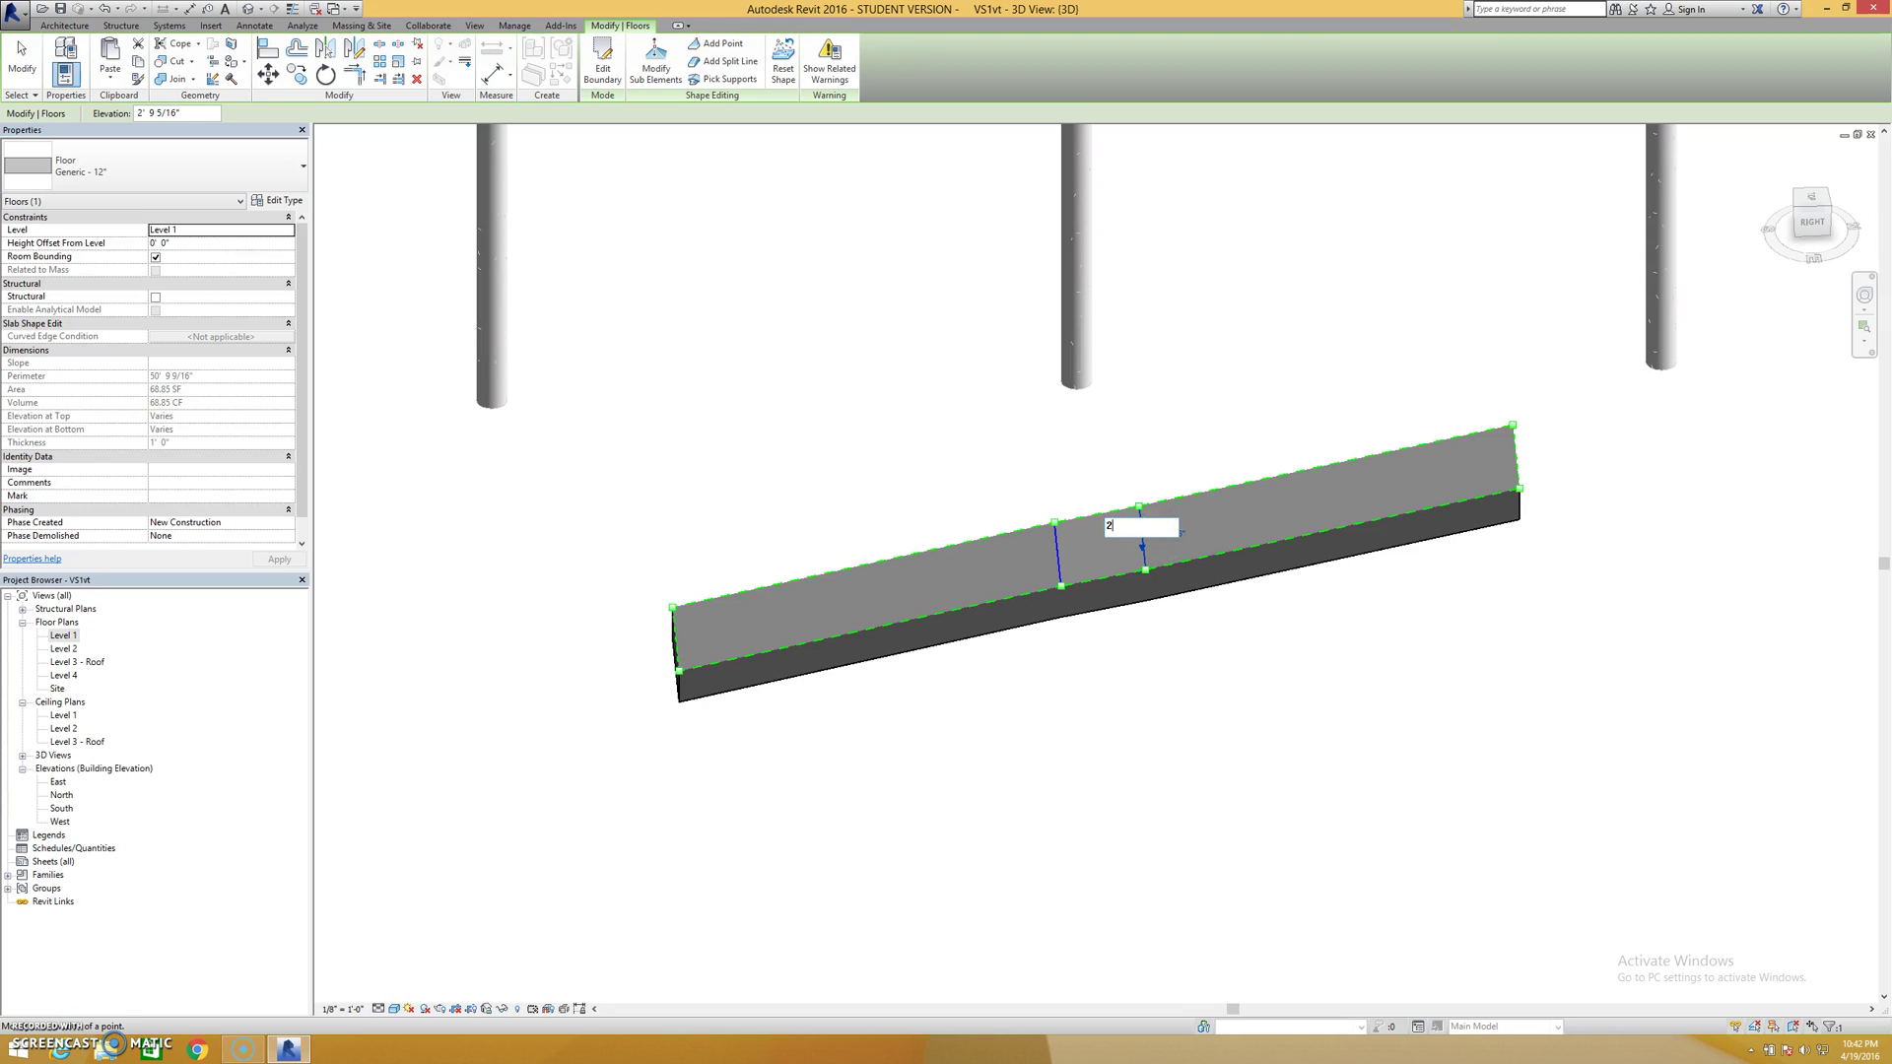
pyautogui.write('2 4')
pyautogui.press('Return')
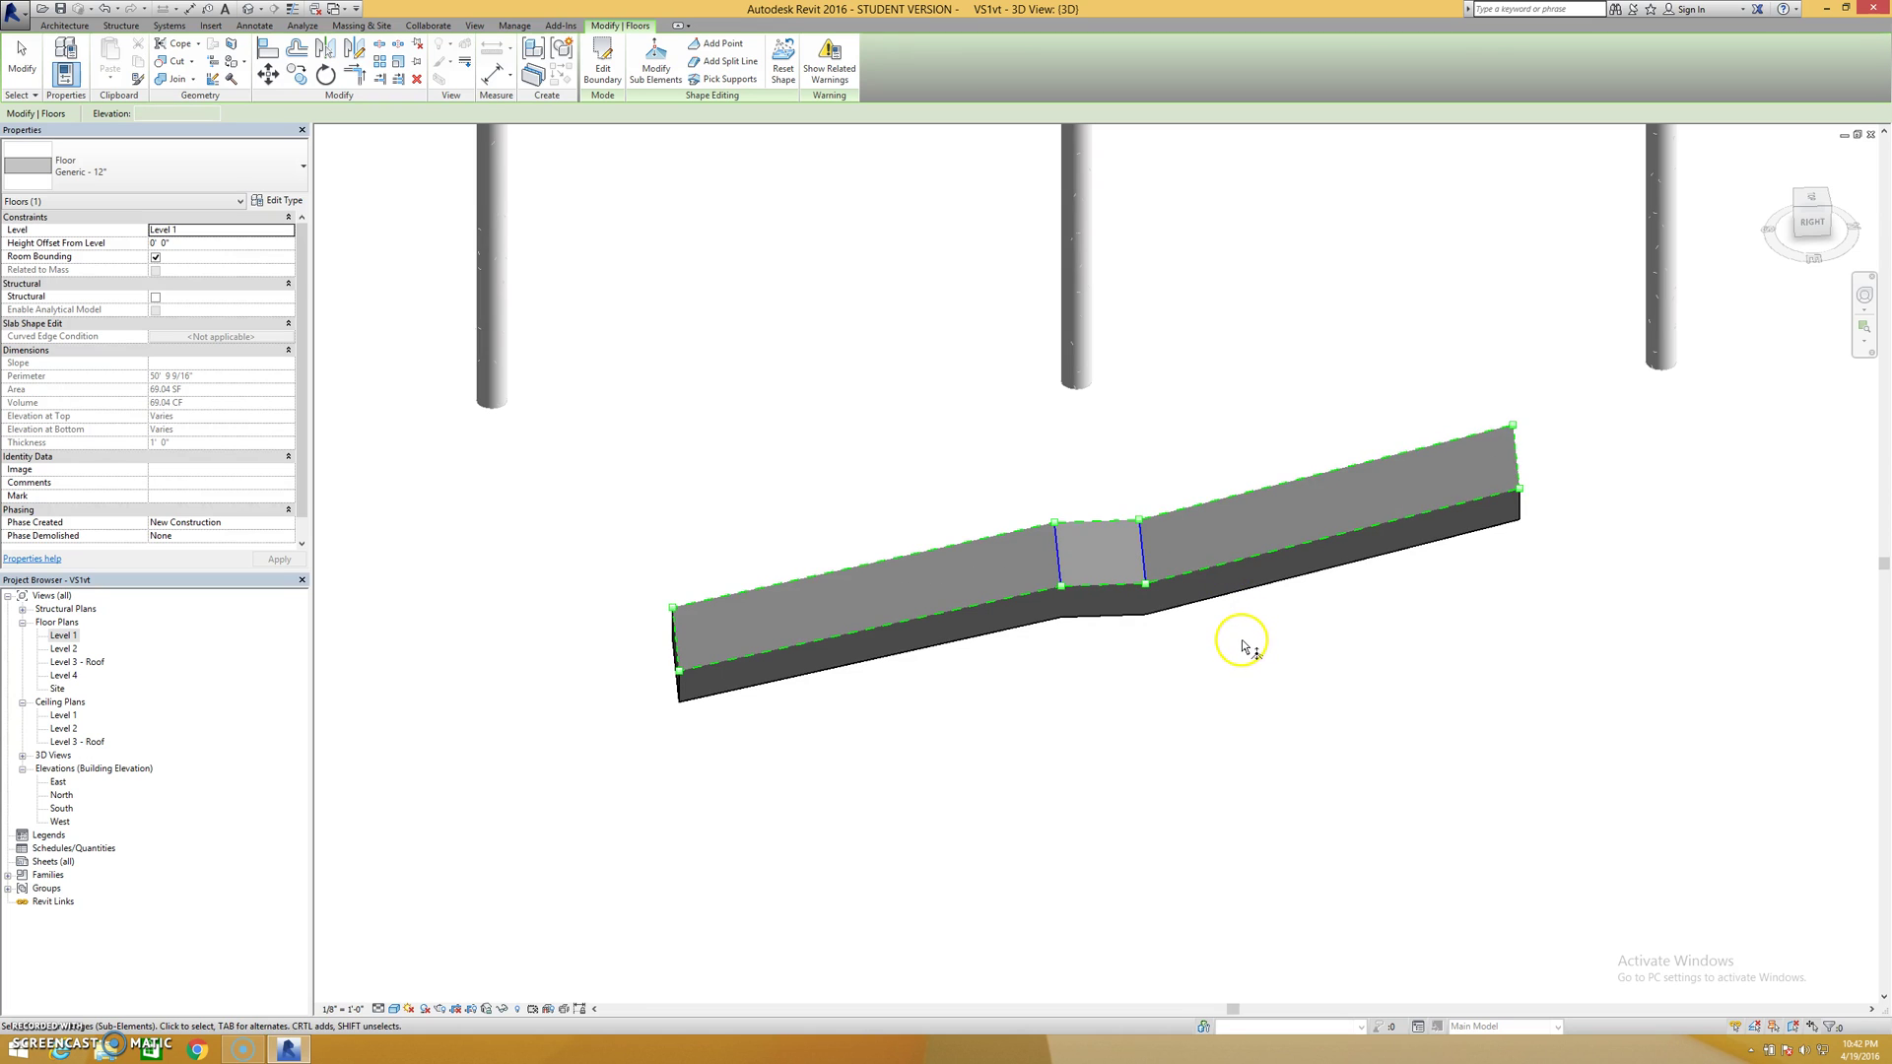
pyautogui.scroll(-1, 1238, 642)
pyautogui.scroll(-1, 1237, 641)
pyautogui.press('Escape')
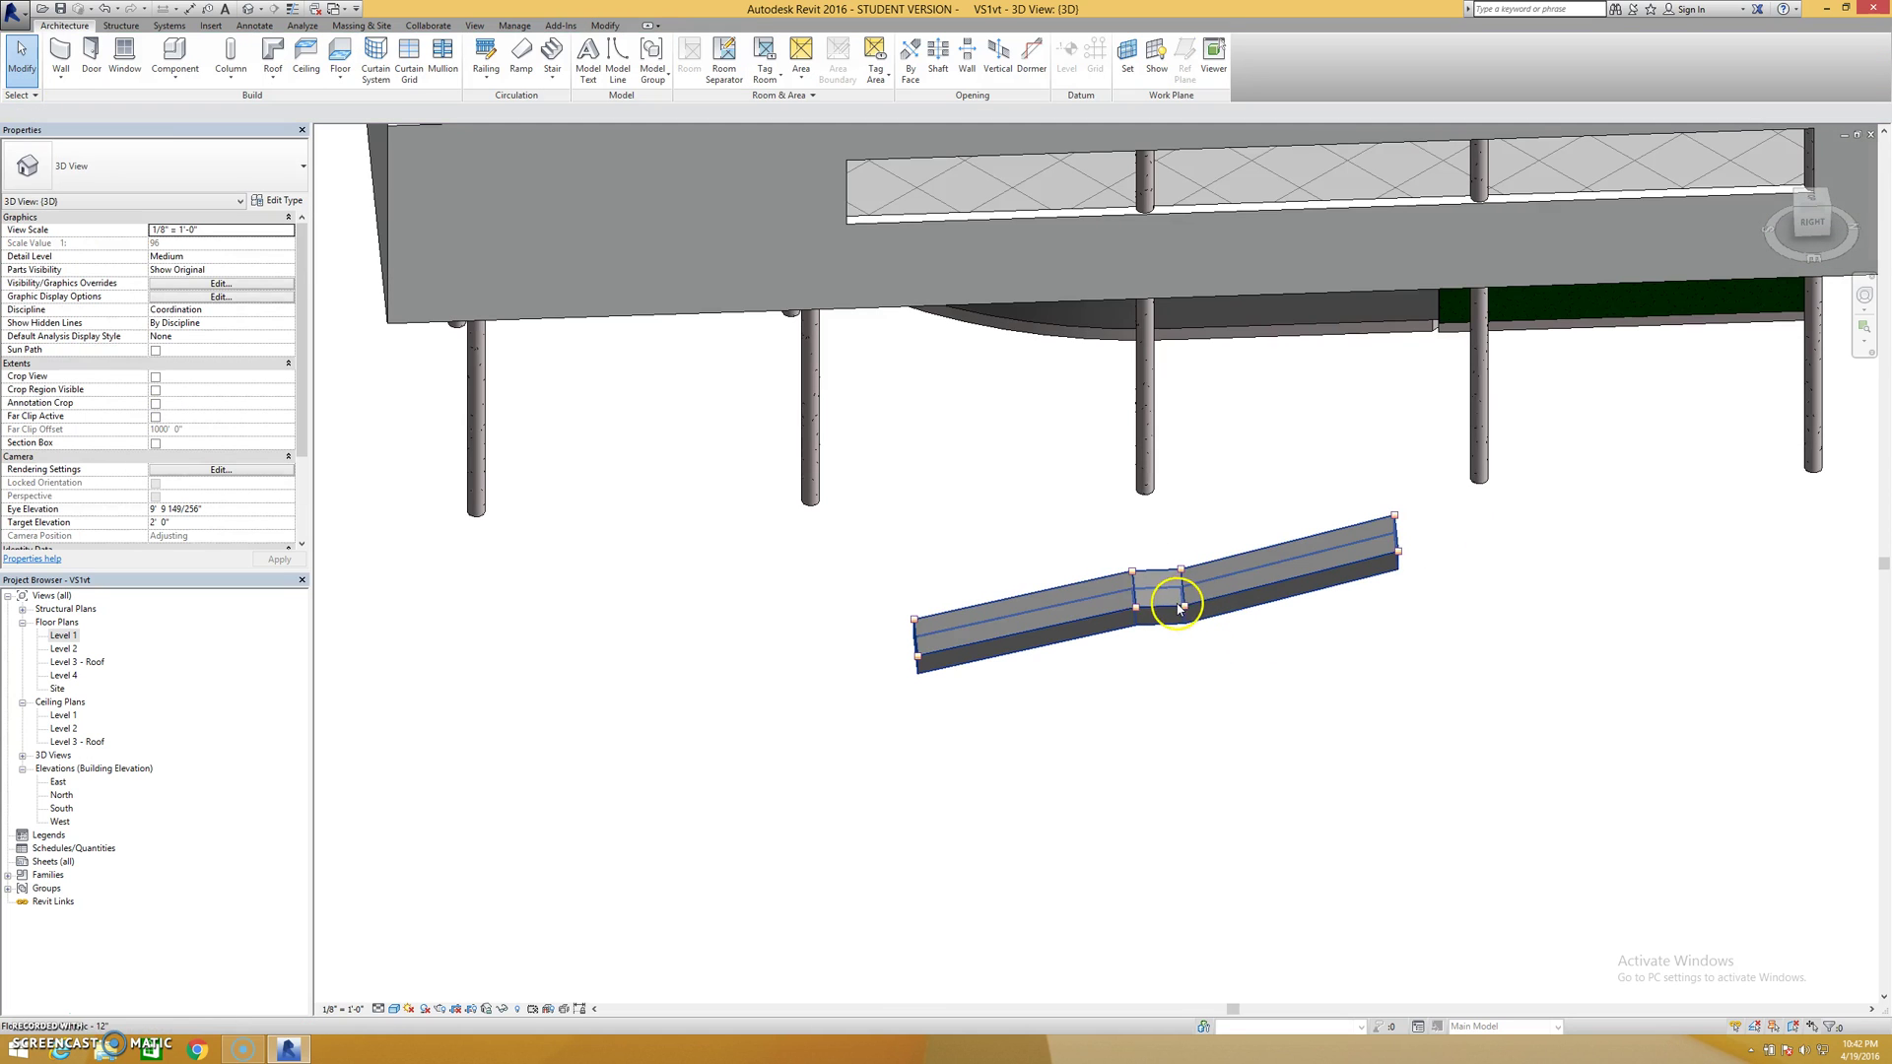
pyautogui.moveTo(1162, 773); pyautogui.dragTo(980, 410, button='middle')
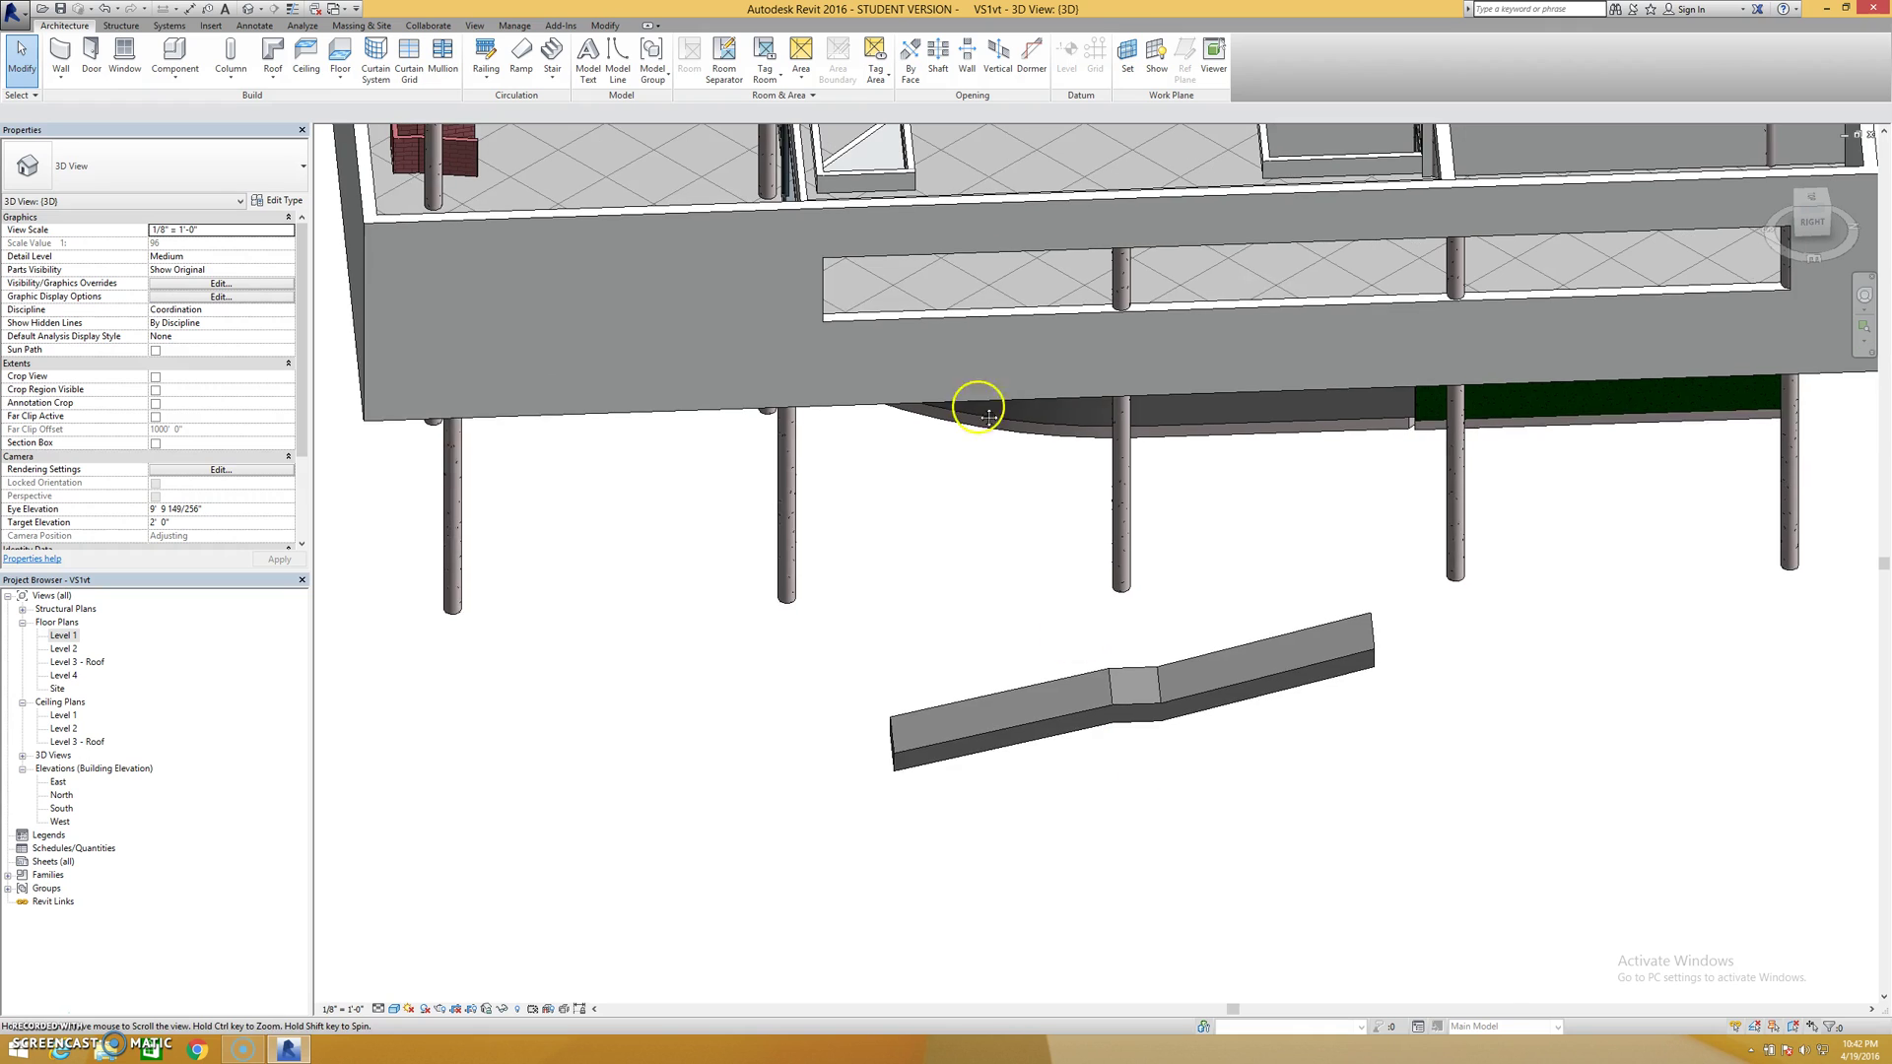
pyautogui.scroll(-2, 1231, 680)
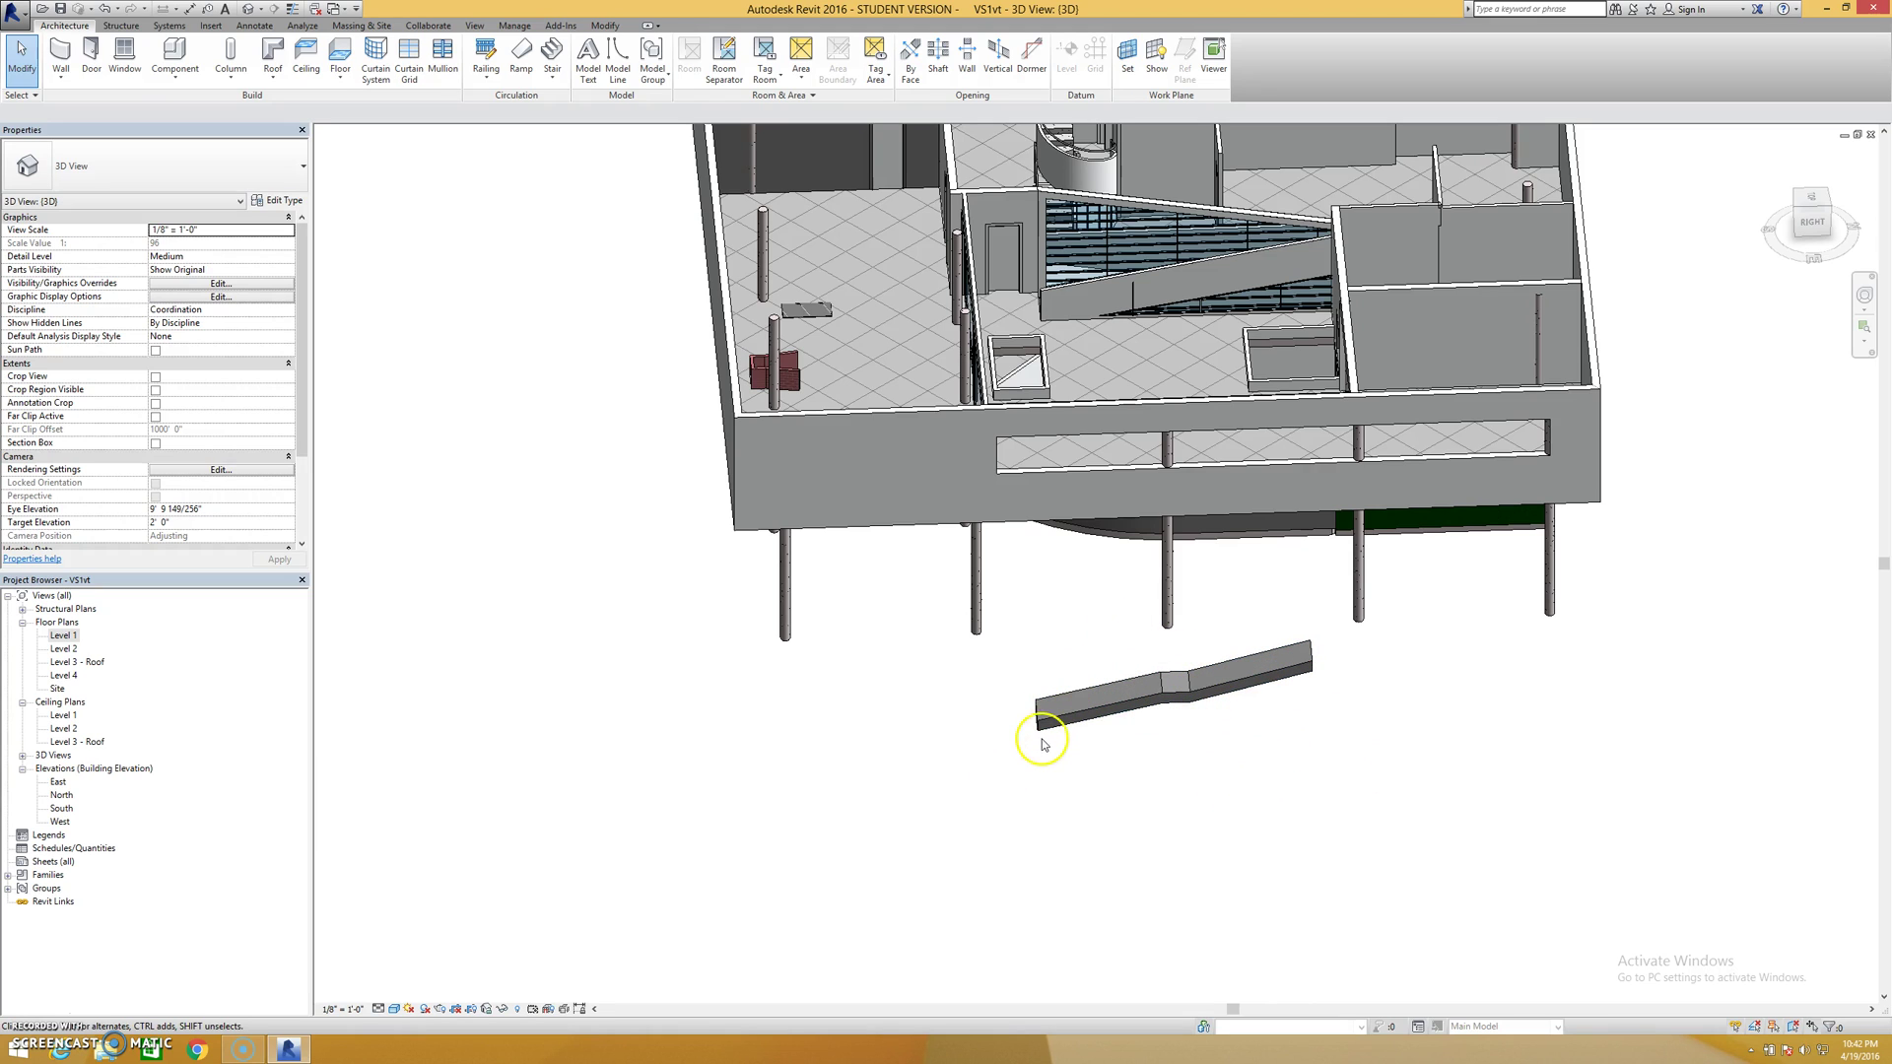
pyautogui.click(1228, 687)
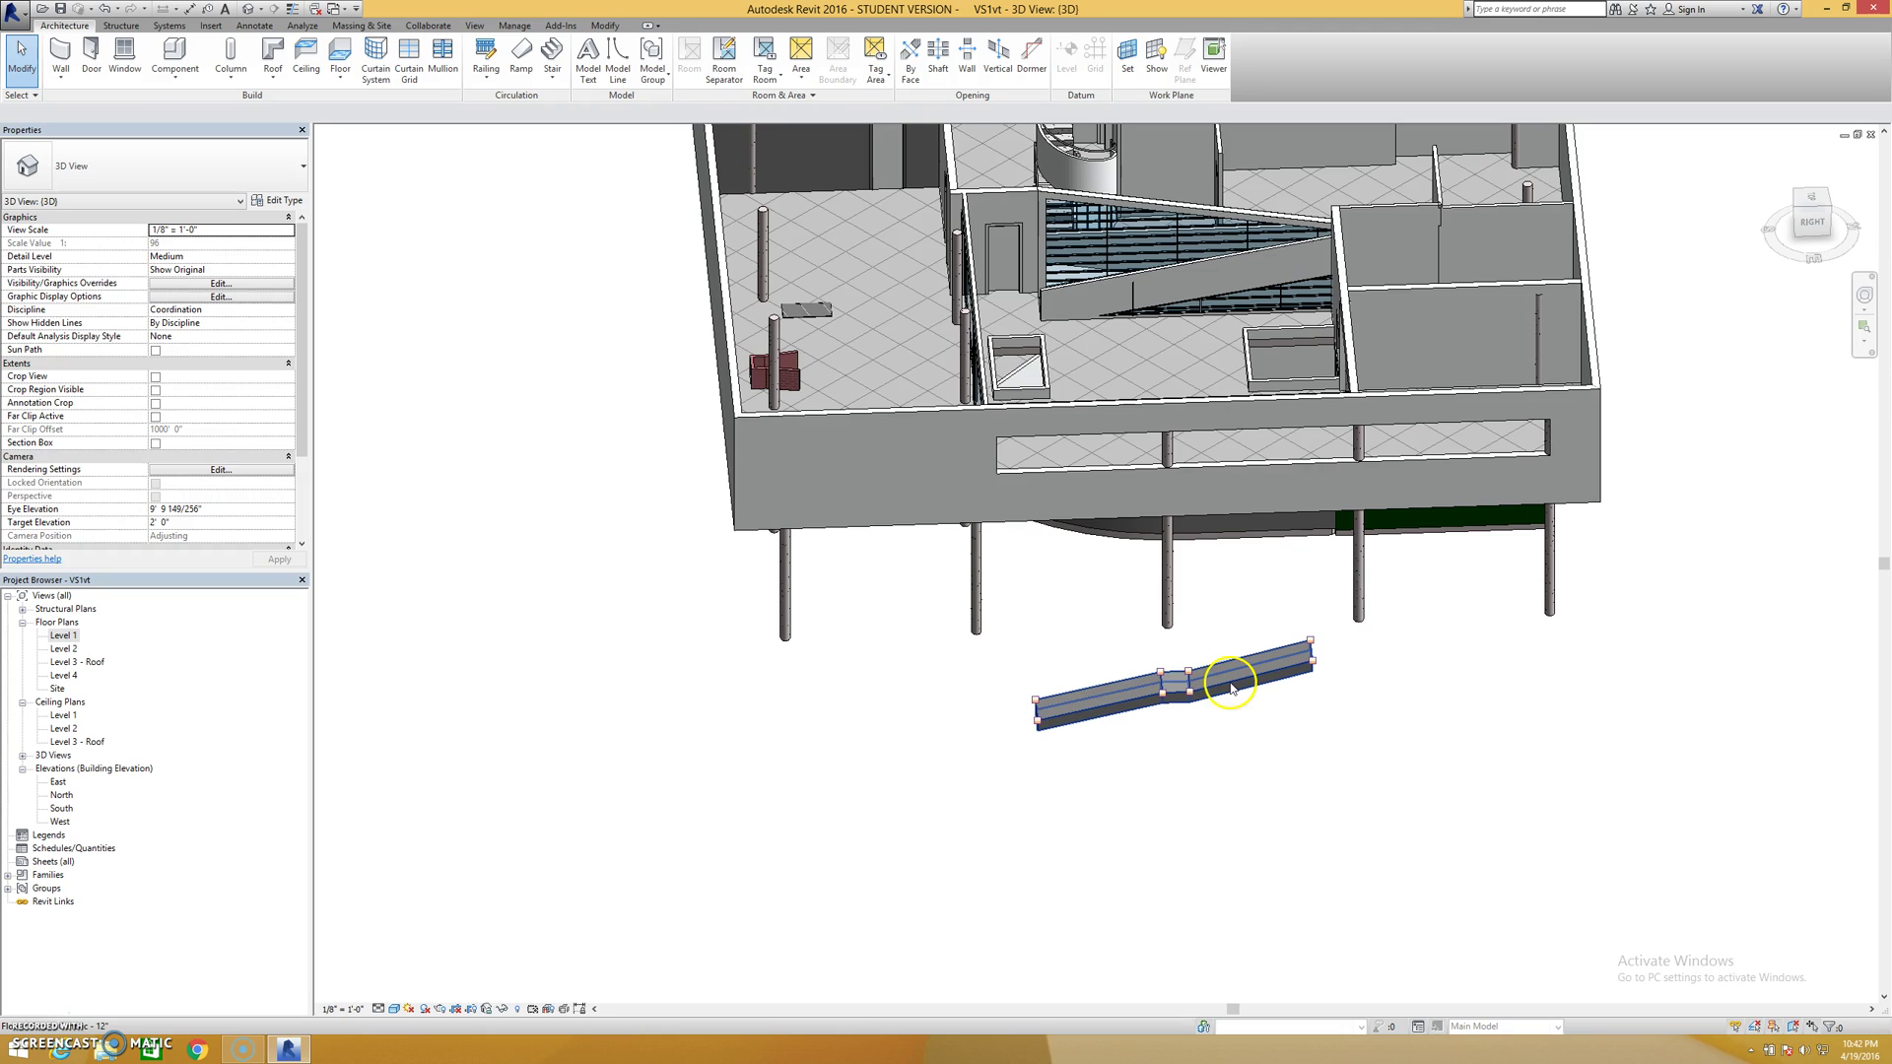
pyautogui.click(1089, 752)
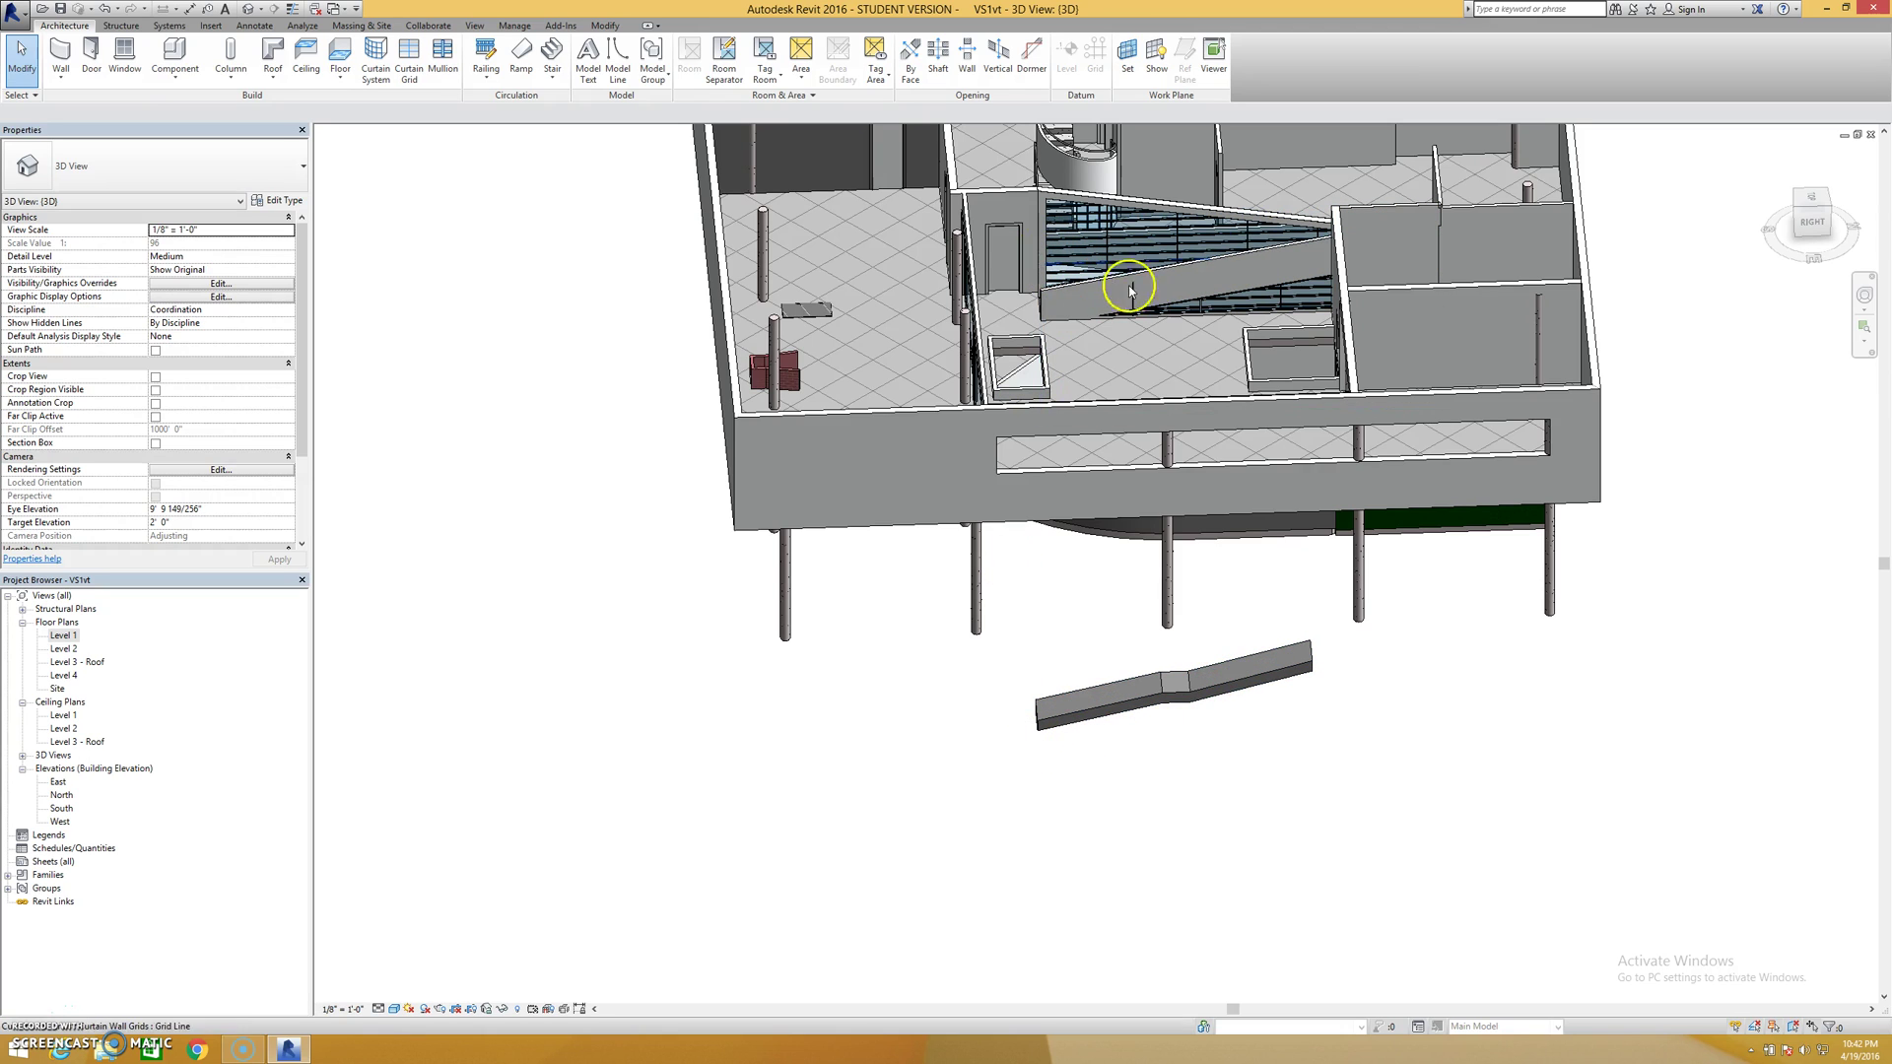
pyautogui.click(1141, 701)
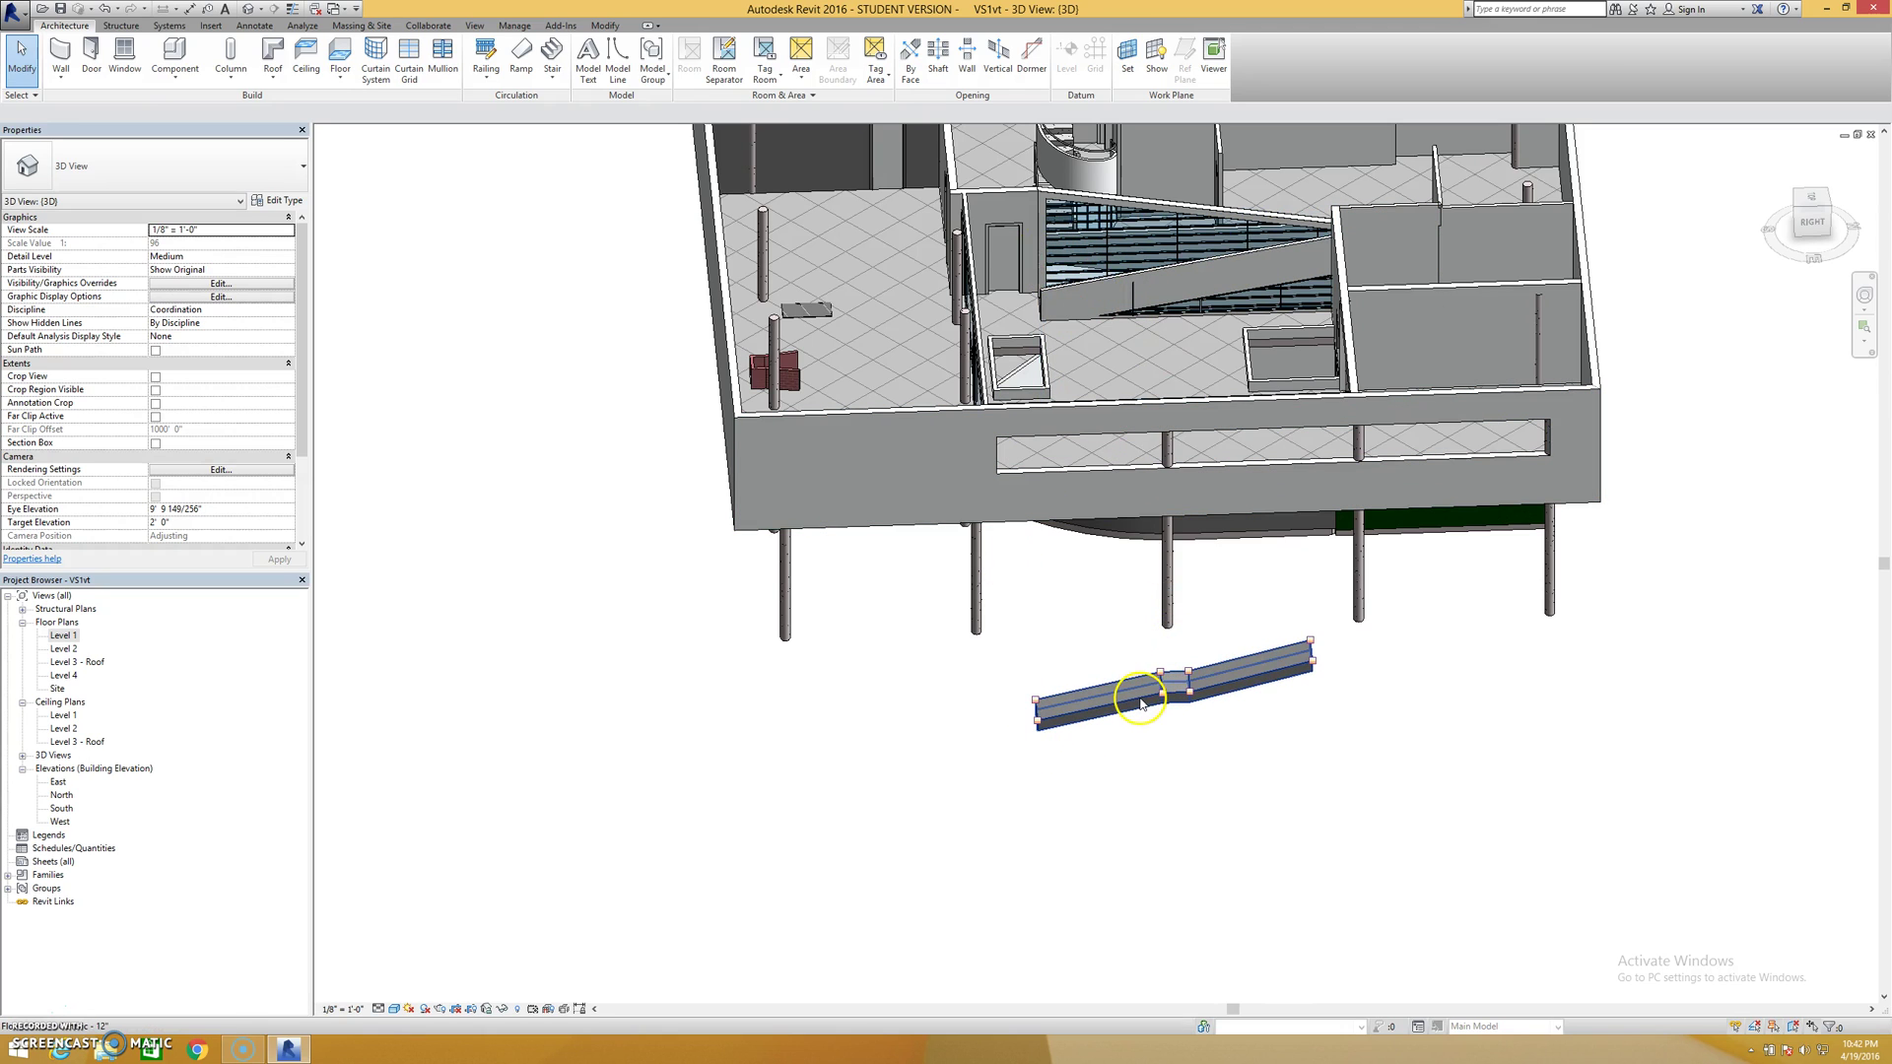
pyautogui.click(1111, 746)
pyautogui.click(1100, 721)
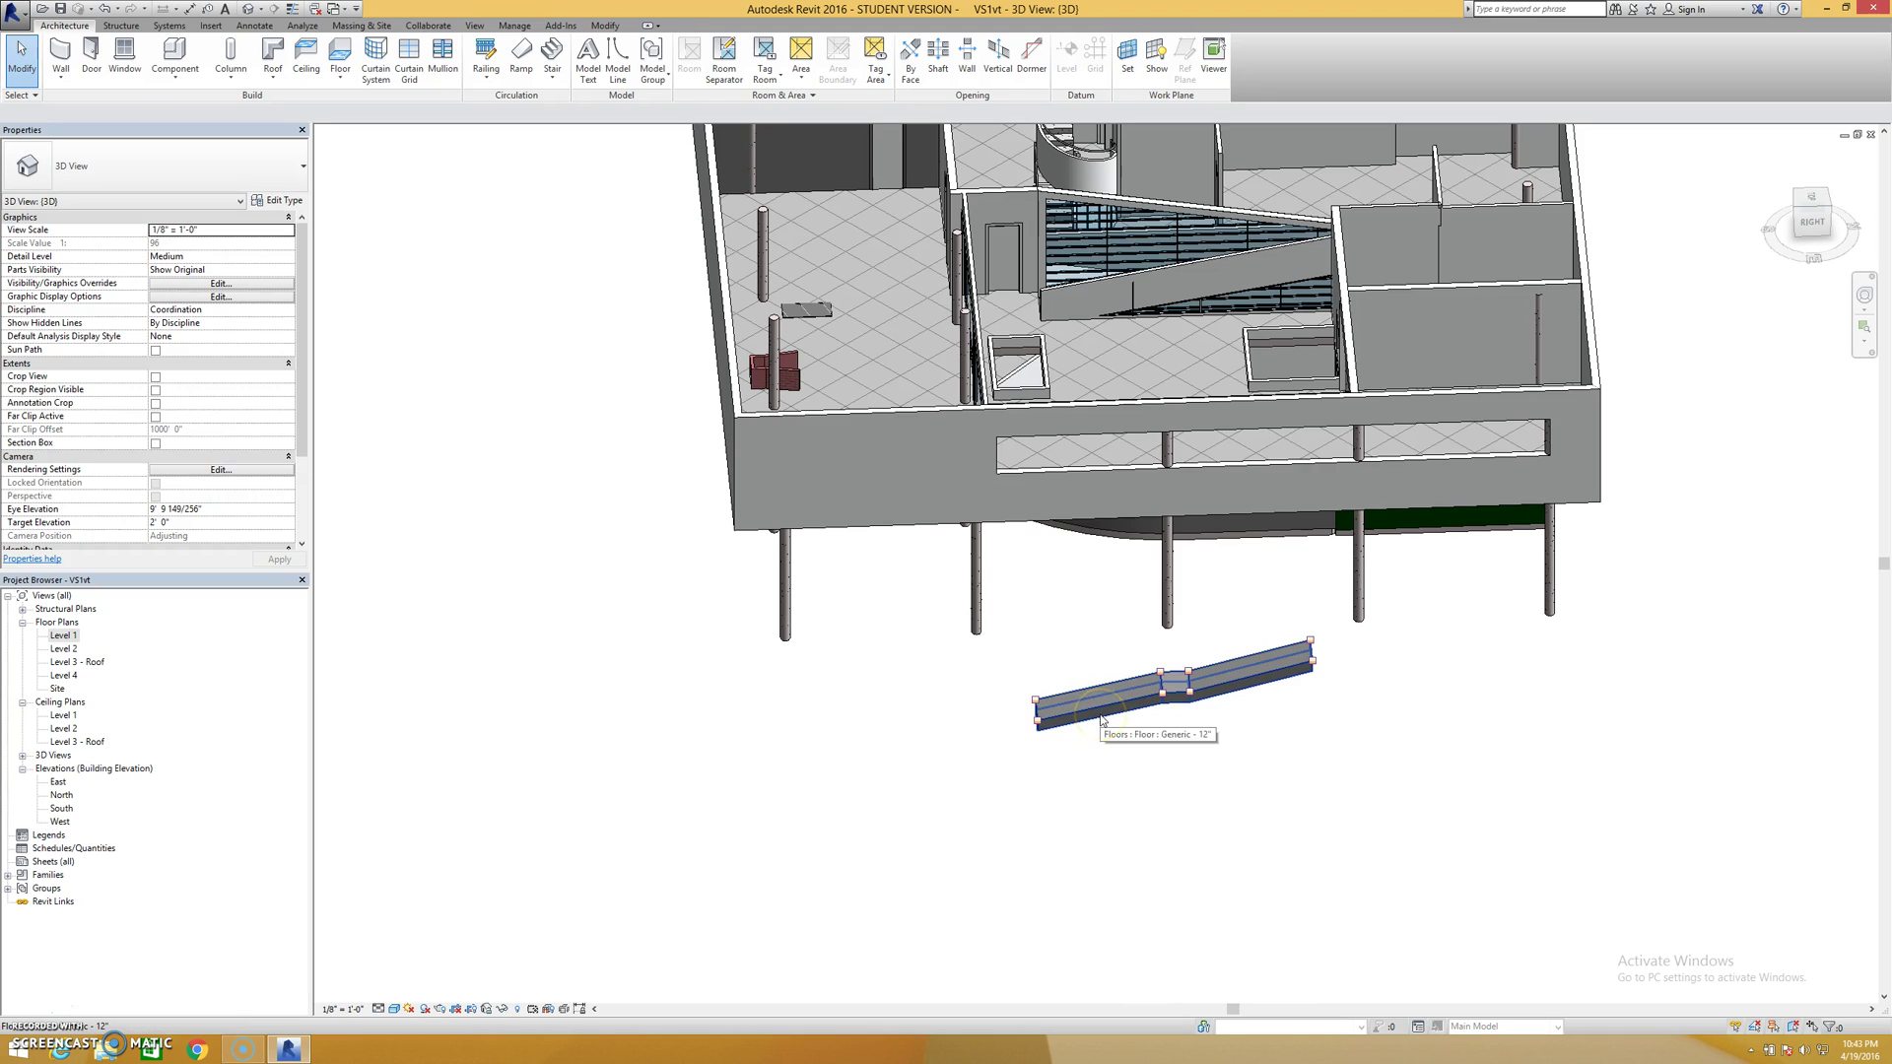
pyautogui.click(1111, 735)
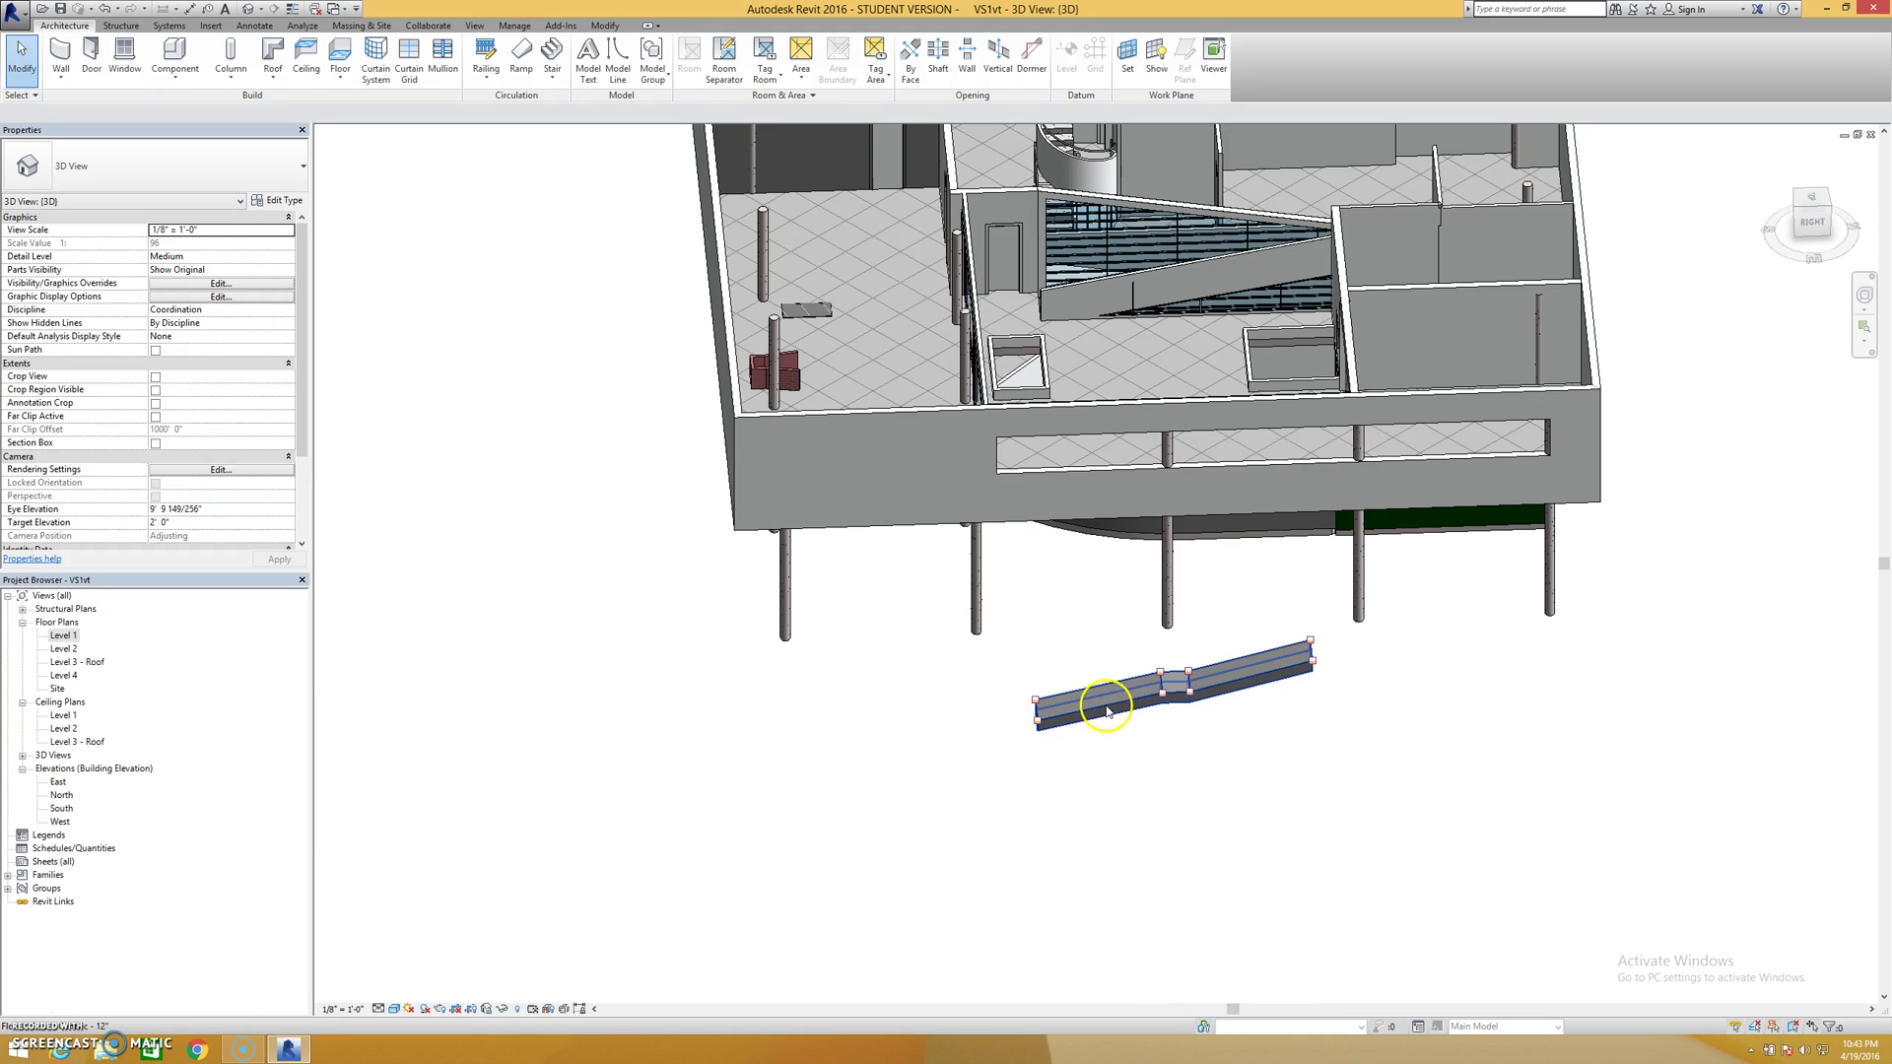
pyautogui.click(1093, 712)
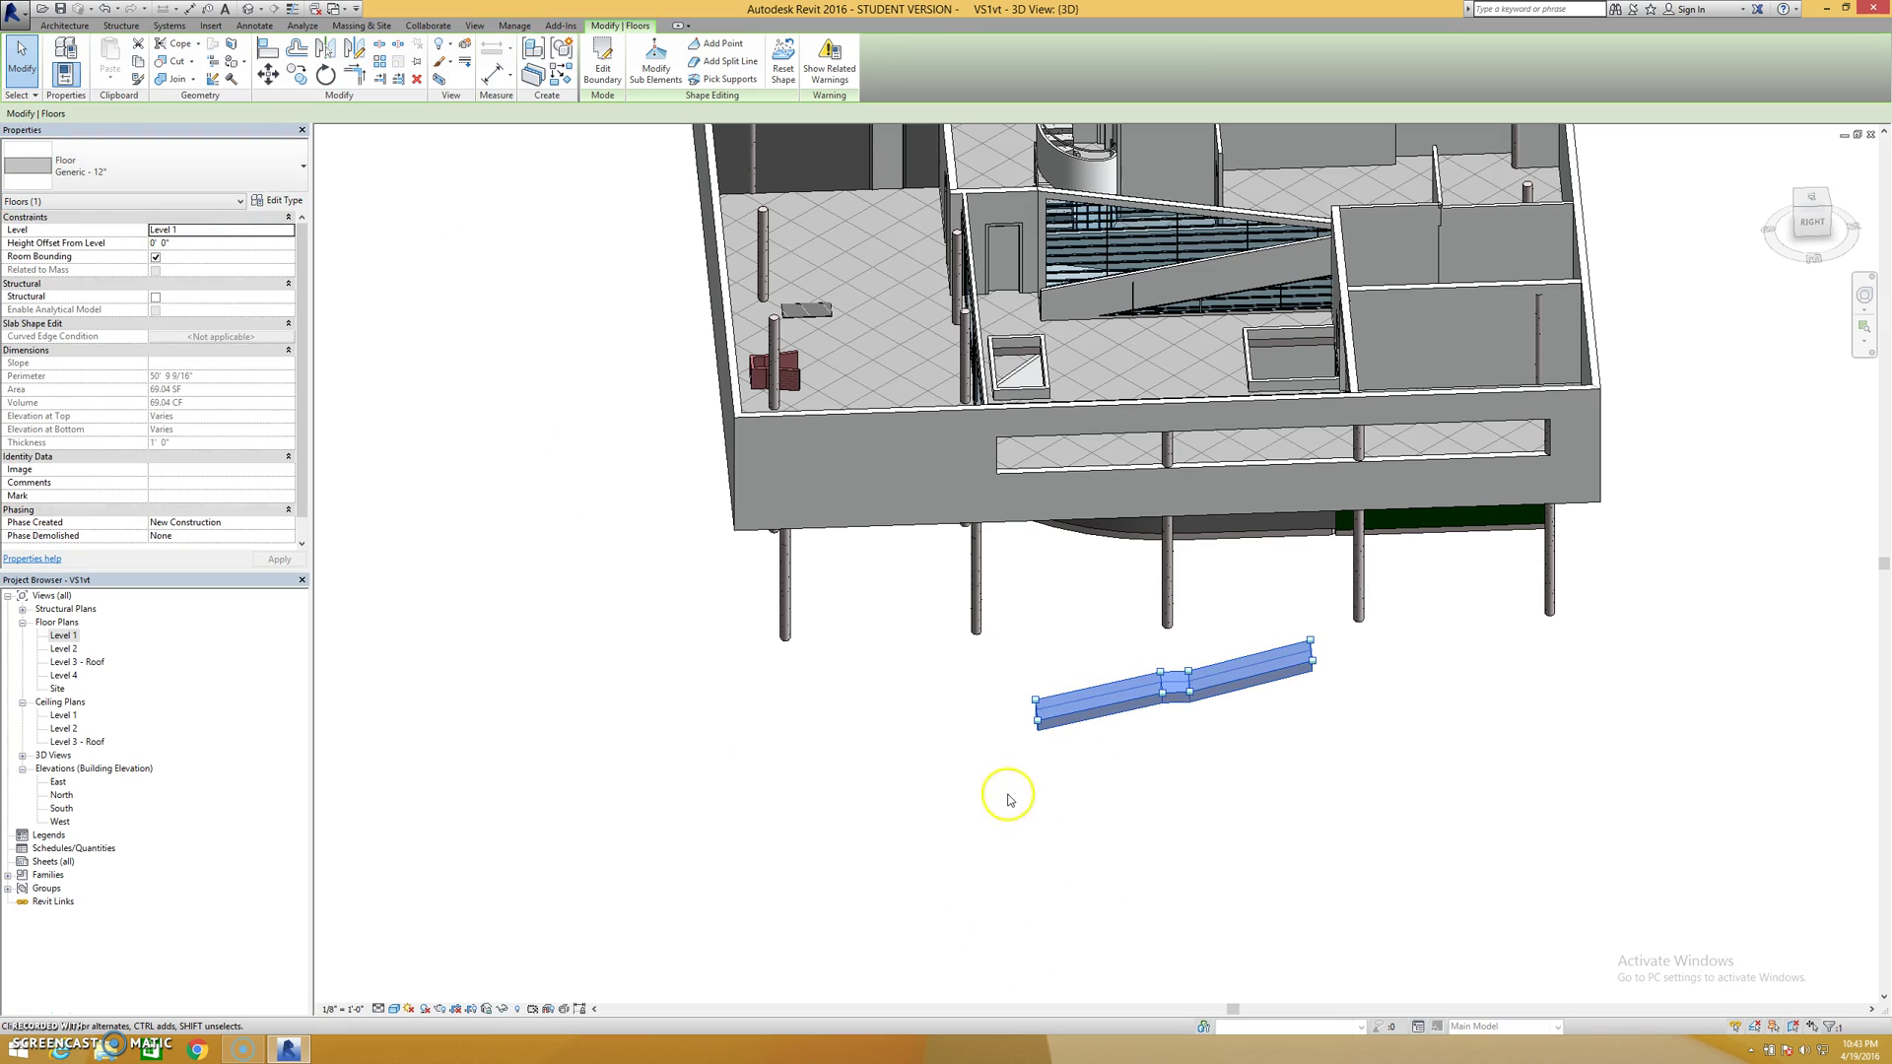
pyautogui.click(1065, 647)
pyautogui.moveTo(1064, 646); pyautogui.dragTo(1053, 769, button='middle')
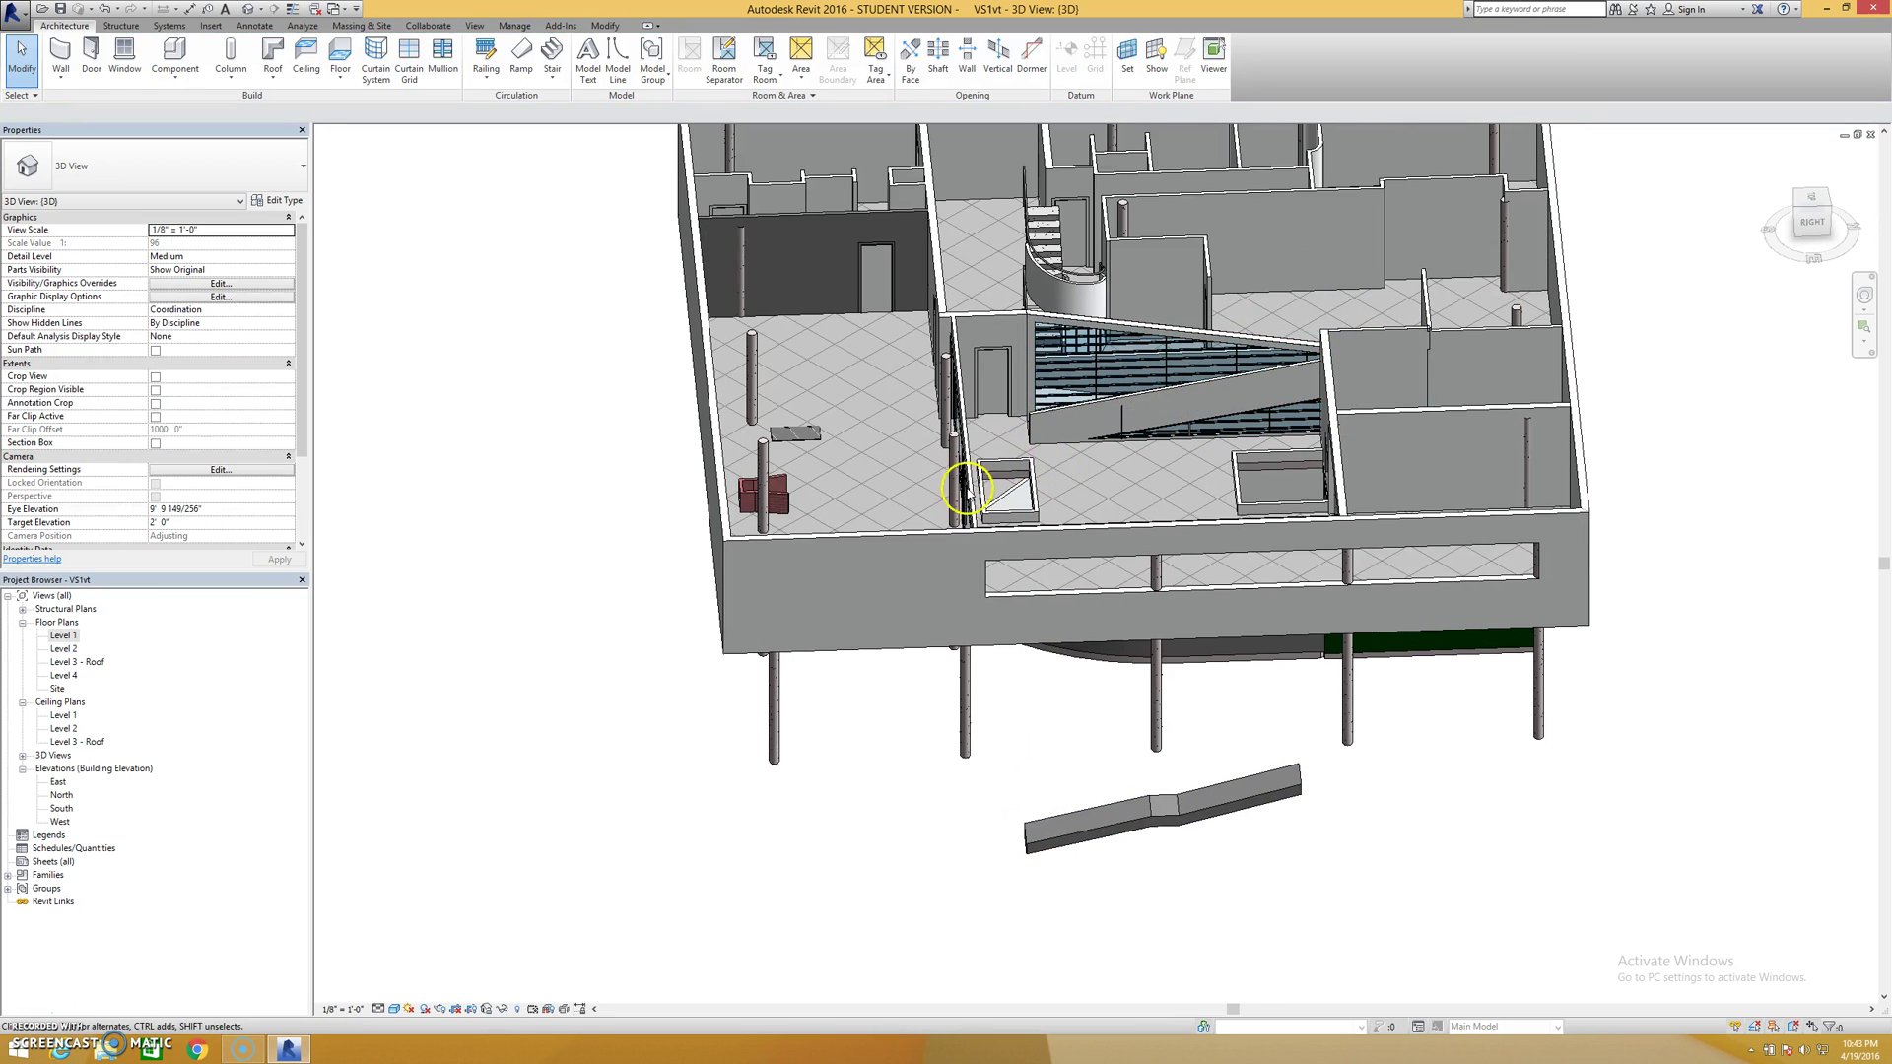
pyautogui.doubleClick(63, 634)
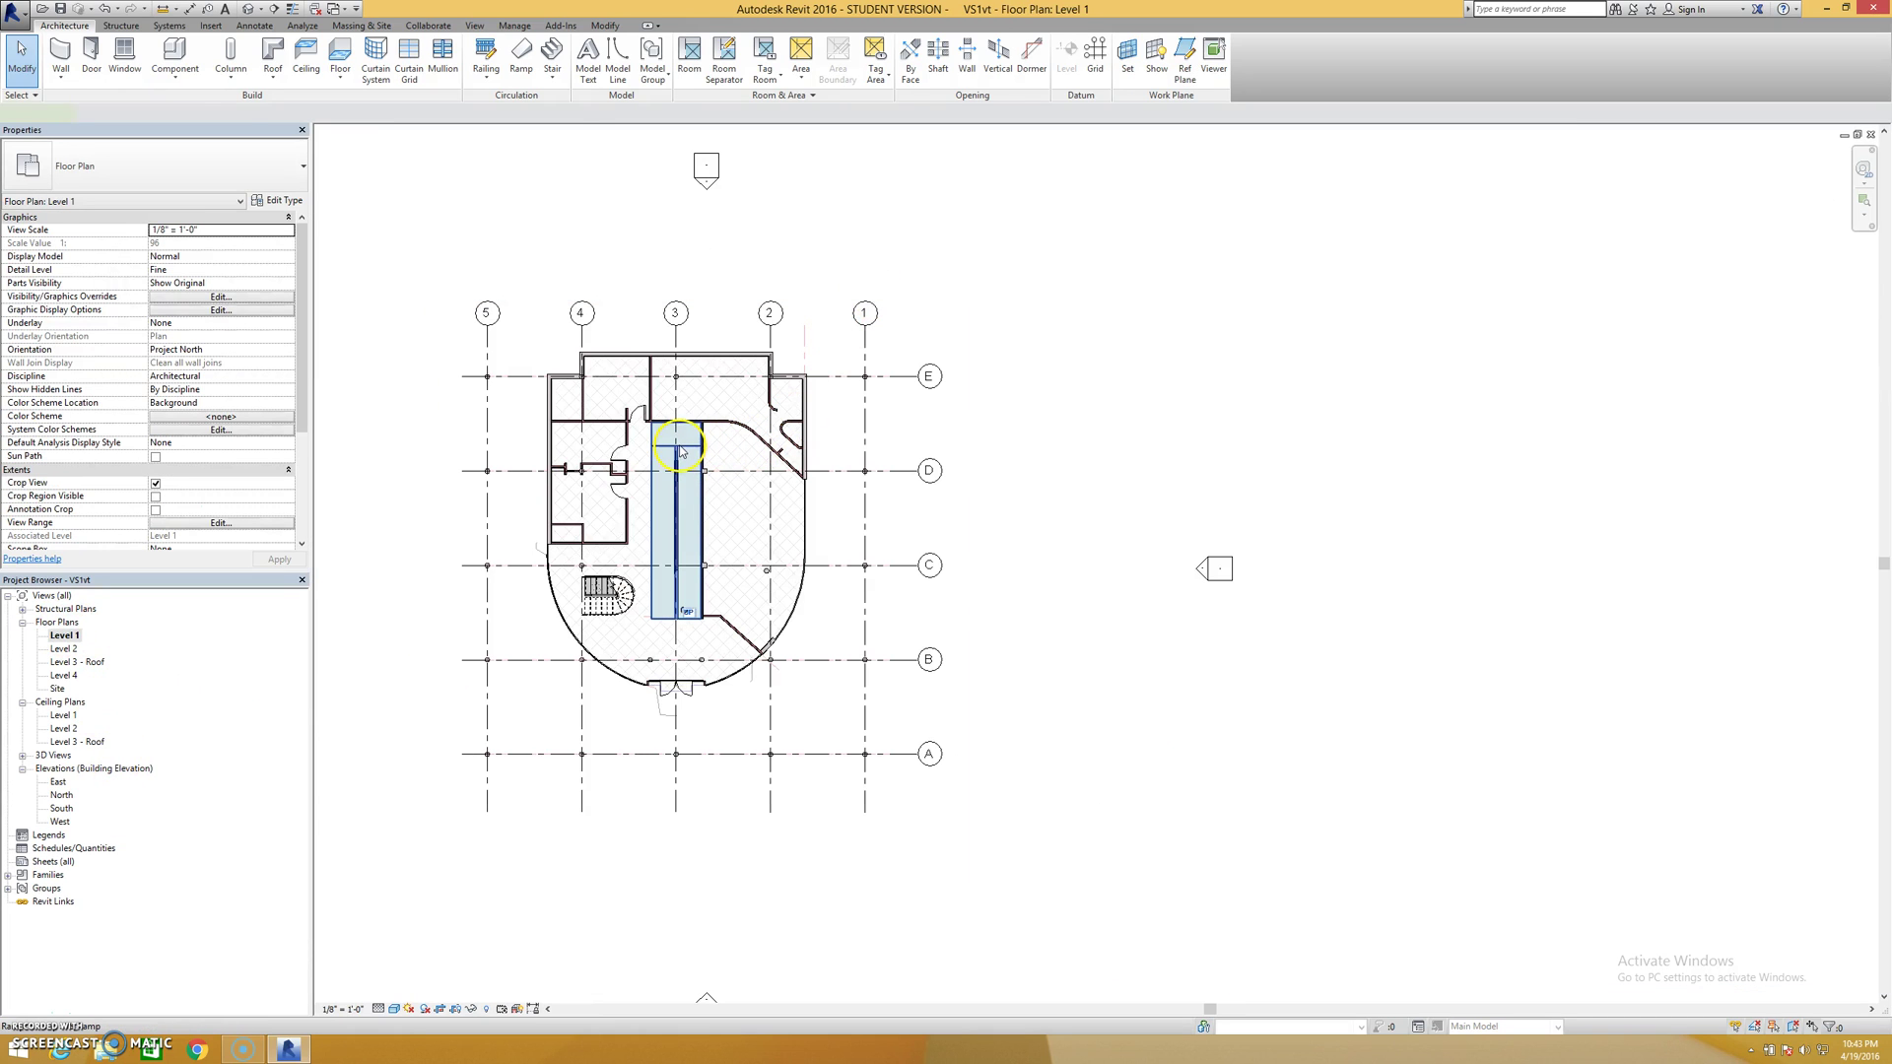
pyautogui.click(680, 452)
pyautogui.click(277, 200)
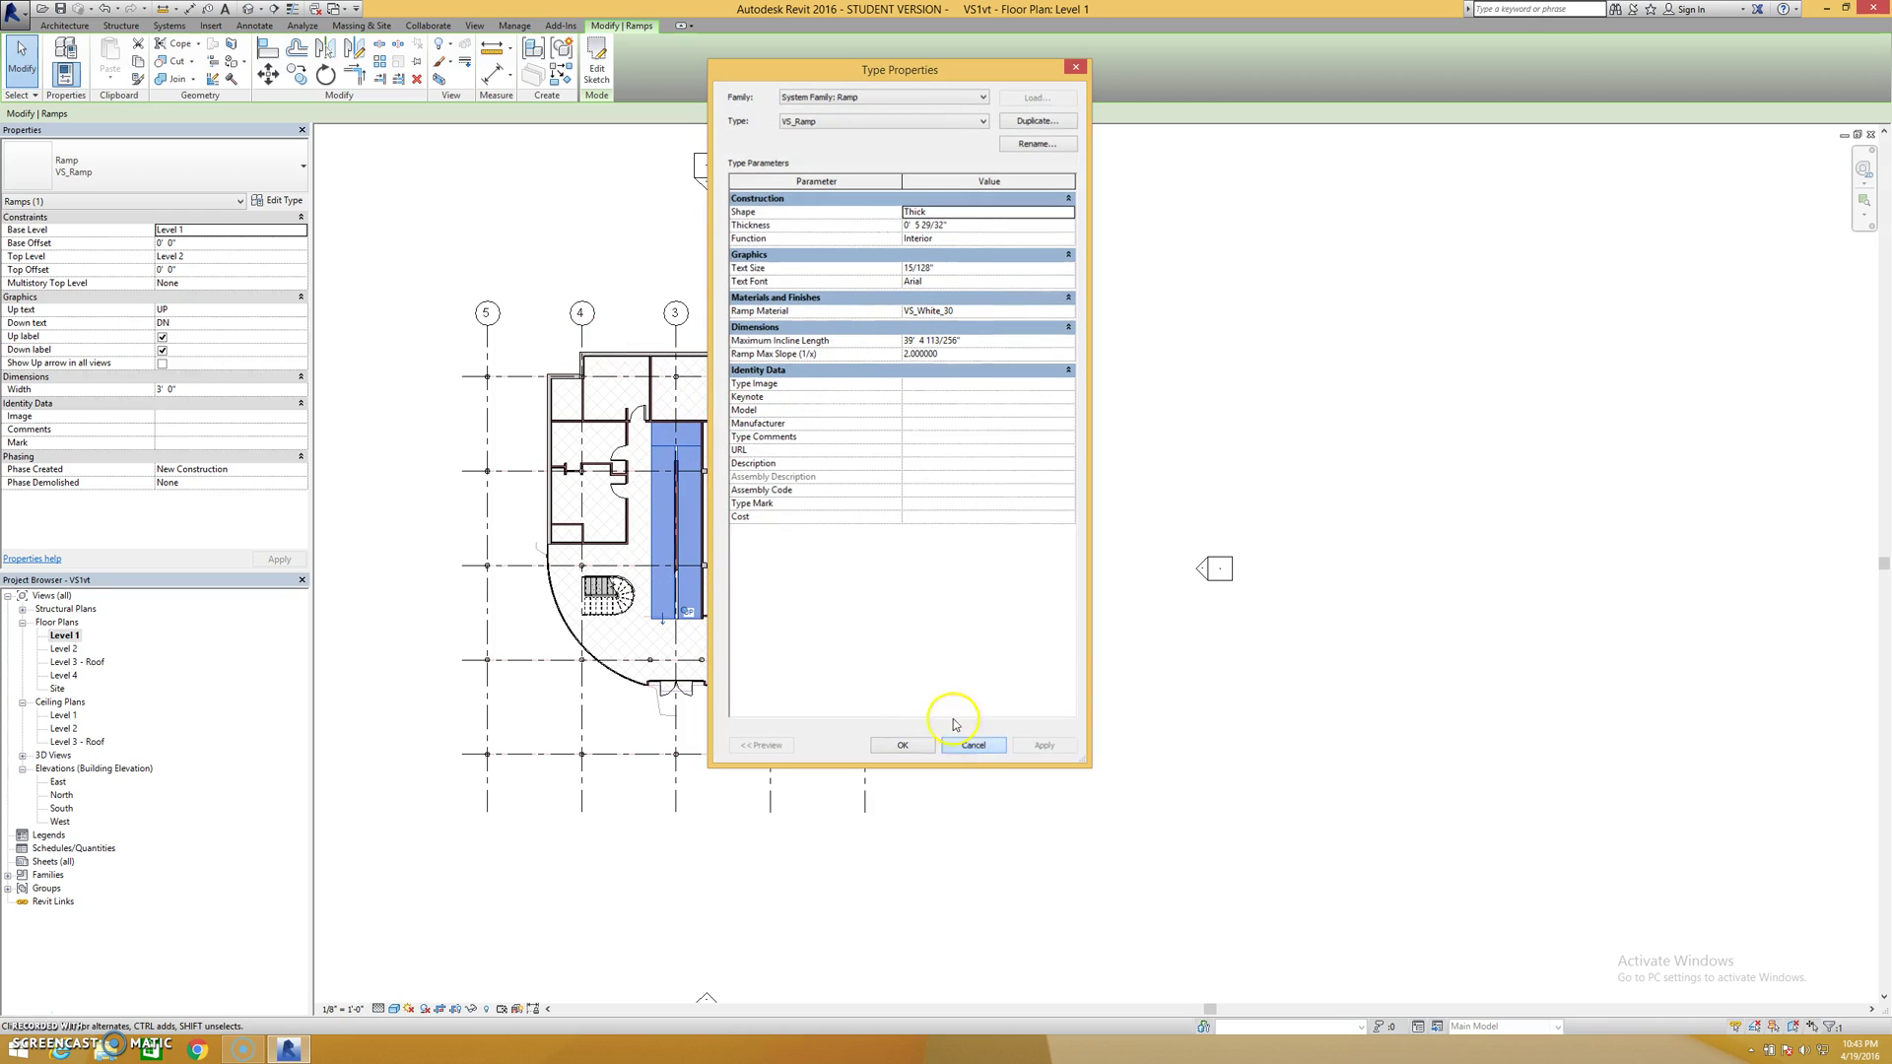
pyautogui.click(972, 746)
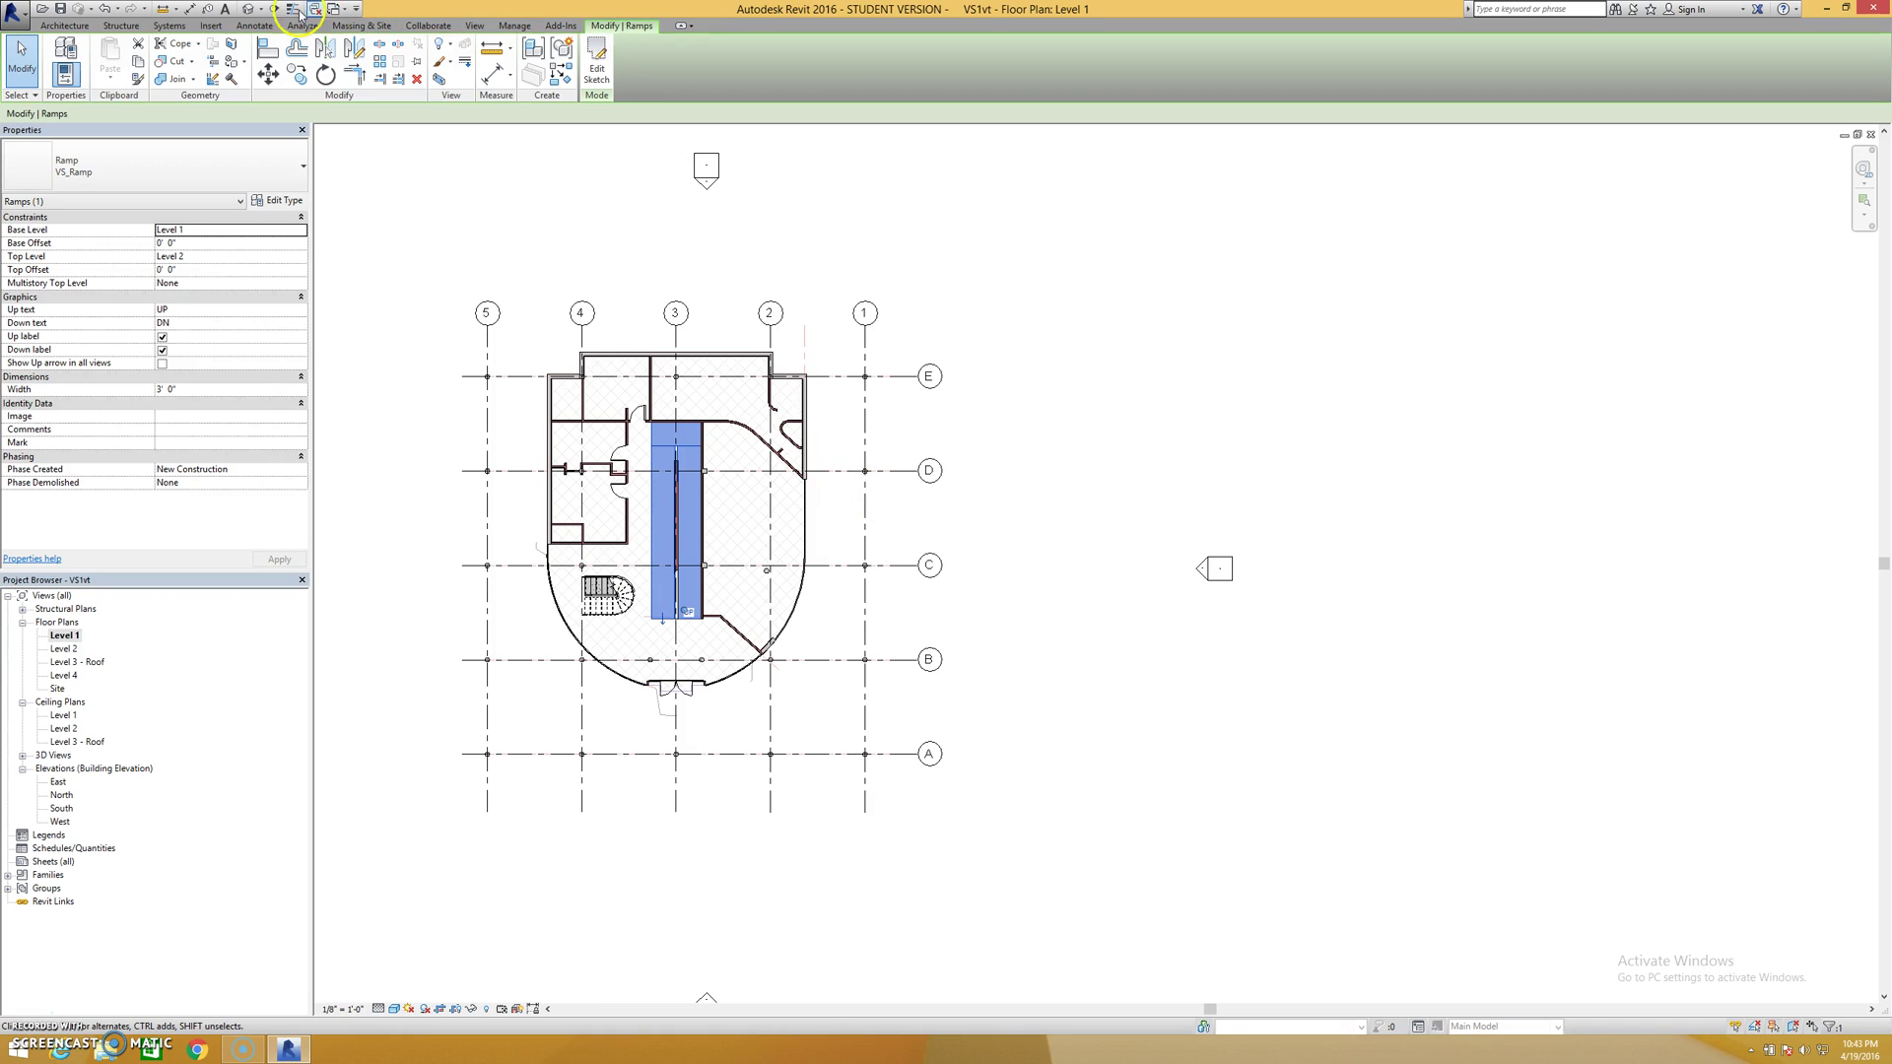
pyautogui.click(249, 10)
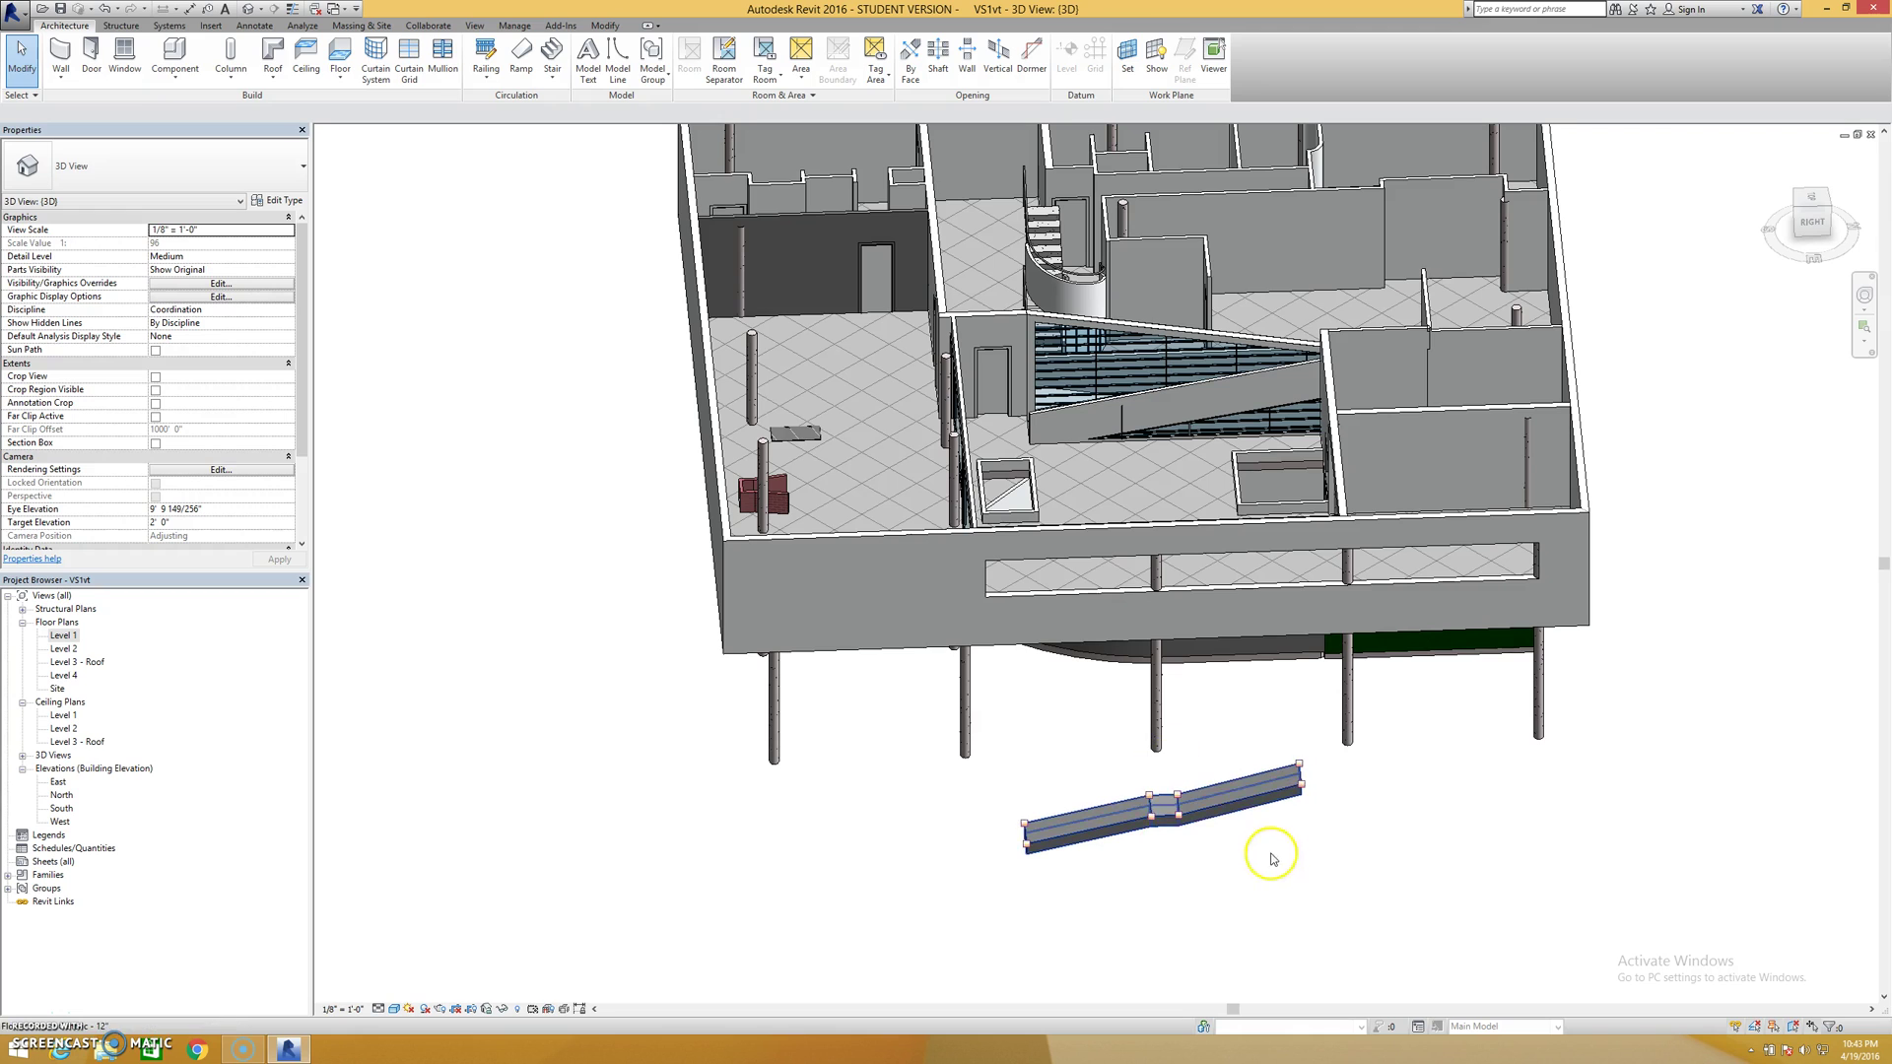
# Select the sloped Generic 12" slab in the 3D view and delete it
pyautogui.click(1230, 826)
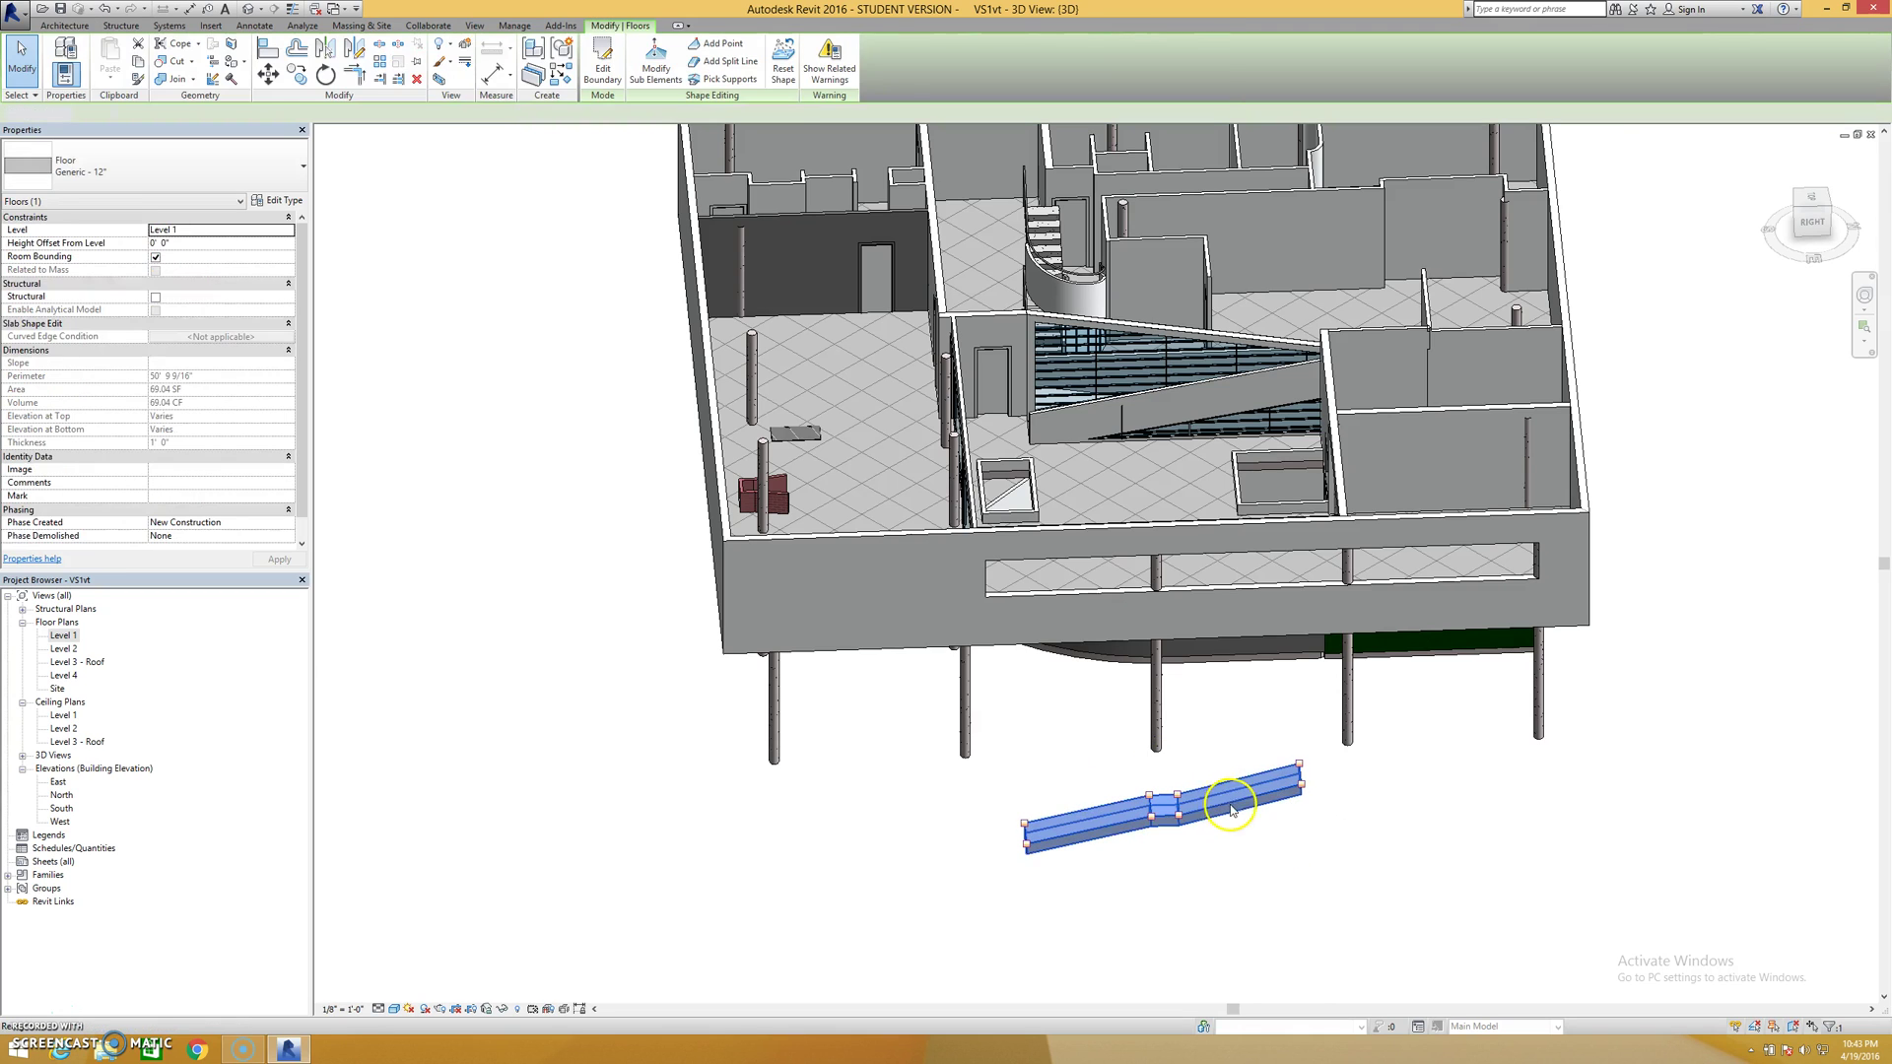
pyautogui.press('Delete')
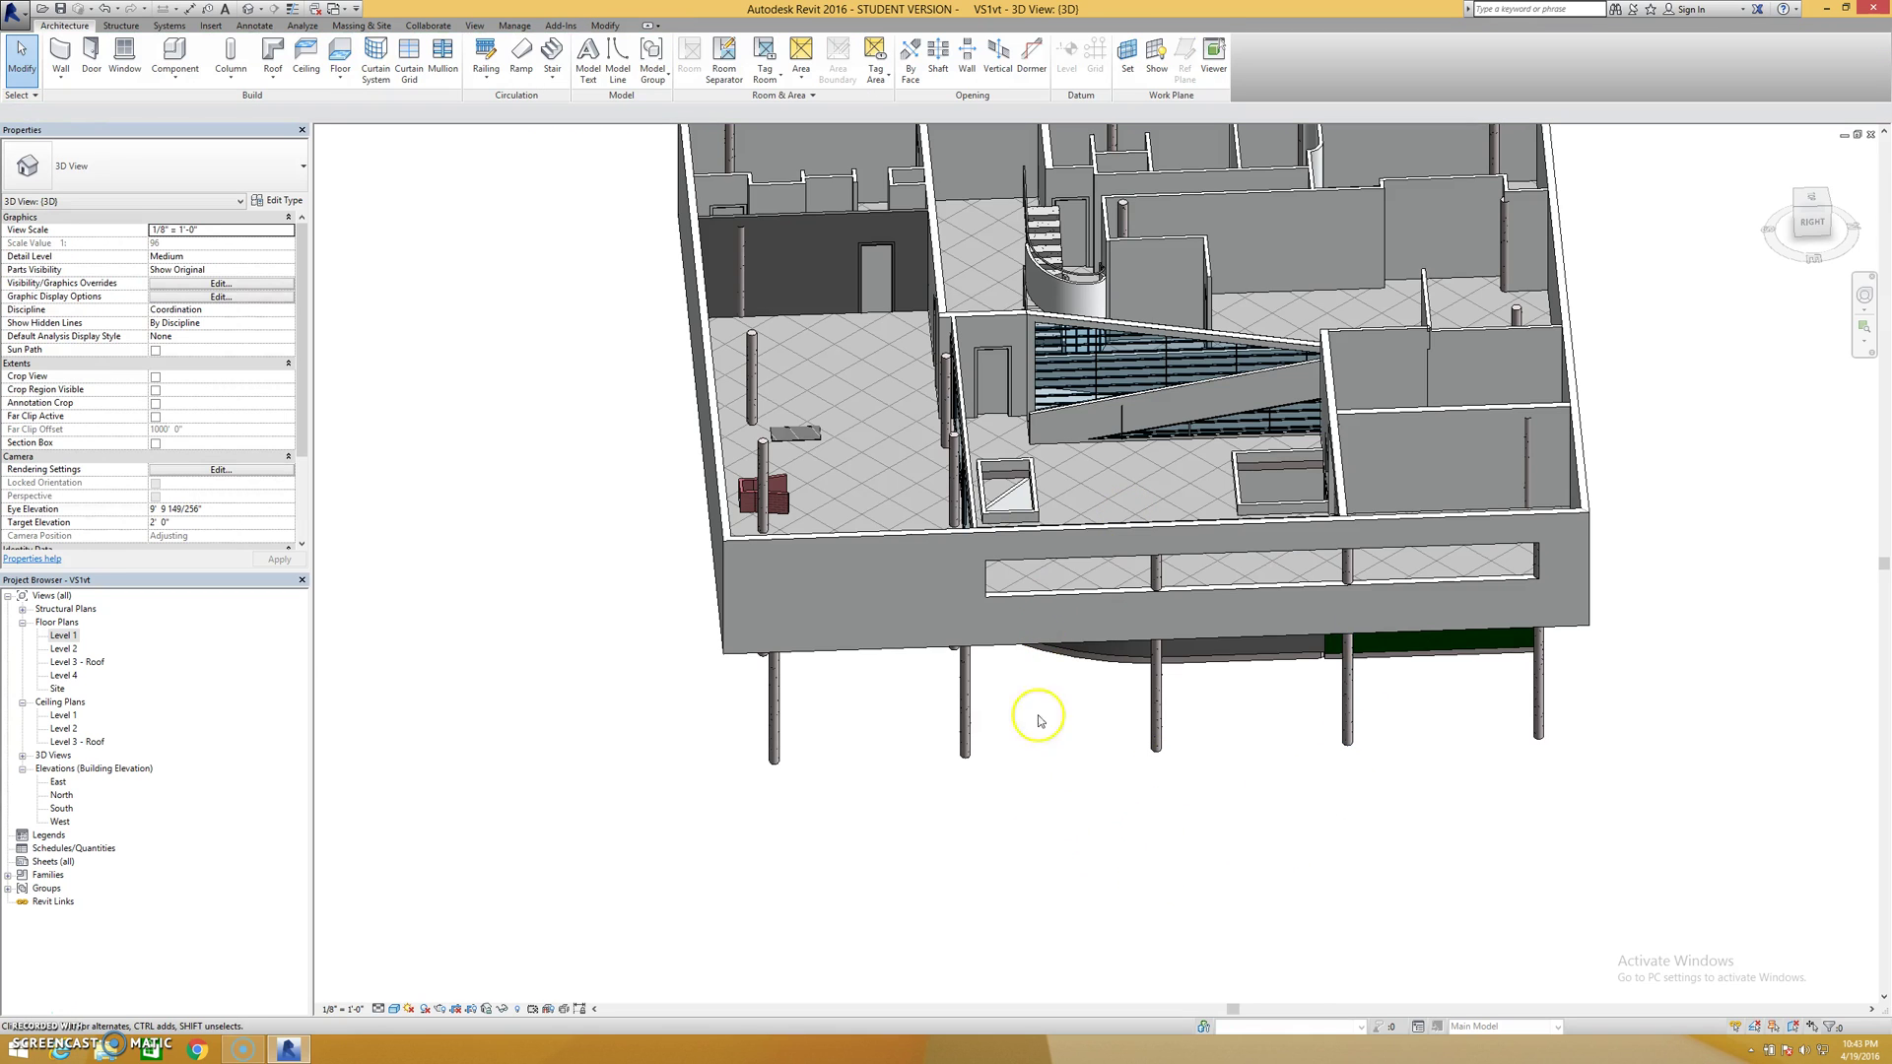